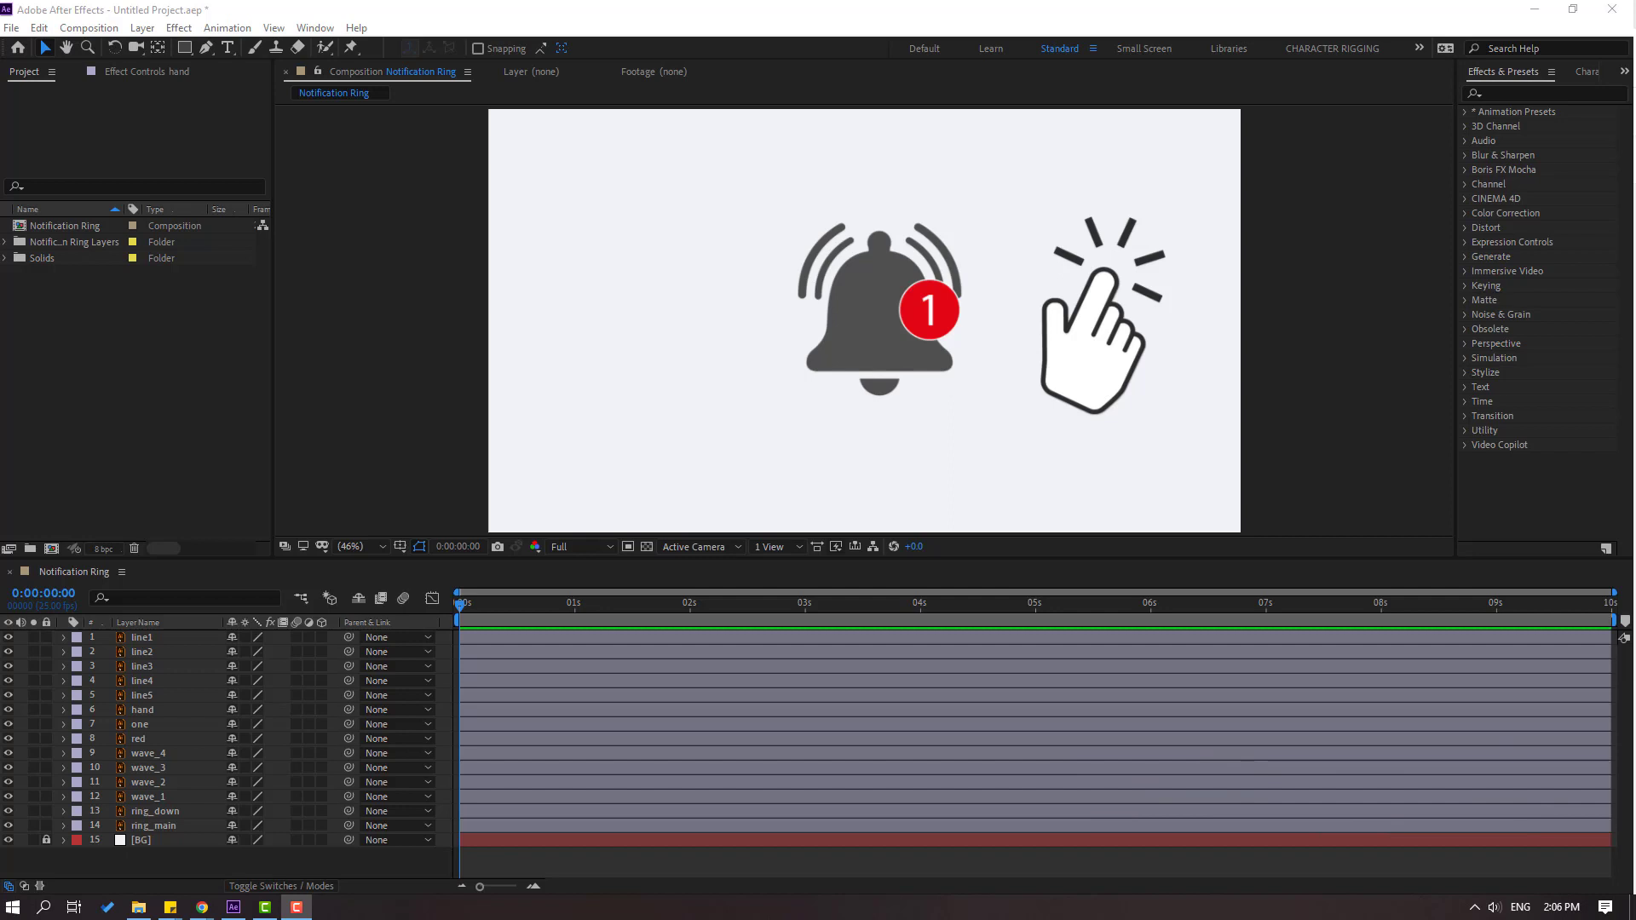
Pre-compose the five click line layers, line1 to line5, into a new composition named CLICK_LINES
{"action": "left_click", "coordinate": [1072, 262]}
{"action": "left_click", "coordinate": [1097, 237], "text": "shift"}
{"action": "left_click", "coordinate": [1125, 236], "text": "shift"}
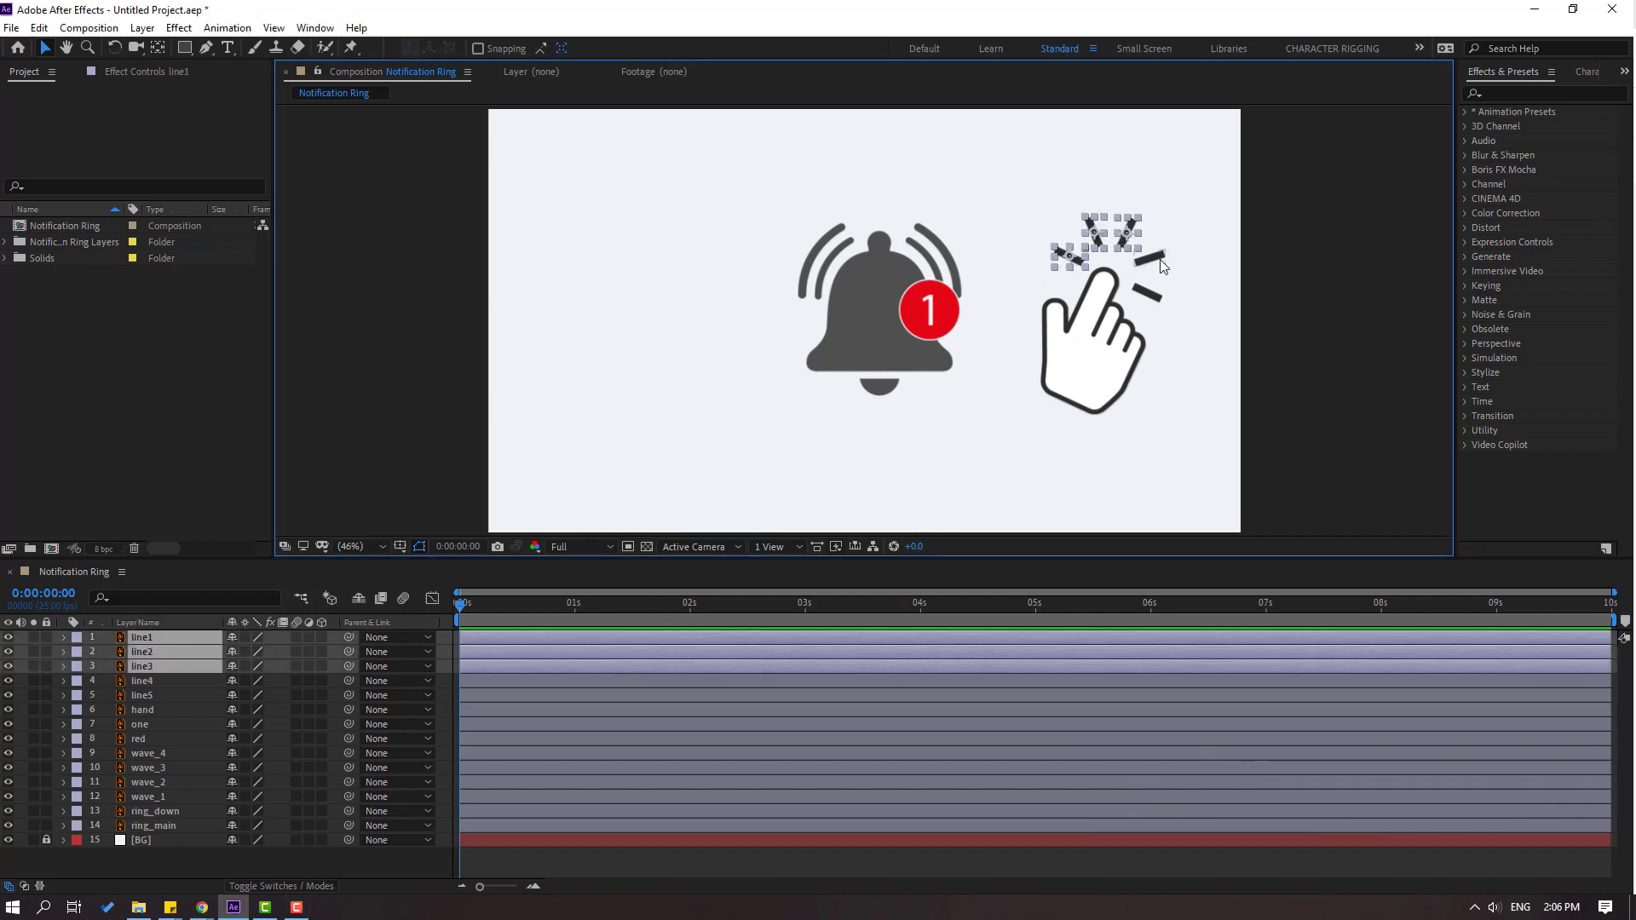
{"action": "left_click", "coordinate": [1149, 255], "text": "shift"}
{"action": "left_click", "coordinate": [1148, 292], "text": "shift"}
{"action": "right_click", "coordinate": [168, 663]}
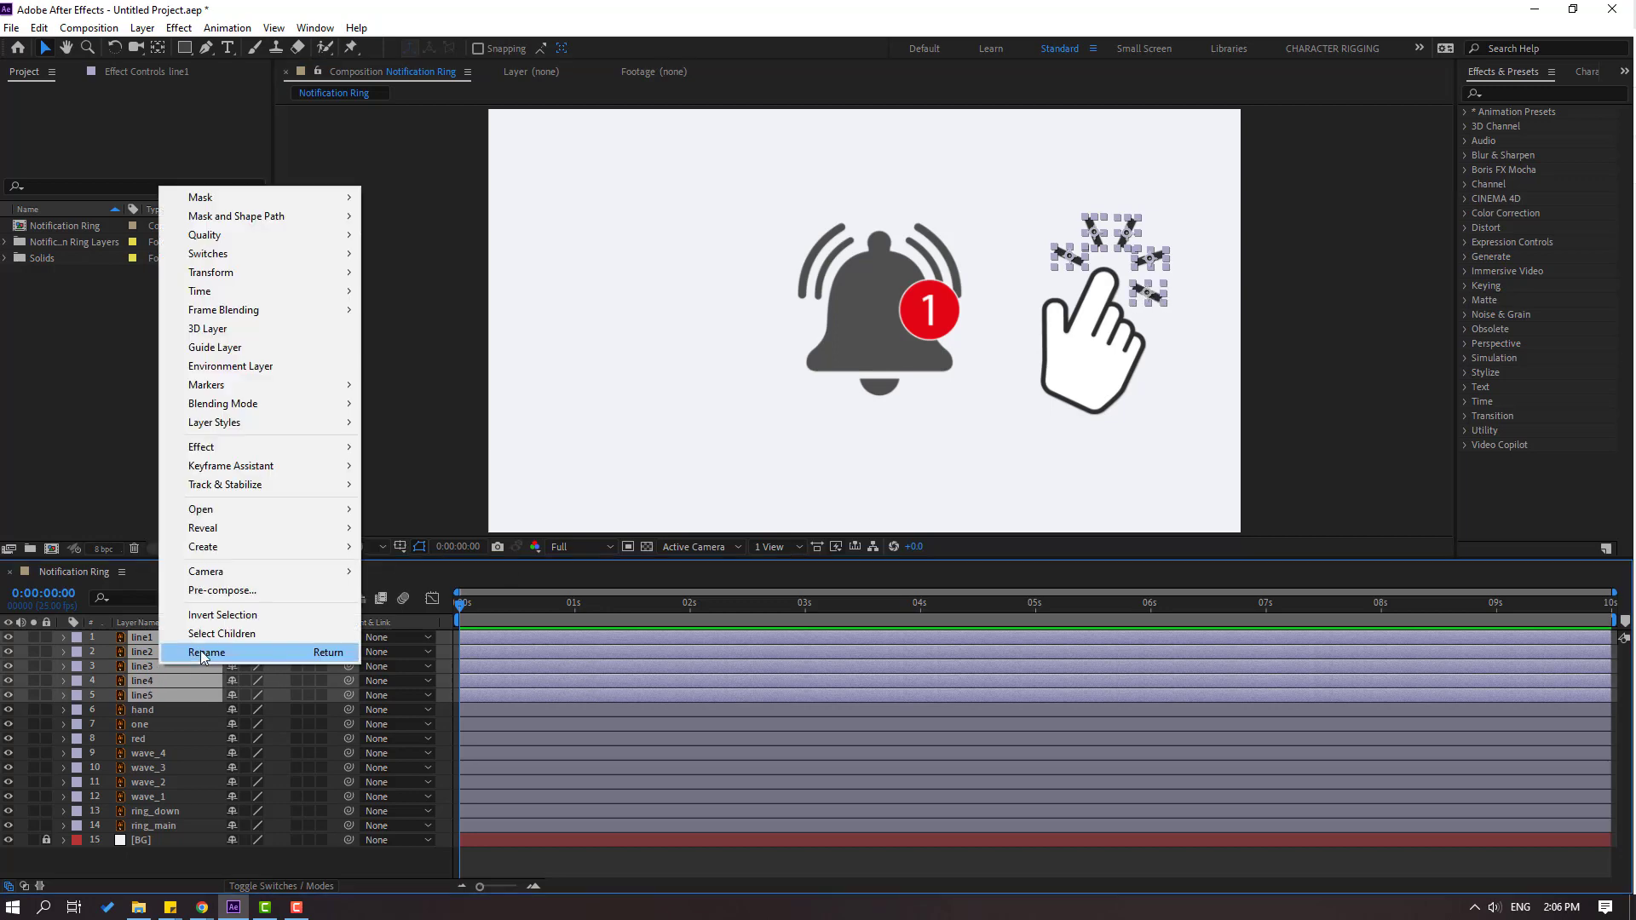
{"action": "left_click", "coordinate": [222, 593]}
{"action": "key", "text": "BackSpace"}
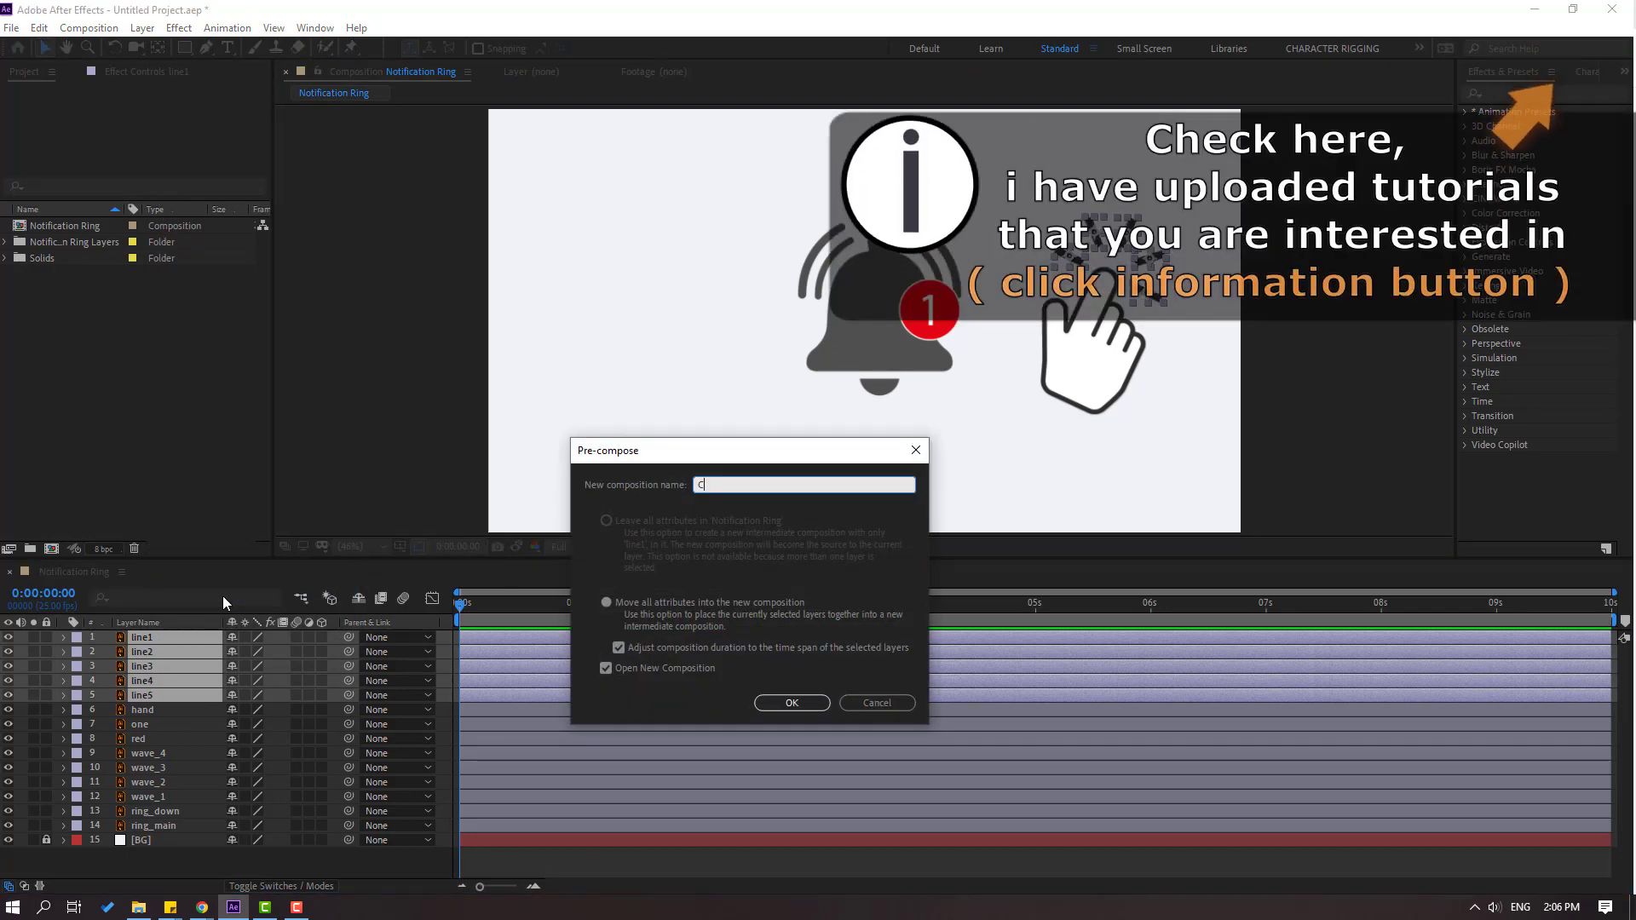
{"action": "type", "text": "CLICK_LINES"}
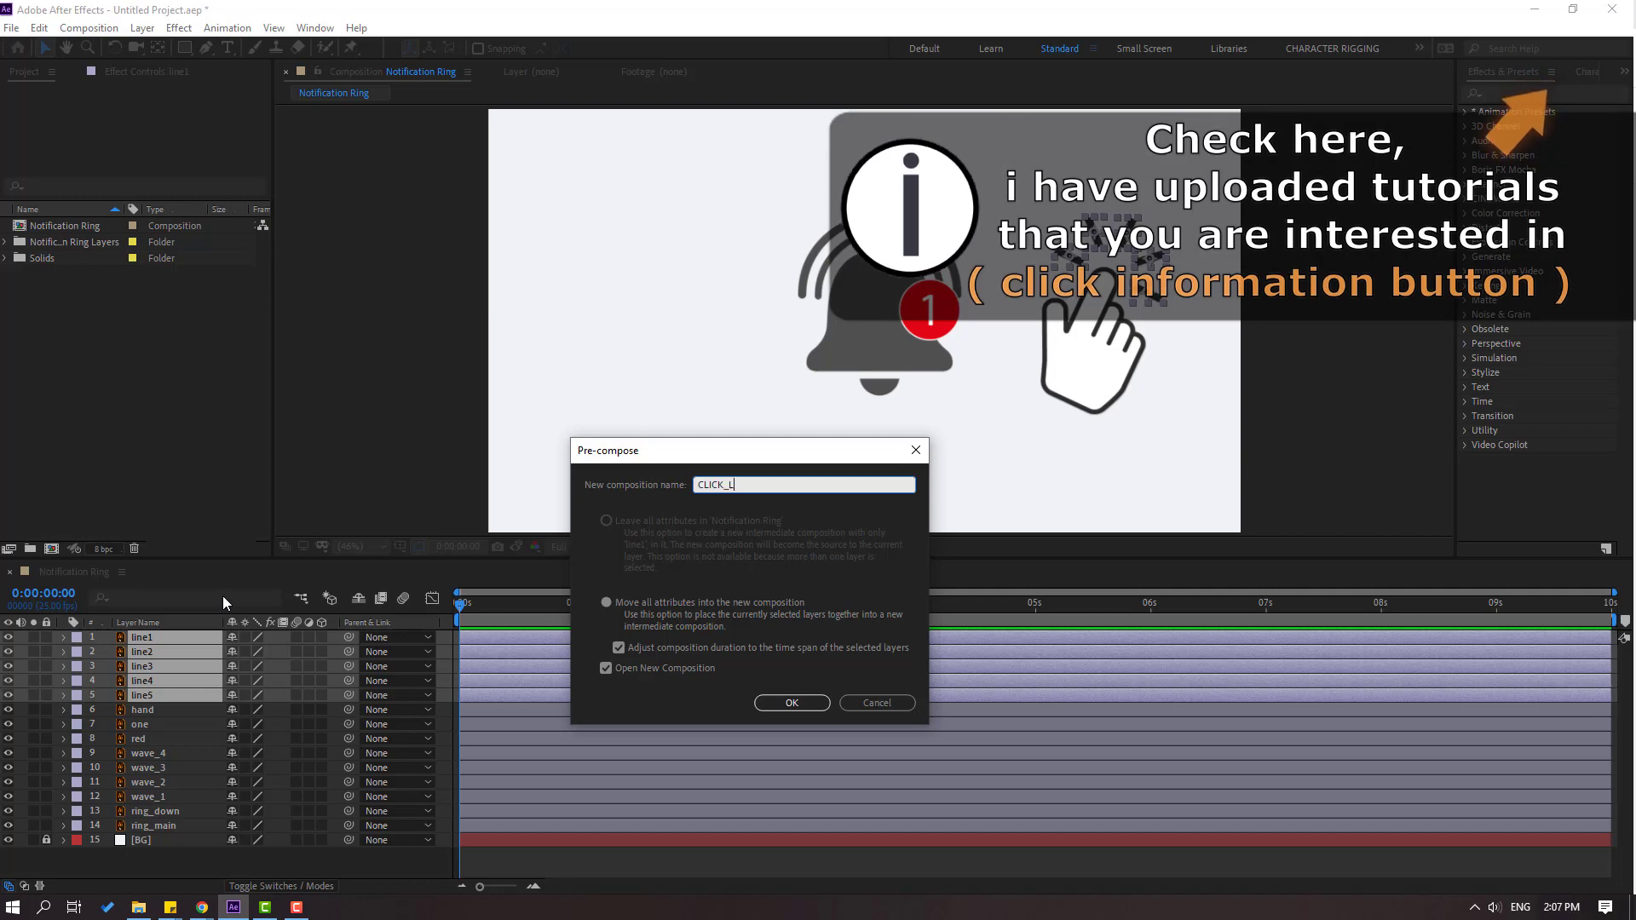
{"action": "left_click", "coordinate": [767, 703]}
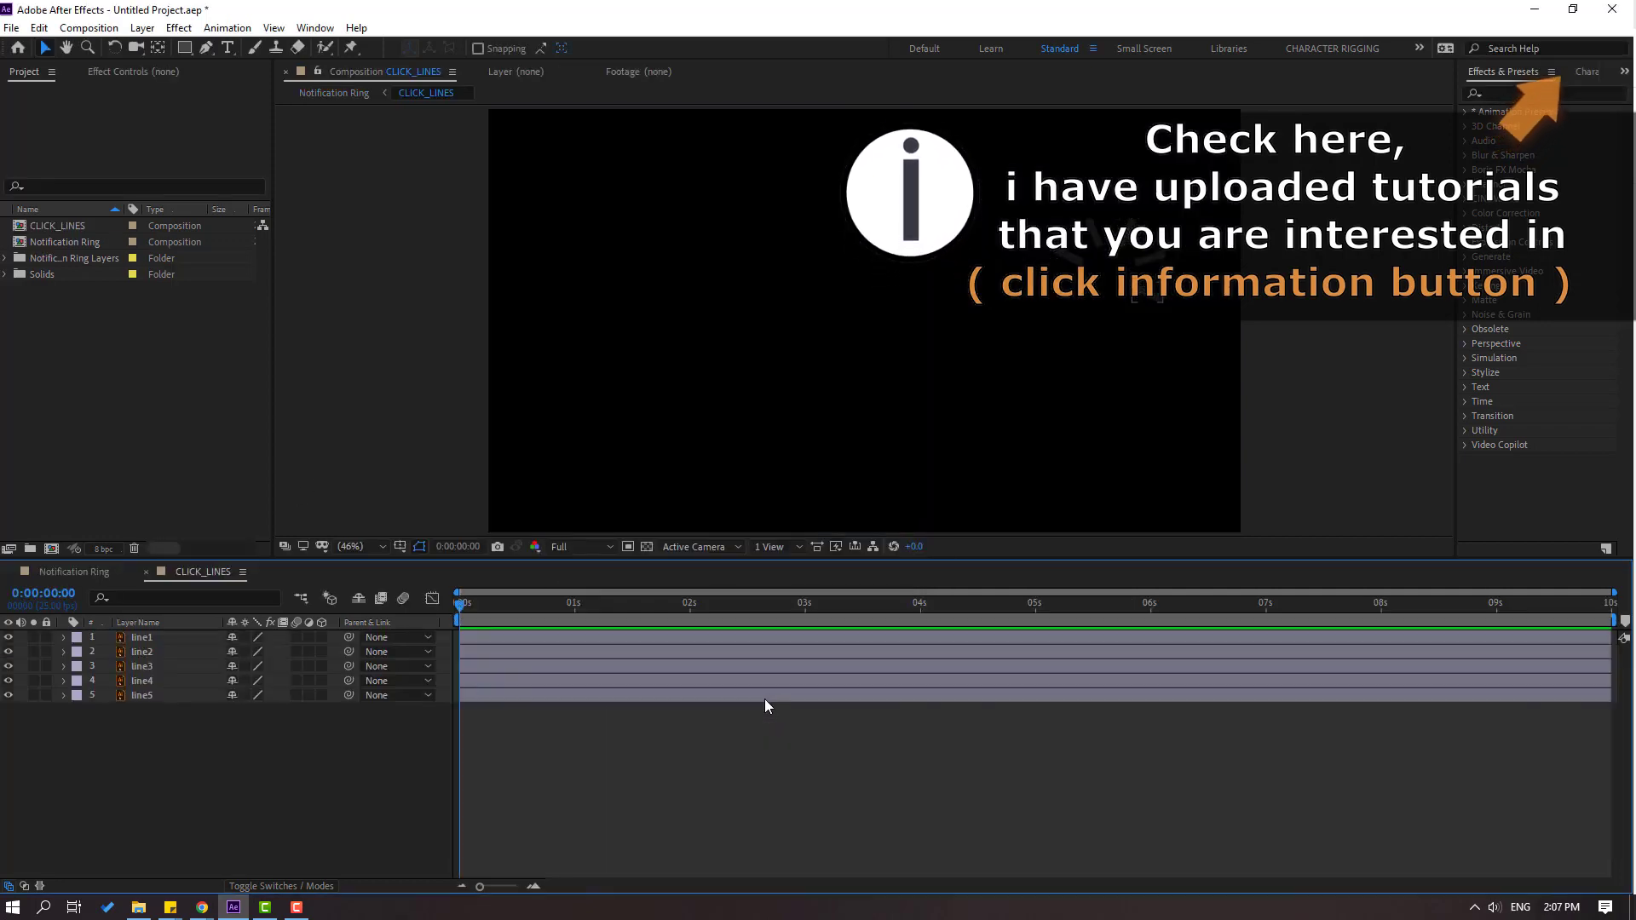
Pre-compose the layers wave_1 to wave_4 of the Notification Ring composition as WAVE
{"action": "left_click", "coordinate": [61, 574]}
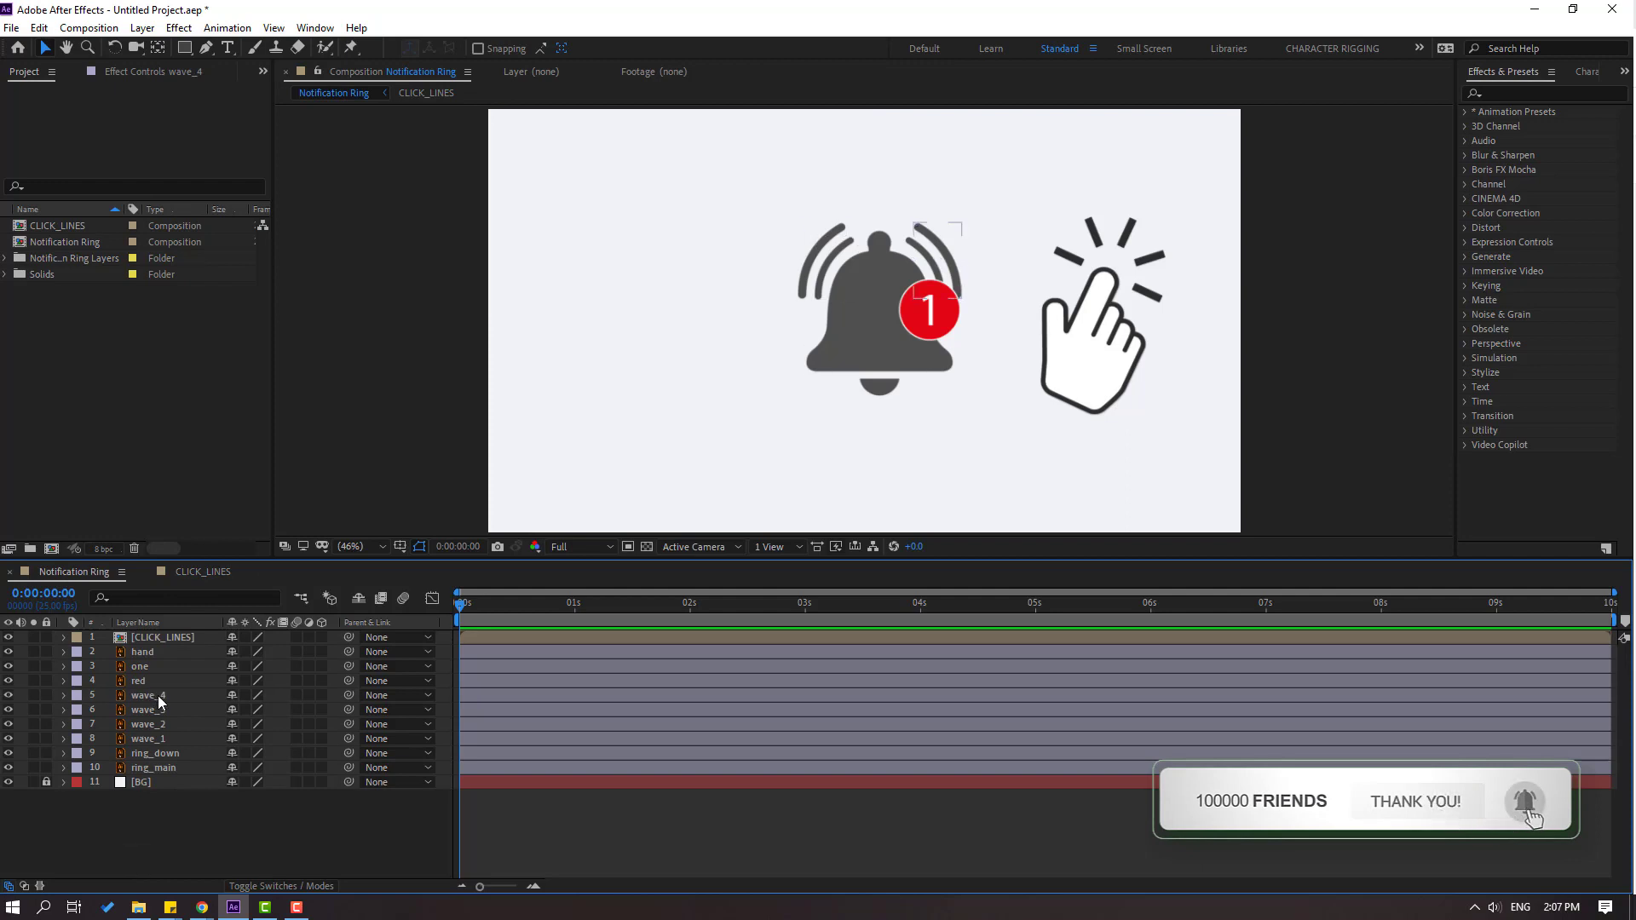
{"action": "left_click_drag", "start_coordinate": [157, 695], "coordinate": [189, 740]}
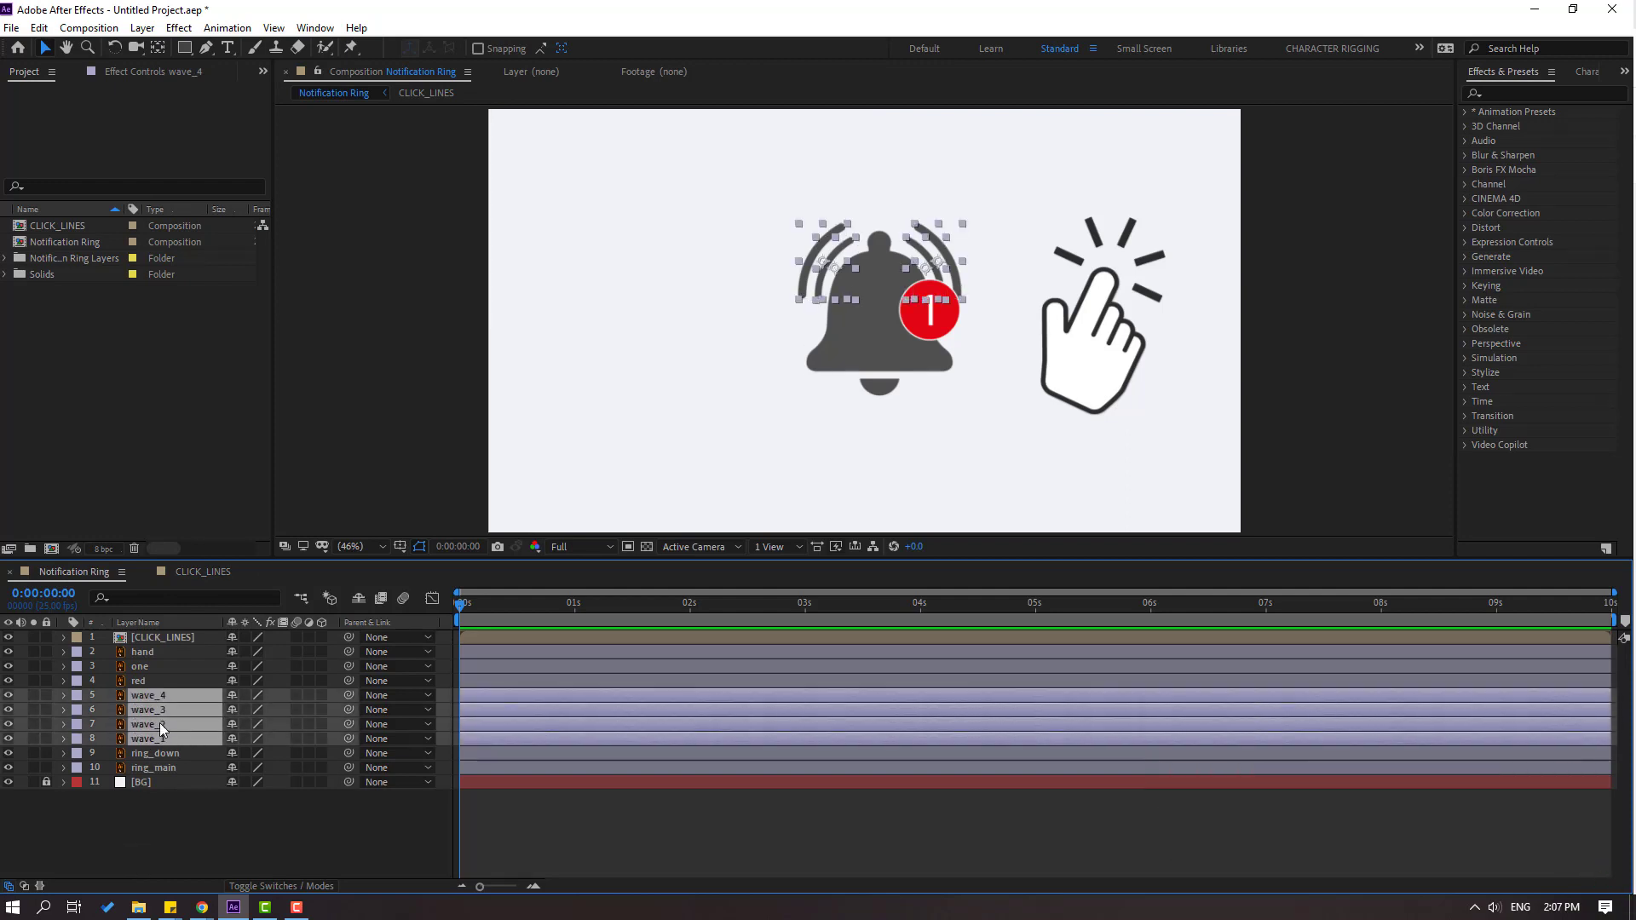
{"action": "right_click", "coordinate": [153, 721]}
{"action": "left_click", "coordinate": [217, 650]}
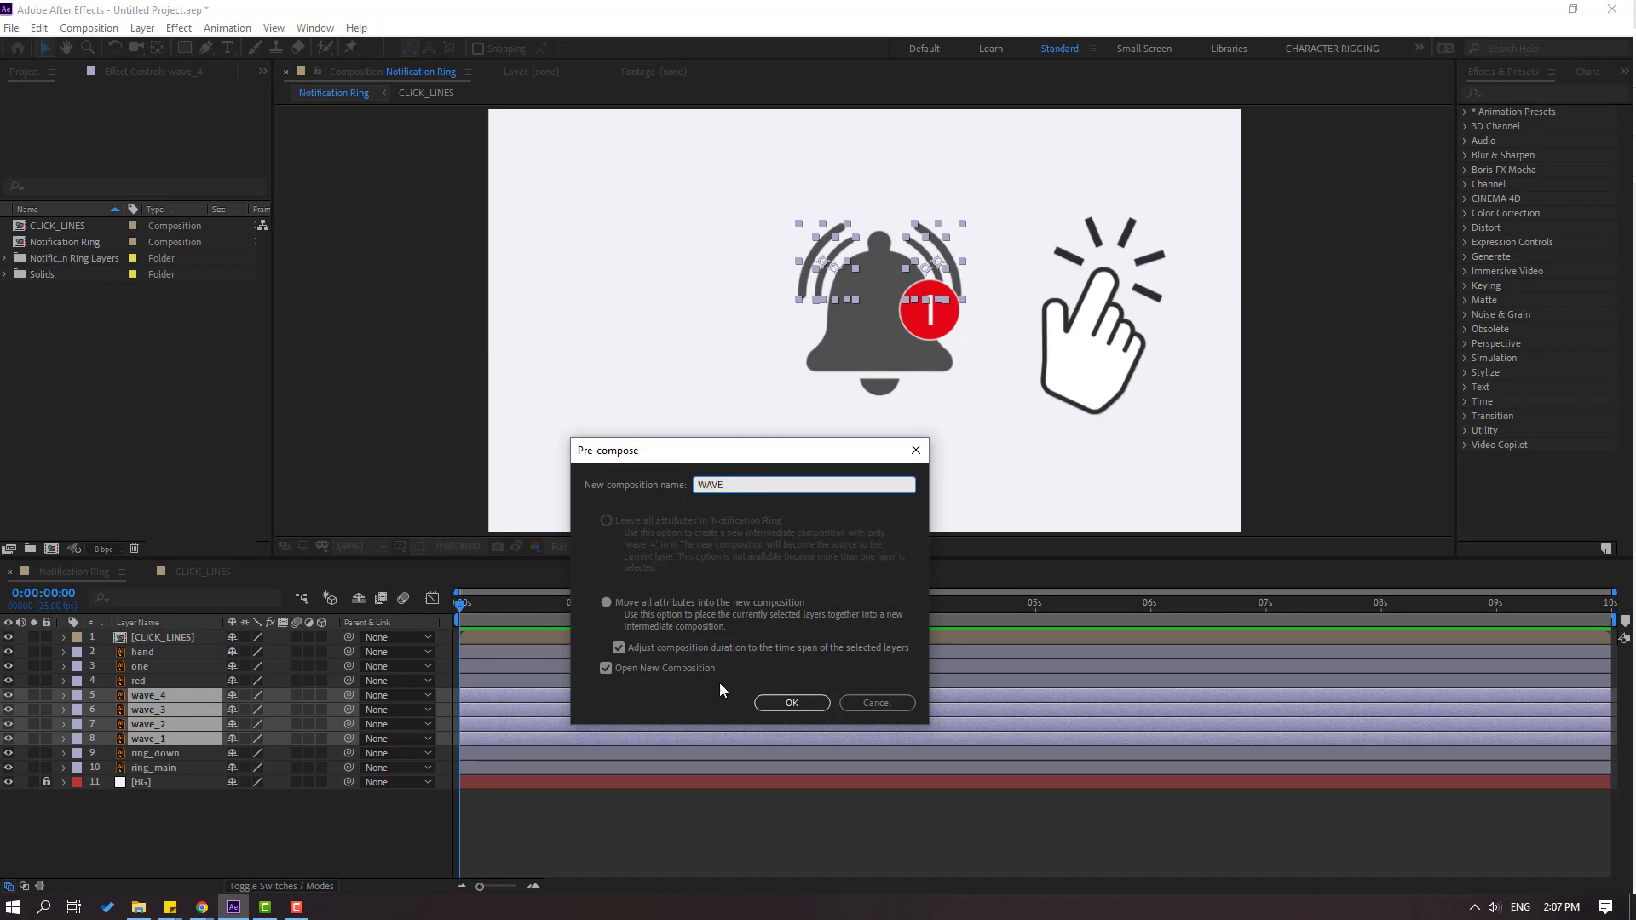
{"action": "left_click", "coordinate": [767, 702]}
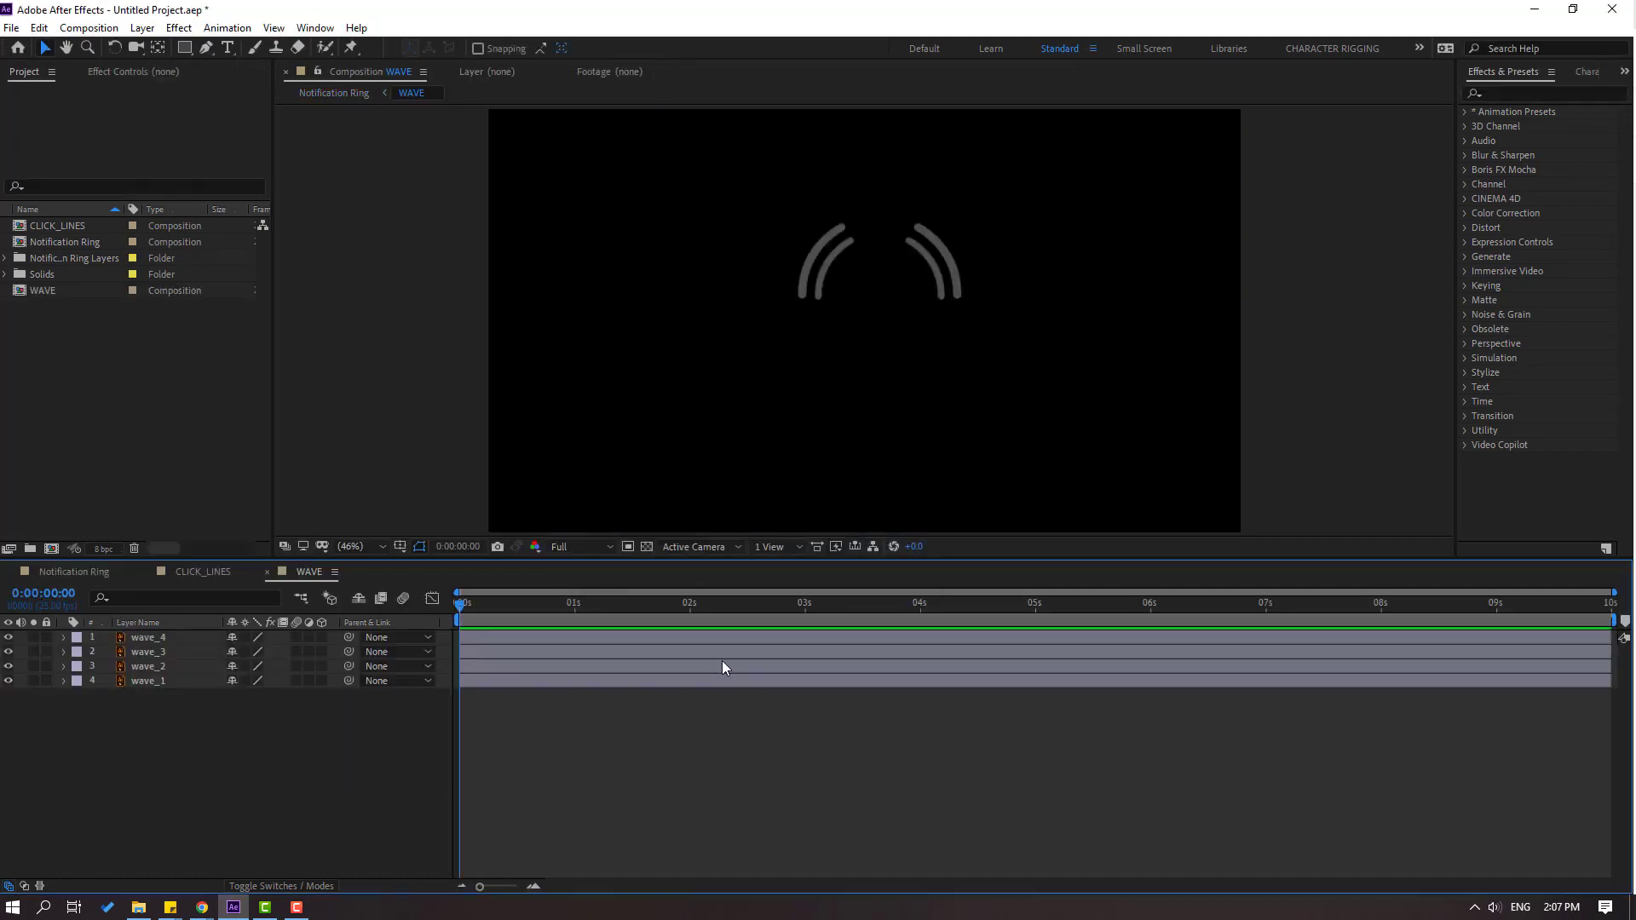
Hide the CLICK_LINES and WAVE layers in the Notification Ring composition
{"action": "left_click", "coordinate": [65, 576]}
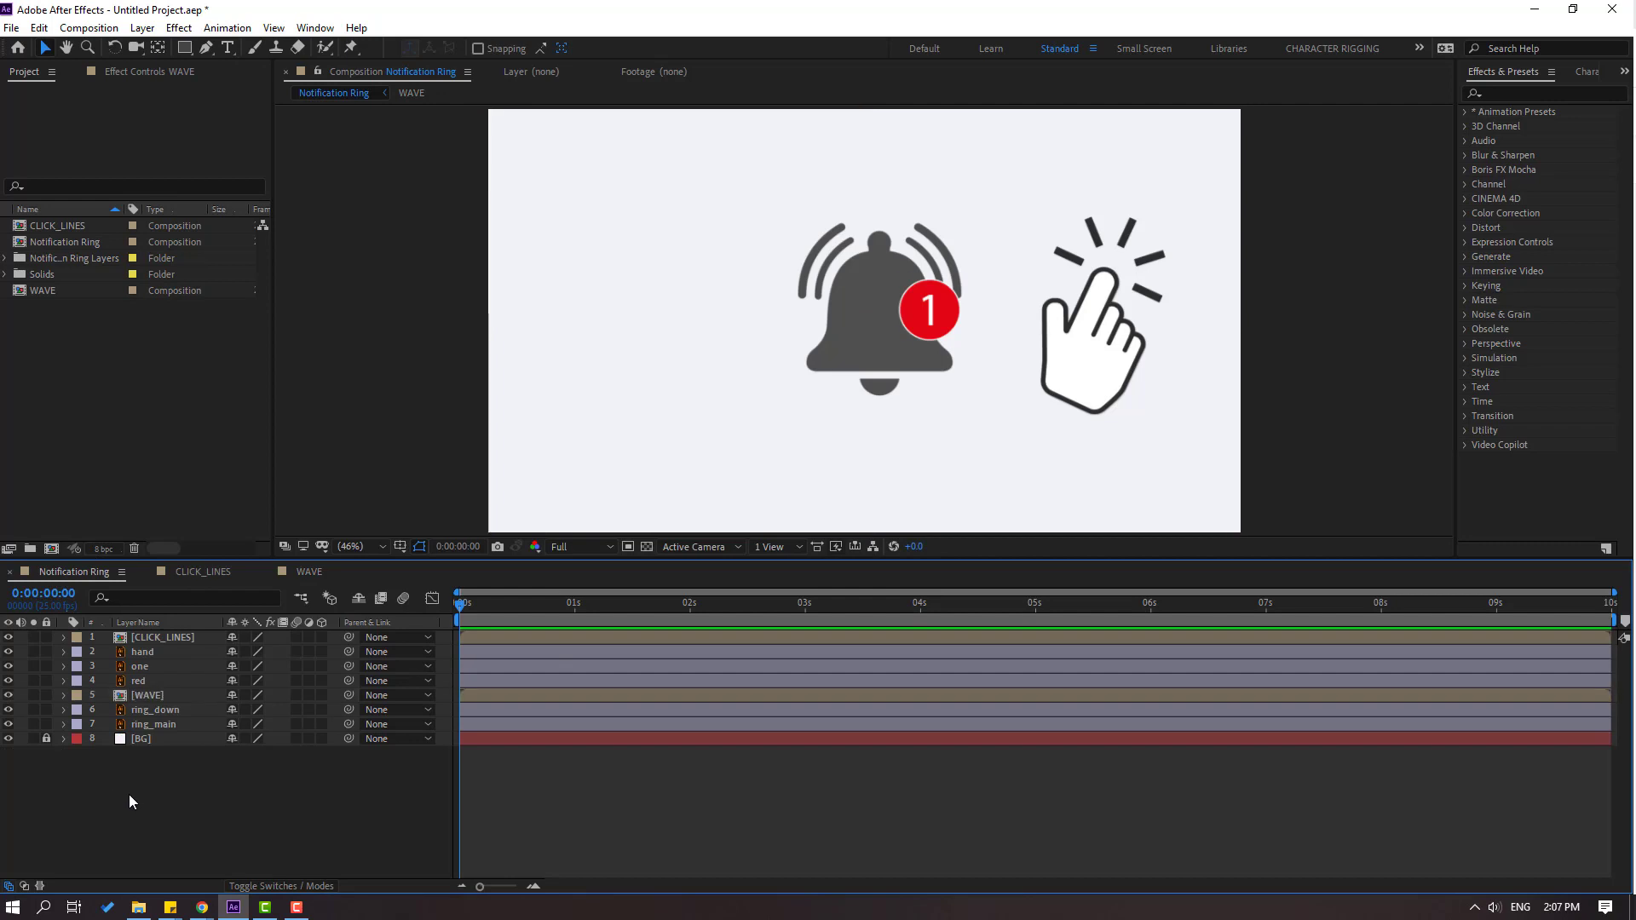
{"action": "left_click", "coordinate": [145, 695]}
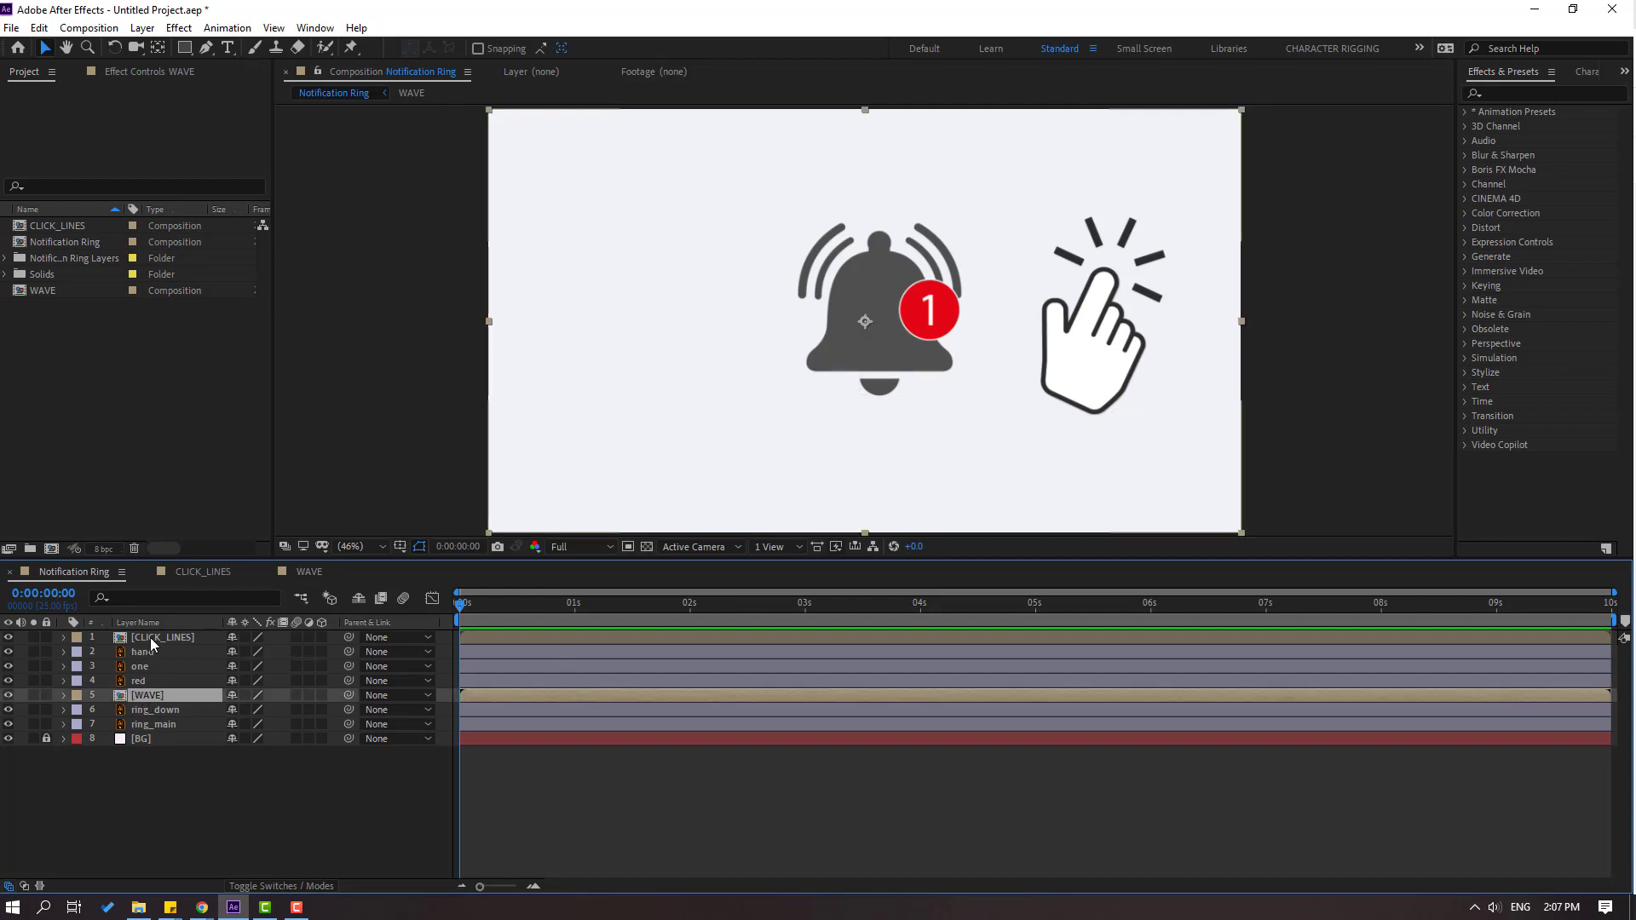
{"action": "left_click", "coordinate": [149, 638], "text": "ctrl"}
{"action": "left_click", "coordinate": [8, 637]}
{"action": "left_click", "coordinate": [9, 695]}
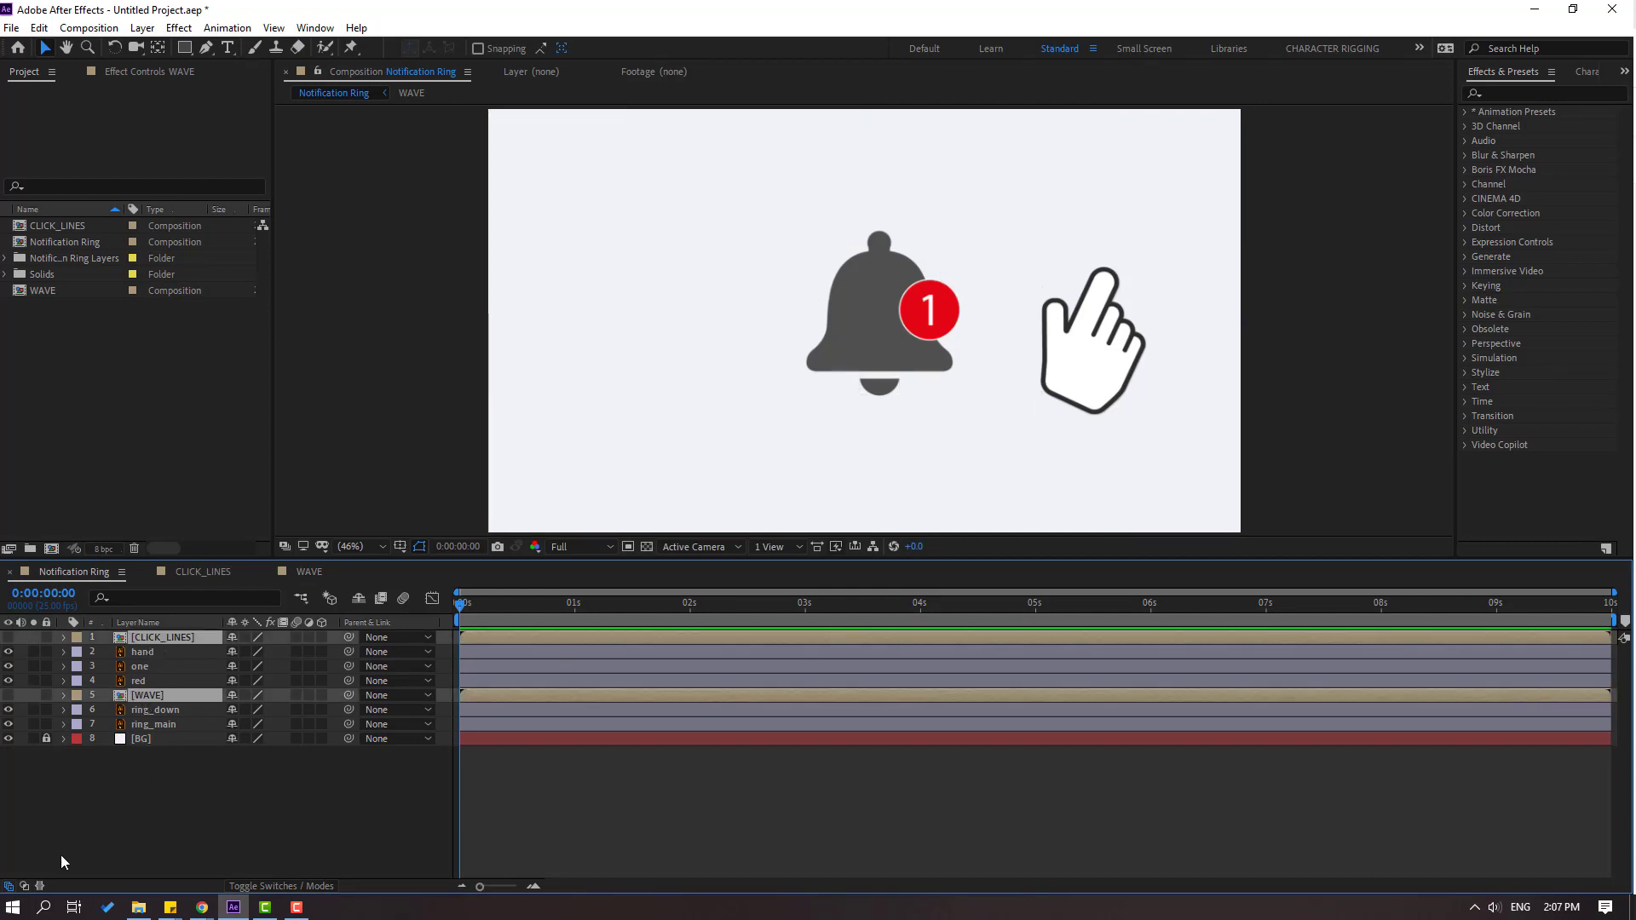
{"action": "left_click", "coordinate": [75, 837]}
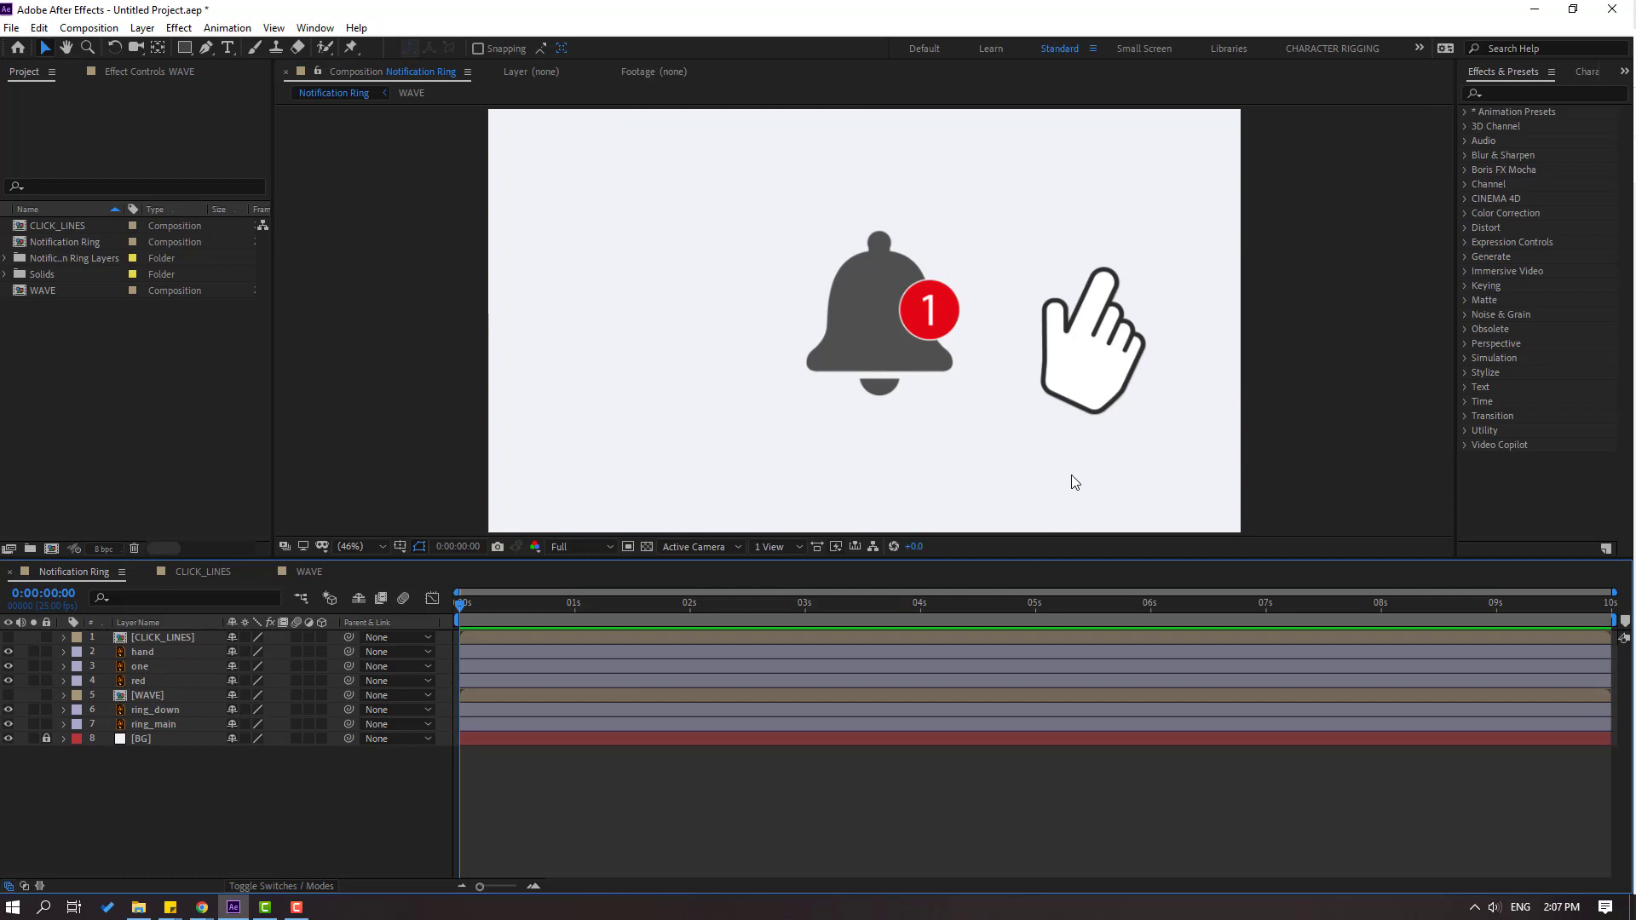
Move the hand closer to the bell's lower right side and rotate it to -60°
{"action": "left_click", "coordinate": [1085, 371]}
{"action": "scroll", "coordinate": [1031, 450], "scroll_direction": "down", "scroll_amount": 1}
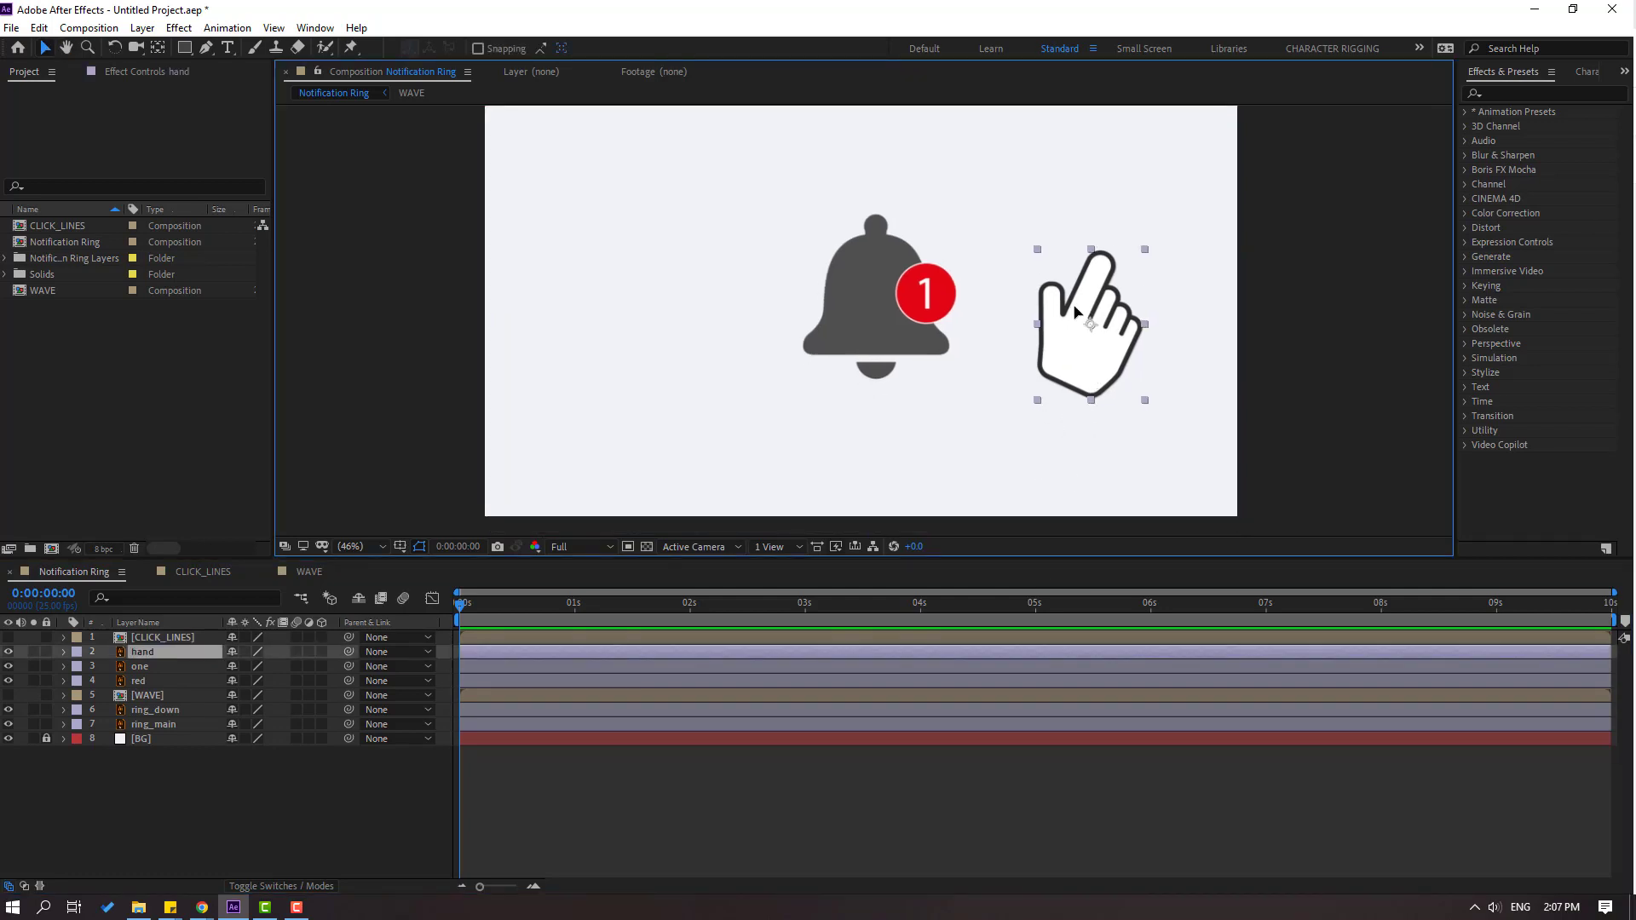
{"action": "left_click_drag", "start_coordinate": [1076, 311], "coordinate": [1005, 393]}
{"action": "key", "text": "r"}
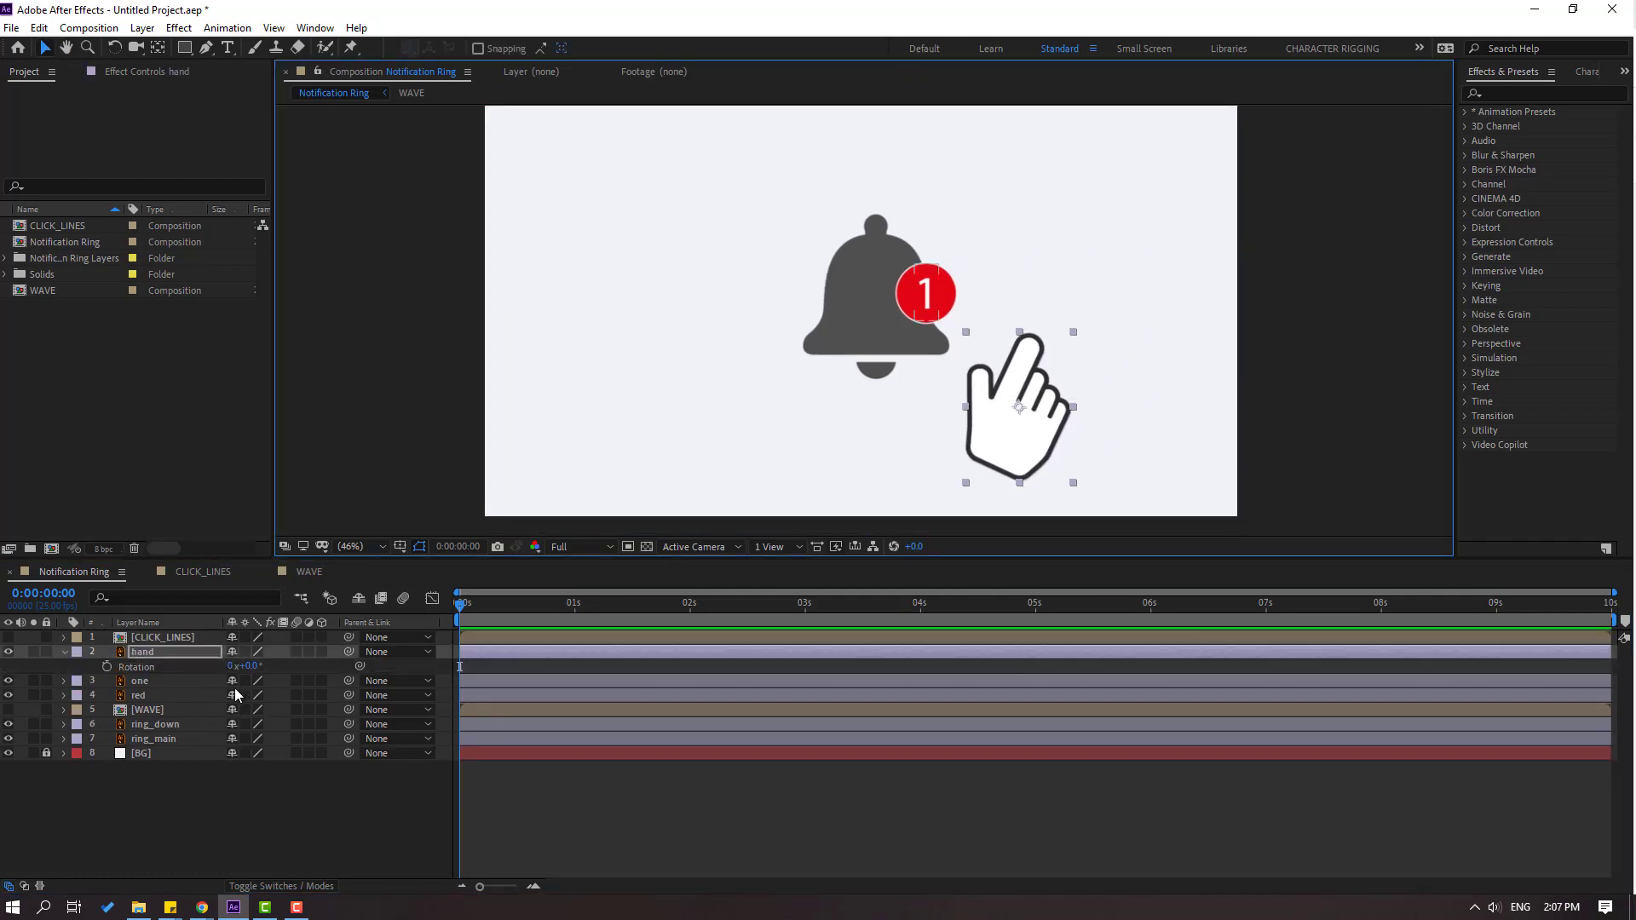
{"action": "left_click_drag", "start_coordinate": [249, 673], "coordinate": [192, 100]}
Move the hand's anchor point to the base of its palm and set its rotation to -43°
{"action": "left_click", "coordinate": [157, 48]}
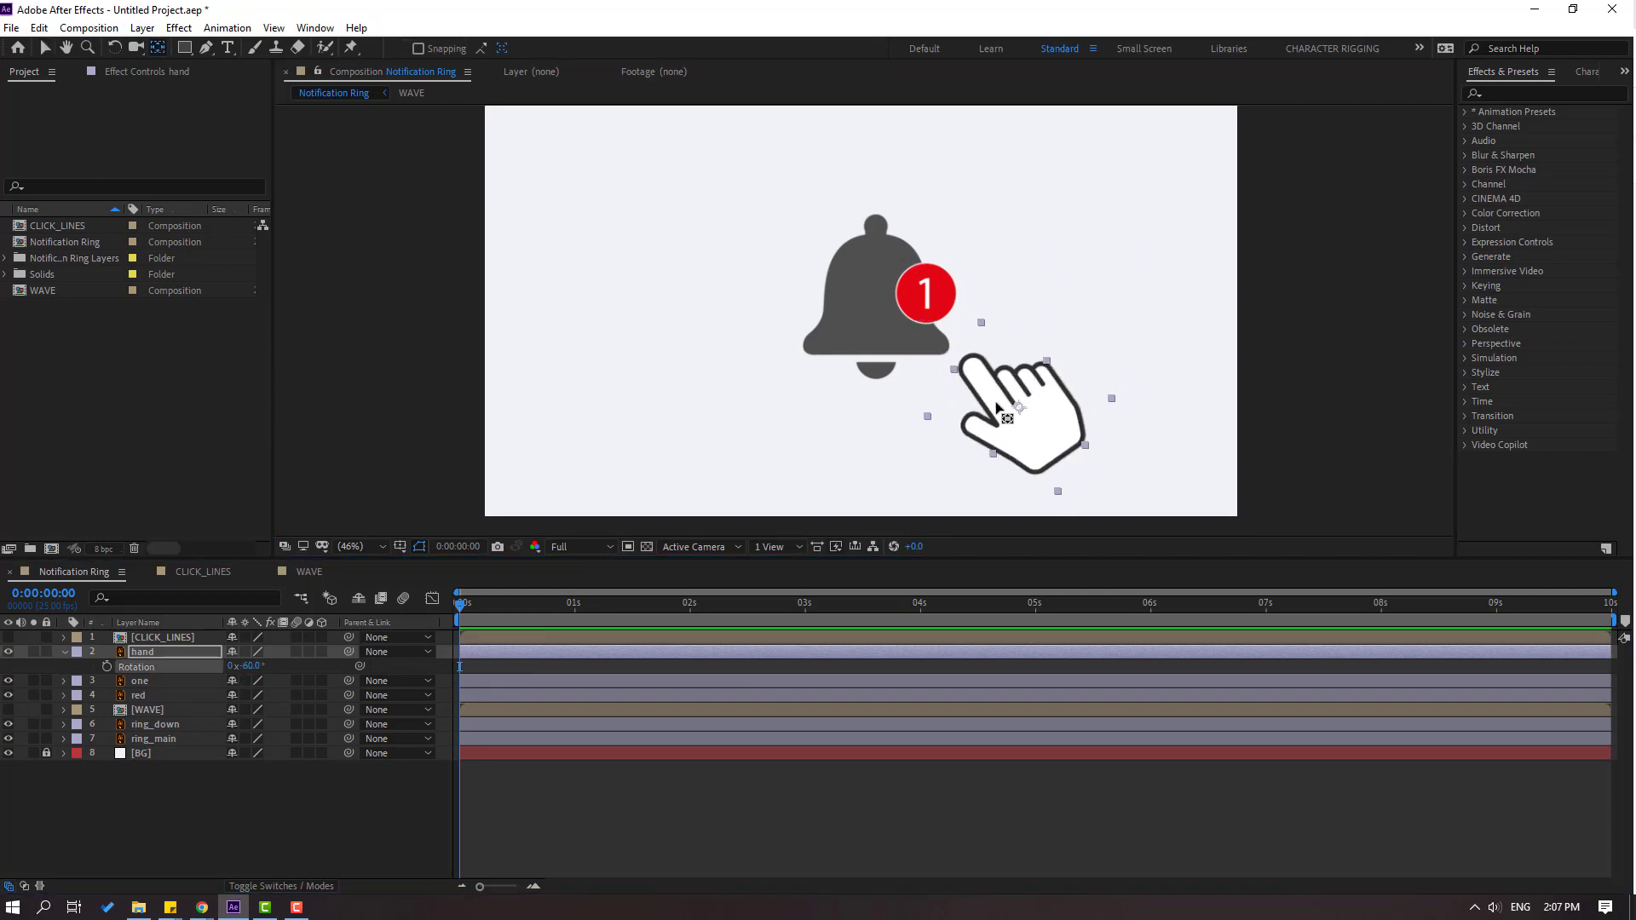
{"action": "left_click_drag", "start_coordinate": [1024, 416], "coordinate": [1049, 450]}
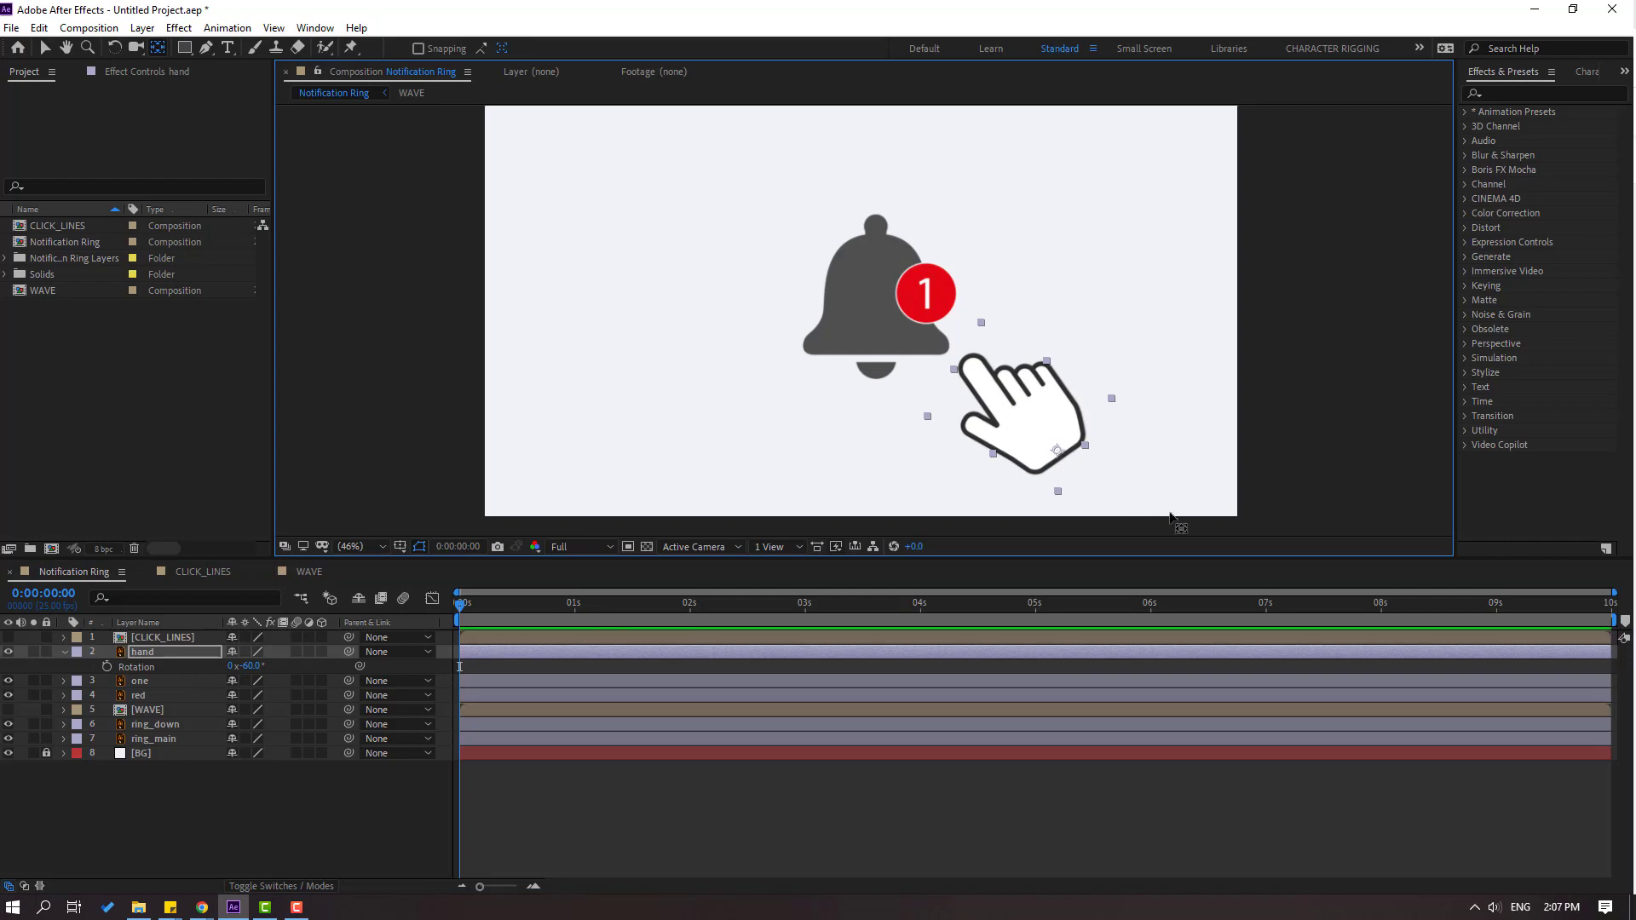
{"action": "left_click", "coordinate": [45, 48]}
{"action": "left_click_drag", "start_coordinate": [985, 407], "coordinate": [945, 343]}
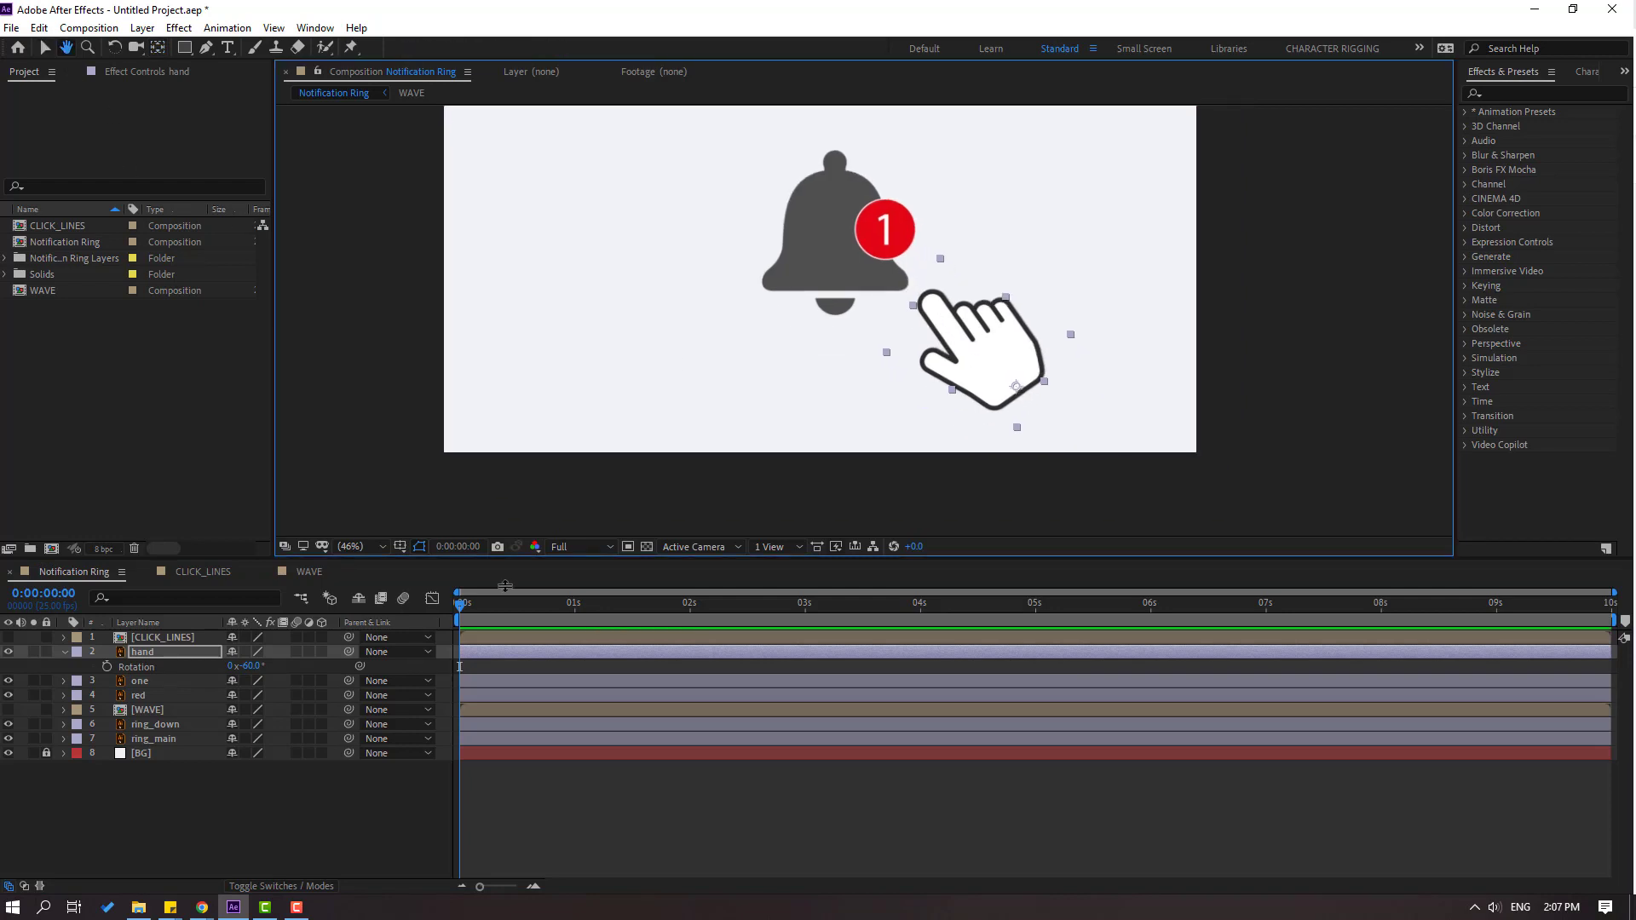
{"action": "left_click_drag", "start_coordinate": [253, 666], "coordinate": [267, 665]}
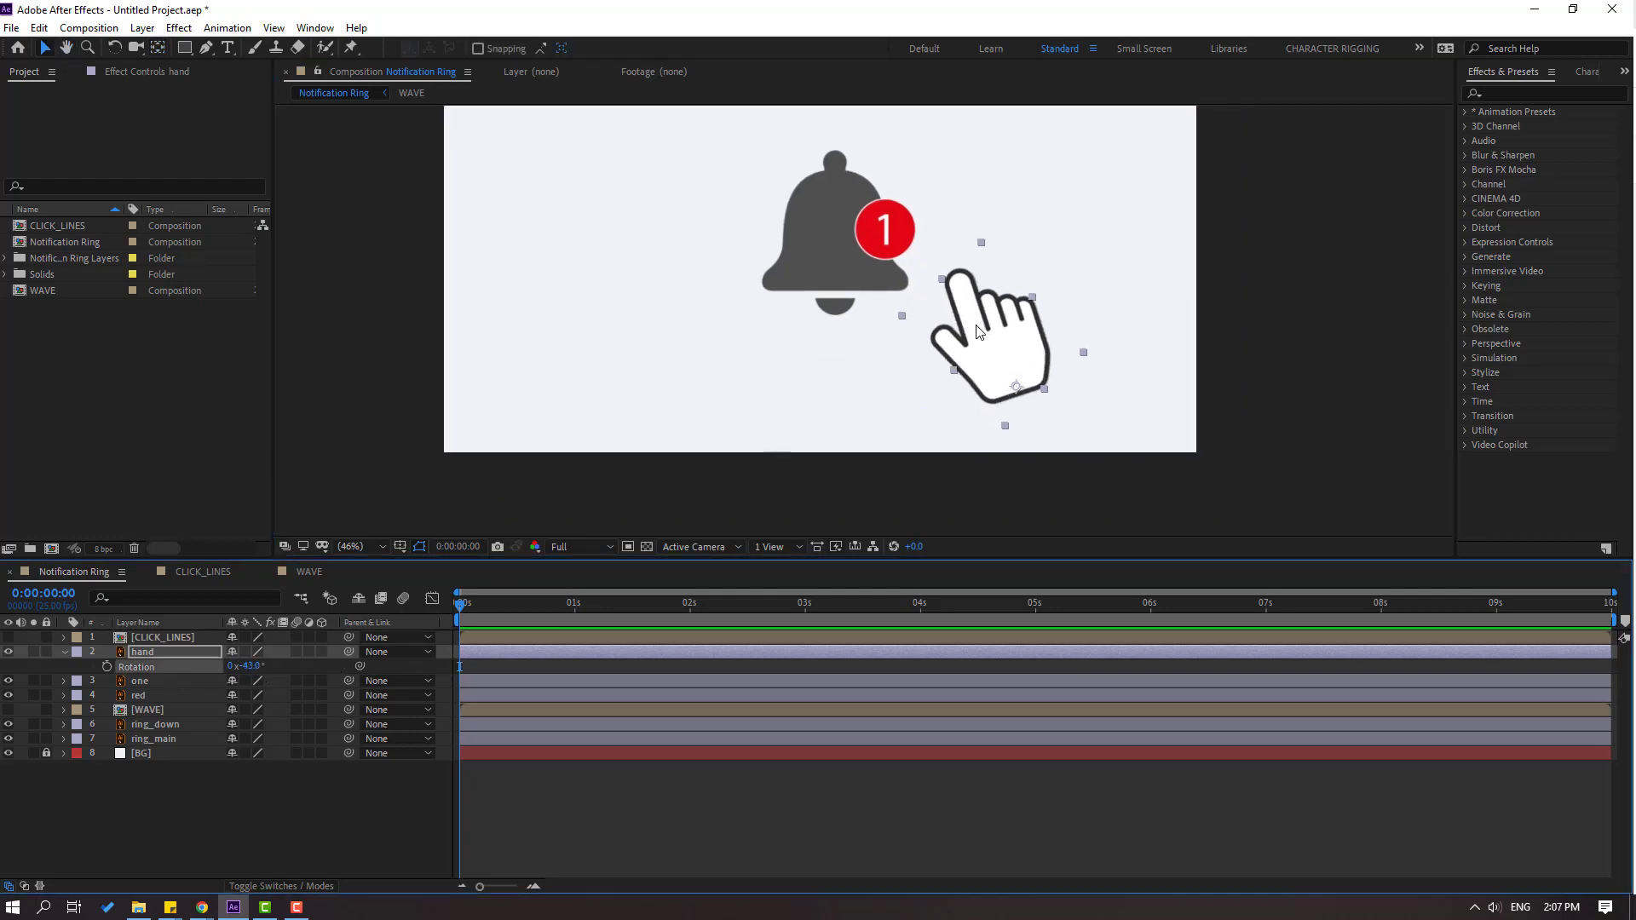
Move the hand below the frame's lower edge and set a starting Position keyframe at 0:00:00:00
{"action": "left_click_drag", "start_coordinate": [993, 334], "coordinate": [1041, 520]}
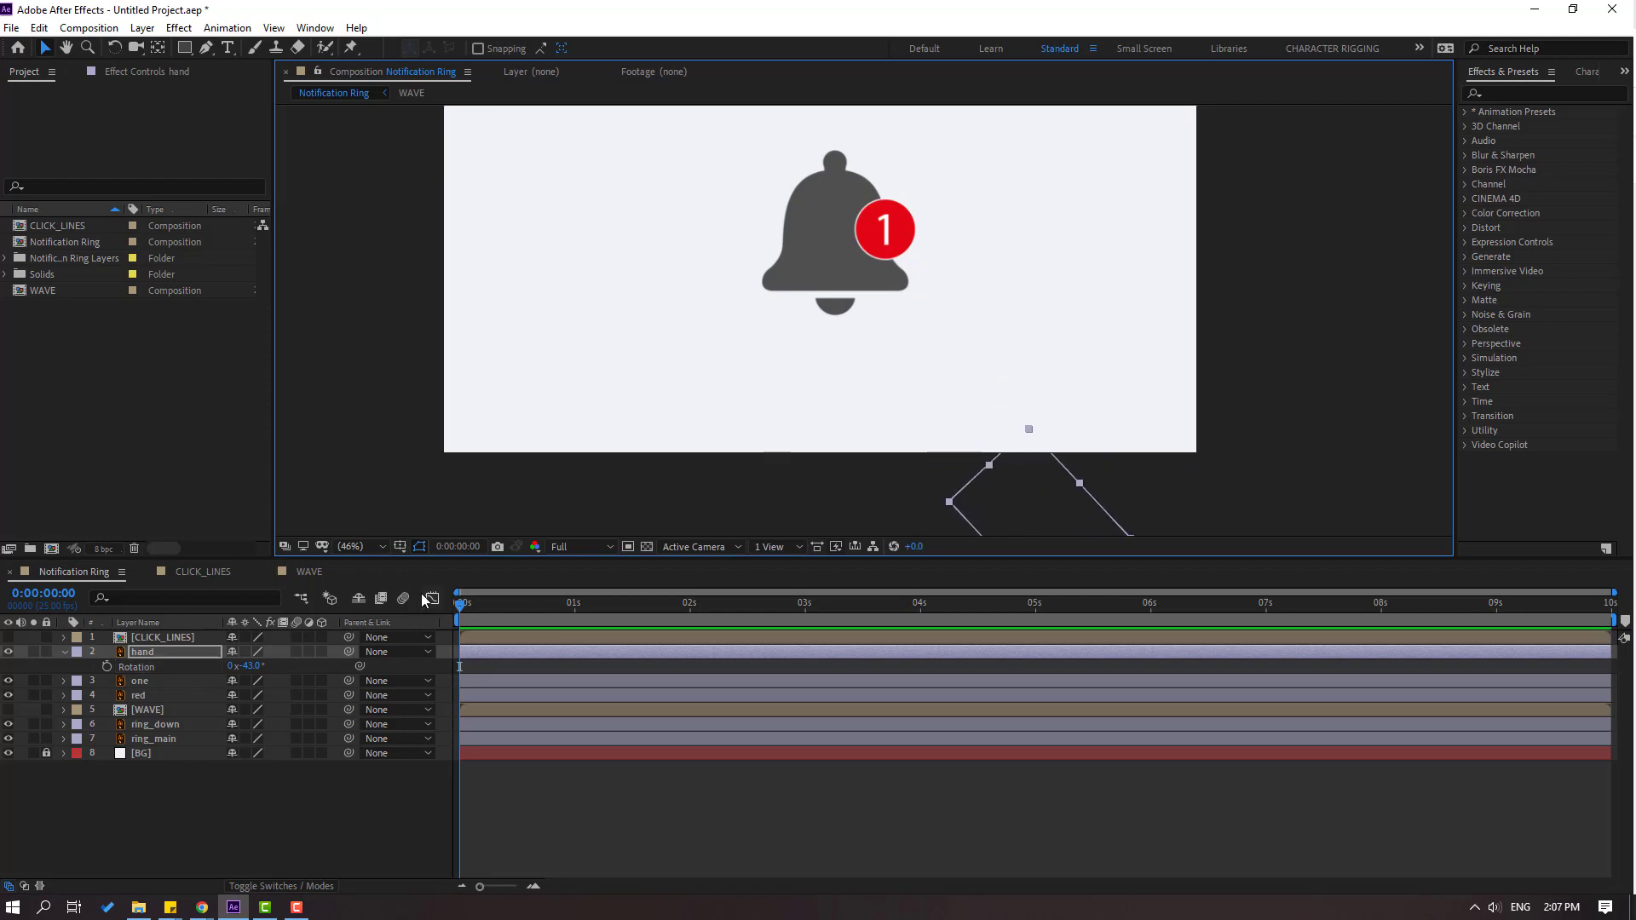
{"action": "key", "text": "p"}
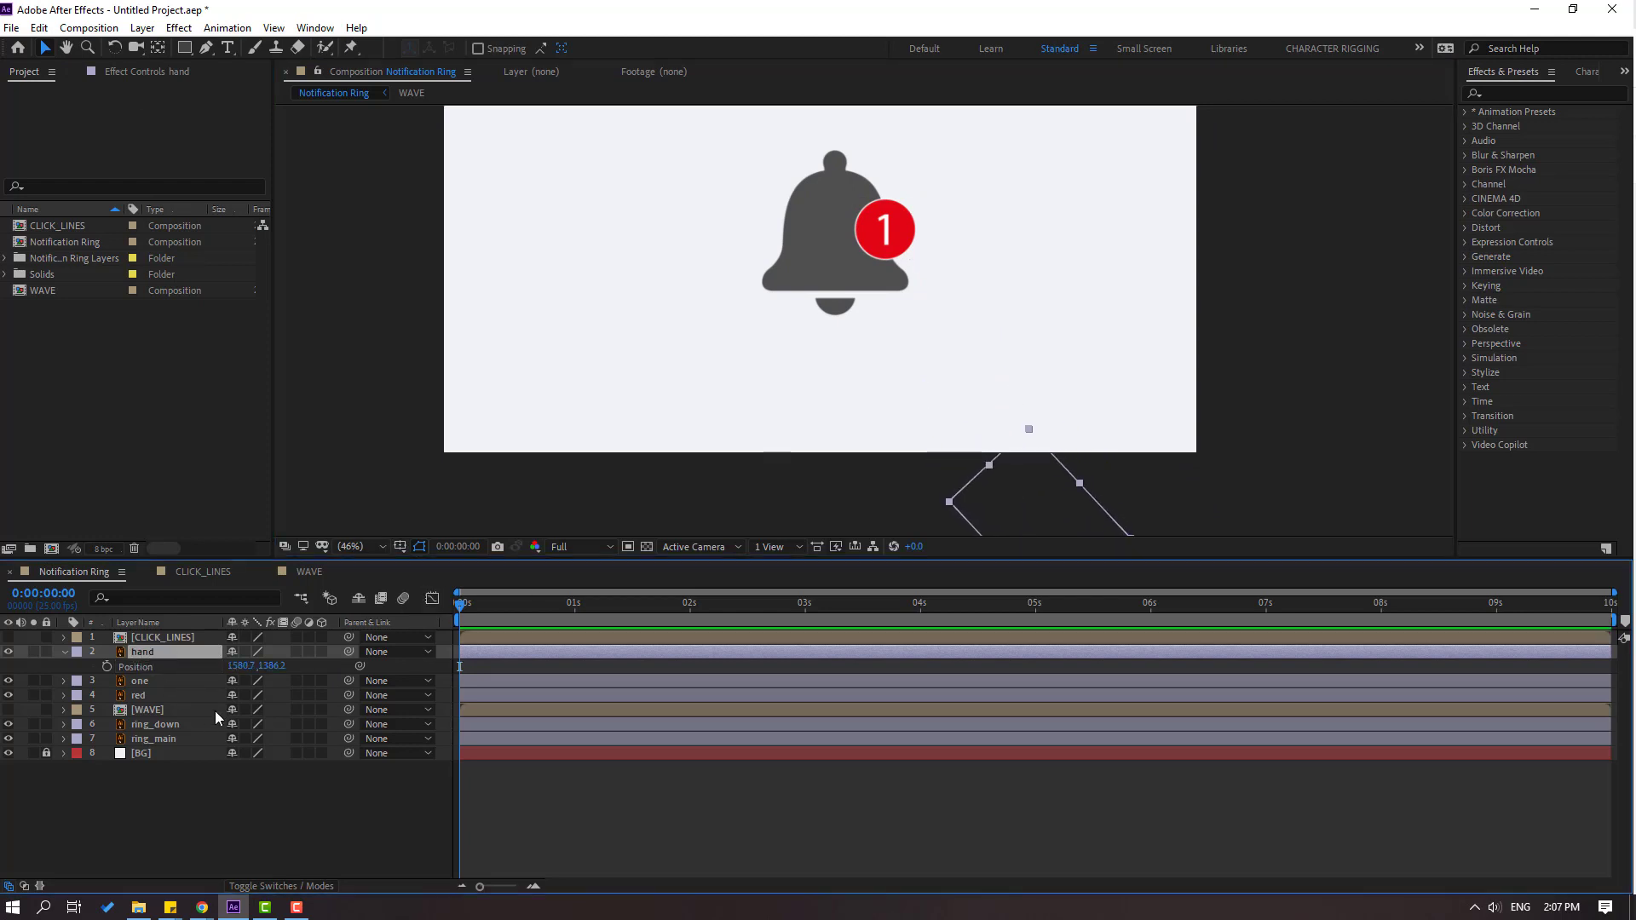
{"action": "left_click", "coordinate": [105, 667]}
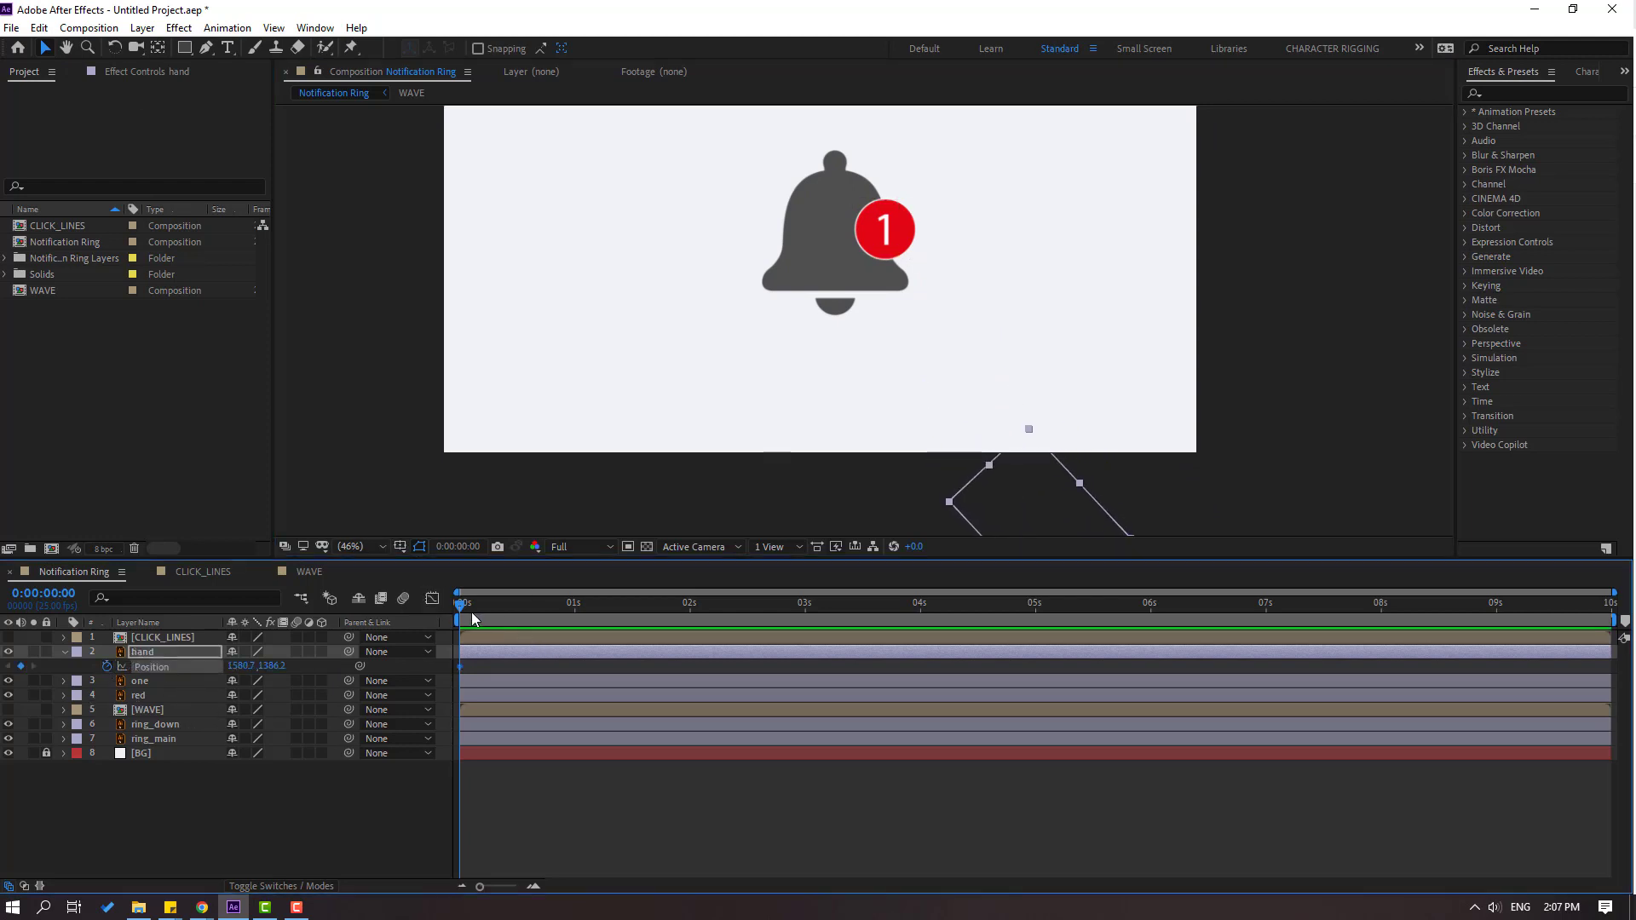
At 0:00:00:19, move the hand up onto the bell so its fingertip sits just below the red badge
{"action": "left_click_drag", "start_coordinate": [473, 609], "coordinate": [548, 612]}
{"action": "left_click_drag", "start_coordinate": [1123, 302], "coordinate": [1107, 340]}
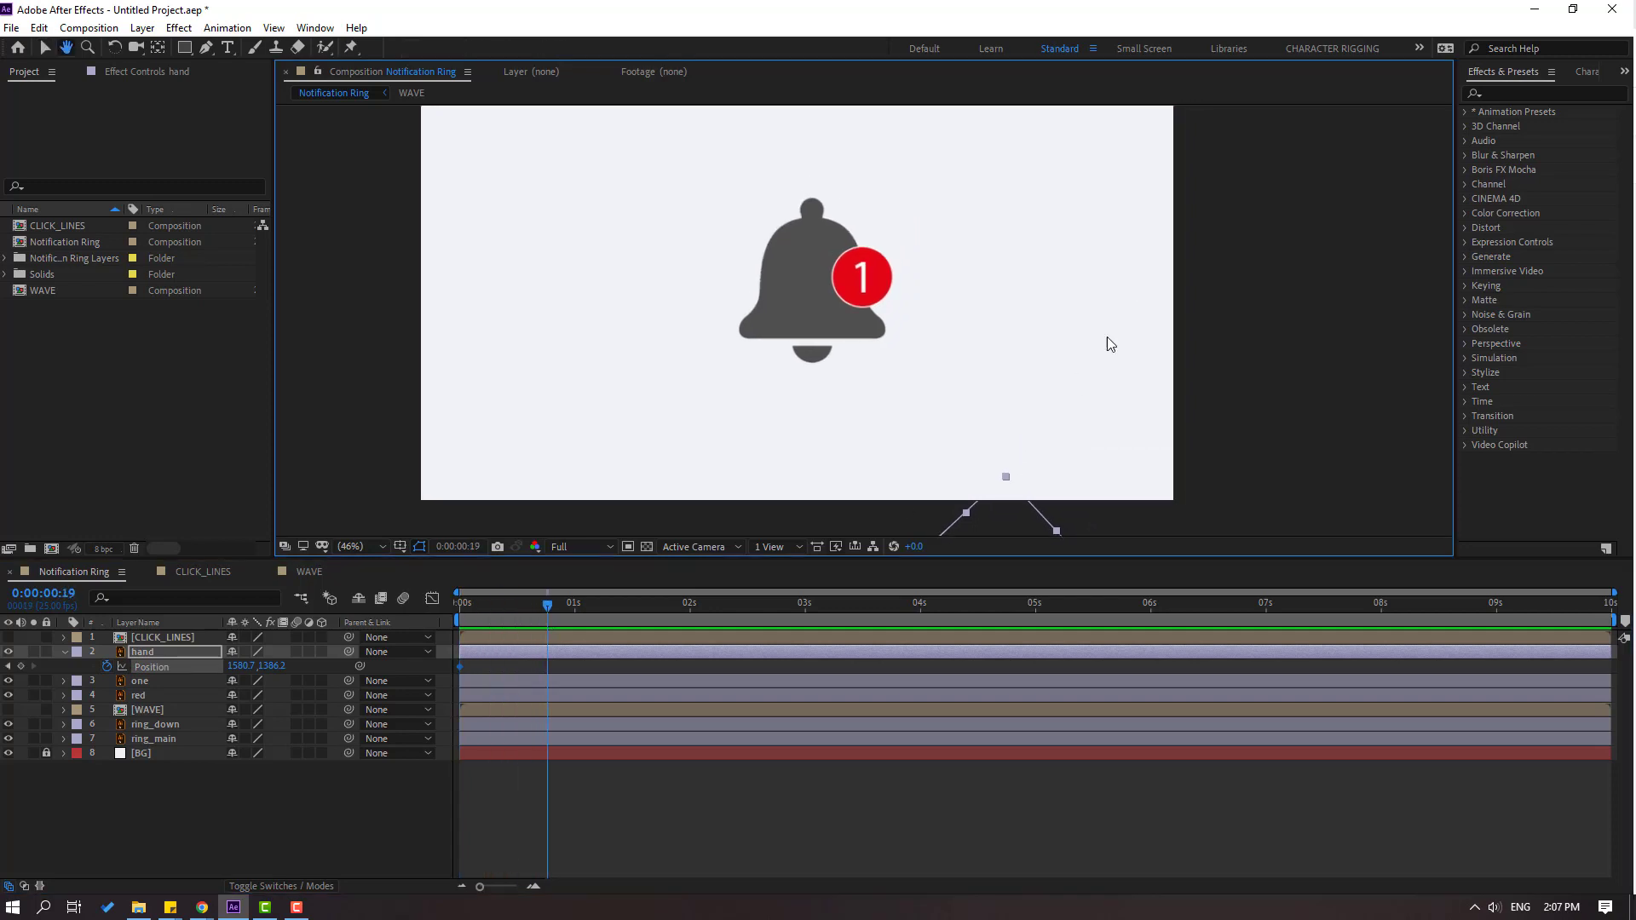
{"action": "left_click_drag", "start_coordinate": [1007, 523], "coordinate": [871, 331]}
Apply Easy Ease to both Position keyframes of the hand layer
{"action": "left_click", "coordinate": [546, 664]}
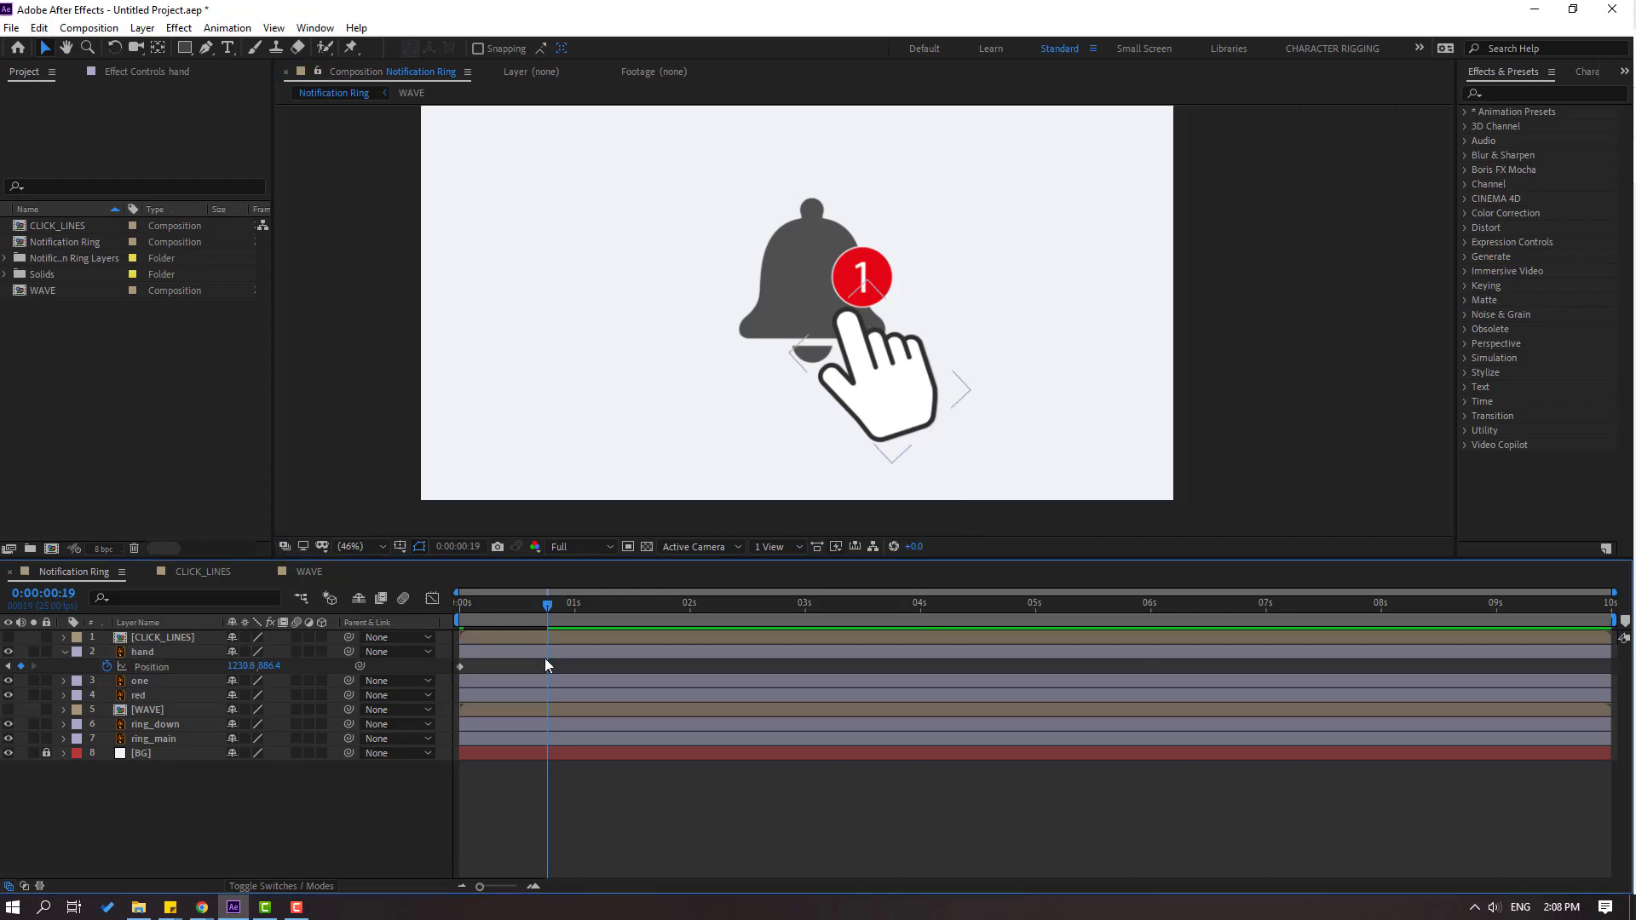
{"action": "left_click", "coordinate": [547, 665]}
{"action": "right_click", "coordinate": [460, 666]}
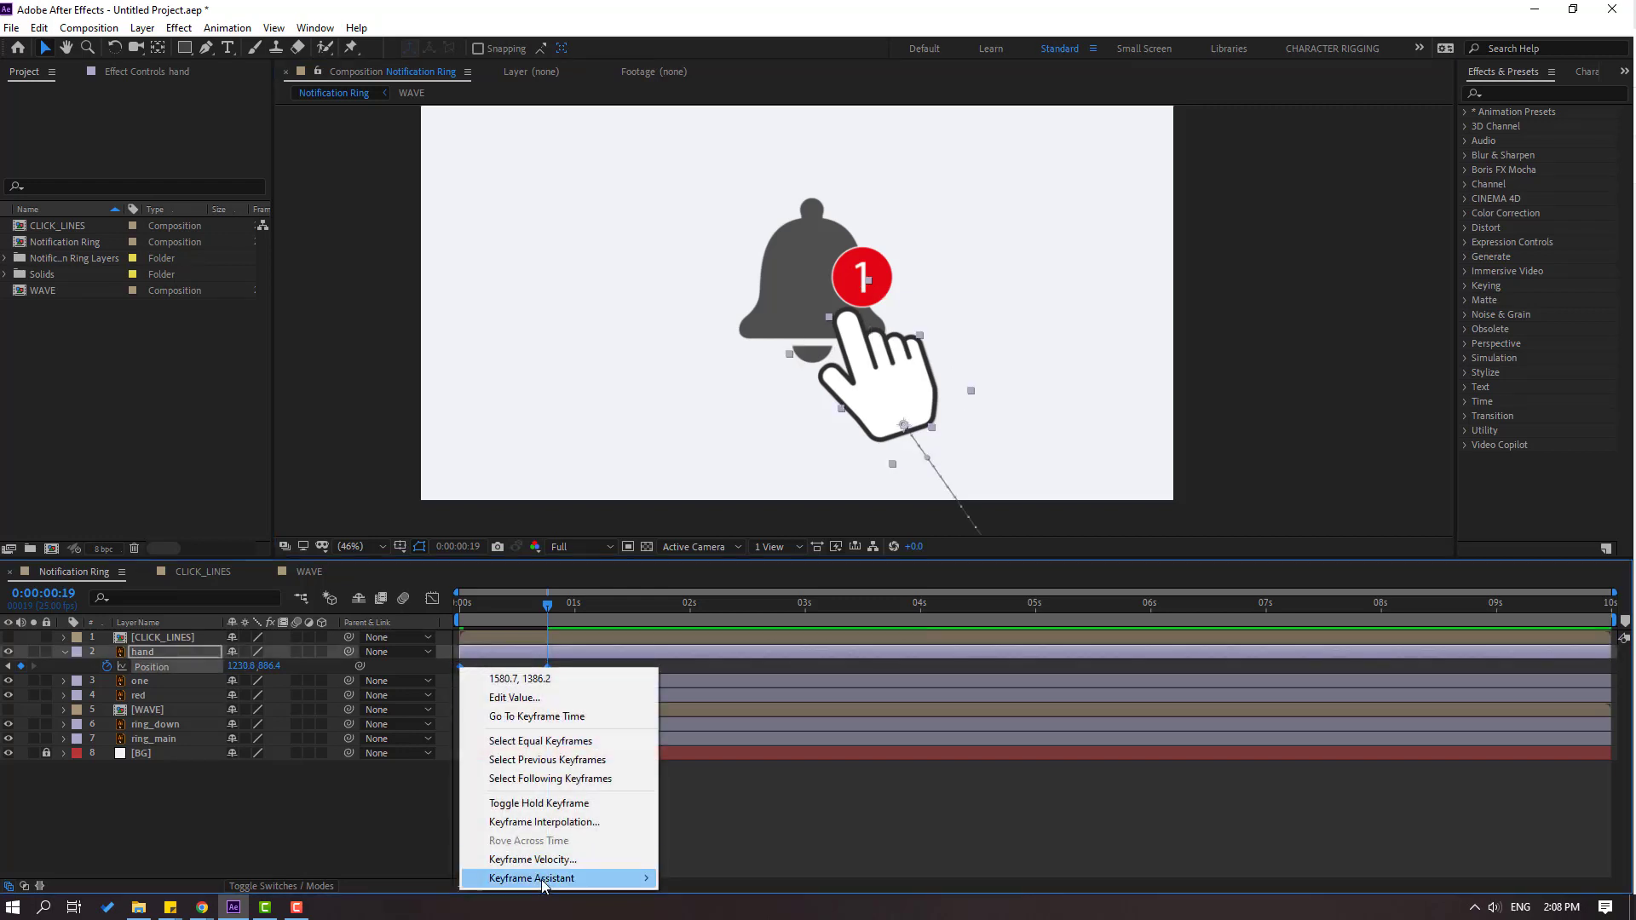
{"action": "mouse_move", "coordinate": [545, 877]}
{"action": "left_click", "coordinate": [705, 748]}
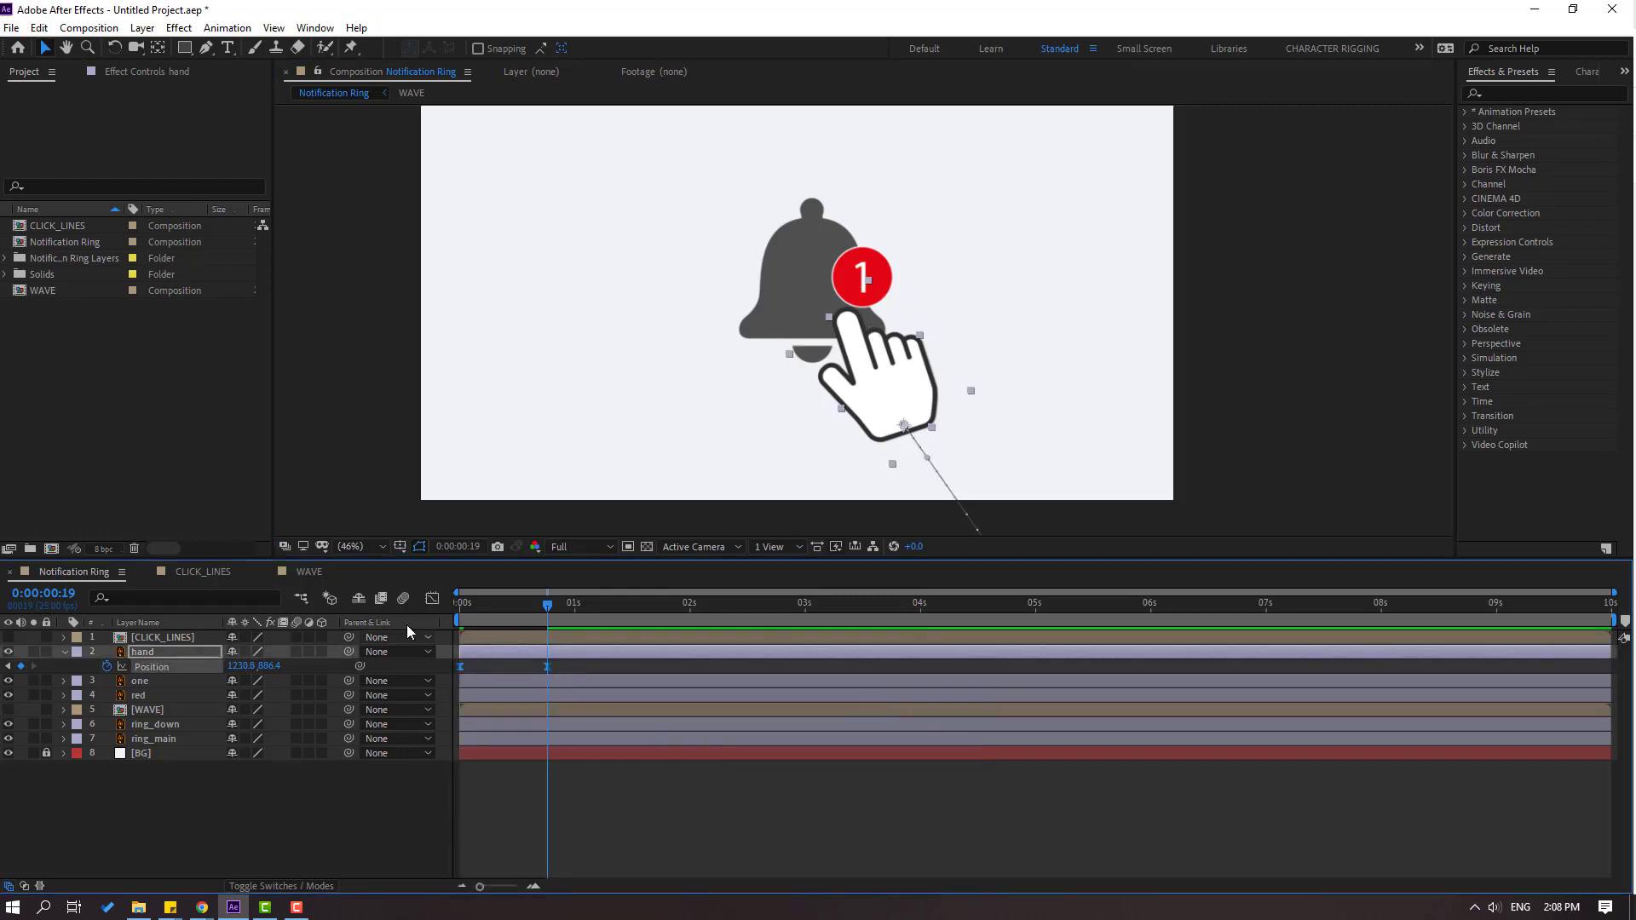
Lengthen the incoming ease of the hand's last Position keyframe in the speed graph and preview the motion
{"action": "left_click", "coordinate": [432, 599]}
{"action": "left_click", "coordinate": [558, 831]}
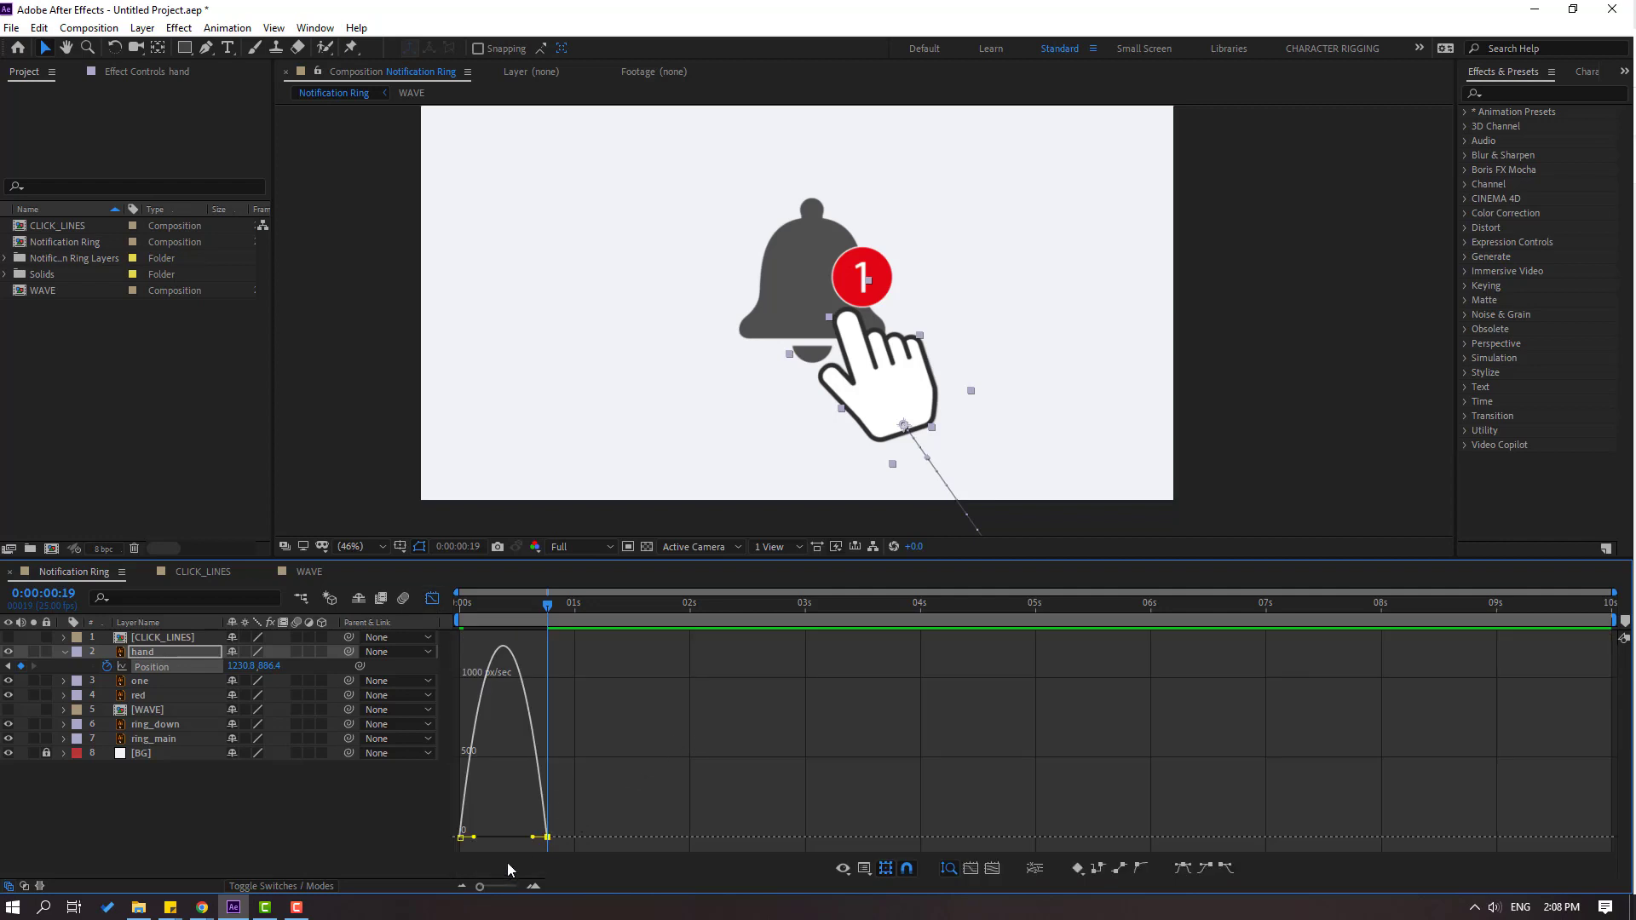
{"action": "left_click_drag", "start_coordinate": [535, 839], "coordinate": [513, 838]}
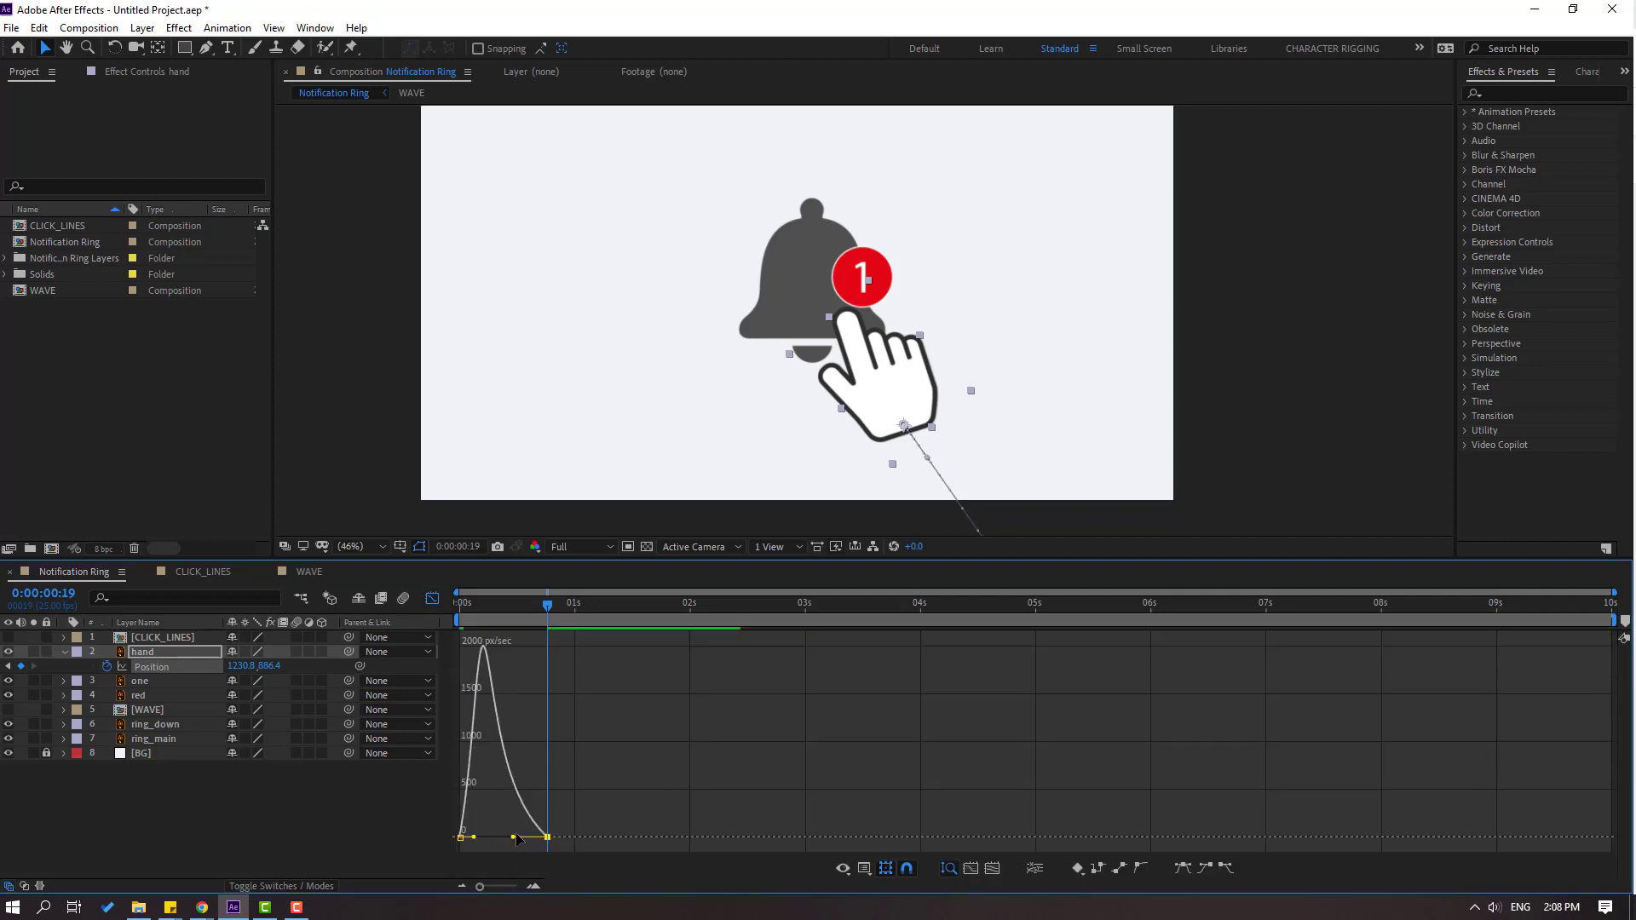
{"action": "key", "text": "space"}
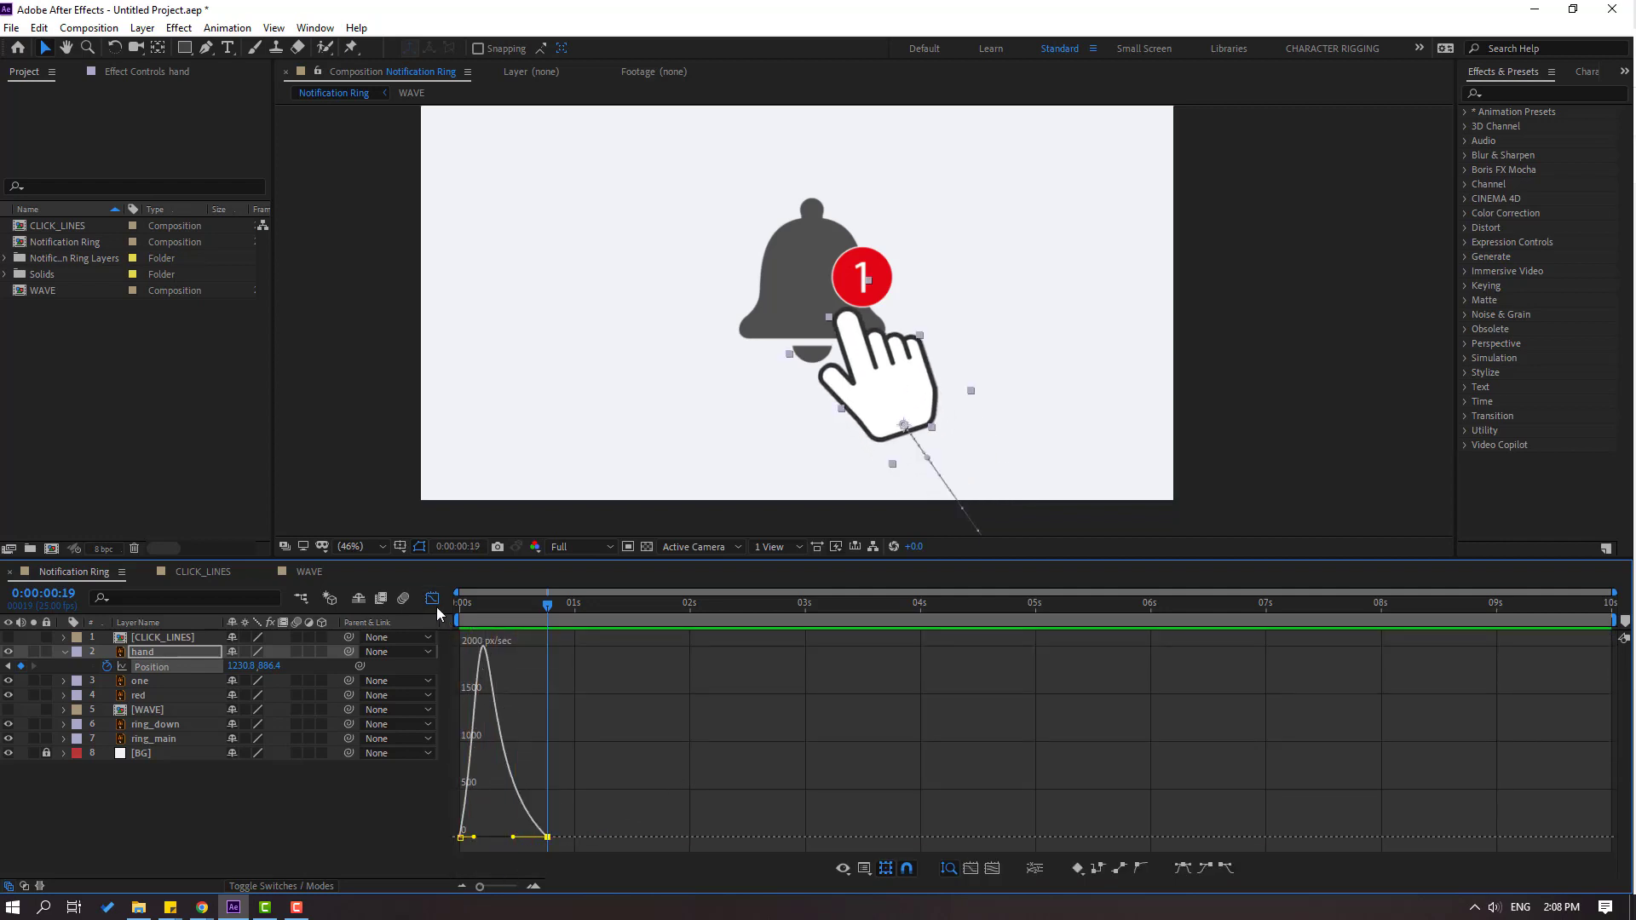
{"action": "left_click", "coordinate": [432, 600]}
Shift the hand's last Position keyframe to just past 1 second and add one at 0:00:00:12 with the hand at about 1454, 956
{"action": "left_click_drag", "start_coordinate": [549, 666], "coordinate": [585, 675]}
{"action": "left_click_drag", "start_coordinate": [547, 605], "coordinate": [515, 611]}
{"action": "left_click_drag", "start_coordinate": [907, 470], "coordinate": [952, 421]}
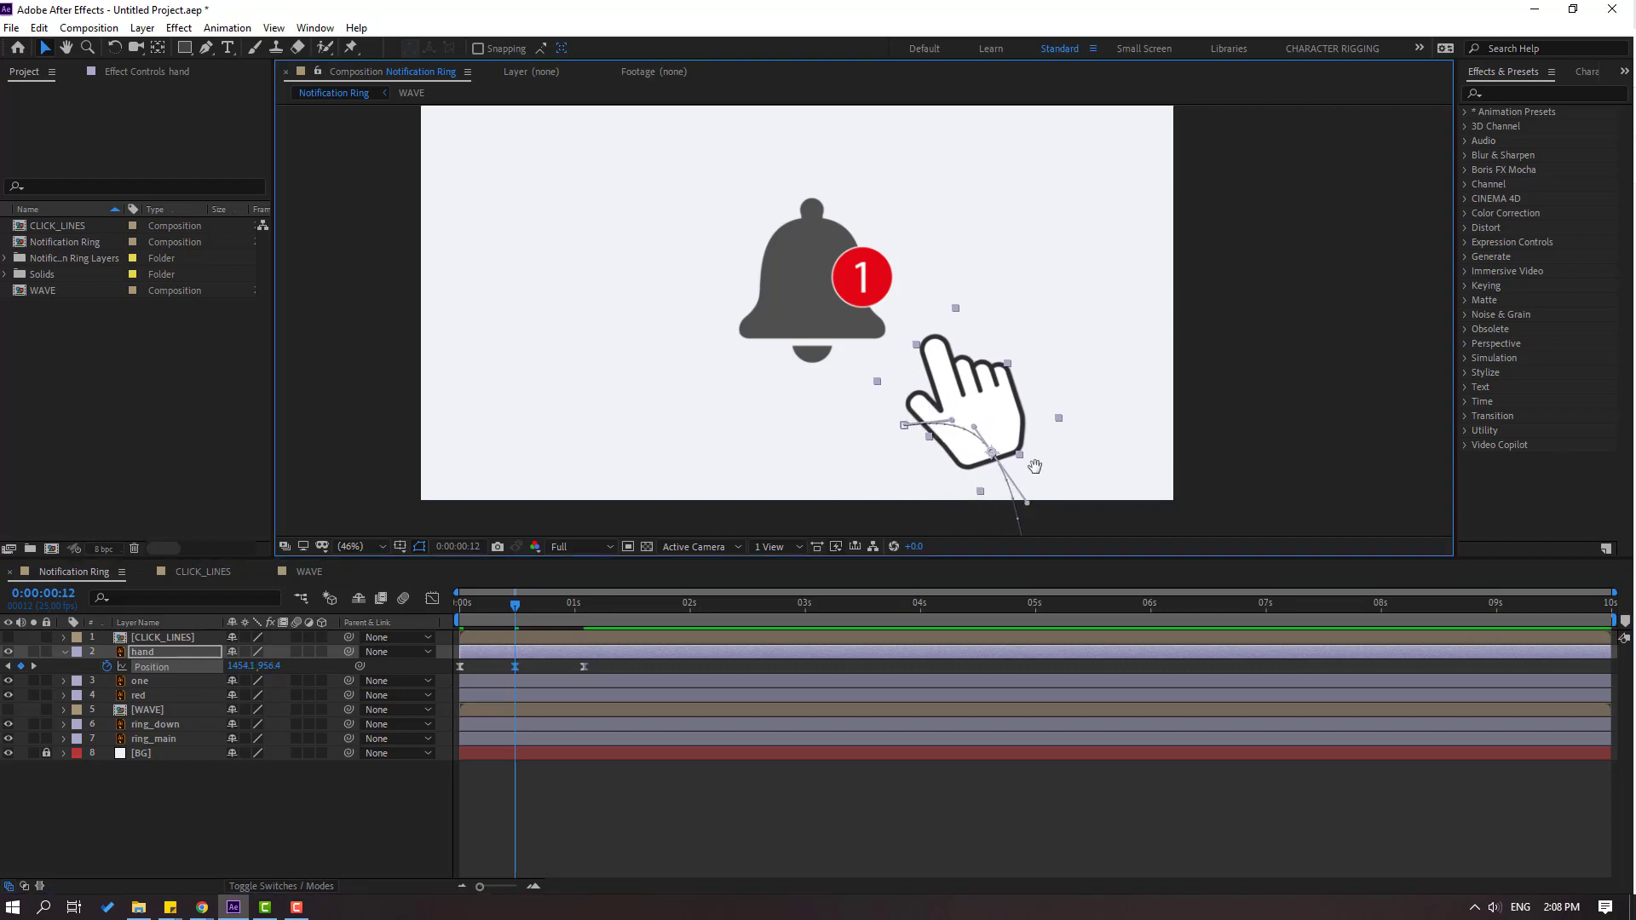
Curve the start of the hand's motion path with the first keyframe's direction handle and preview the animation
{"action": "left_click_drag", "start_coordinate": [1035, 466], "coordinate": [995, 347]}
{"action": "left_click_drag", "start_coordinate": [988, 484], "coordinate": [1003, 424]}
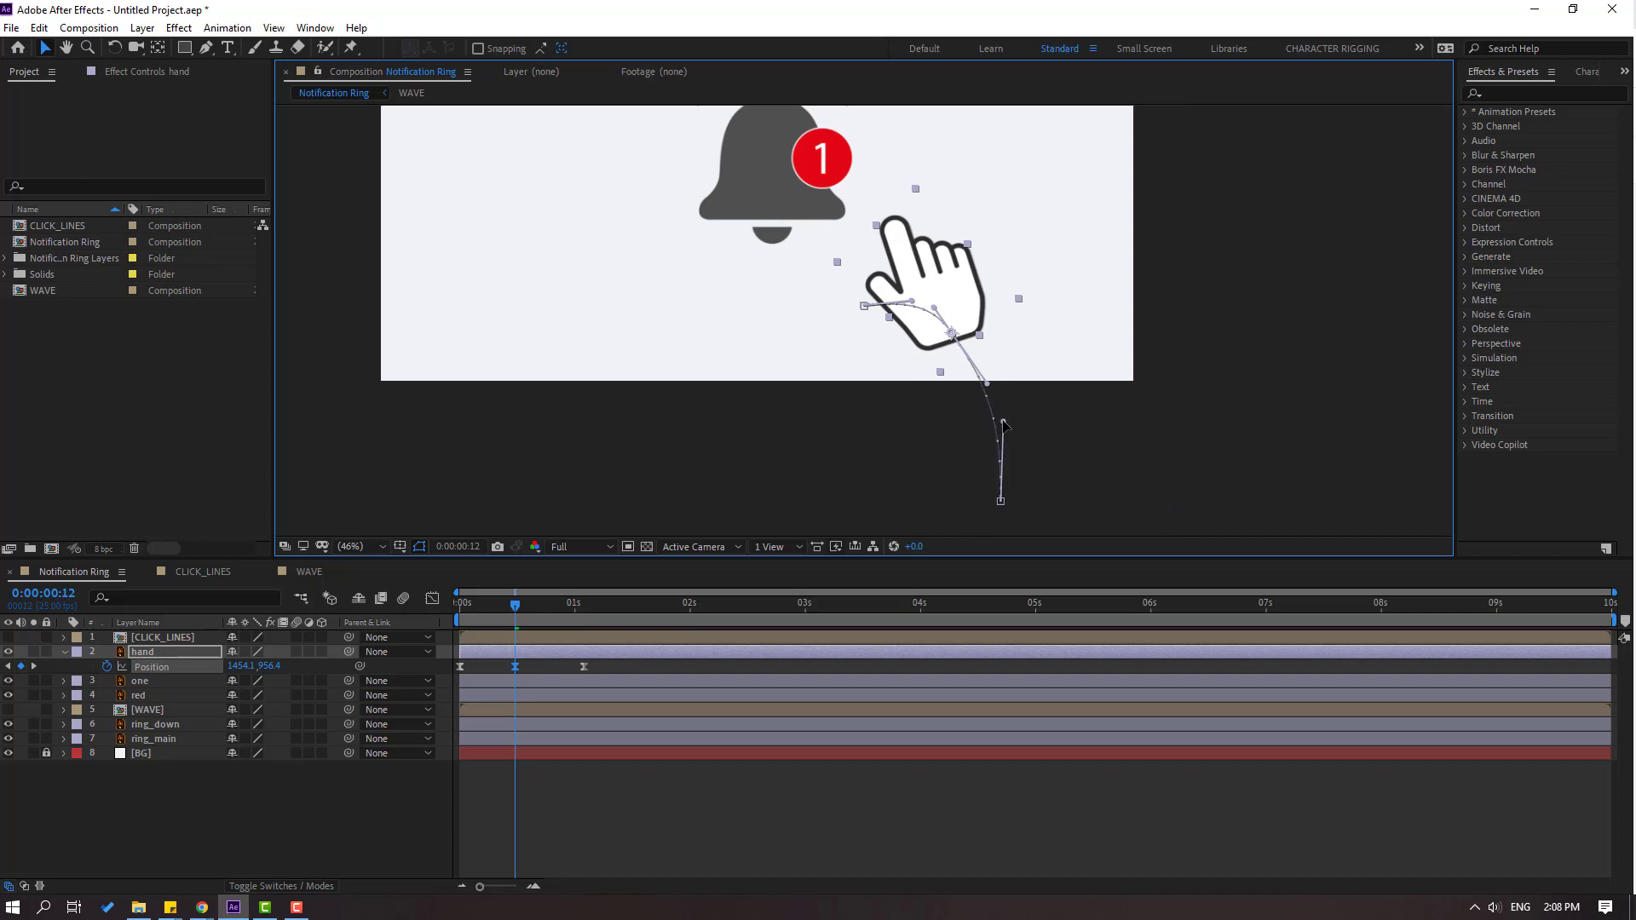
{"action": "scroll", "coordinate": [809, 477], "scroll_direction": "up", "scroll_amount": 3}
{"action": "key", "text": "space"}
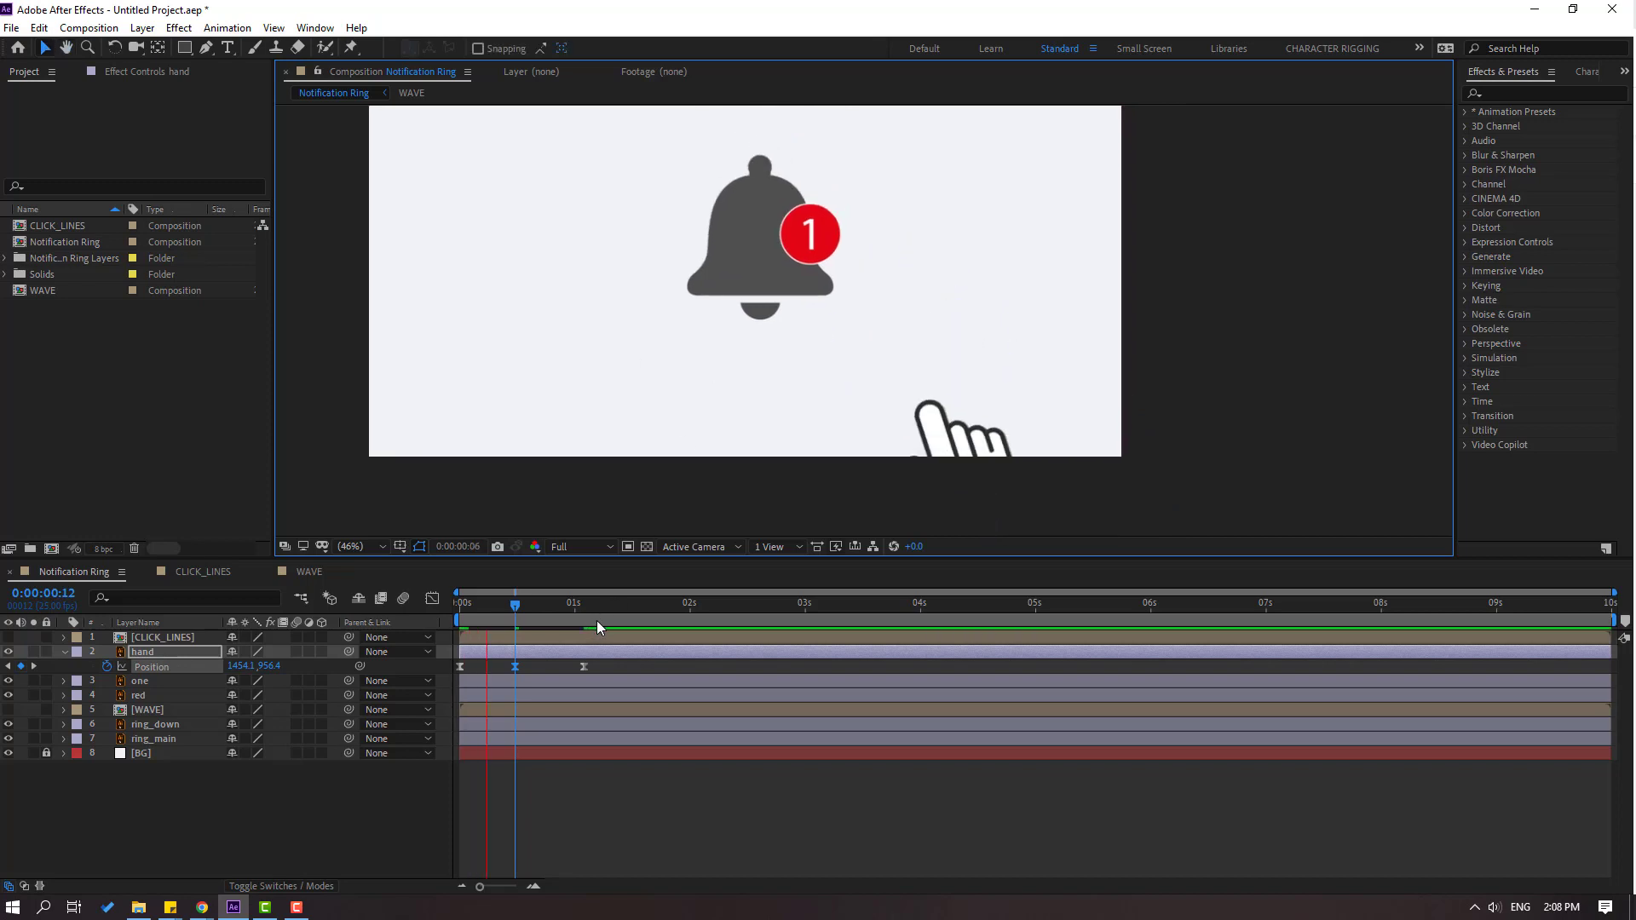
{"action": "key", "text": "space"}
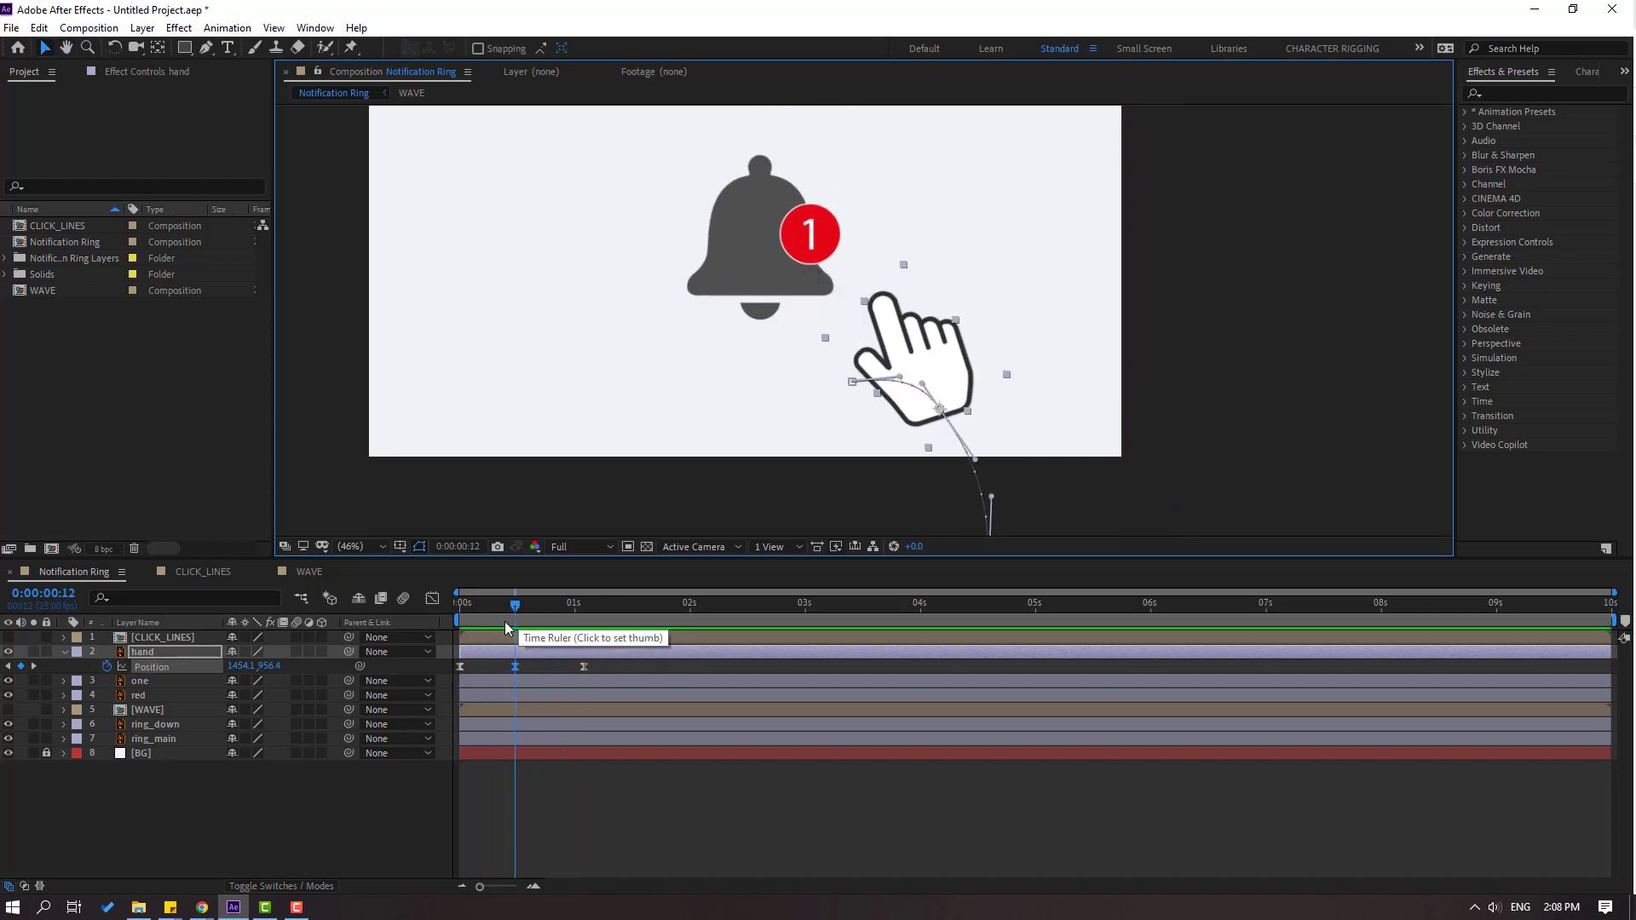
Keyframe the hand layer's Rotation at -68° at 0:00:00:00 and -44° at 0:00:01:02
{"action": "key", "text": "shift+r"}
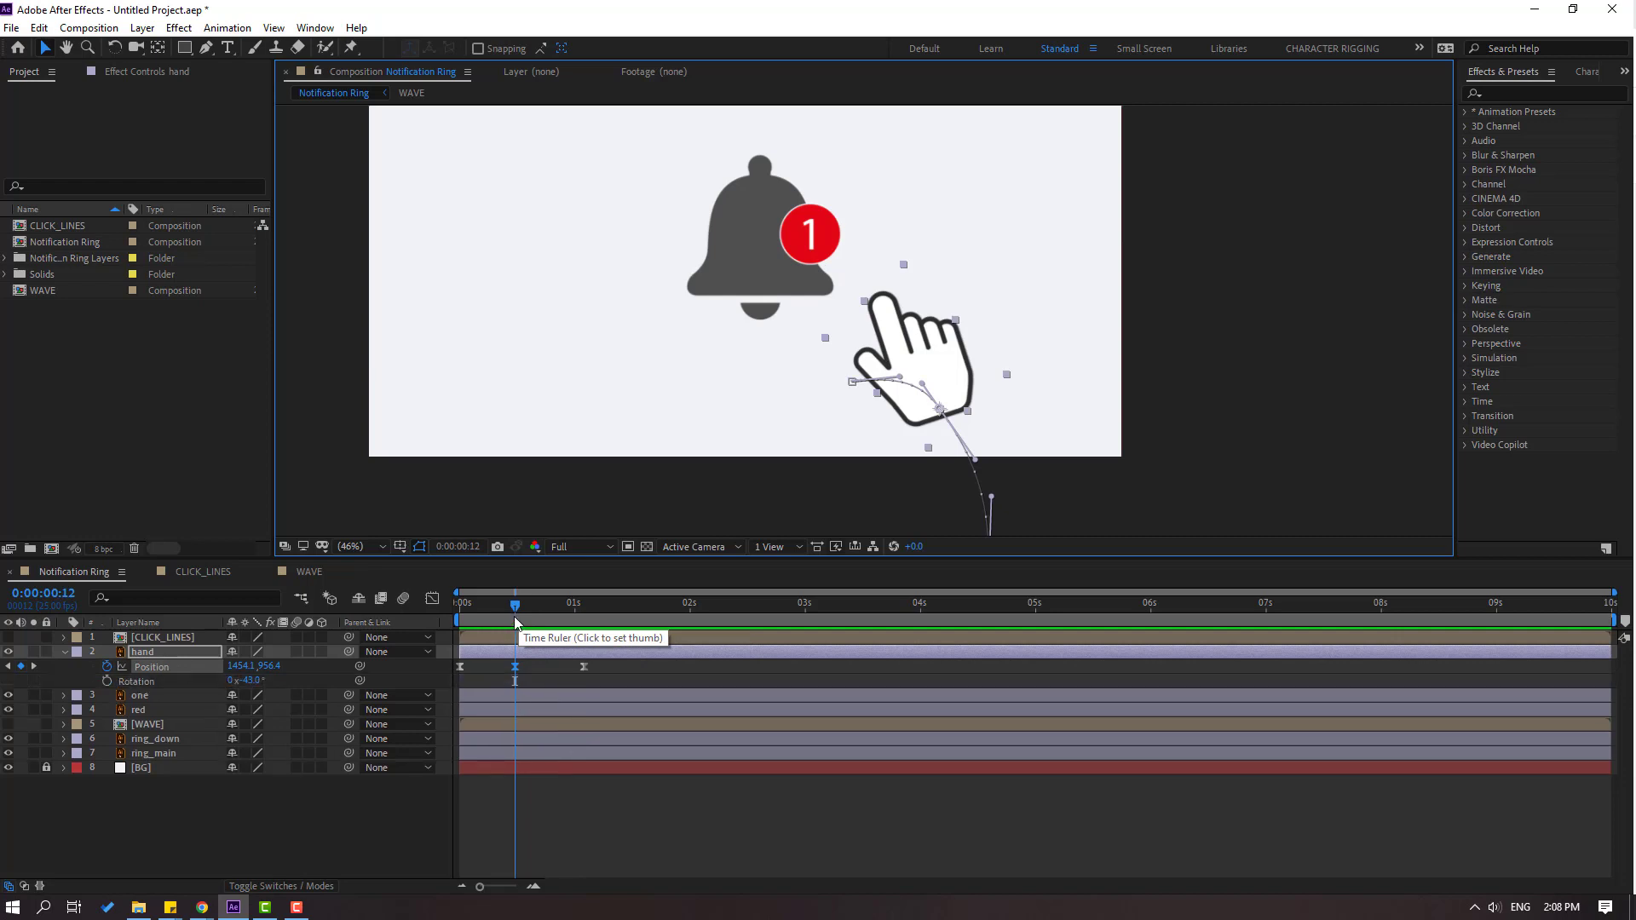
{"action": "left_click_drag", "start_coordinate": [488, 607], "coordinate": [443, 628]}
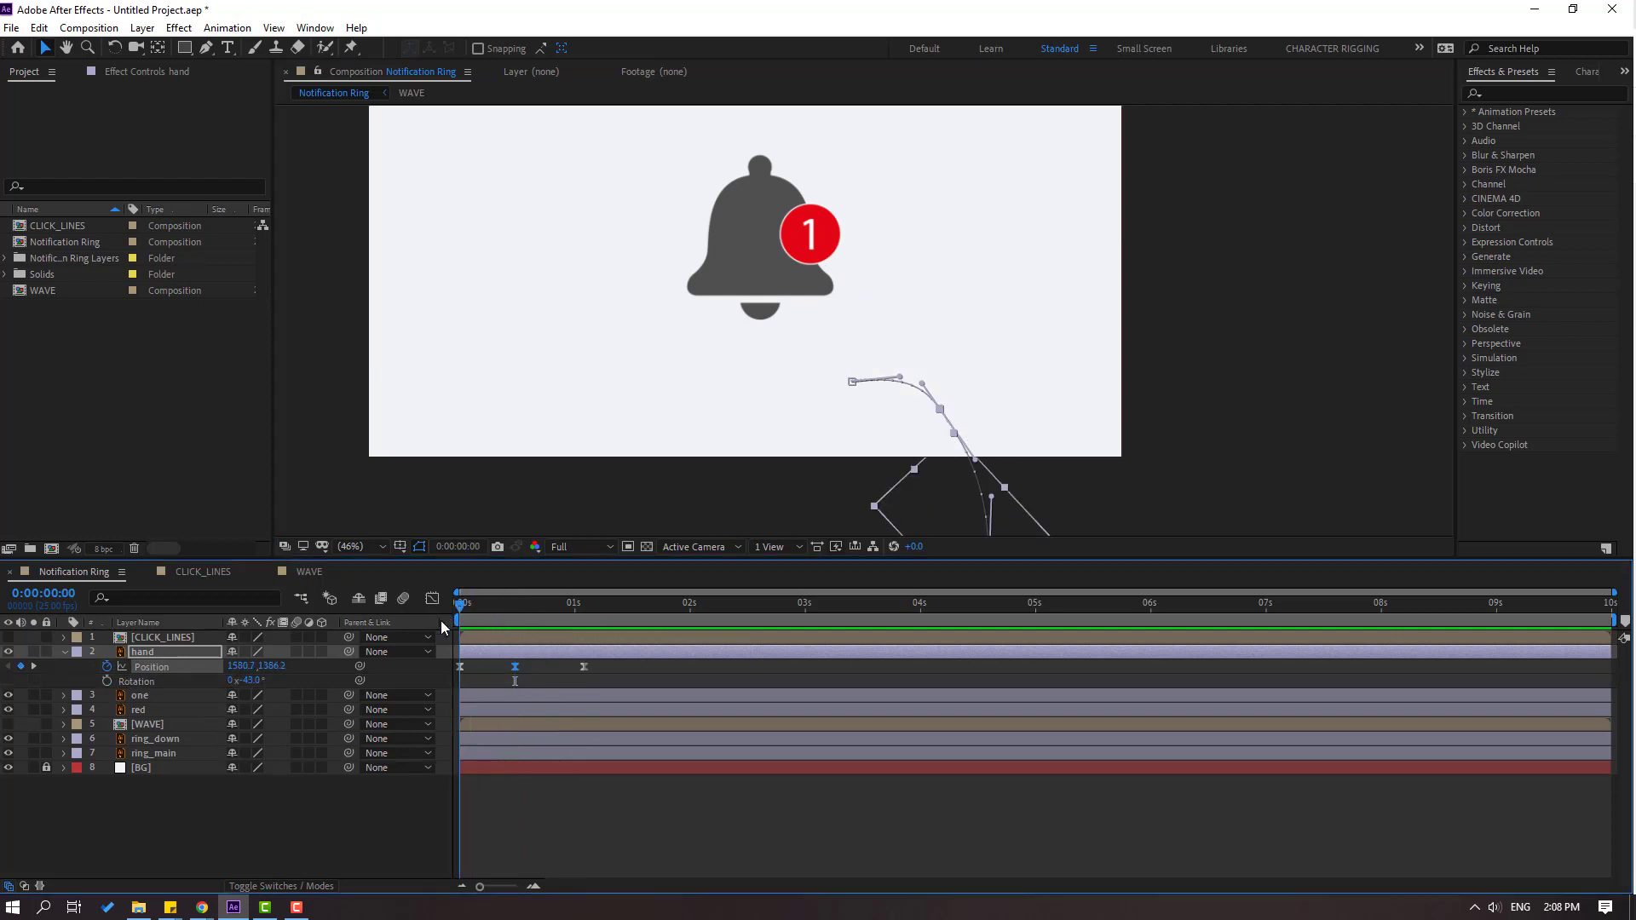
{"action": "left_click", "coordinate": [107, 681]}
{"action": "left_click_drag", "start_coordinate": [574, 475], "coordinate": [513, 438]}
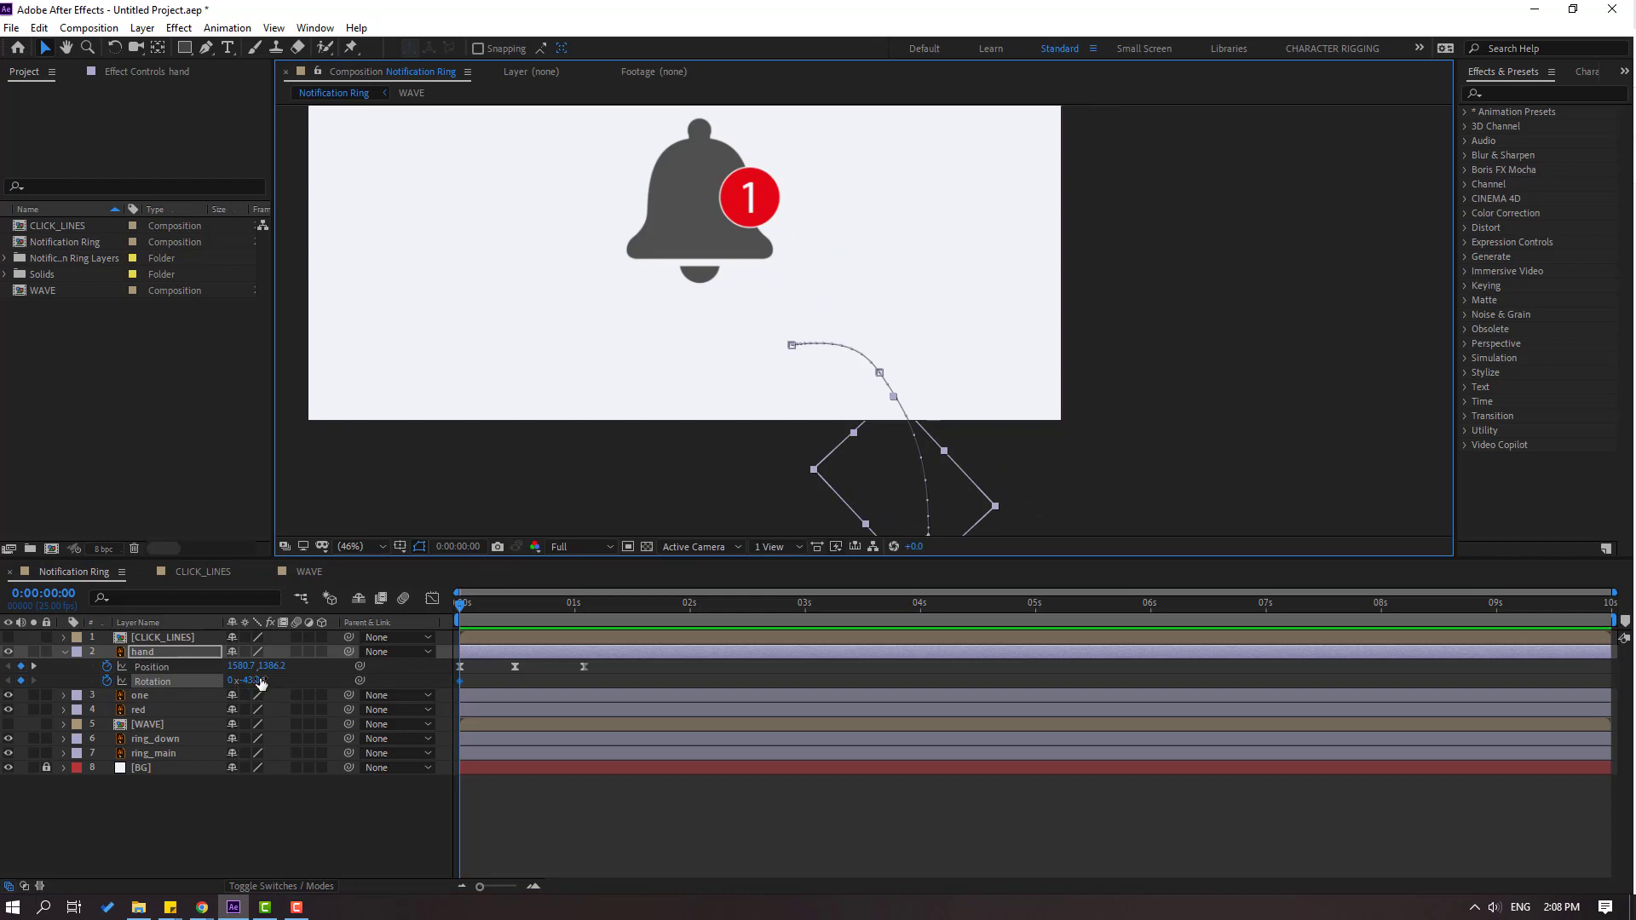
{"action": "left_click_drag", "start_coordinate": [261, 682], "coordinate": [238, 682]}
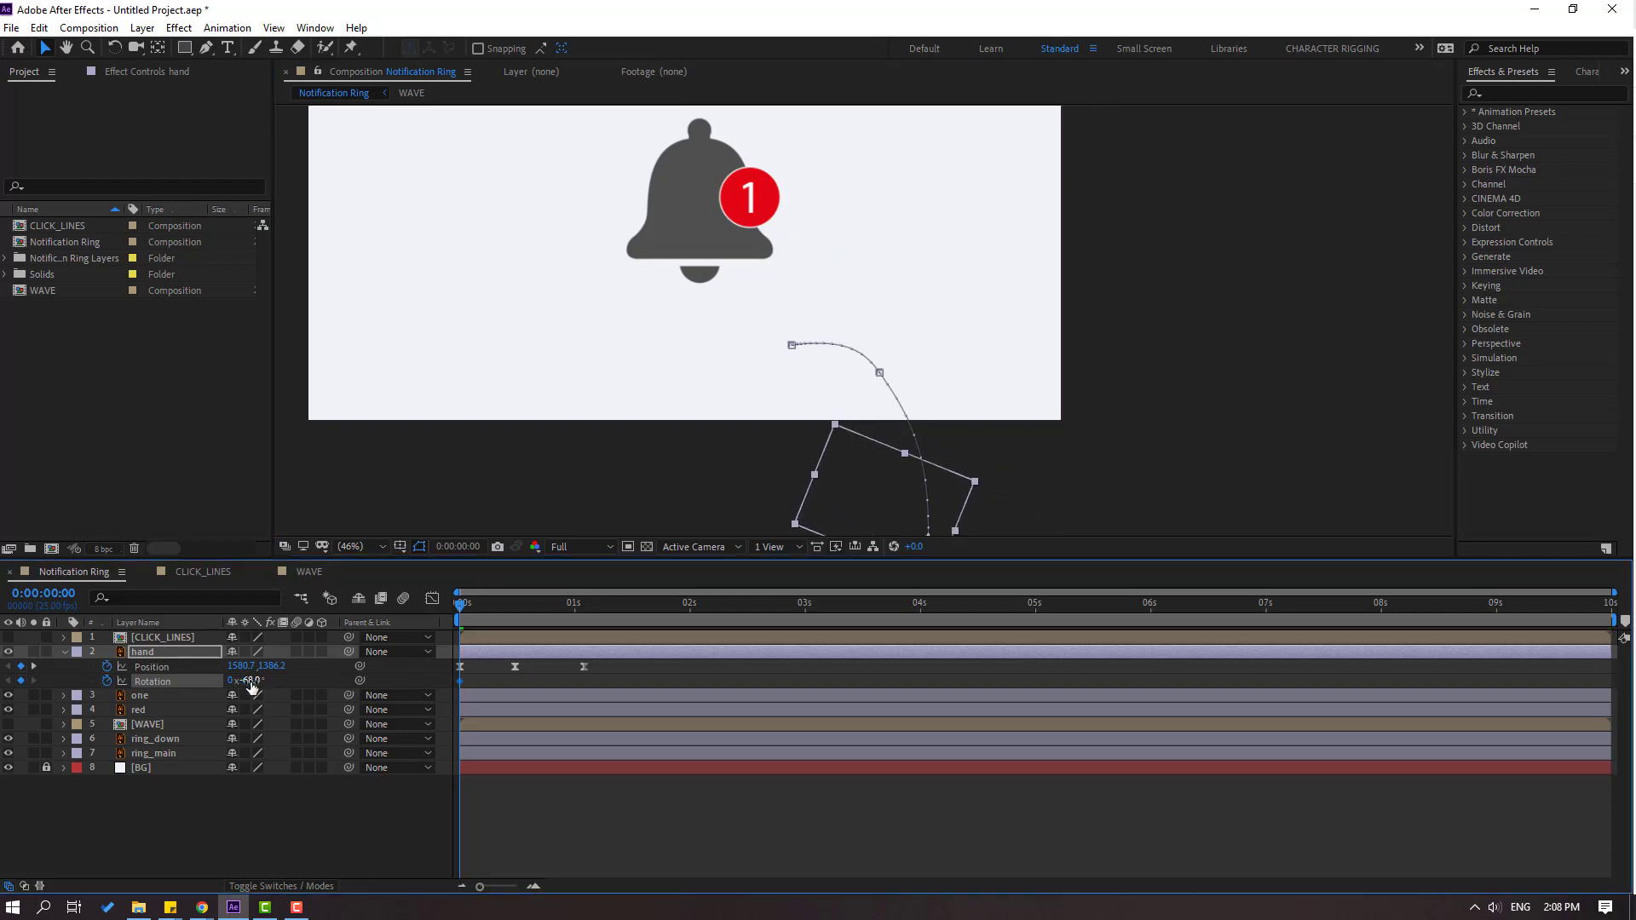
{"action": "left_click_drag", "start_coordinate": [467, 608], "coordinate": [584, 613]}
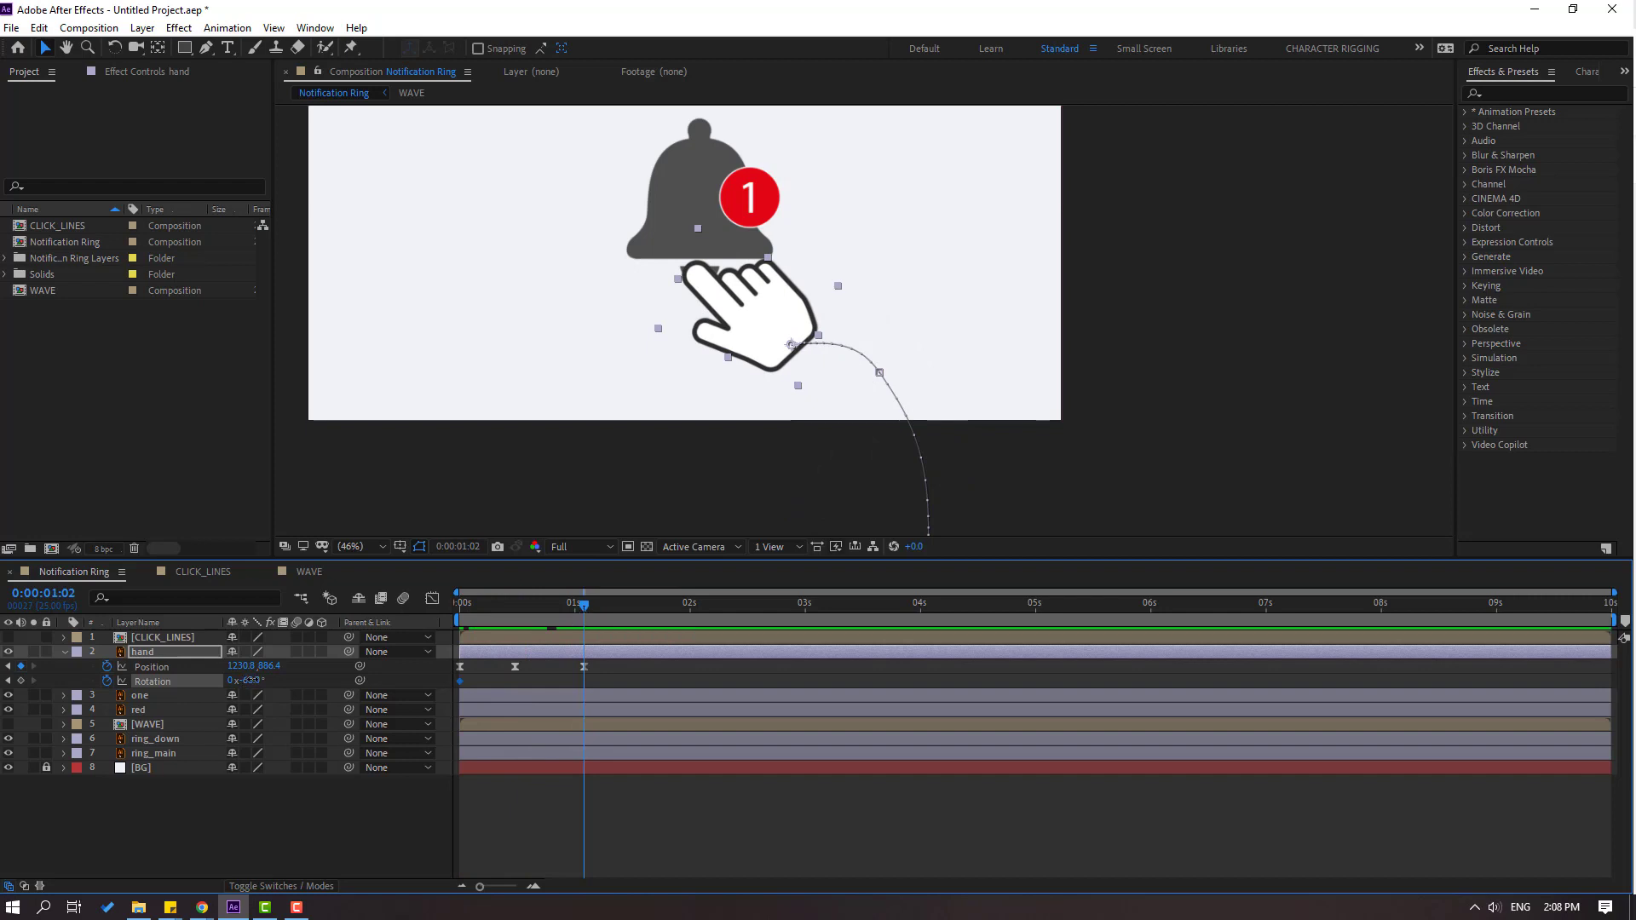
{"action": "left_click_drag", "start_coordinate": [251, 680], "coordinate": [267, 676]}
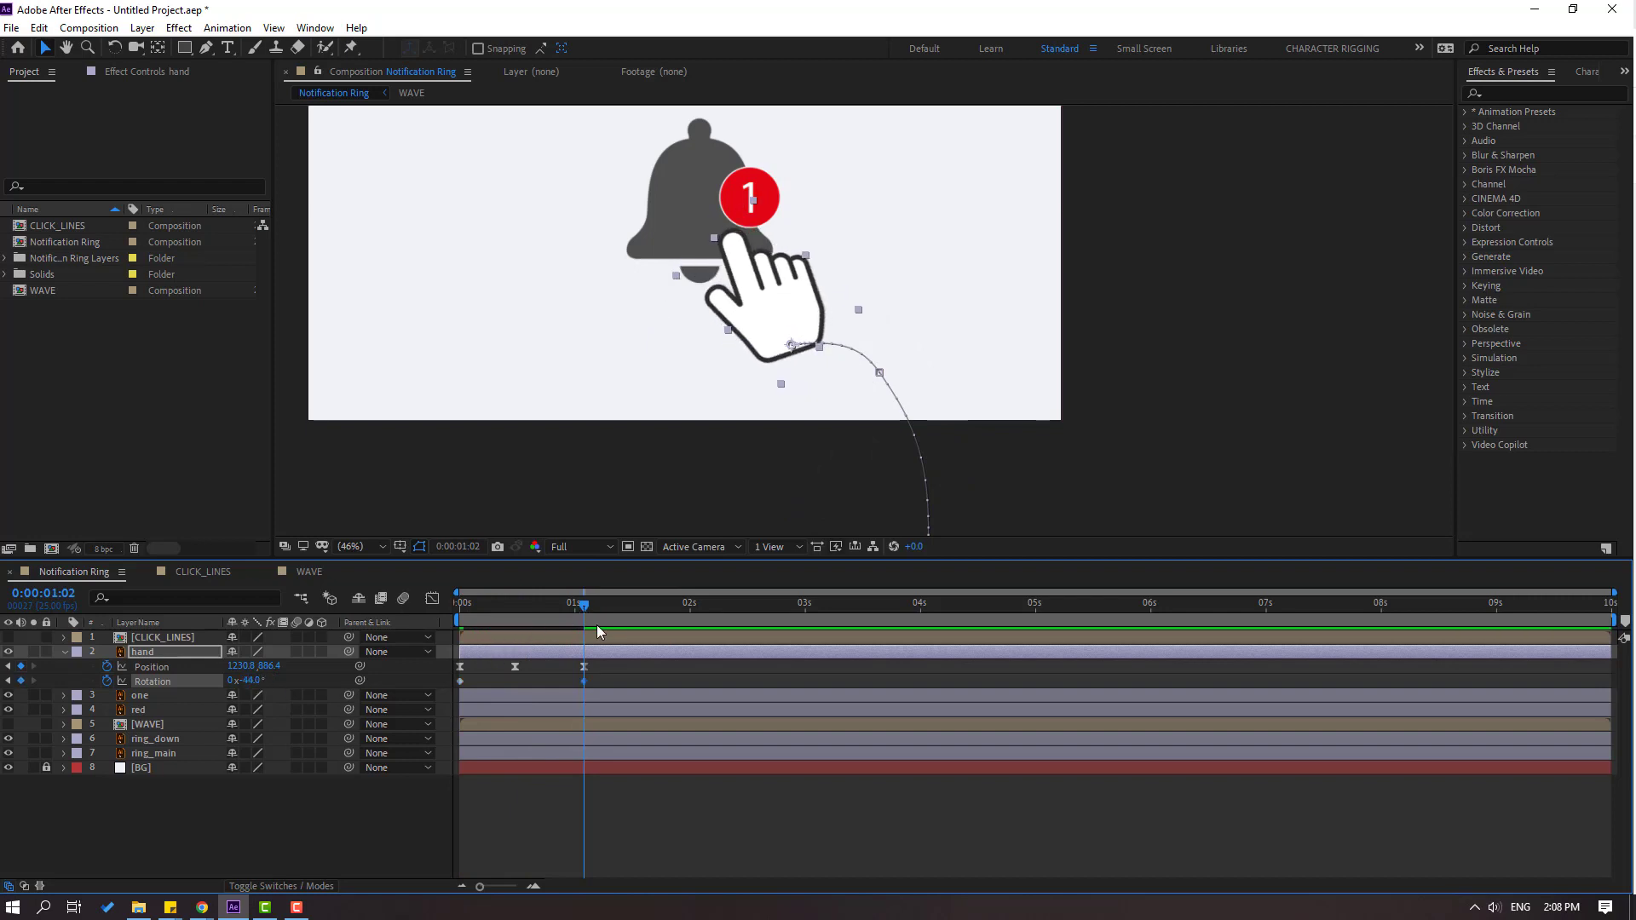
Apply Easy Ease to both Rotation keyframes of the hand layer and preview the motion
{"action": "left_click_drag", "start_coordinate": [599, 680], "coordinate": [457, 683]}
{"action": "right_click", "coordinate": [456, 683]}
{"action": "mouse_move", "coordinate": [554, 666]}
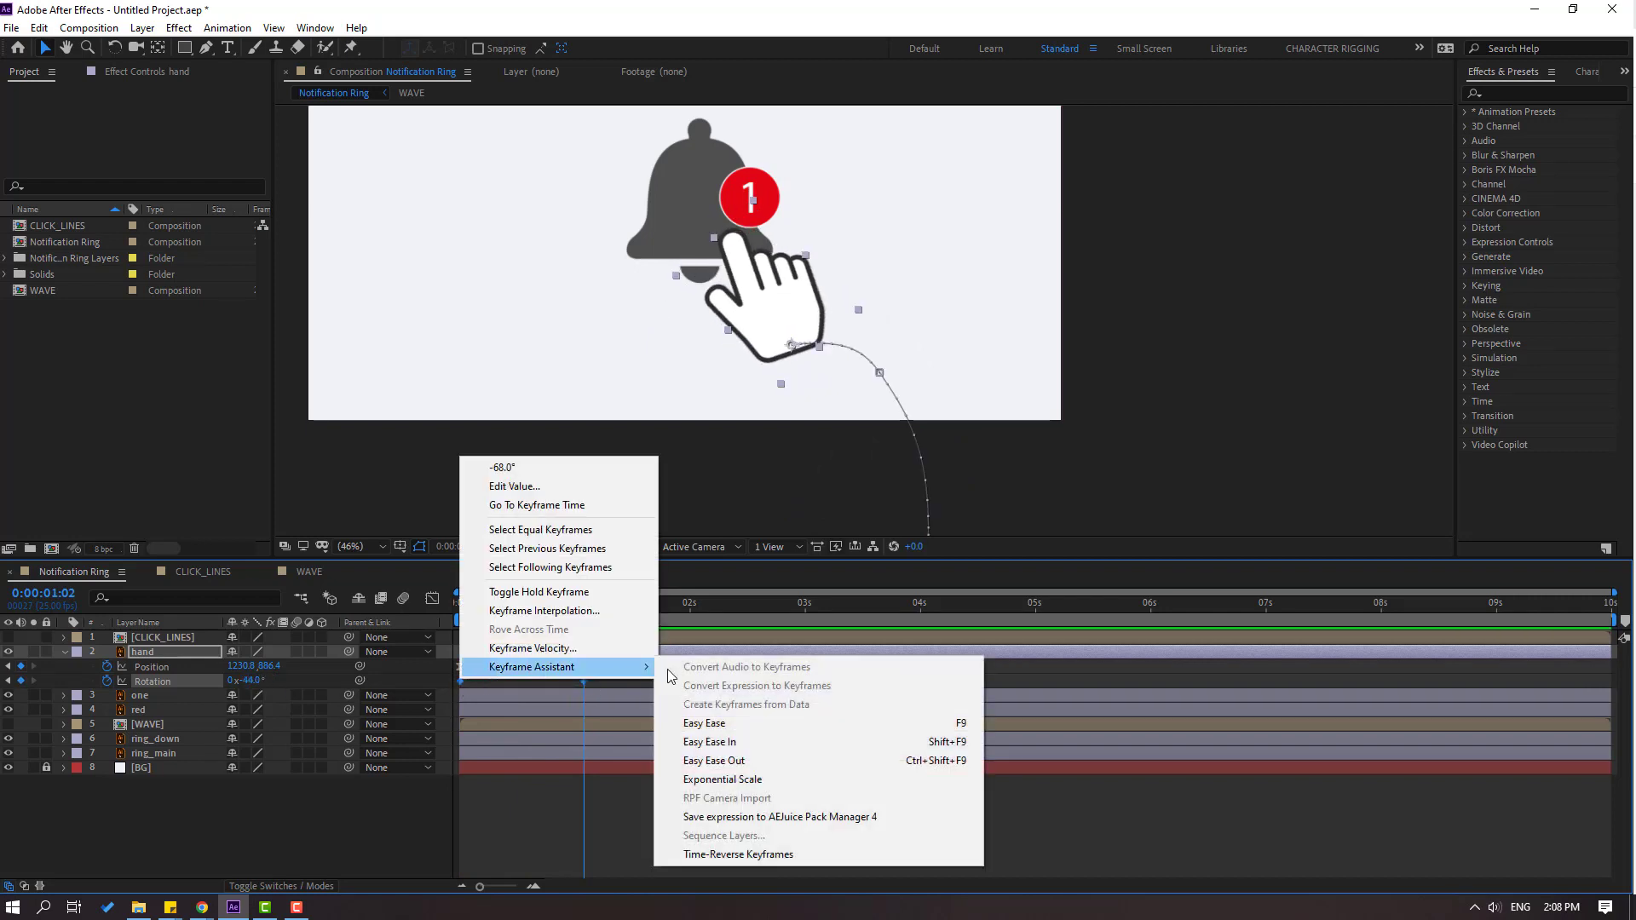
{"action": "left_click", "coordinate": [706, 724]}
{"action": "key", "text": "space"}
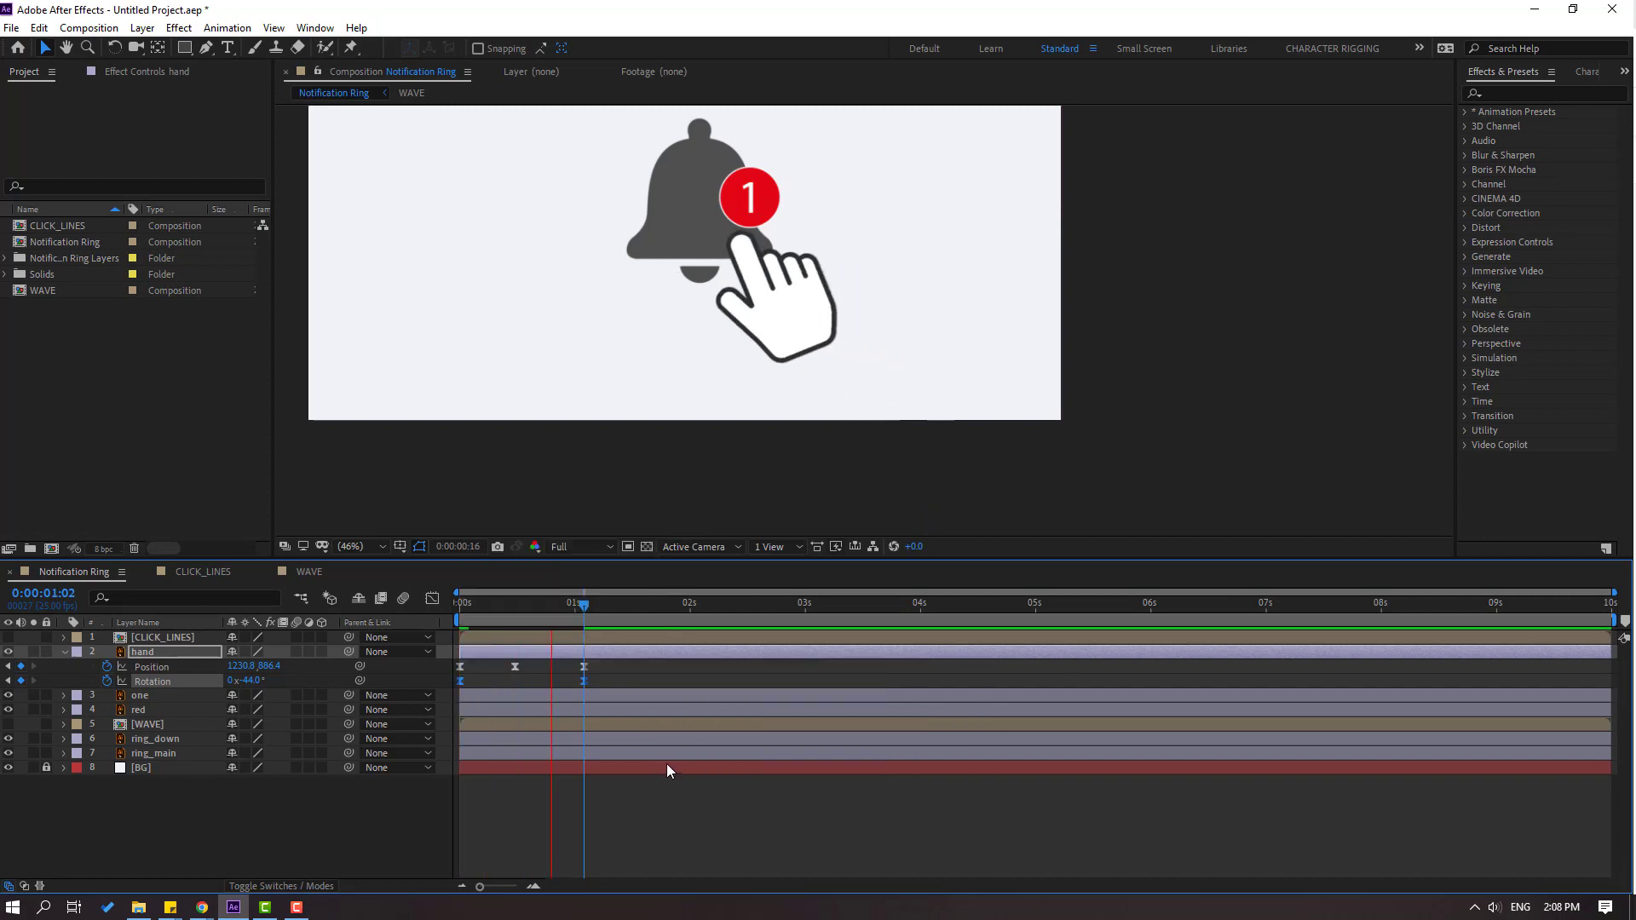
{"action": "key", "text": "space"}
{"action": "left_click", "coordinate": [619, 680]}
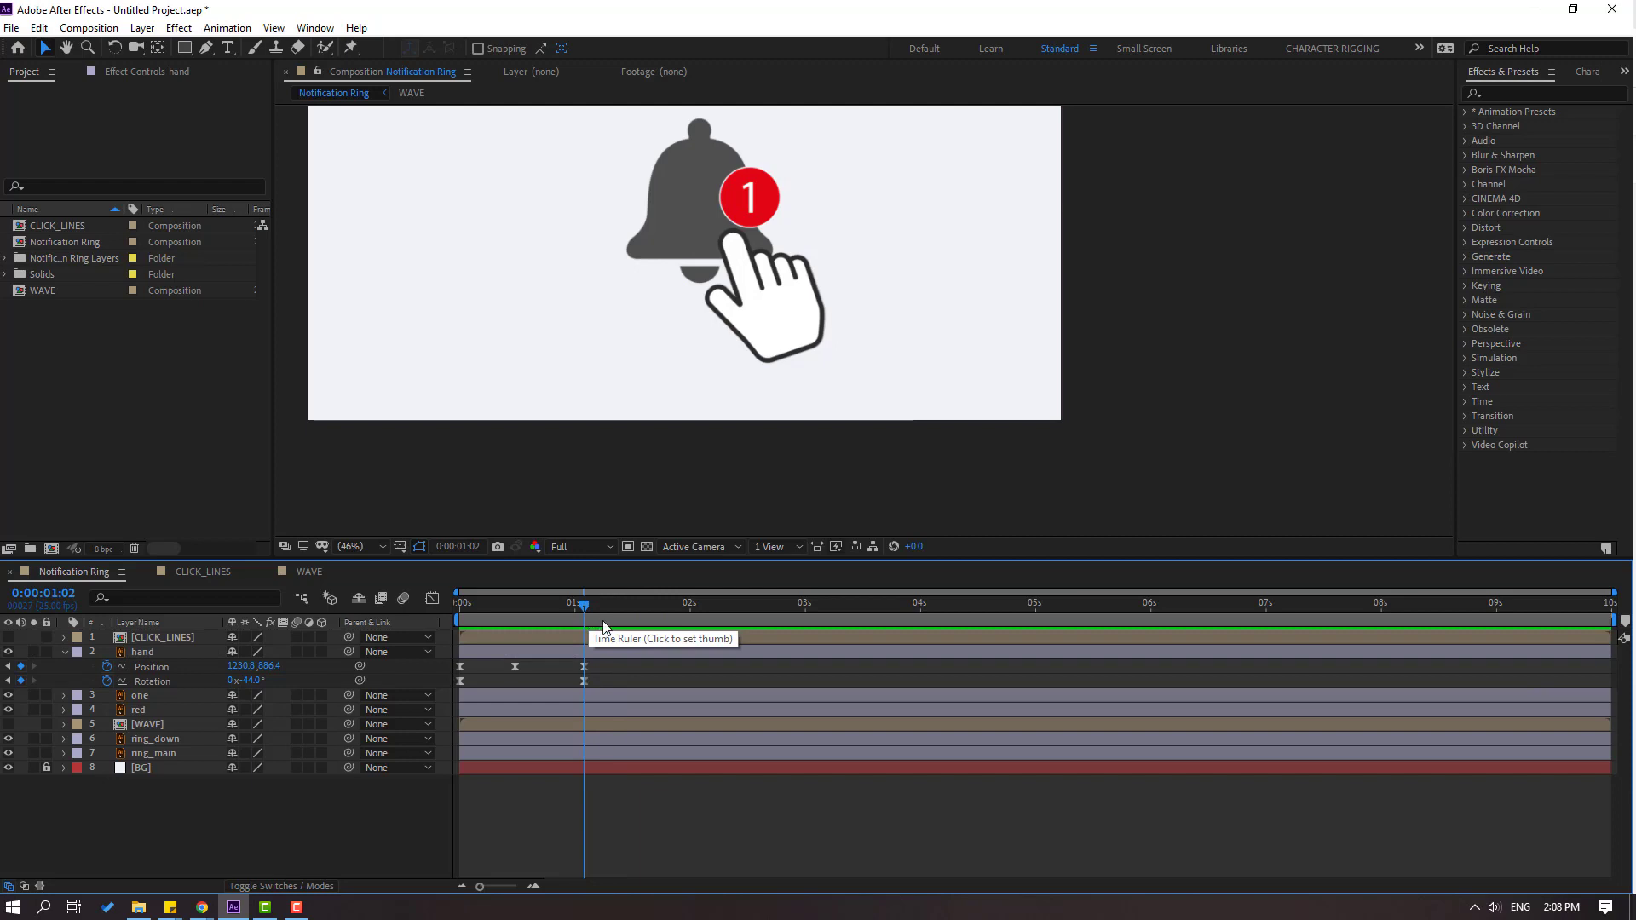
Add a hold Rotation keyframe for the hand at 0:00:01:04 and set Rotation to -14° at 0:00:01:10
{"action": "key", "text": "Page_Down"}
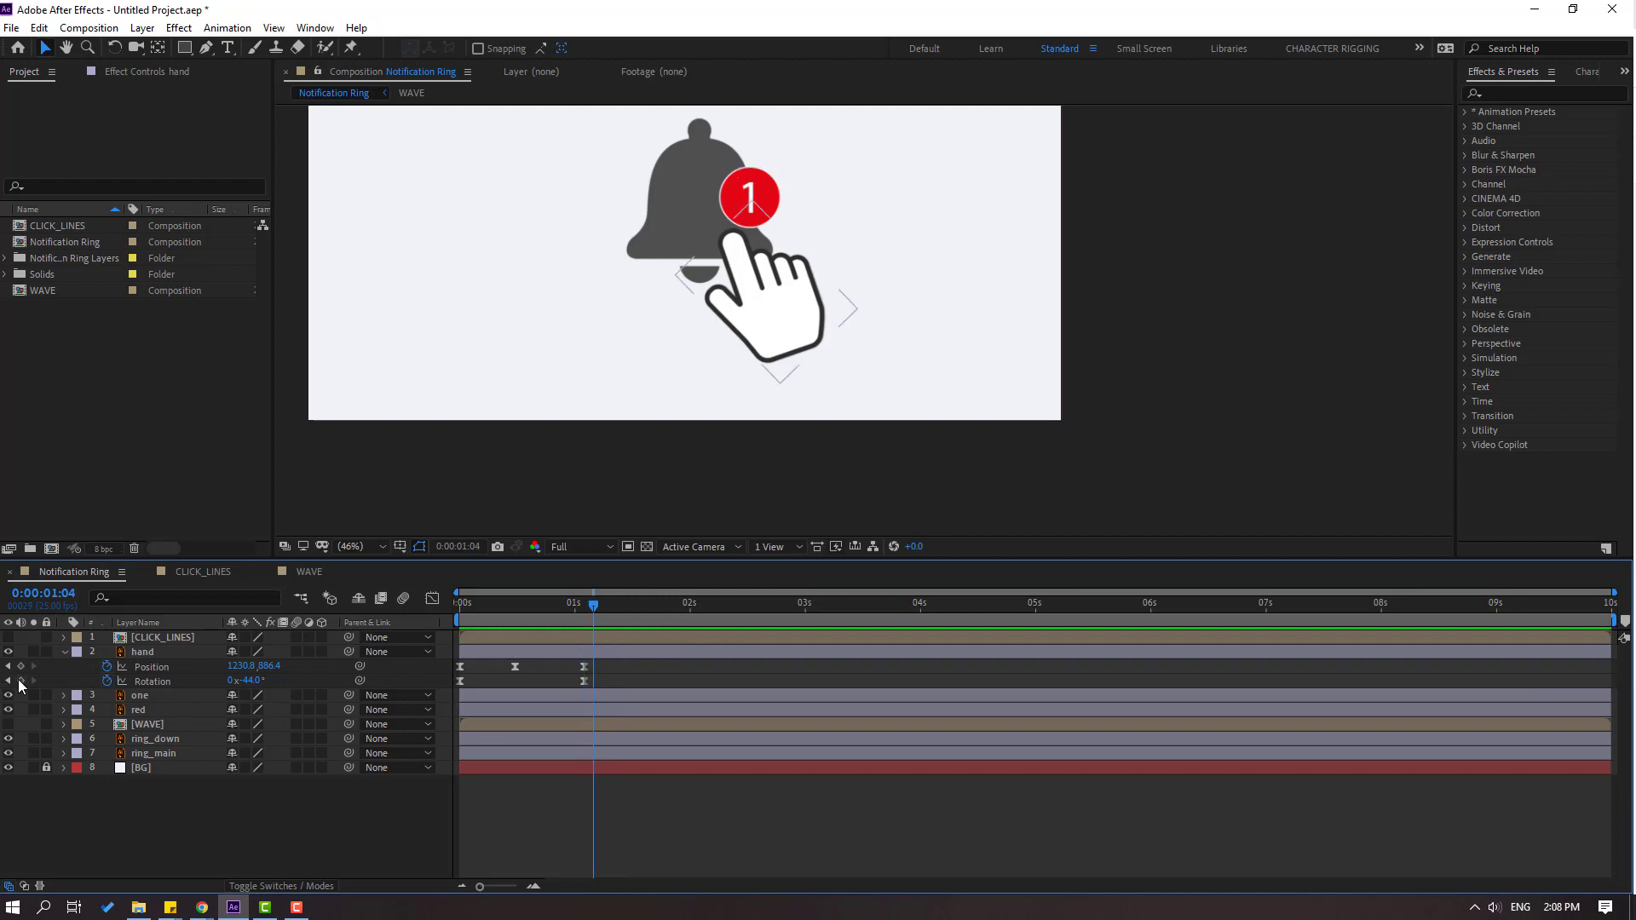
{"action": "left_click", "coordinate": [21, 680]}
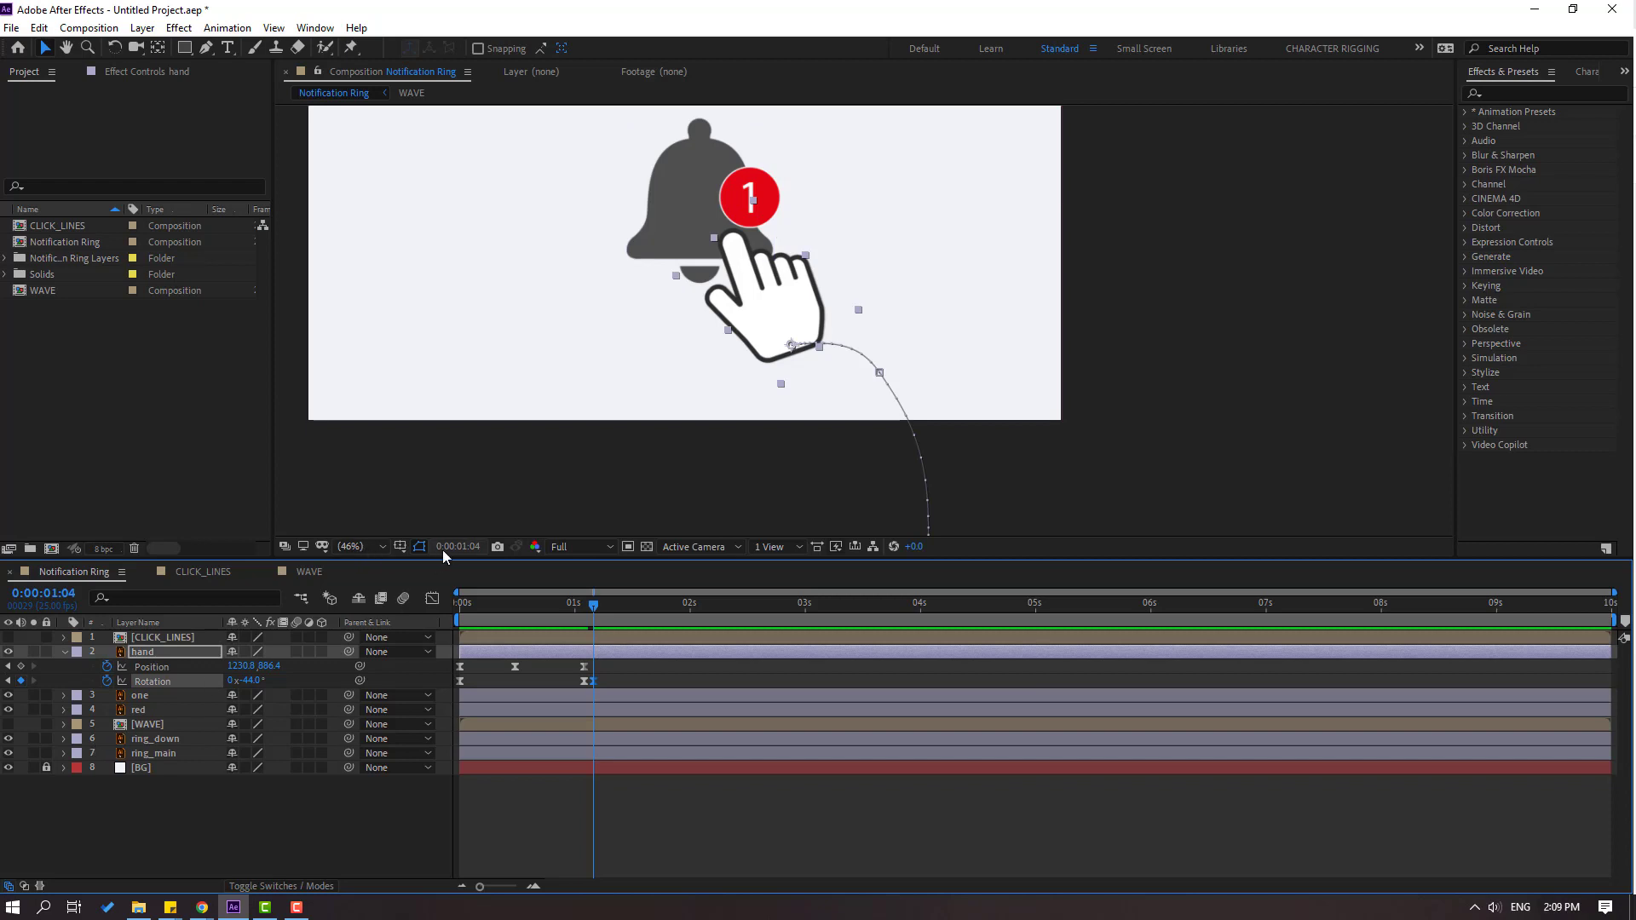
{"action": "left_click", "coordinate": [452, 547]}
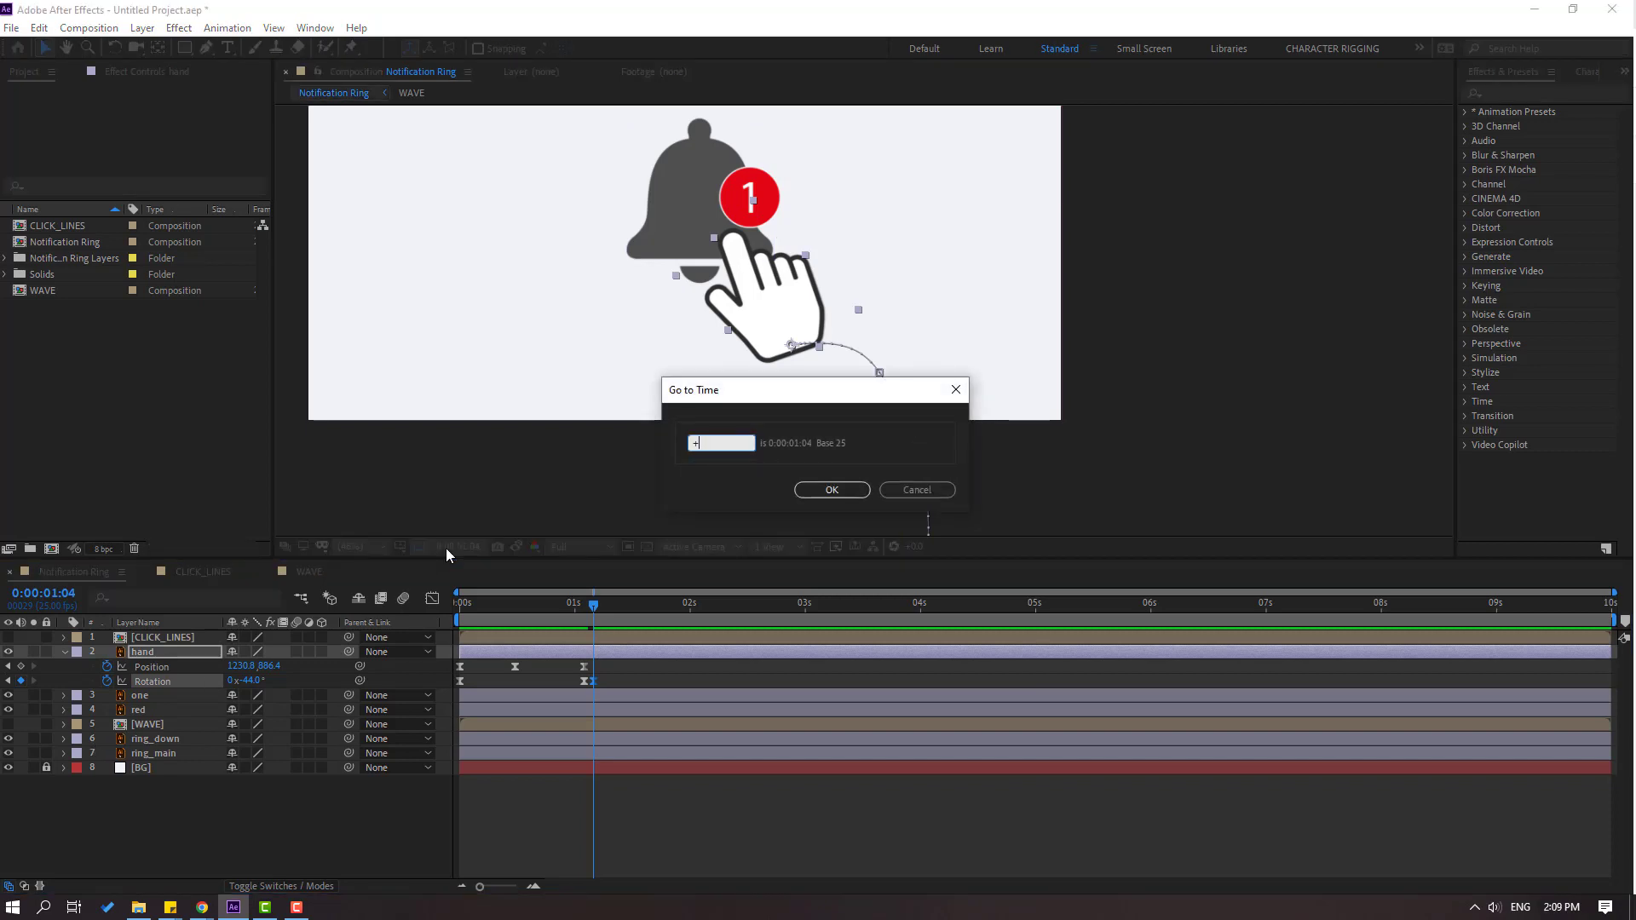
{"action": "left_click", "coordinate": [854, 490]}
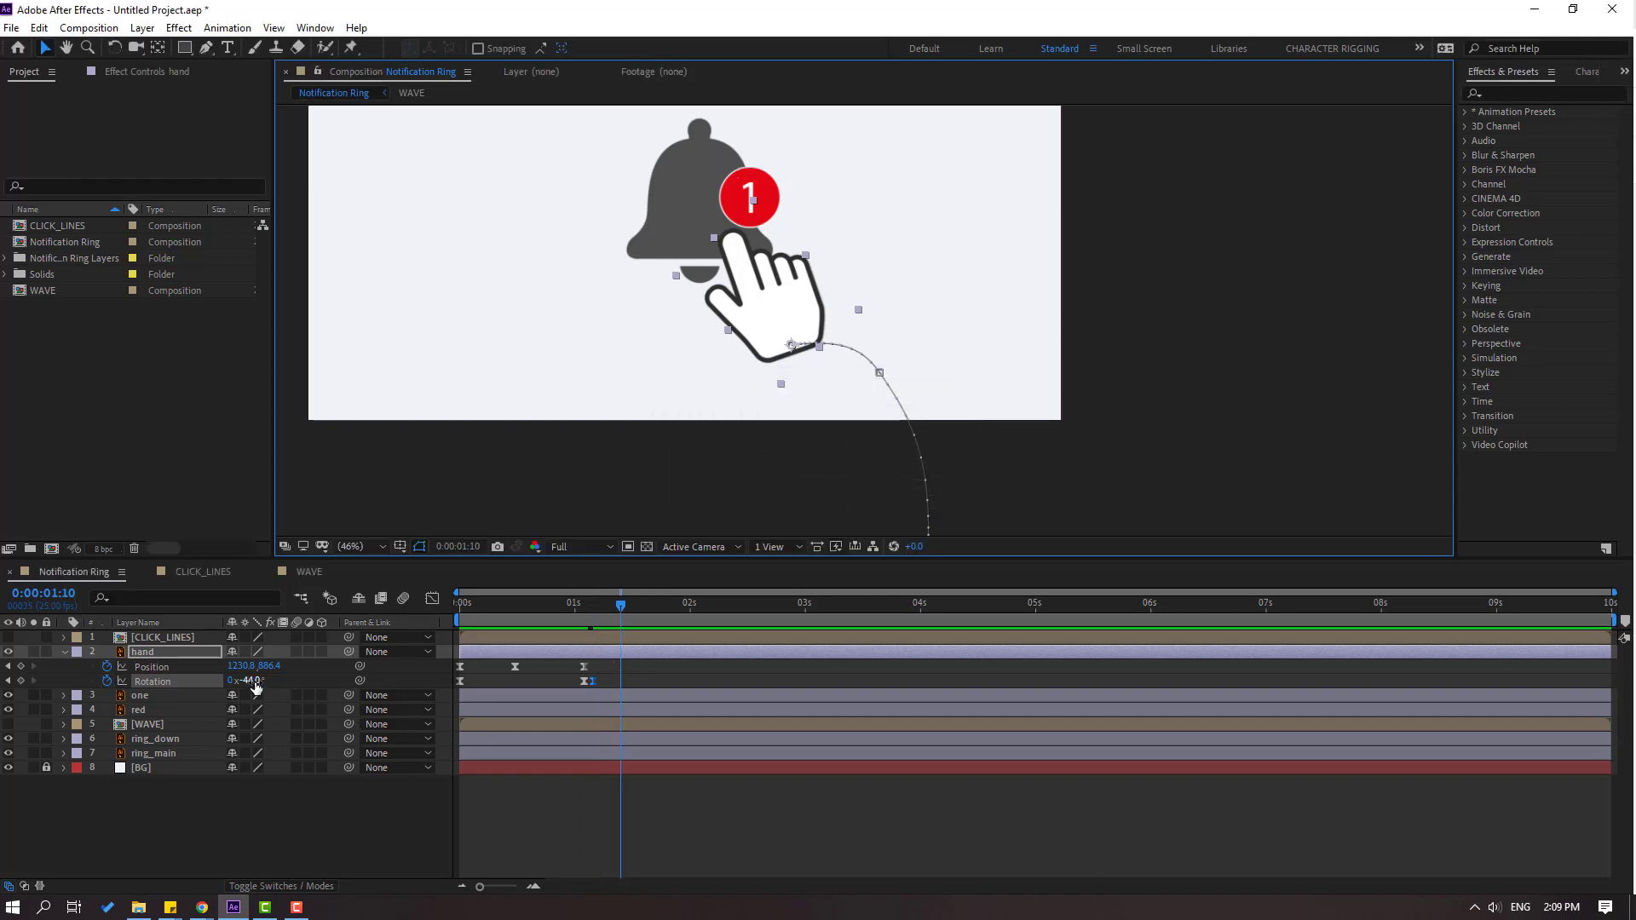
{"action": "left_click_drag", "start_coordinate": [256, 687], "coordinate": [284, 692]}
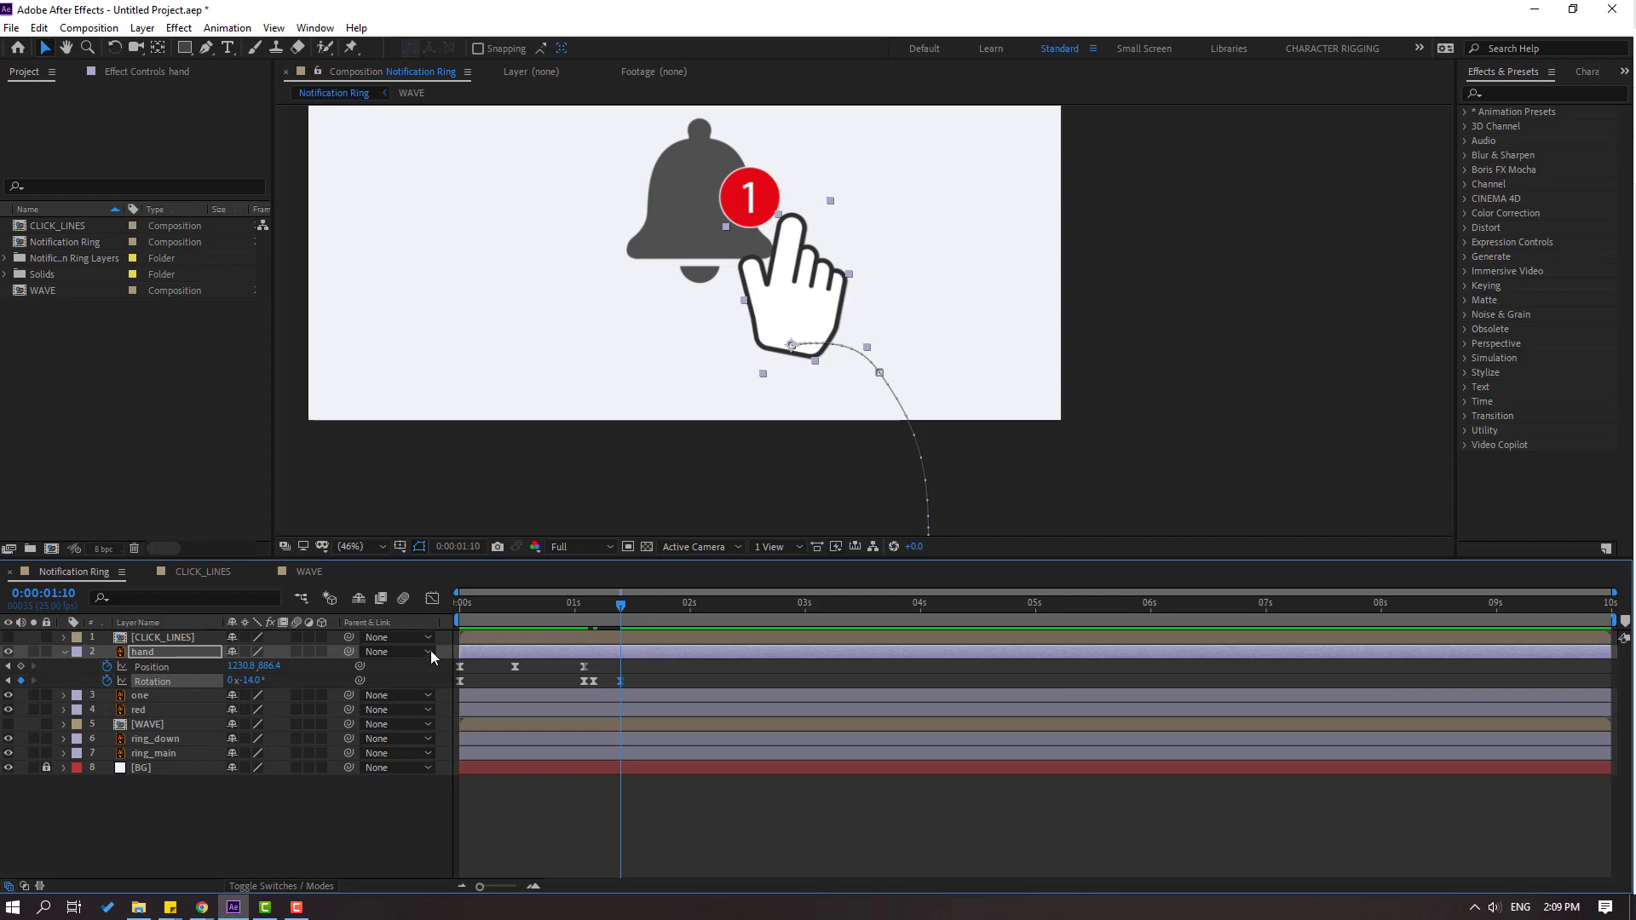
Go forward 10 frames to 0:00:01:20 and set the hand's Rotation to -49°
{"action": "left_click", "coordinate": [458, 549]}
{"action": "type", "text": "+"}
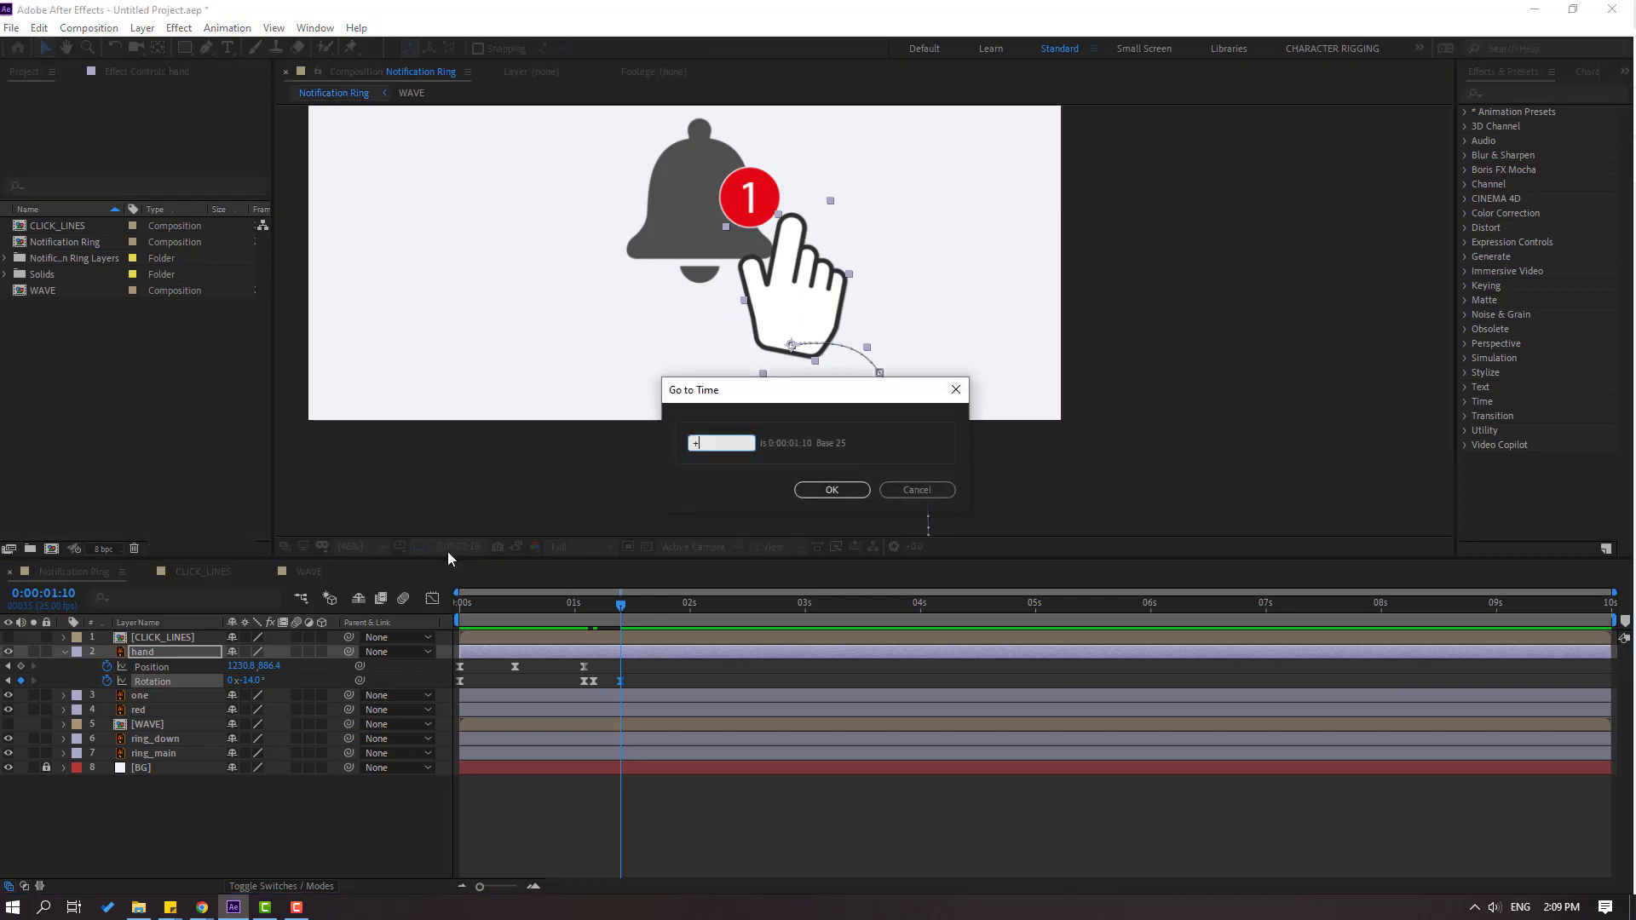
{"action": "type", "text": "10"}
{"action": "left_click", "coordinate": [825, 491]}
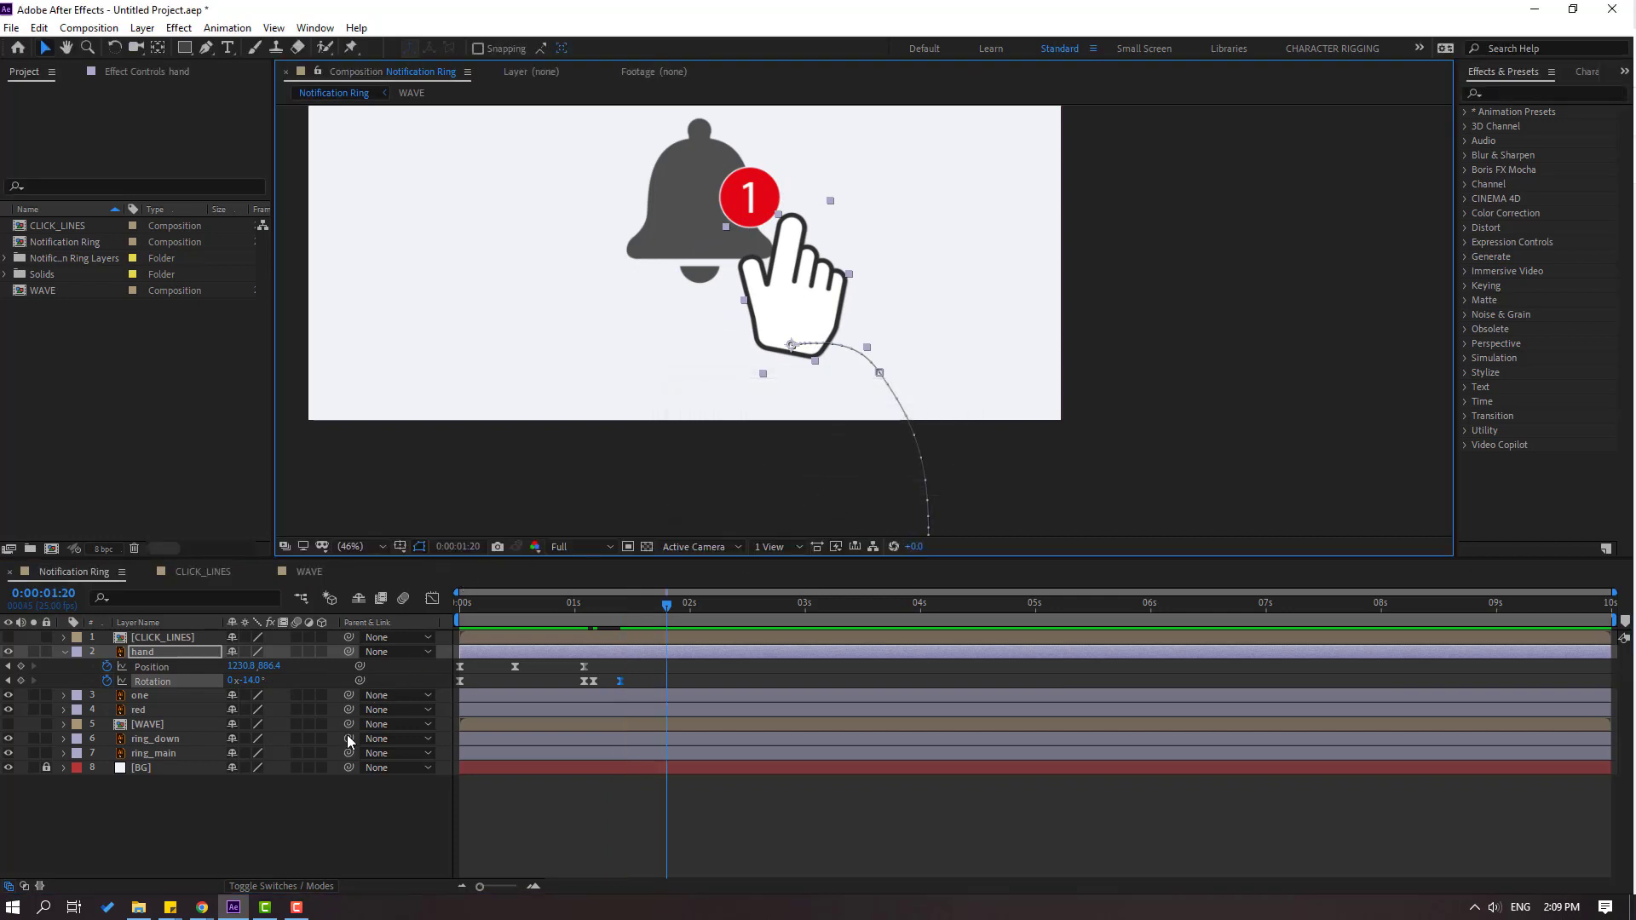
{"action": "left_click_drag", "start_coordinate": [253, 681], "coordinate": [230, 684]}
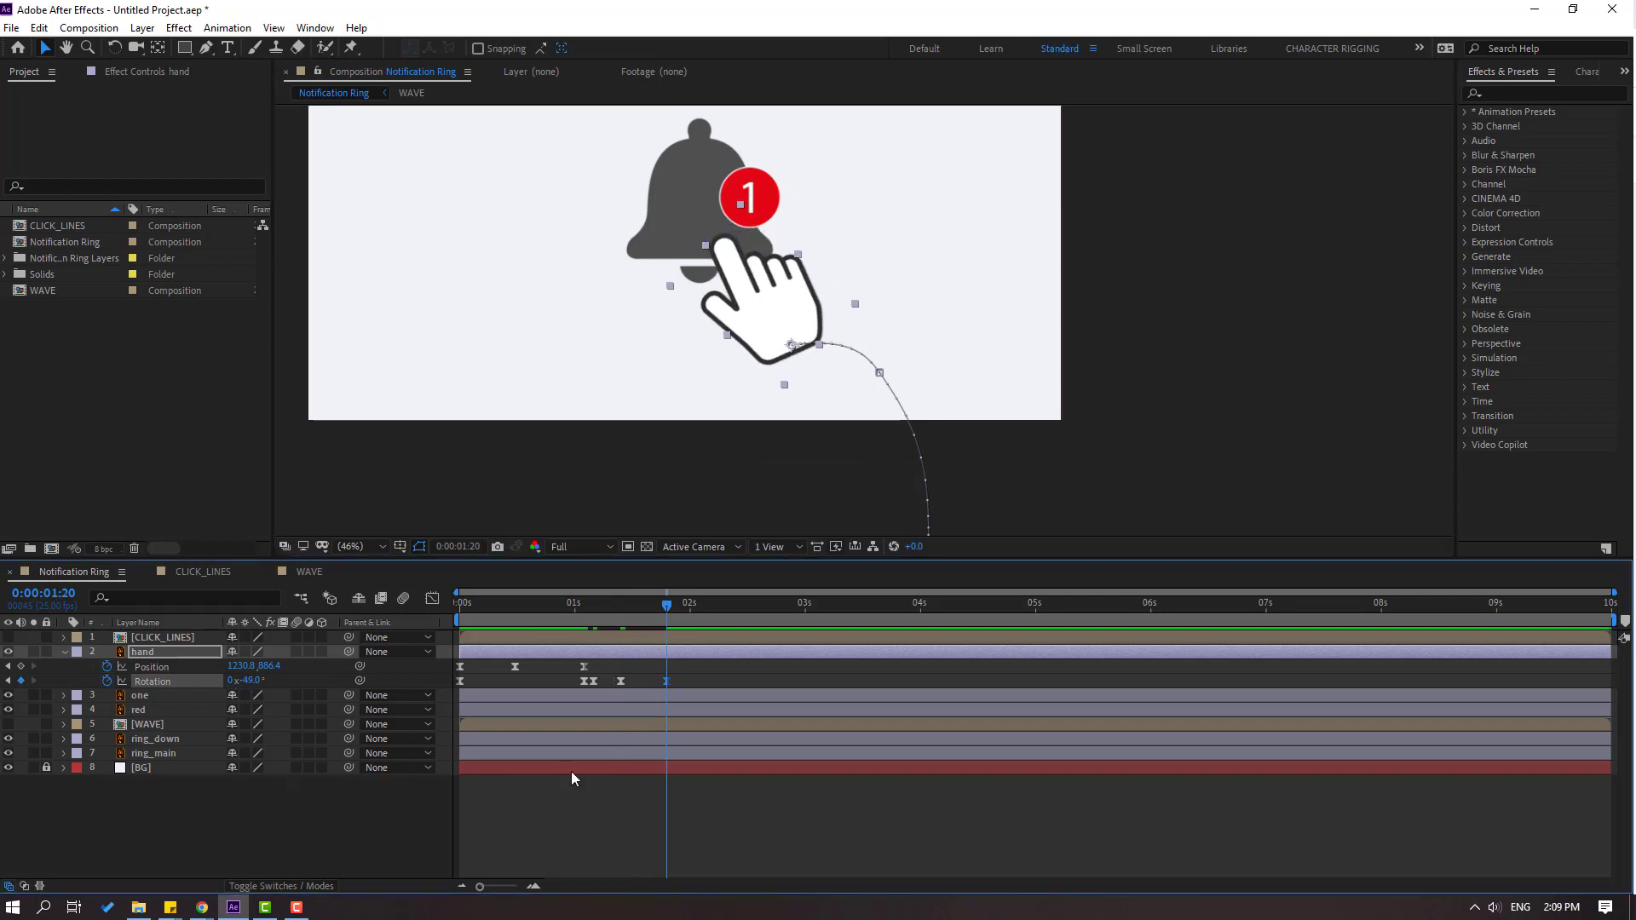
Set the hand's Rotation to -42° three frames further on, at 0:00:01:23
{"action": "left_click_drag", "start_coordinate": [564, 612], "coordinate": [668, 629]}
{"action": "key", "text": "Page_Down"}
{"action": "key", "text": "Page_Down"}
{"action": "key", "text": "Page_Down"}
{"action": "scroll", "coordinate": [799, 266], "scroll_direction": "up", "scroll_amount": 3}
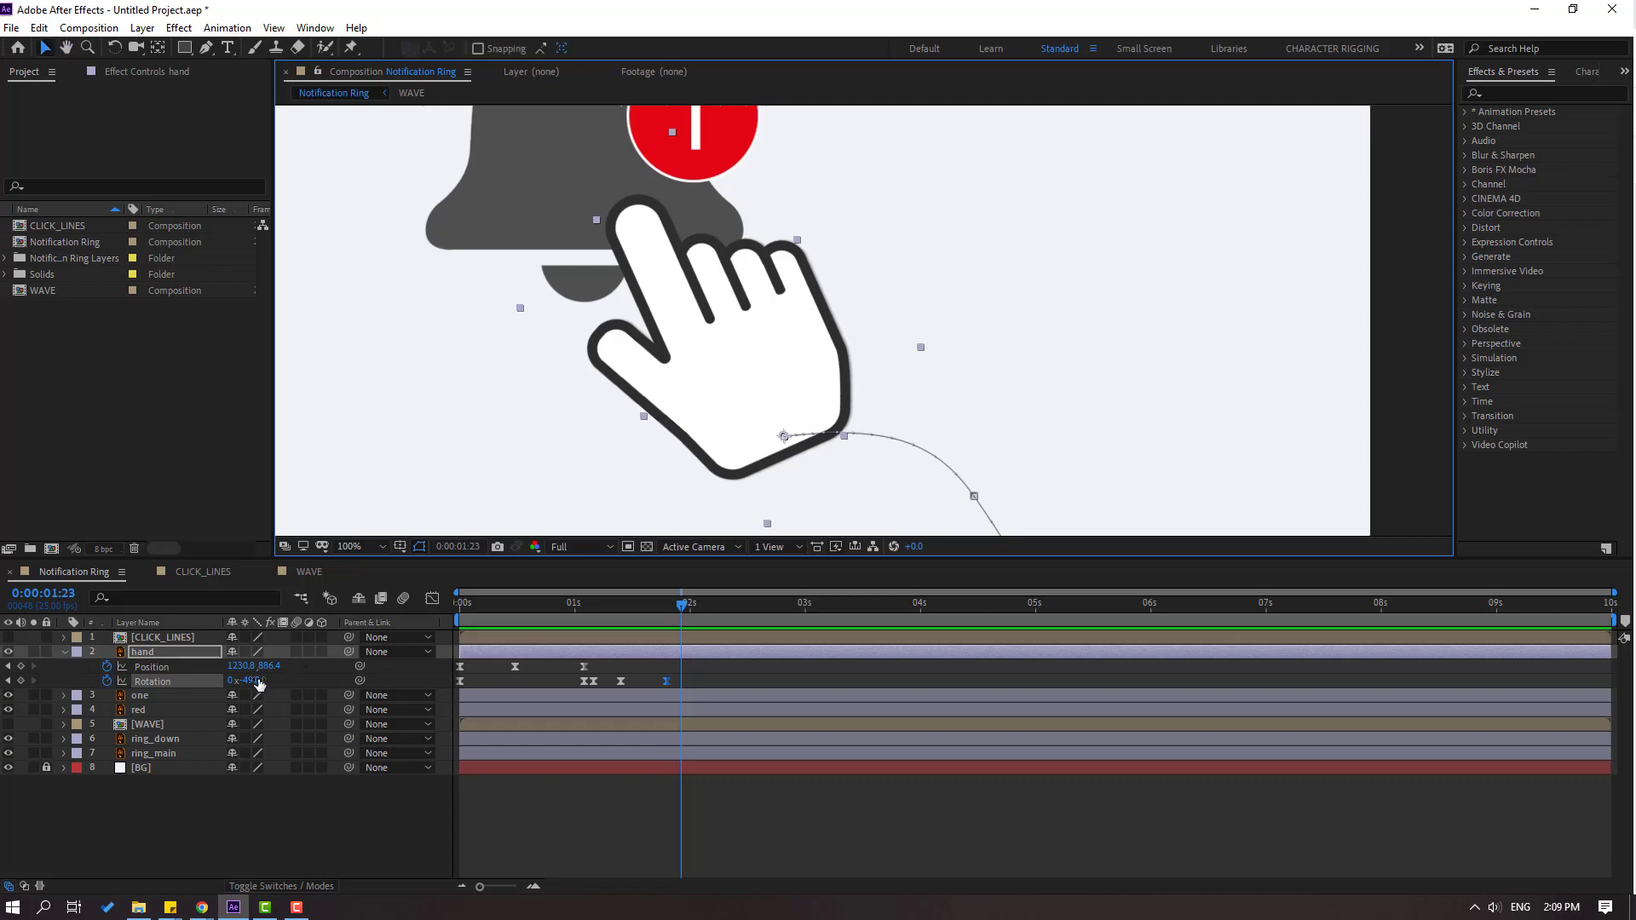
{"action": "left_click_drag", "start_coordinate": [254, 681], "coordinate": [249, 681]}
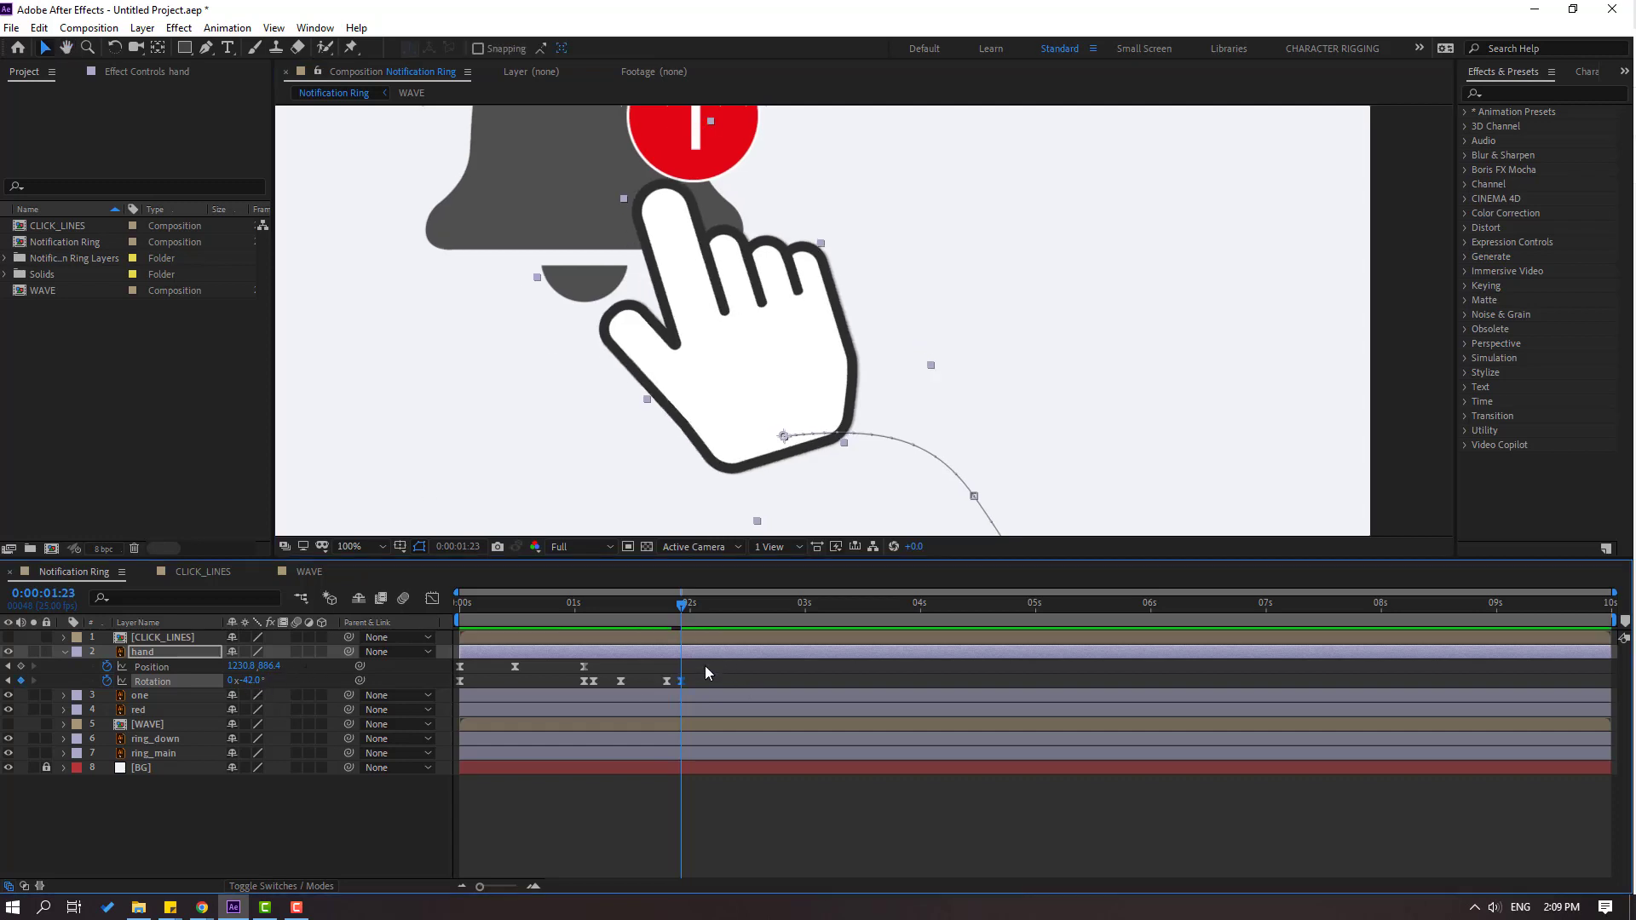
Add a Rotation keyframe of -49° for the hand at 0:00:02:01 and preview the click motion
{"action": "key", "text": "Page_Down"}
{"action": "key", "text": "Page_Down"}
{"action": "key", "text": "Page_Down"}
{"action": "key", "text": "KP_Subtract"}
{"action": "key", "text": "KP_Subtract"}
{"action": "key", "text": "KP_Subtract"}
{"action": "key", "text": "KP_Subtract"}
{"action": "key", "text": "KP_Subtract"}
{"action": "key", "text": "KP_Subtract"}
{"action": "key", "text": "KP_Subtract"}
{"action": "scroll", "coordinate": [771, 456], "scroll_direction": "down", "scroll_amount": 2}
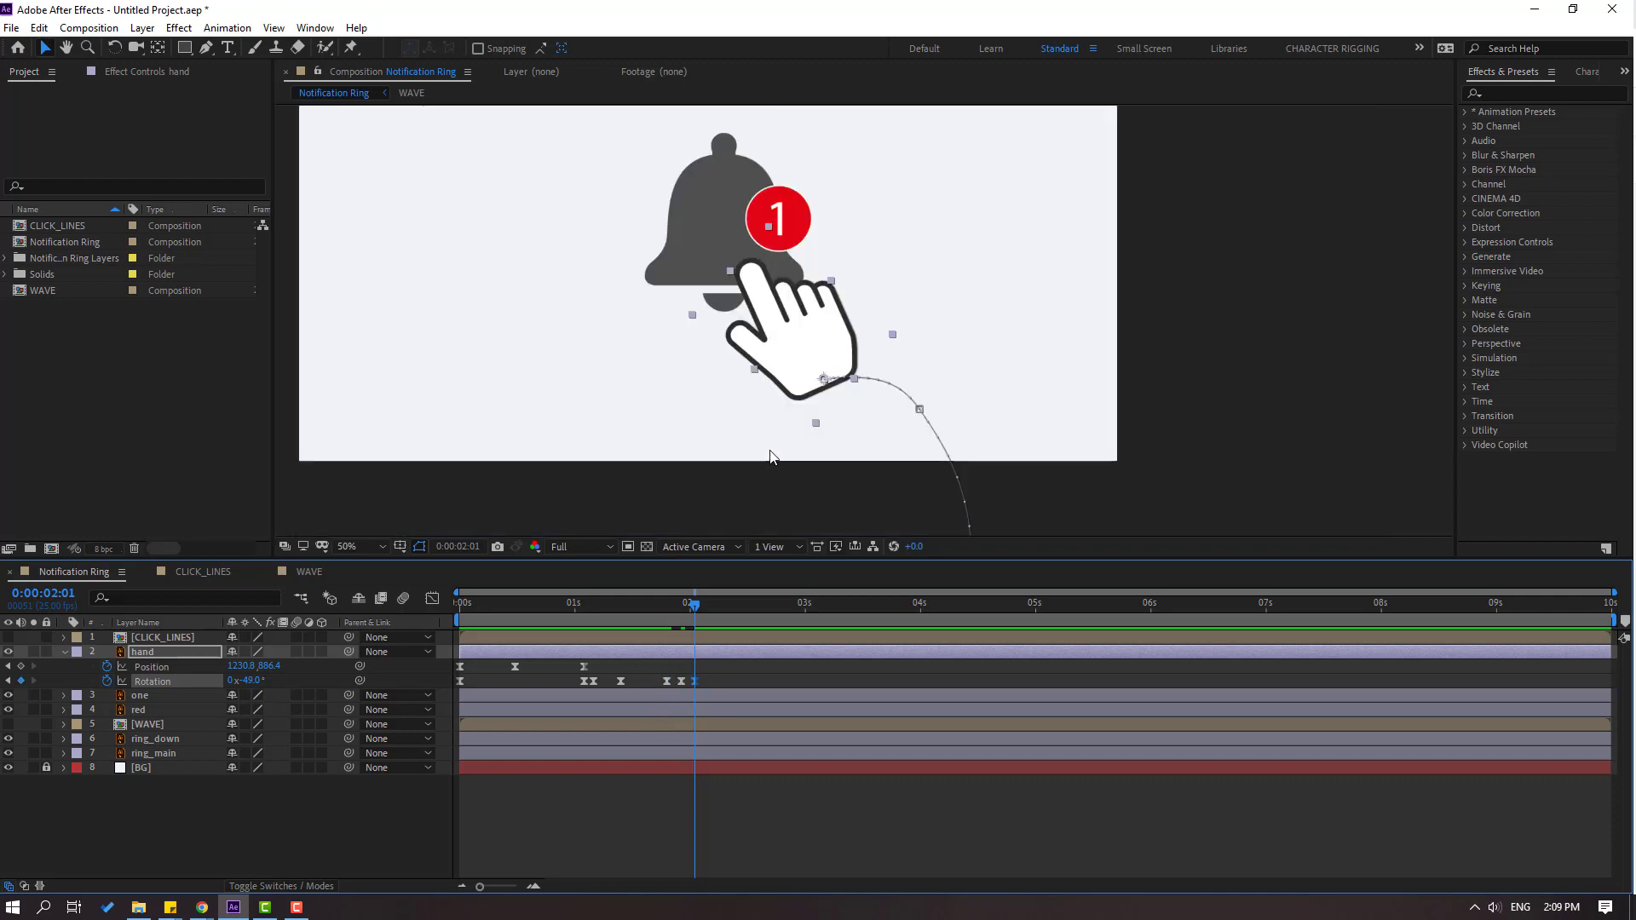
{"action": "key", "text": "space"}
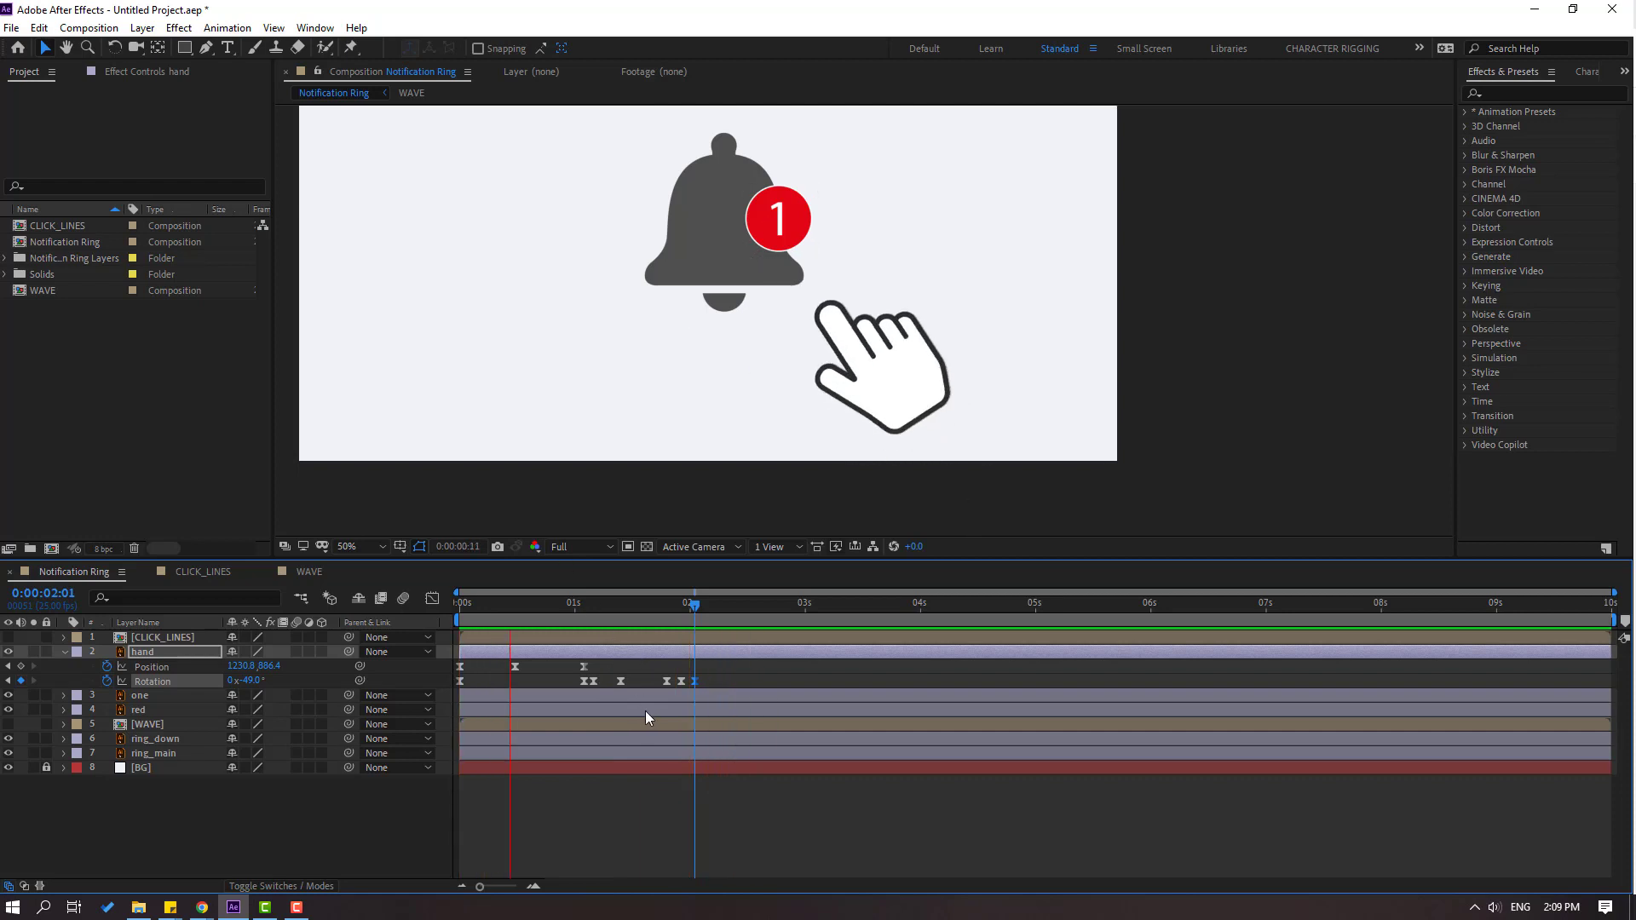
{"action": "key", "text": "space"}
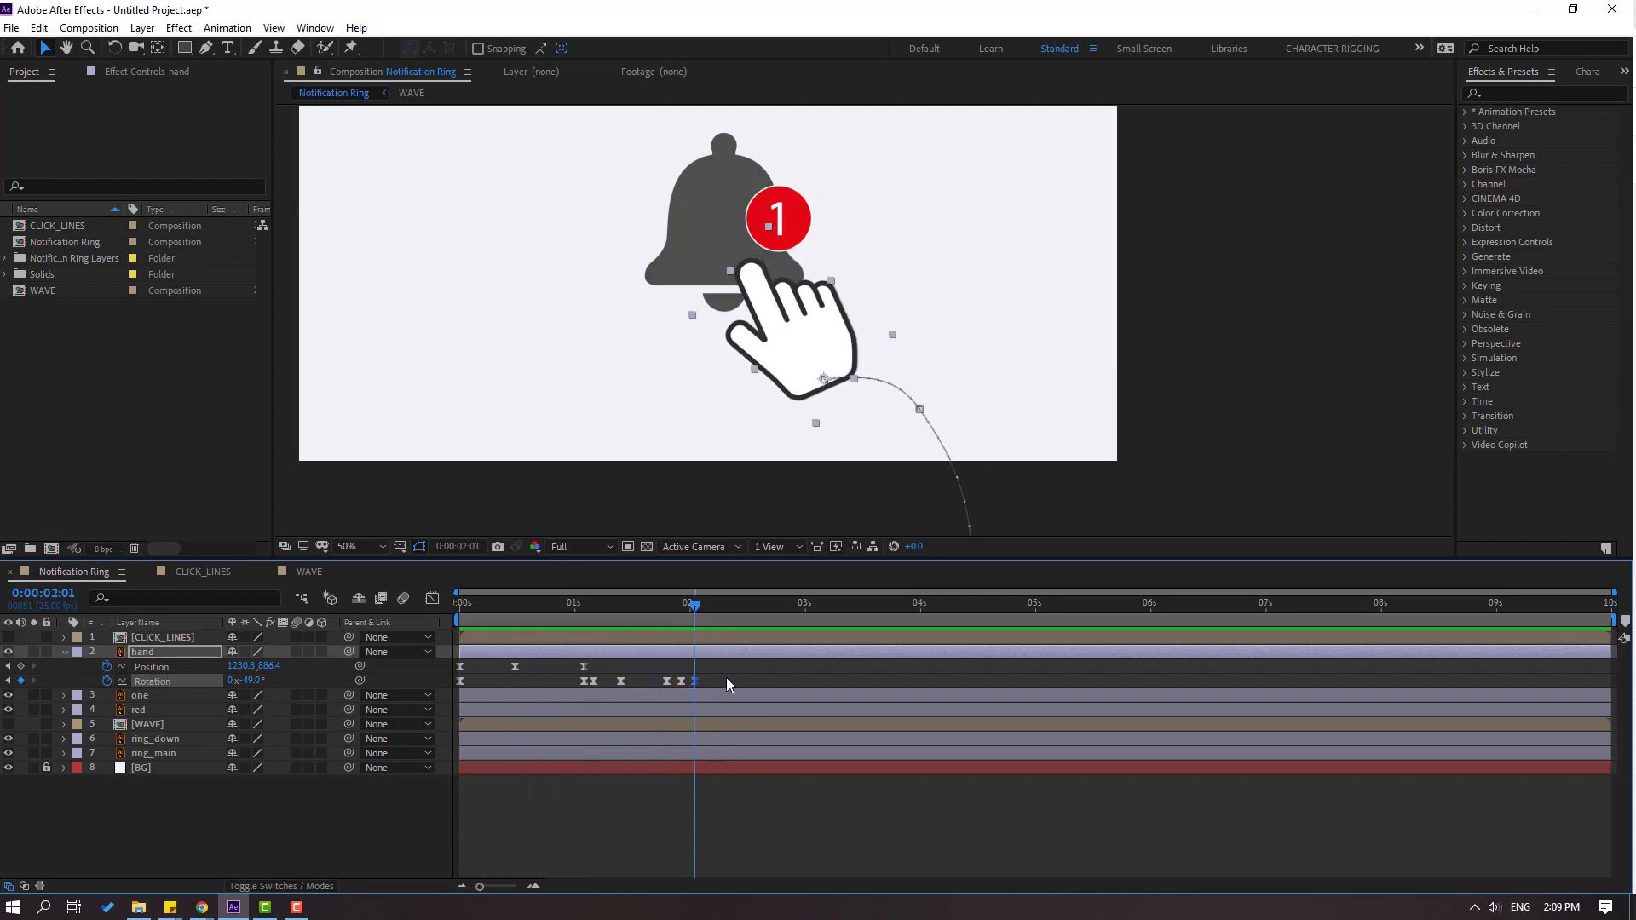
Shift the hand's last three Rotation keyframes earlier, space them evenly up to 0:00:02:01, and preview the timing
{"action": "left_click_drag", "start_coordinate": [727, 680], "coordinate": [644, 683]}
{"action": "key", "text": "space"}
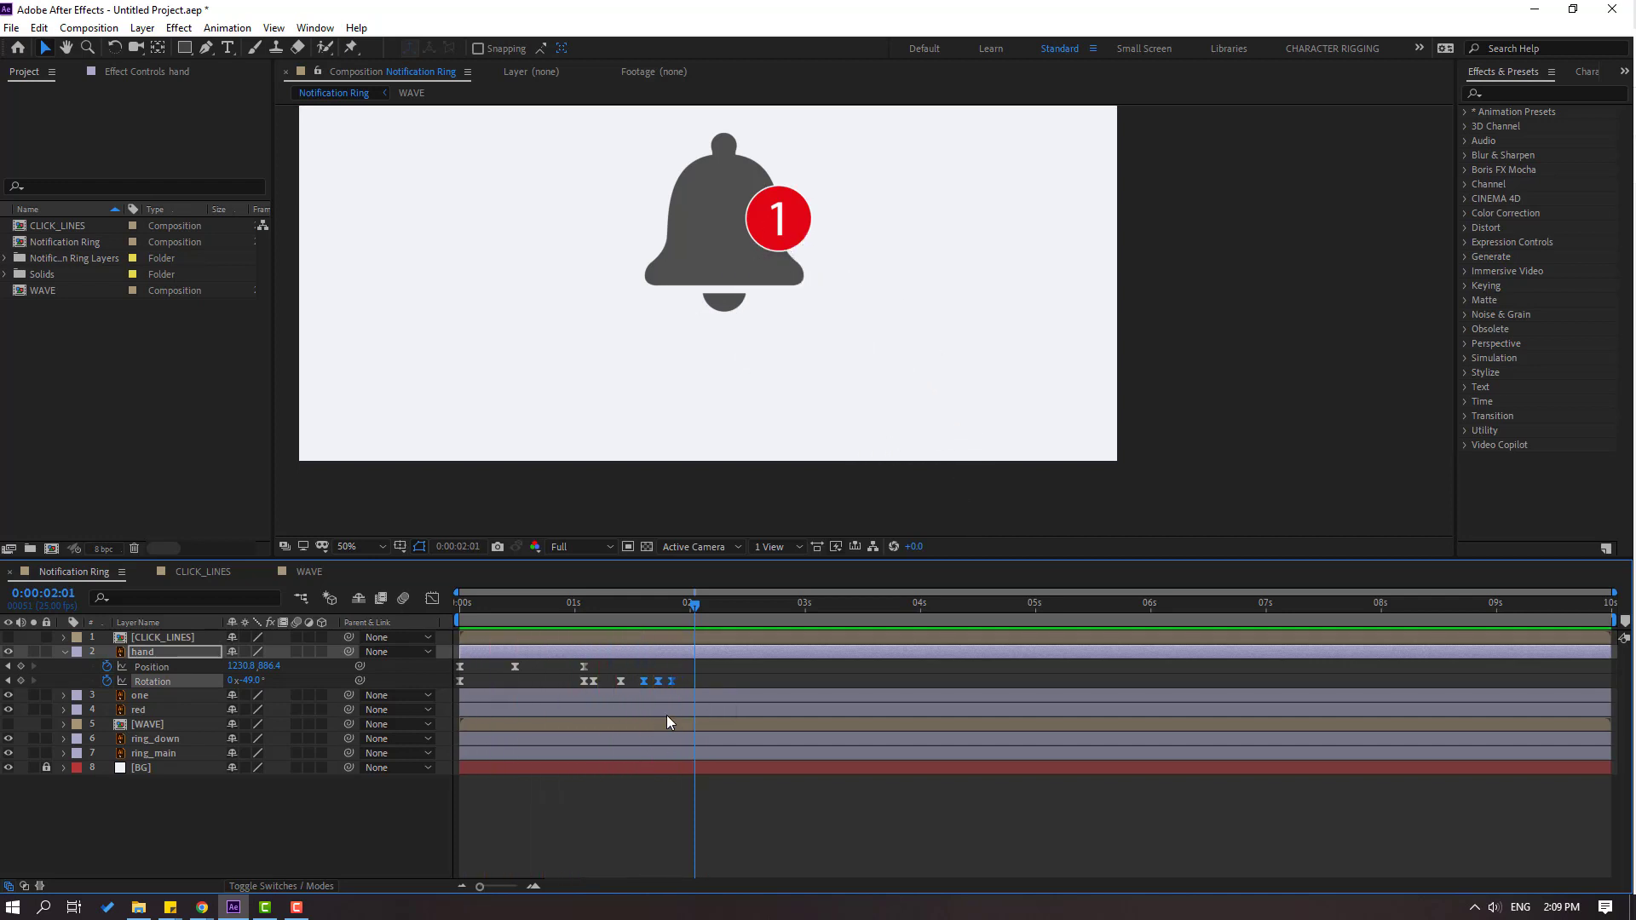
{"action": "mouse_move", "coordinate": [708, 679]}
{"action": "left_mouse_down"}
{"action": "mouse_move", "coordinate": [634, 694]}
{"action": "mouse_move", "coordinate": [694, 682]}
{"action": "left_mouse_up"}
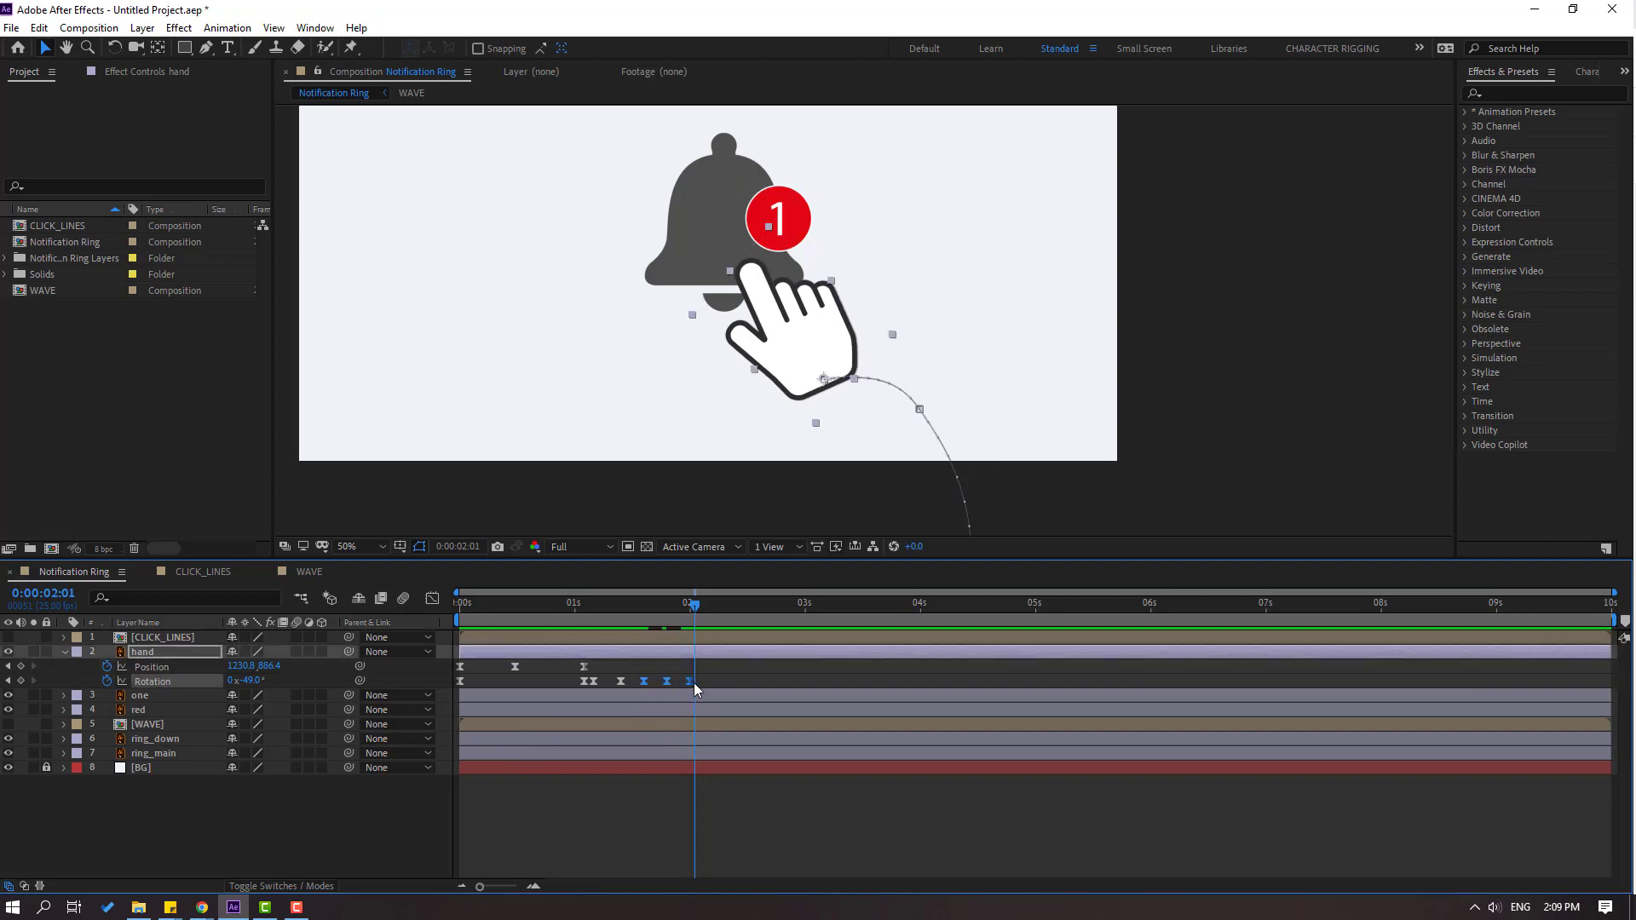
{"action": "key", "text": "space"}
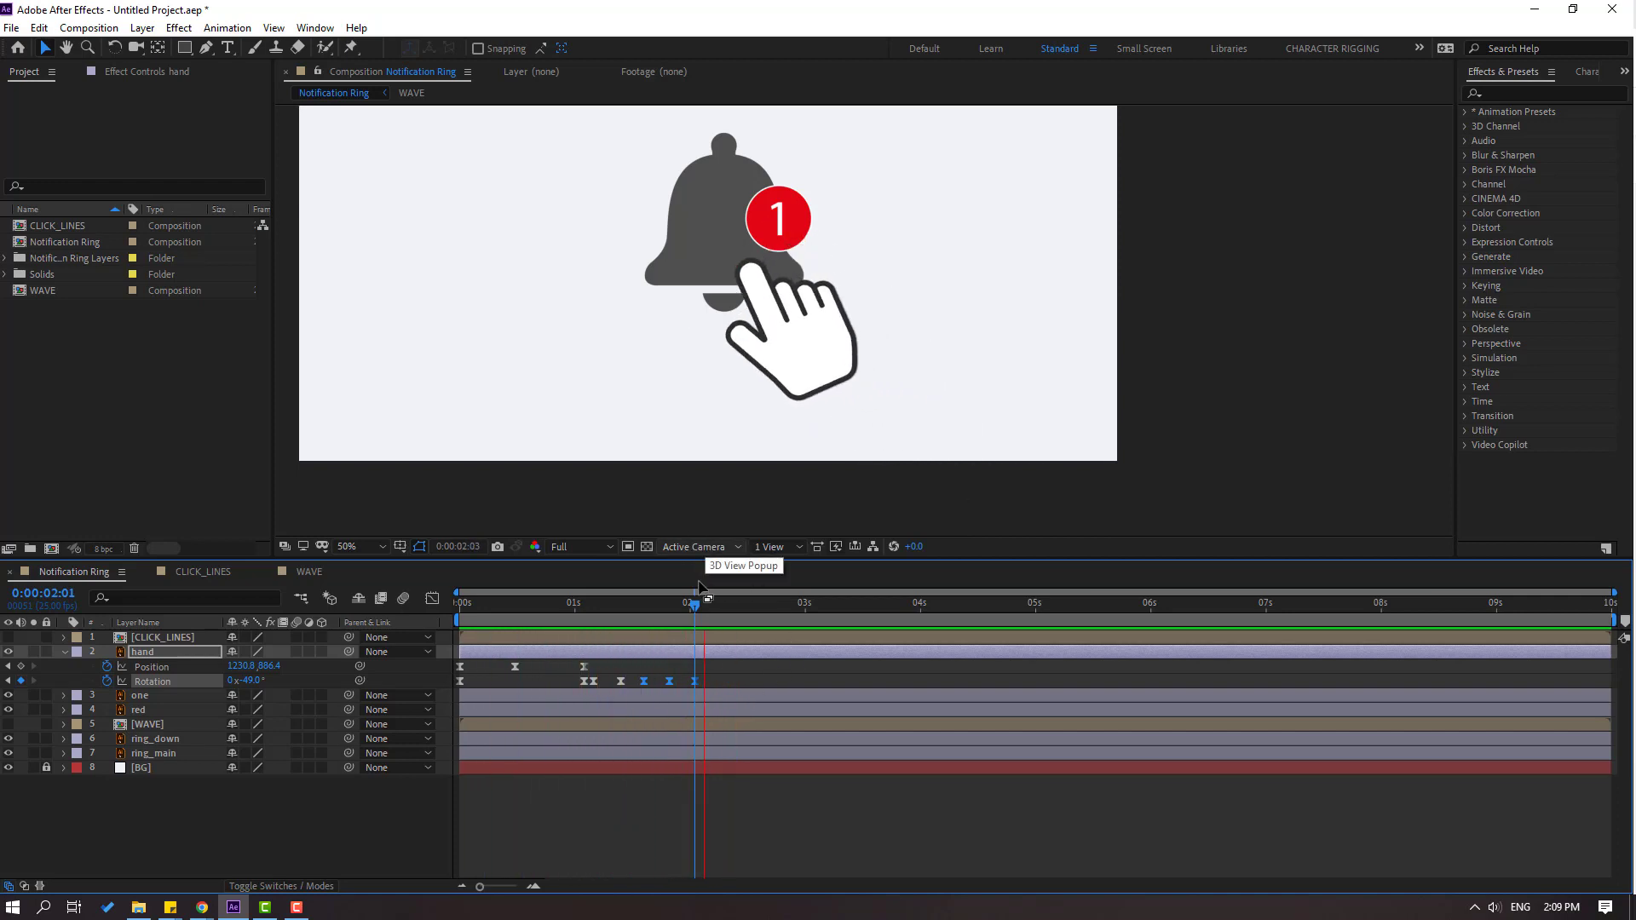
{"action": "key", "text": "space"}
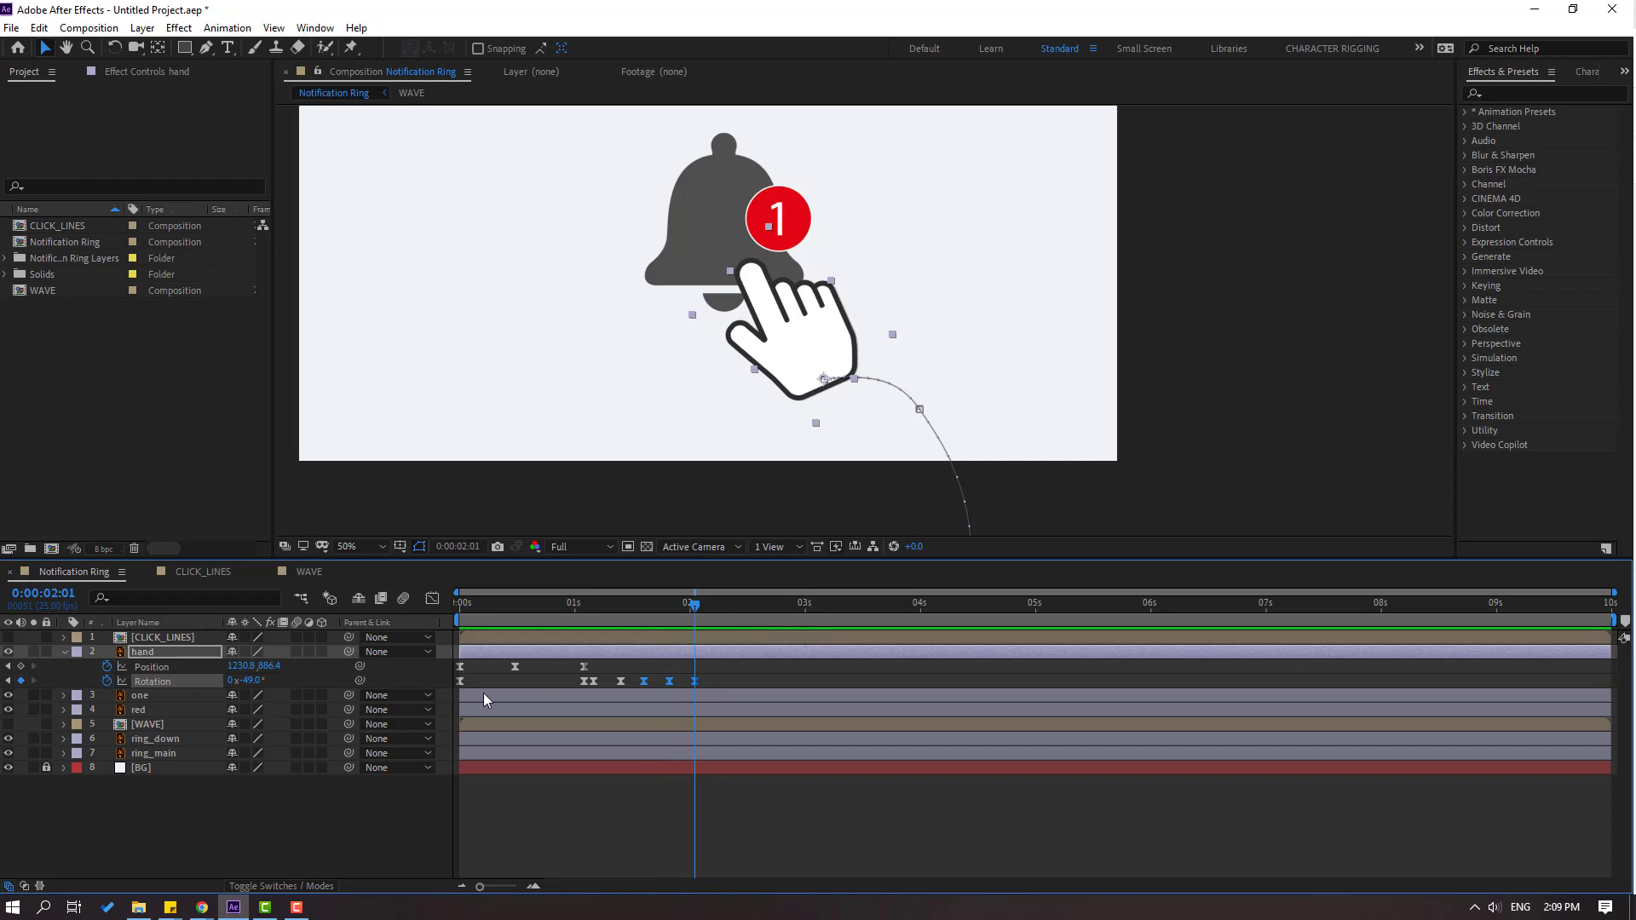
Add a hold Position keyframe for the hand at 0:00:02:01 and move it below the frame to about 954, 1394 at 0:00:02:18
{"action": "left_click", "coordinate": [20, 667]}
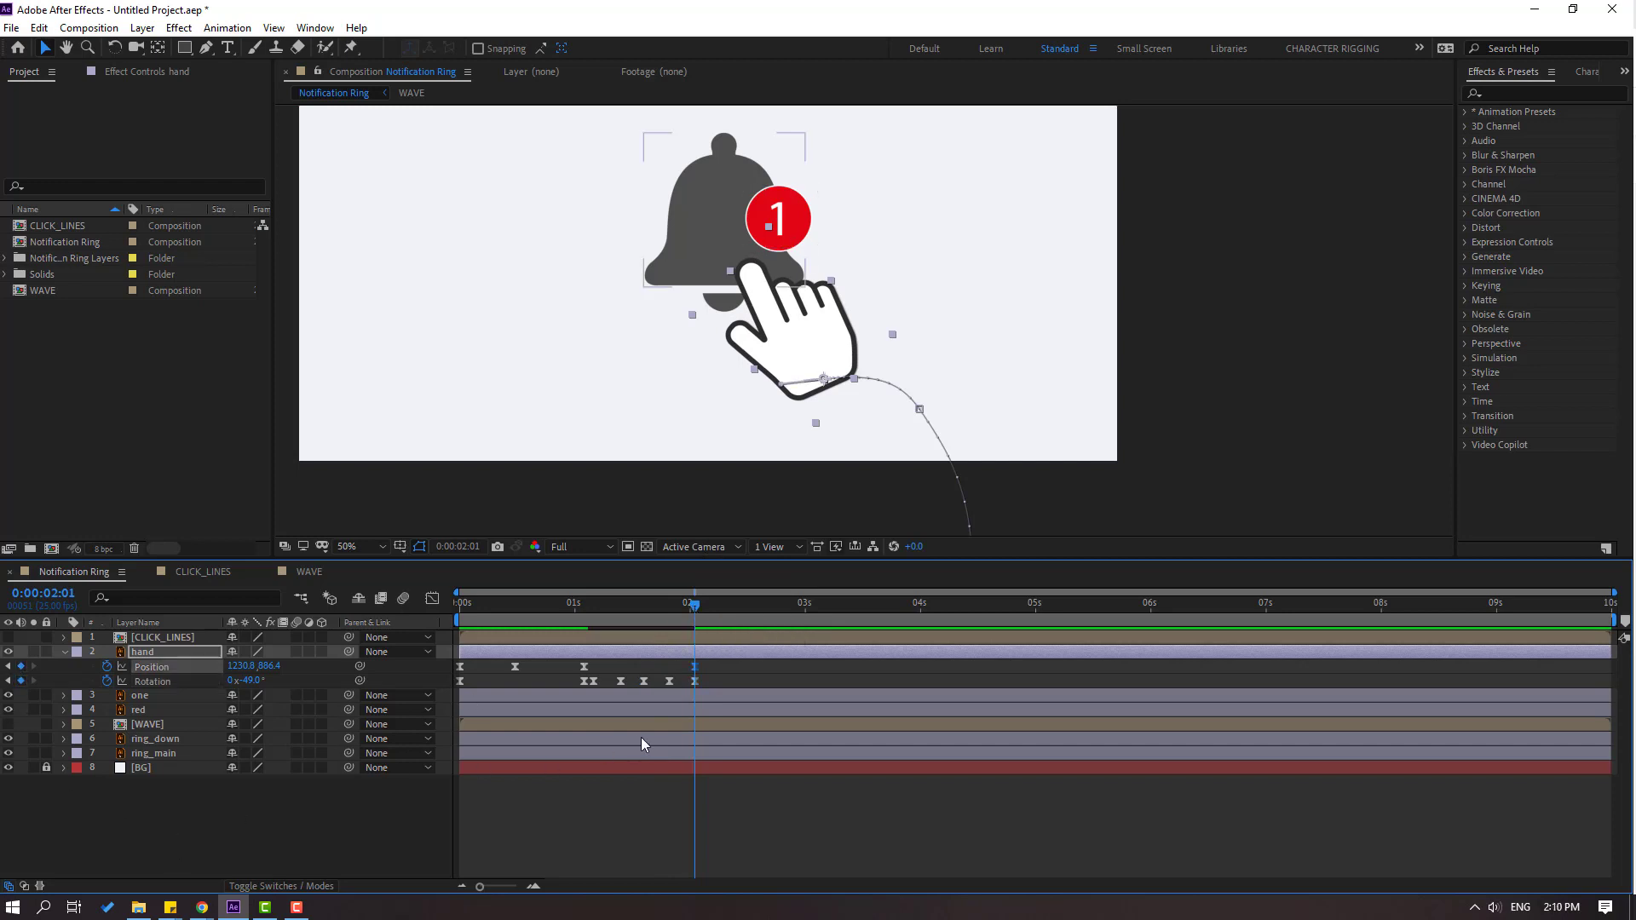
{"action": "left_click_drag", "start_coordinate": [702, 611], "coordinate": [766, 611]}
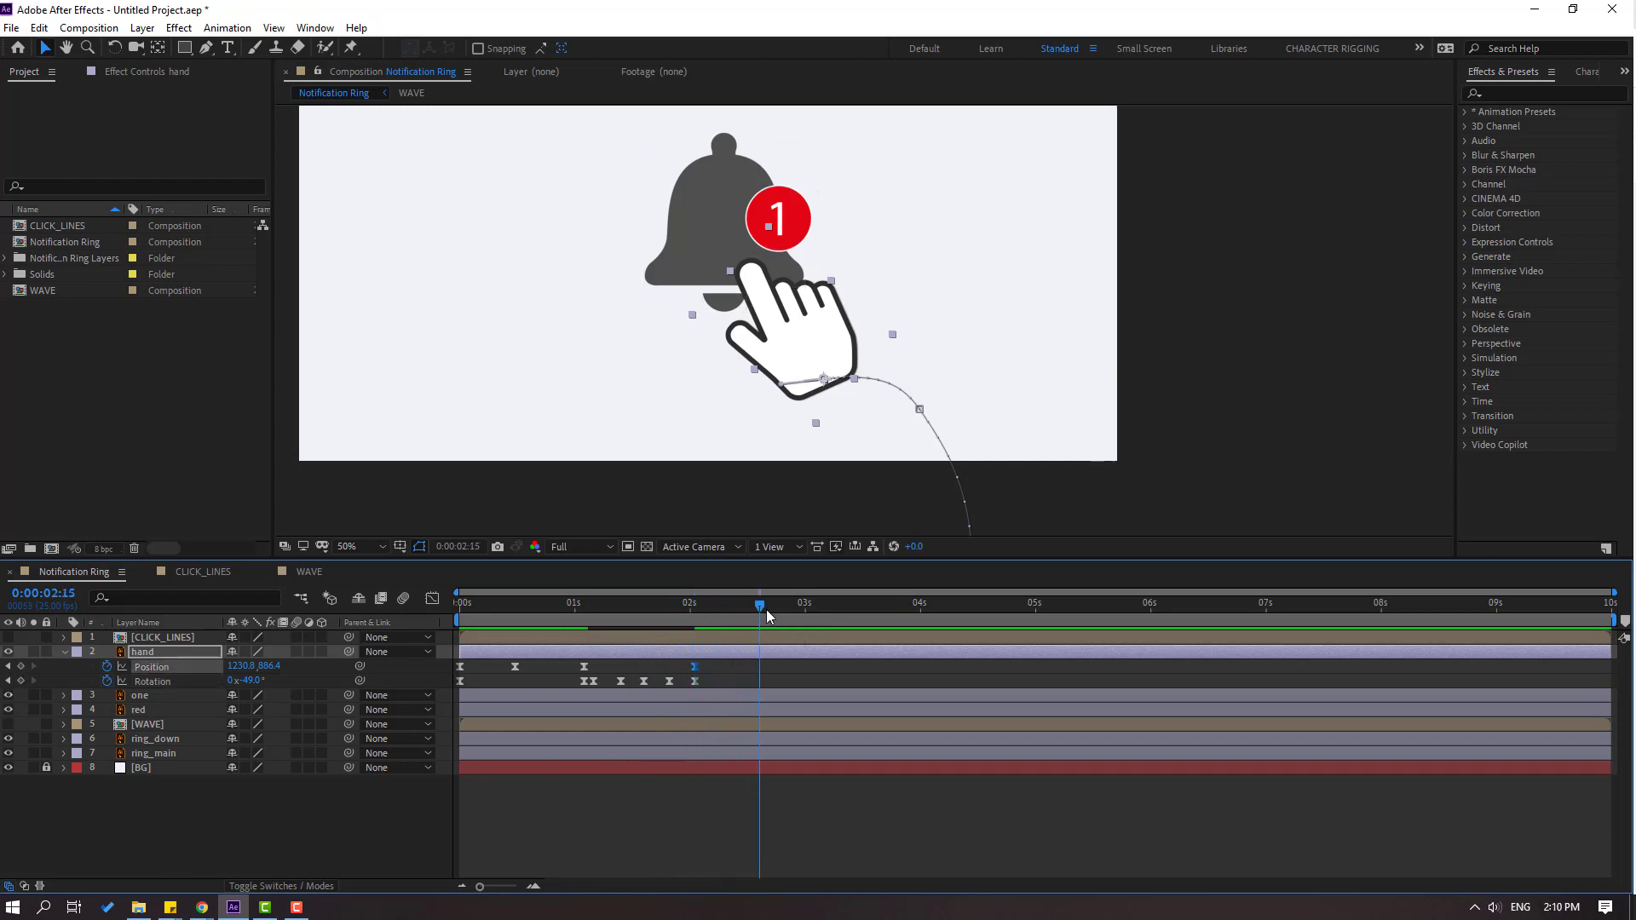
{"action": "left_click_drag", "start_coordinate": [793, 332], "coordinate": [674, 553]}
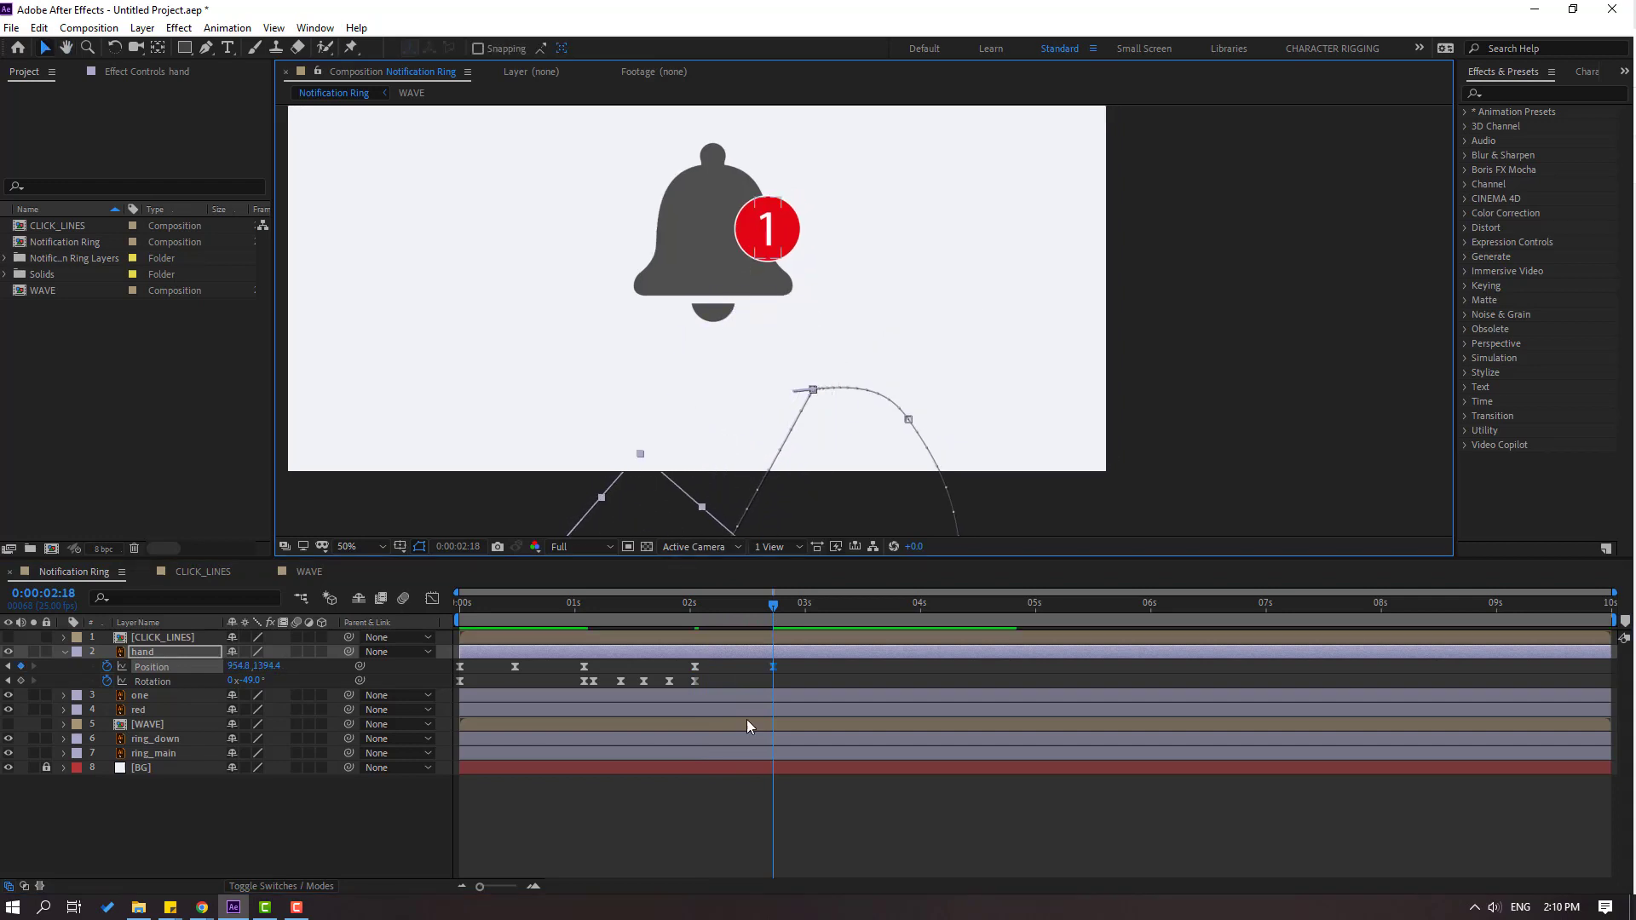
Lengthen the outgoing ease of the hand's 0:00:02:01 Position keyframe in the speed graph and preview the exit
{"action": "left_click", "coordinate": [779, 669]}
{"action": "left_click", "coordinate": [695, 666]}
{"action": "left_click", "coordinate": [433, 598]}
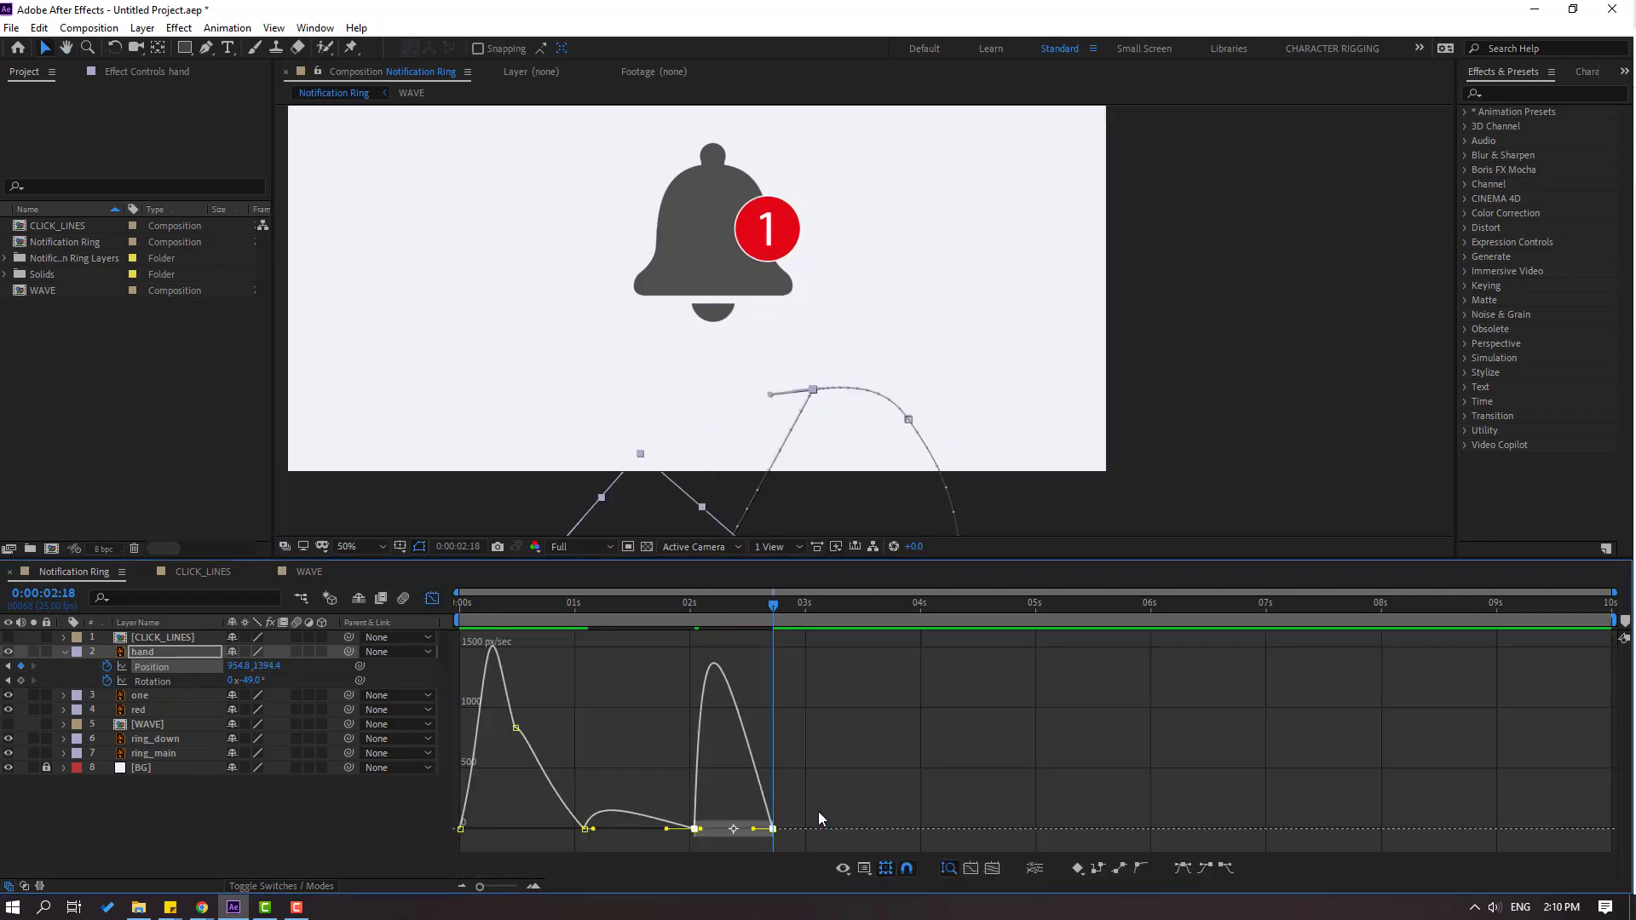
{"action": "mouse_move", "coordinate": [750, 838]}
{"action": "left_mouse_down"}
{"action": "mouse_move", "coordinate": [713, 825]}
{"action": "mouse_move", "coordinate": [757, 838]}
{"action": "left_mouse_up"}
{"action": "key", "text": "space"}
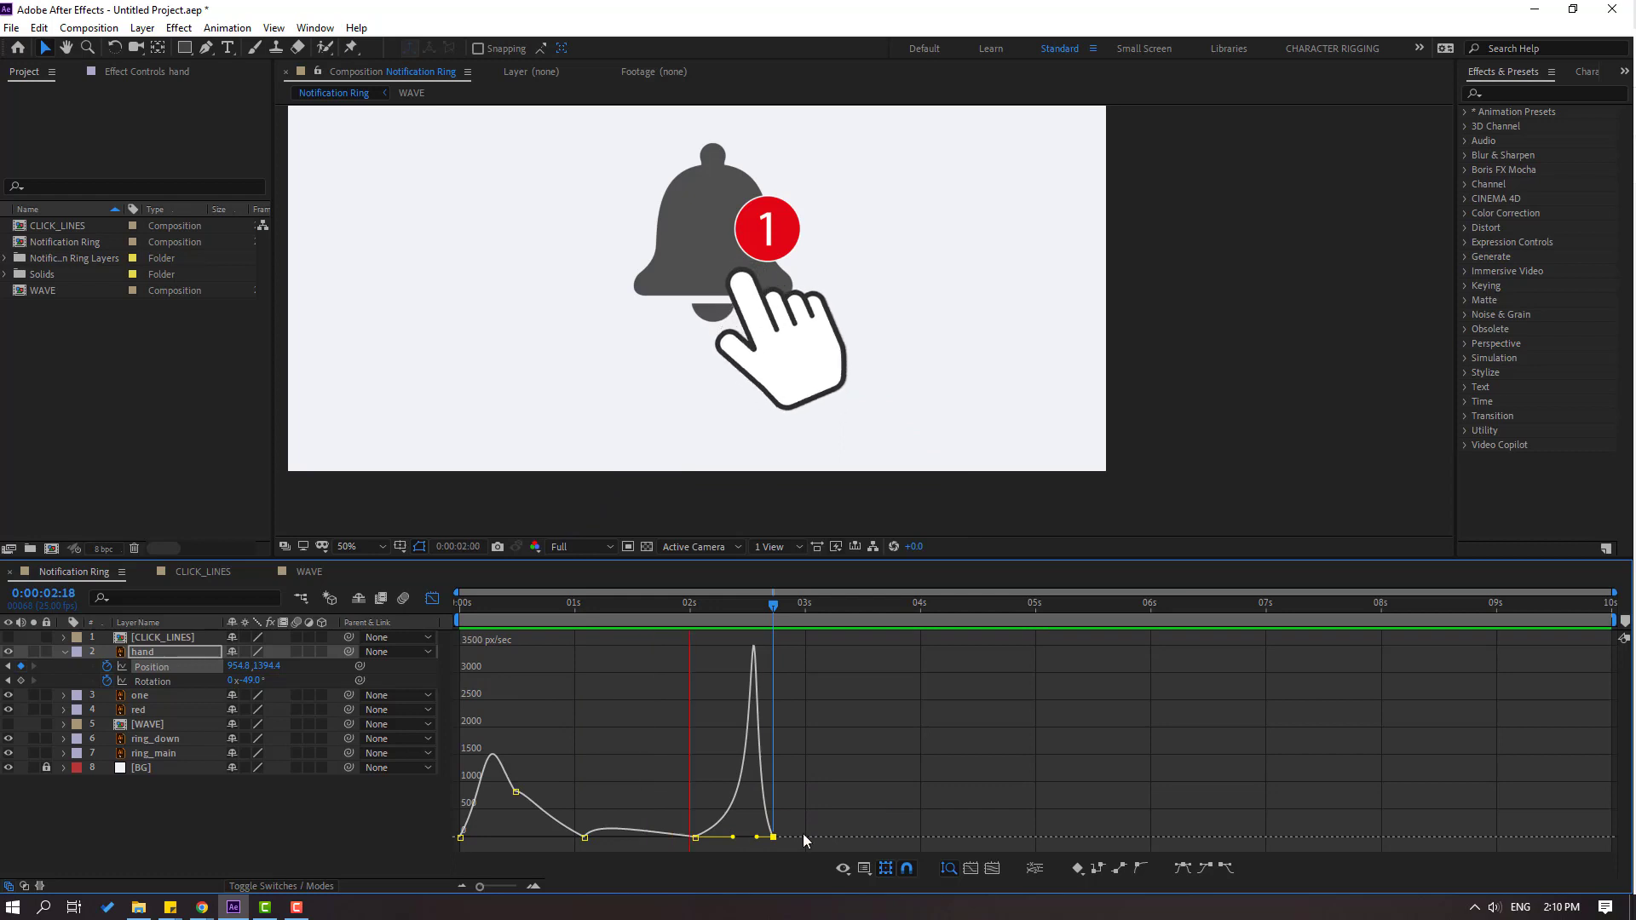
{"action": "key", "text": "space"}
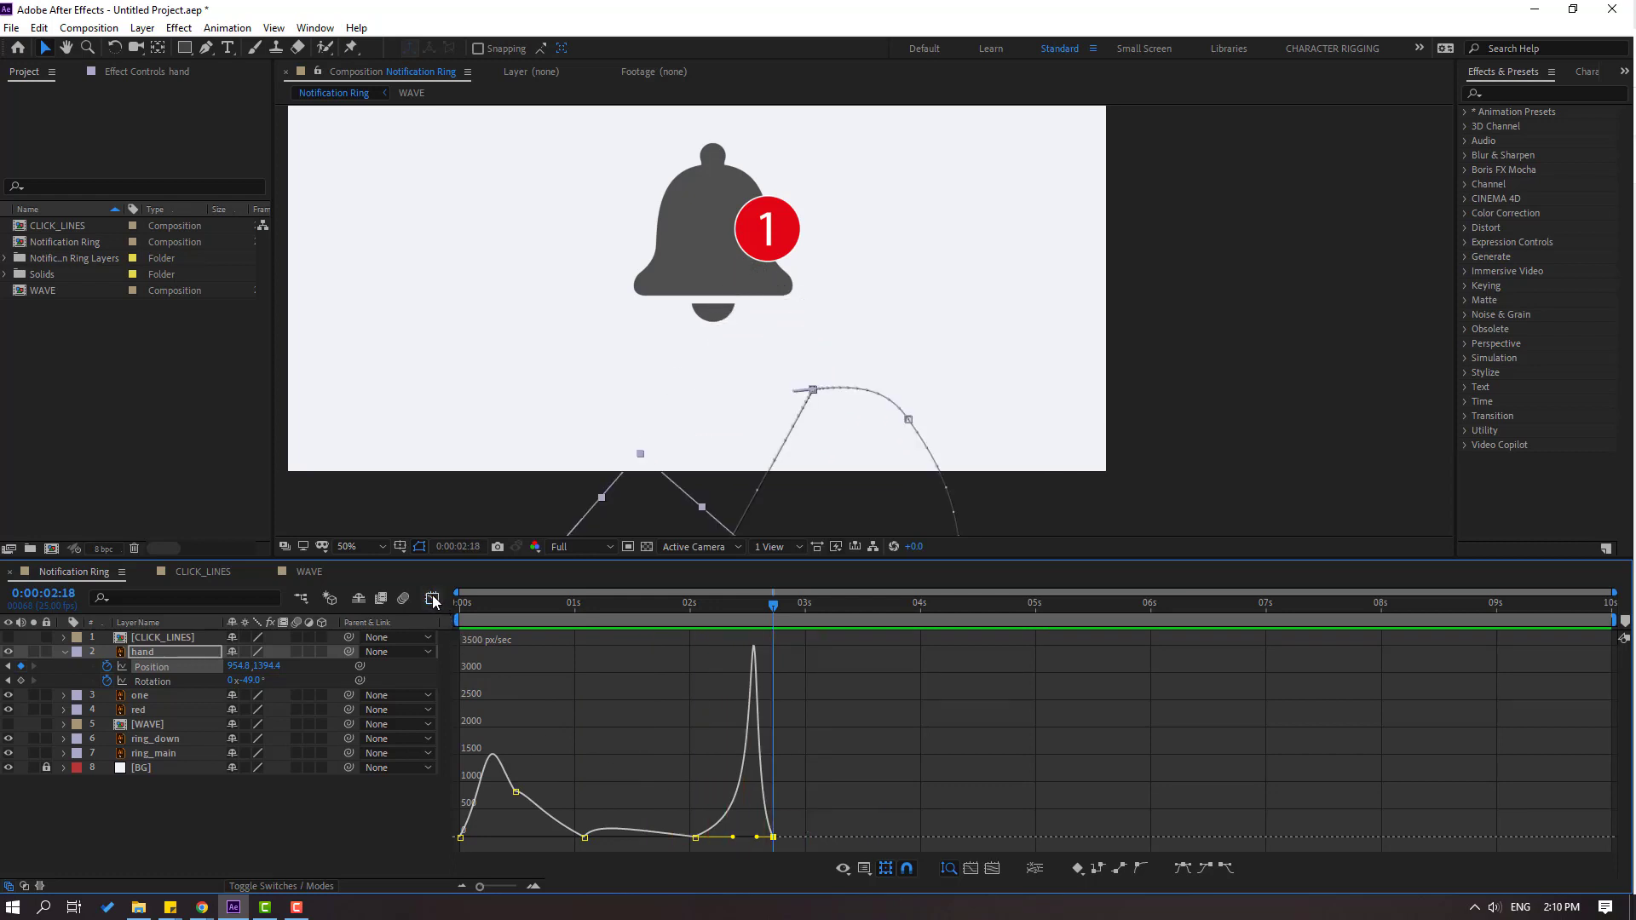
{"action": "left_click", "coordinate": [432, 598]}
Add a Rotation keyframe of -82° for the hand and align it with the last Position keyframe at 0:00:02:18
{"action": "left_click_drag", "start_coordinate": [757, 613], "coordinate": [723, 619]}
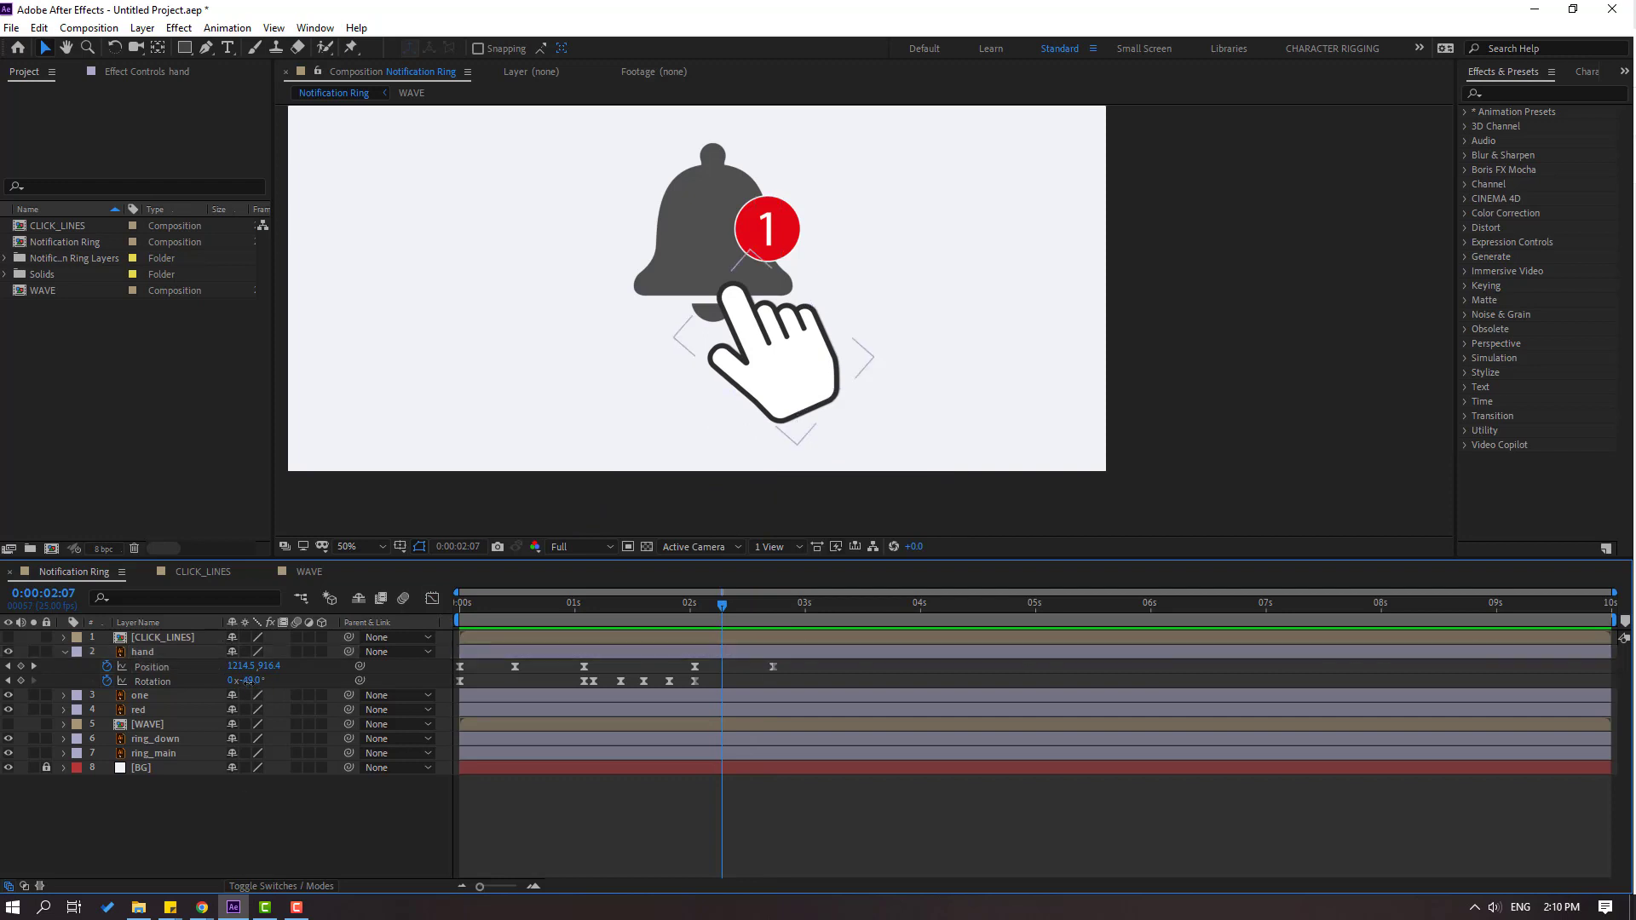
{"action": "left_click_drag", "start_coordinate": [248, 681], "coordinate": [219, 681]}
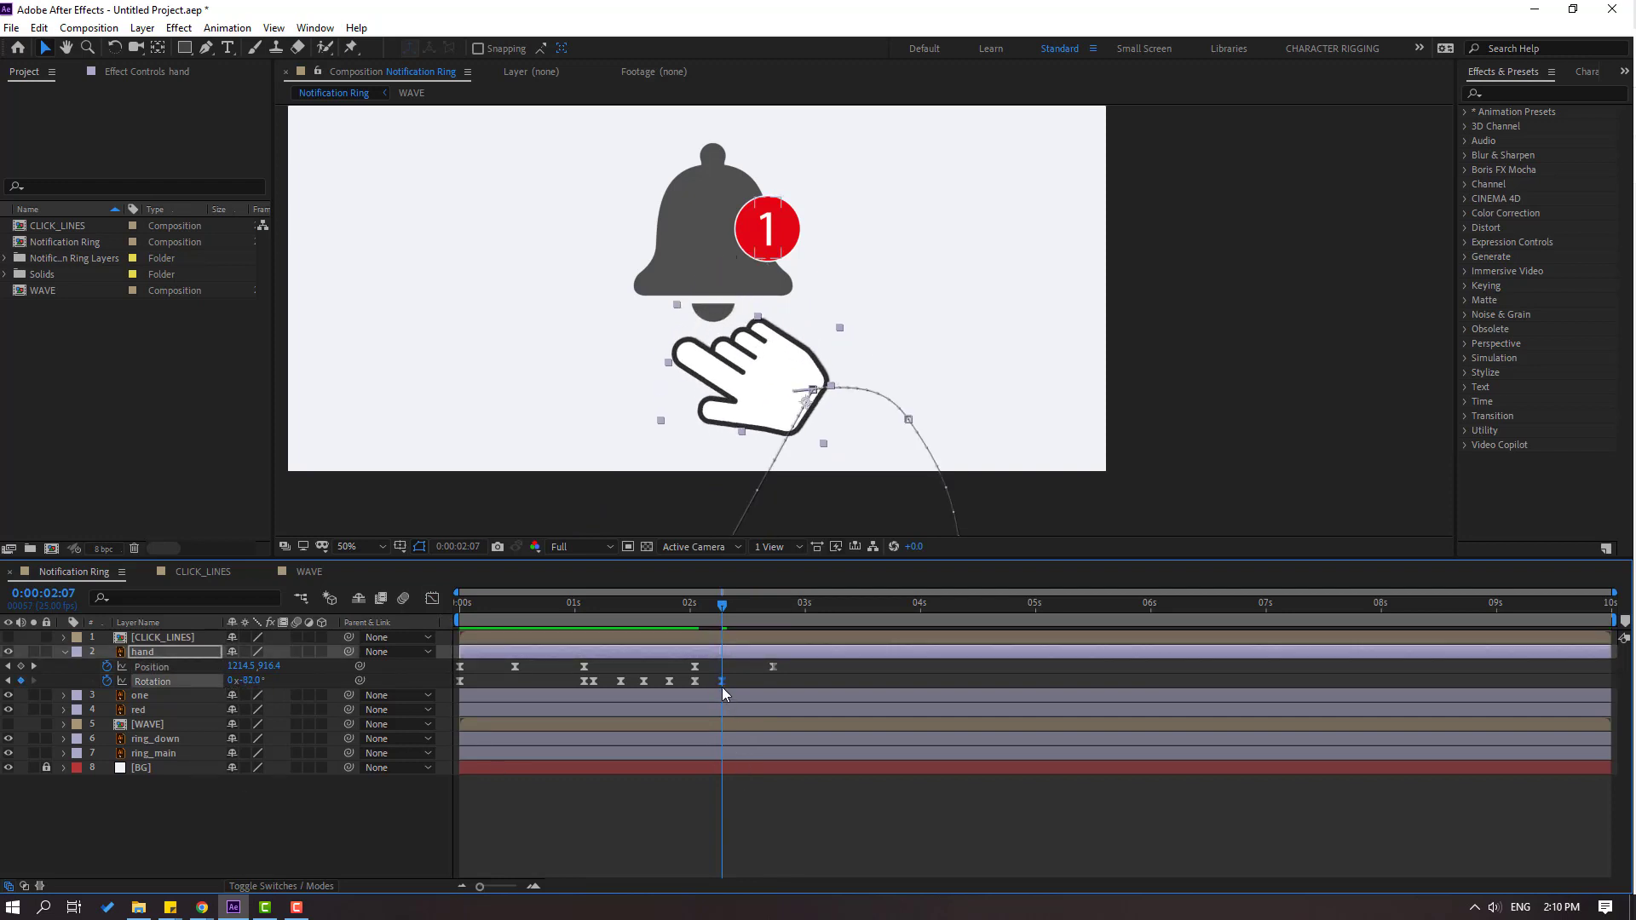
{"action": "left_click_drag", "start_coordinate": [723, 687], "coordinate": [776, 687]}
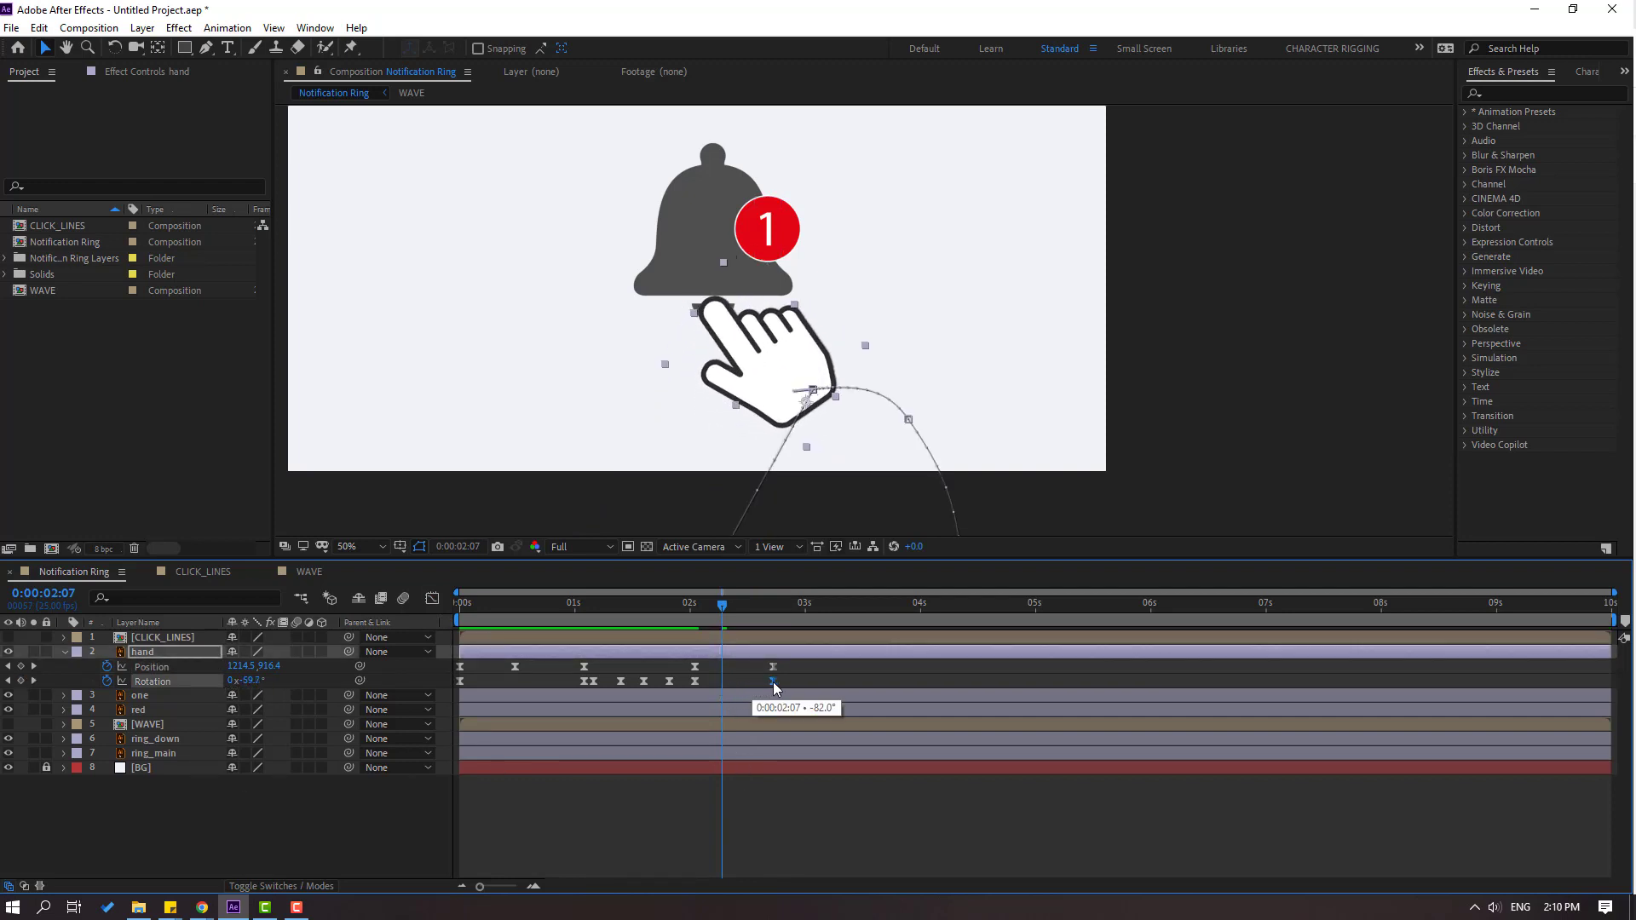
Preview the hand's click and exit animation, then fit the whole composition in the viewer
{"action": "key", "text": "space"}
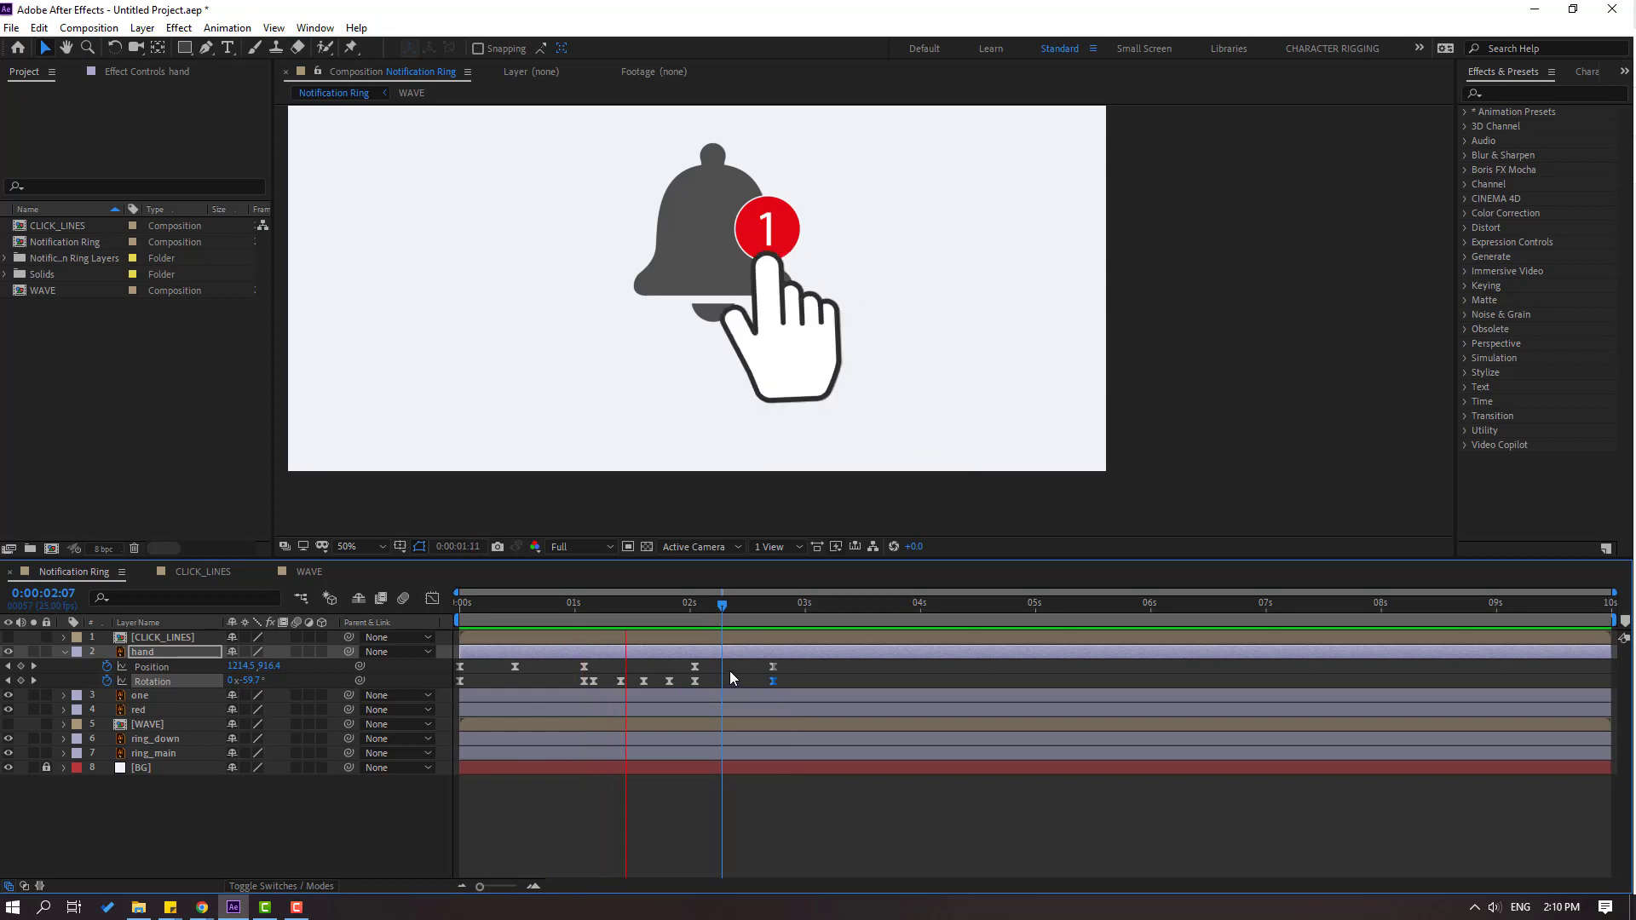
{"action": "key", "text": "space"}
{"action": "left_click", "coordinate": [351, 546]}
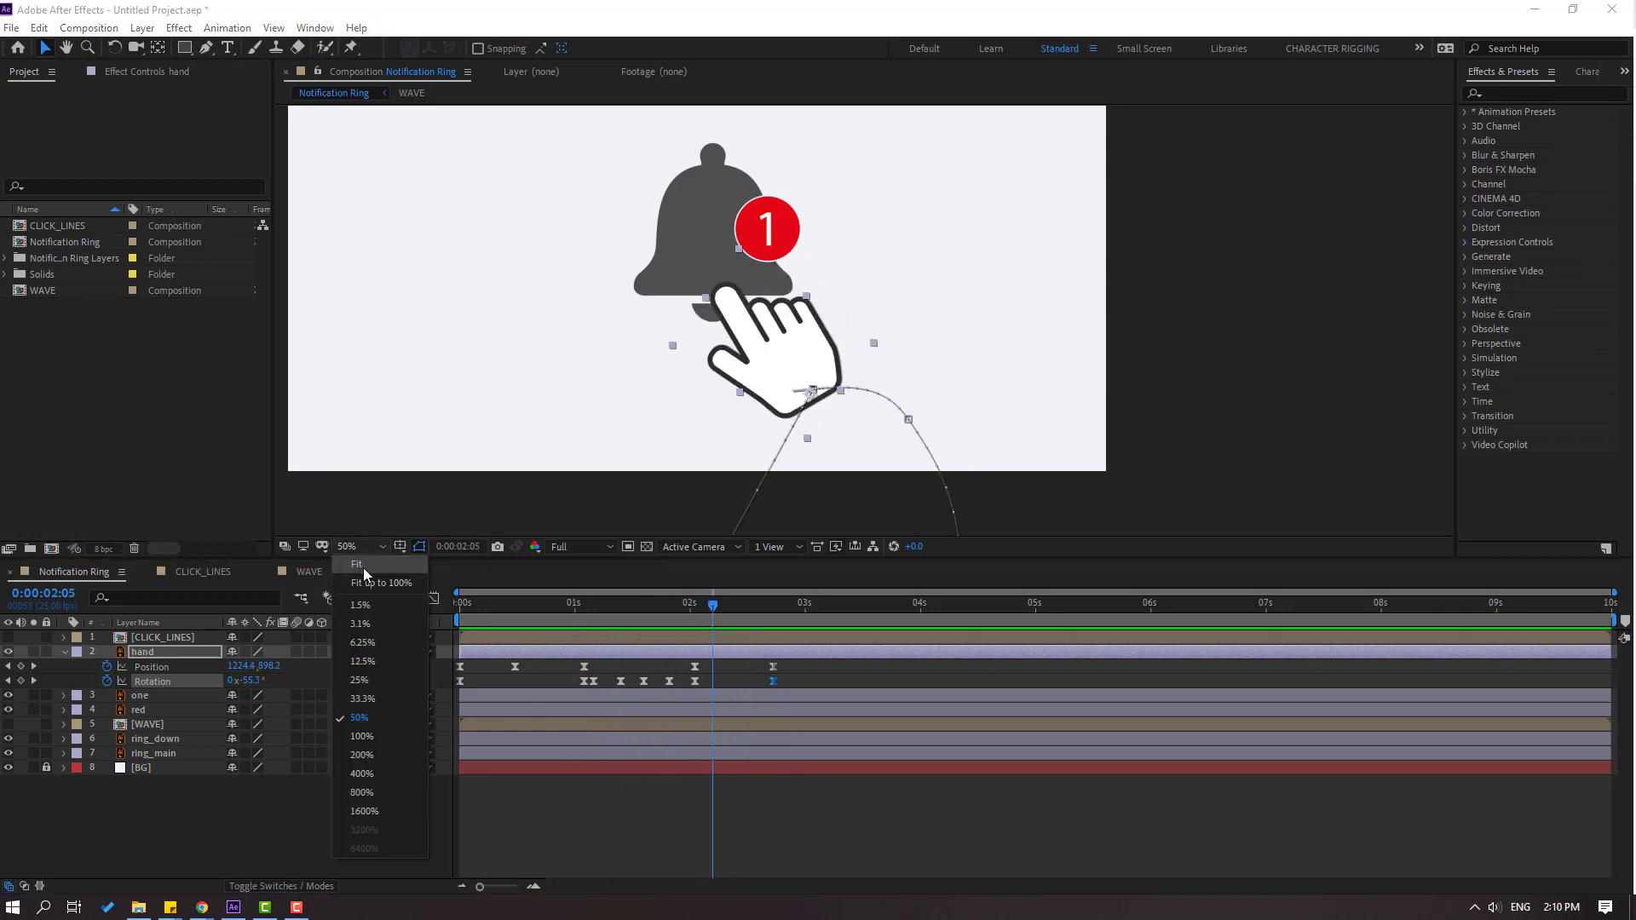
{"action": "left_click", "coordinate": [363, 566]}
{"action": "left_click", "coordinate": [172, 842]}
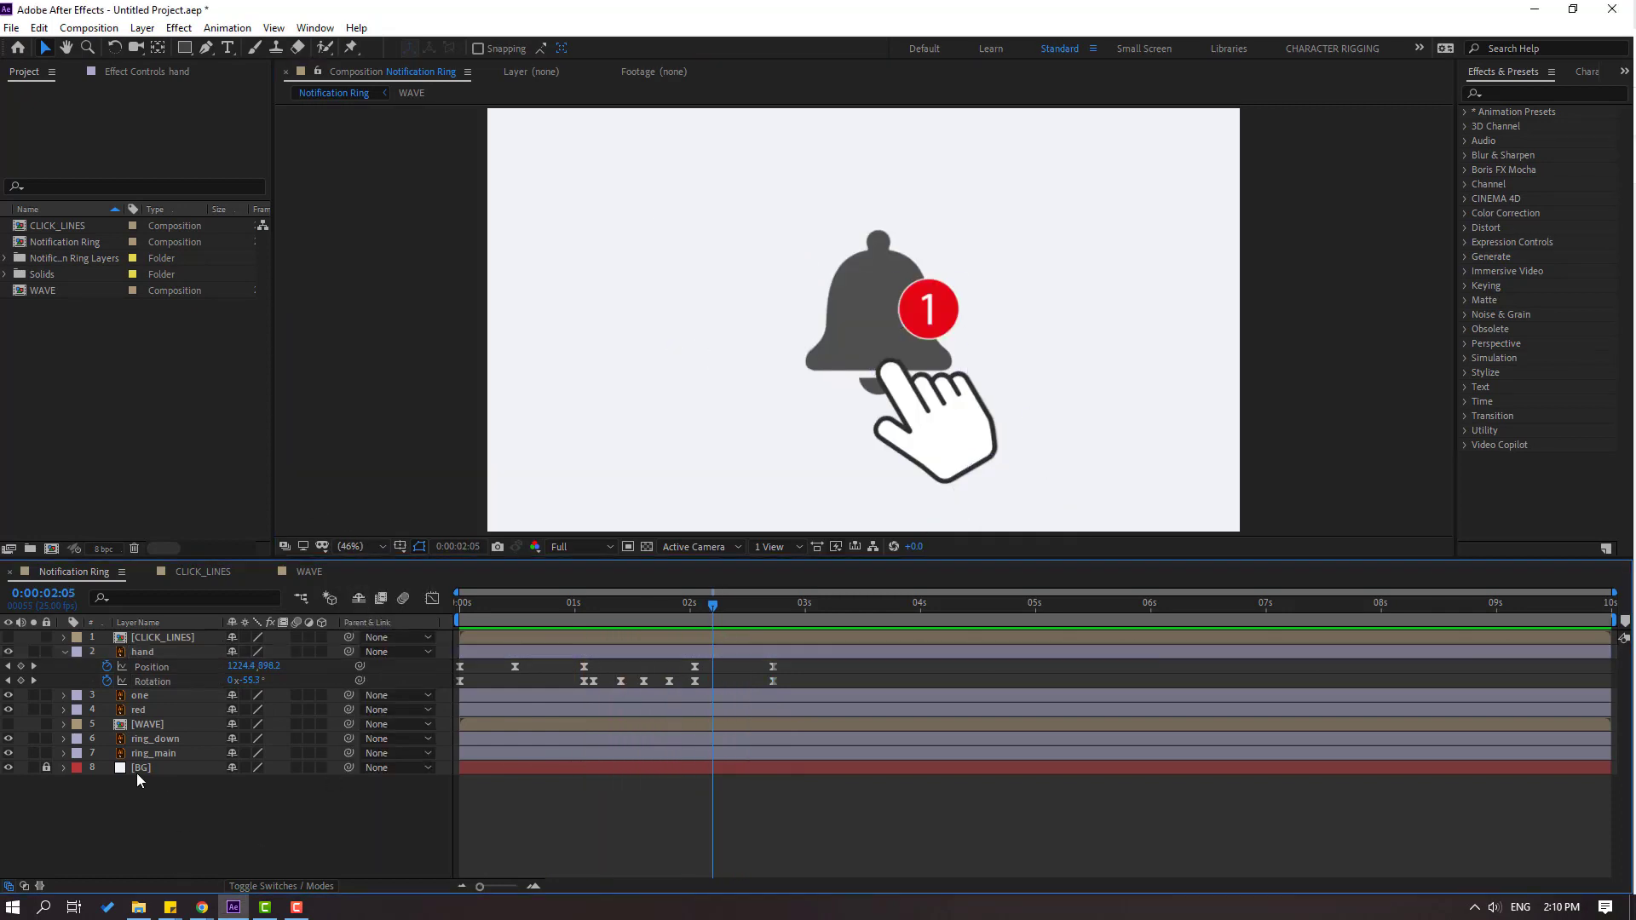
Isolate the ring_main layer, move its anchor point up into the bell's top knob, and end the isolation
{"action": "left_click", "coordinate": [151, 754]}
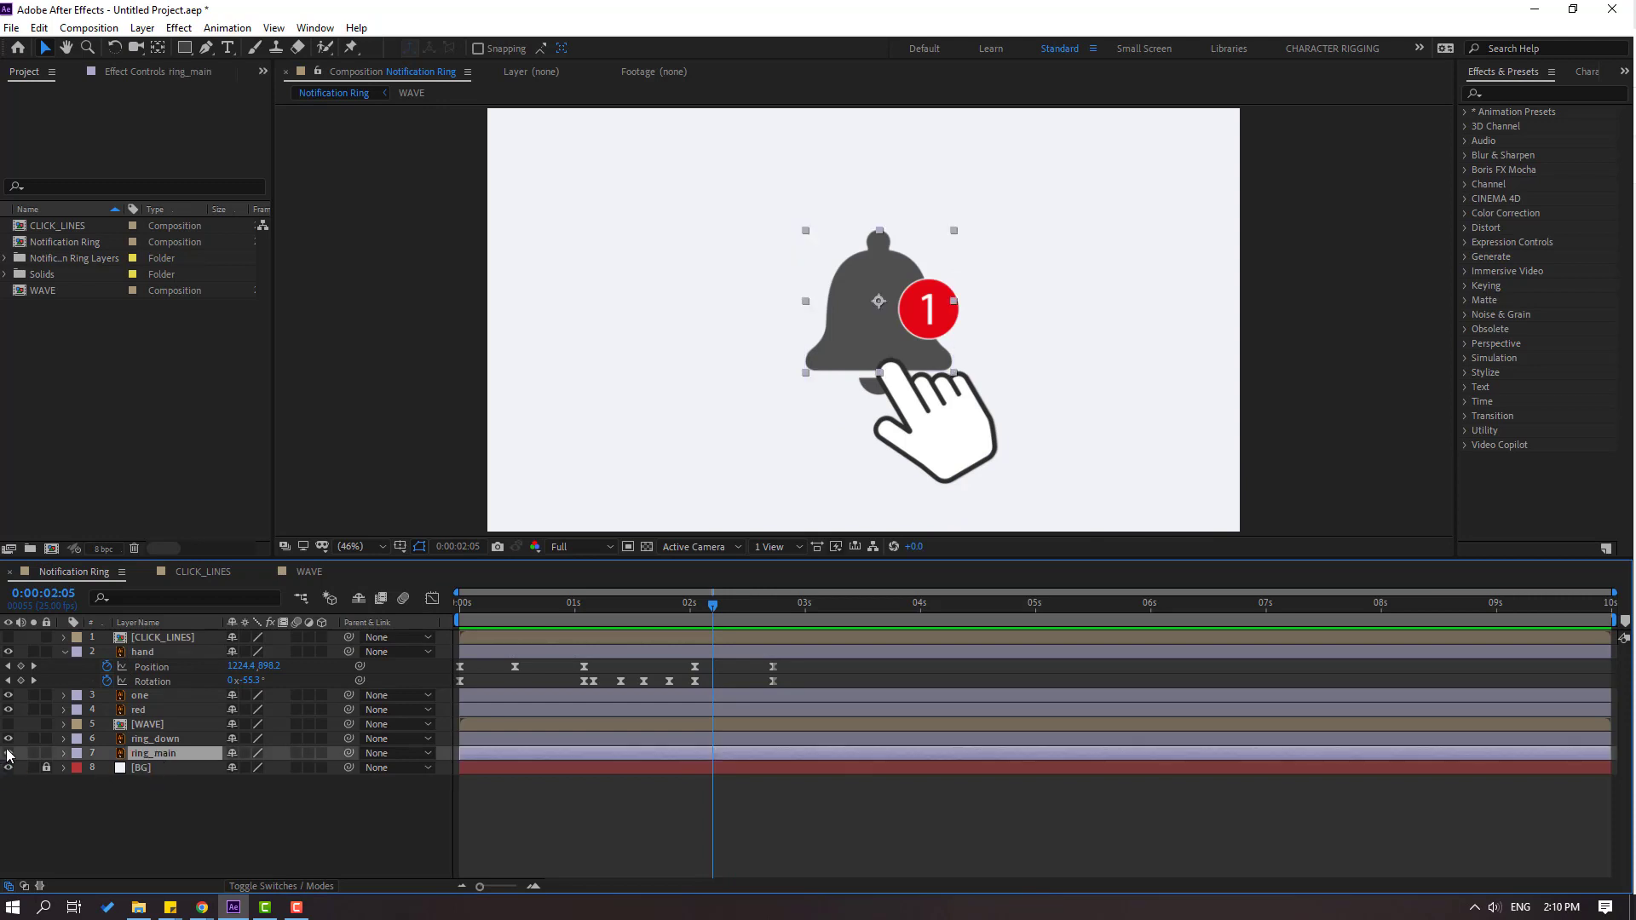
{"action": "left_click", "coordinate": [33, 753]}
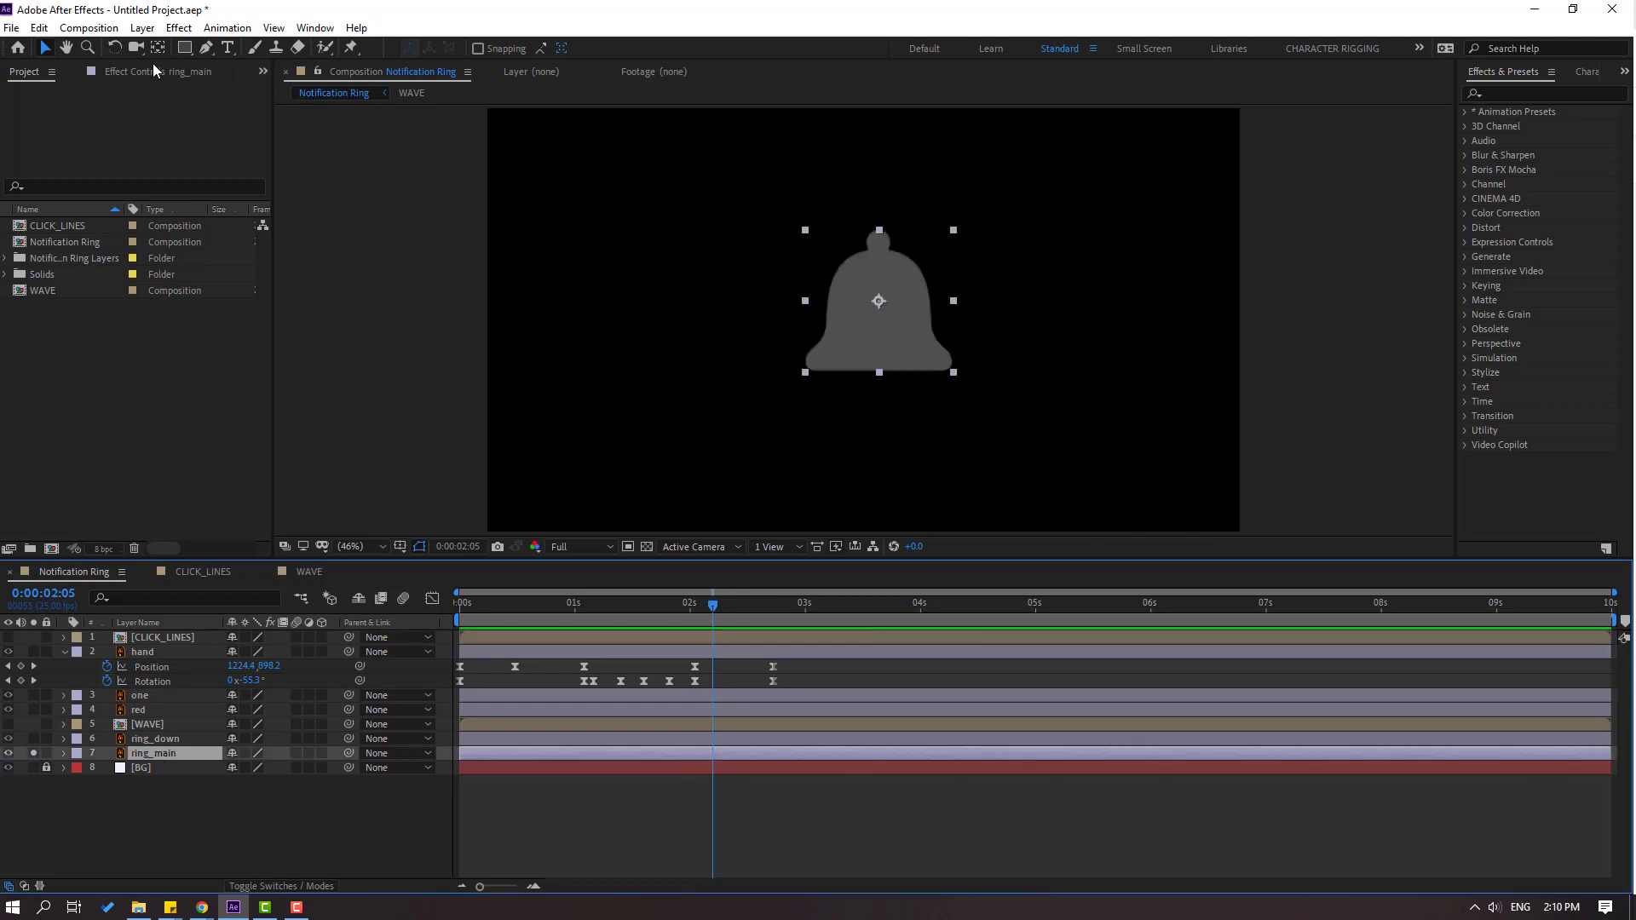
{"action": "left_click", "coordinate": [157, 48]}
{"action": "scroll", "coordinate": [932, 219], "scroll_direction": "up", "scroll_amount": 1}
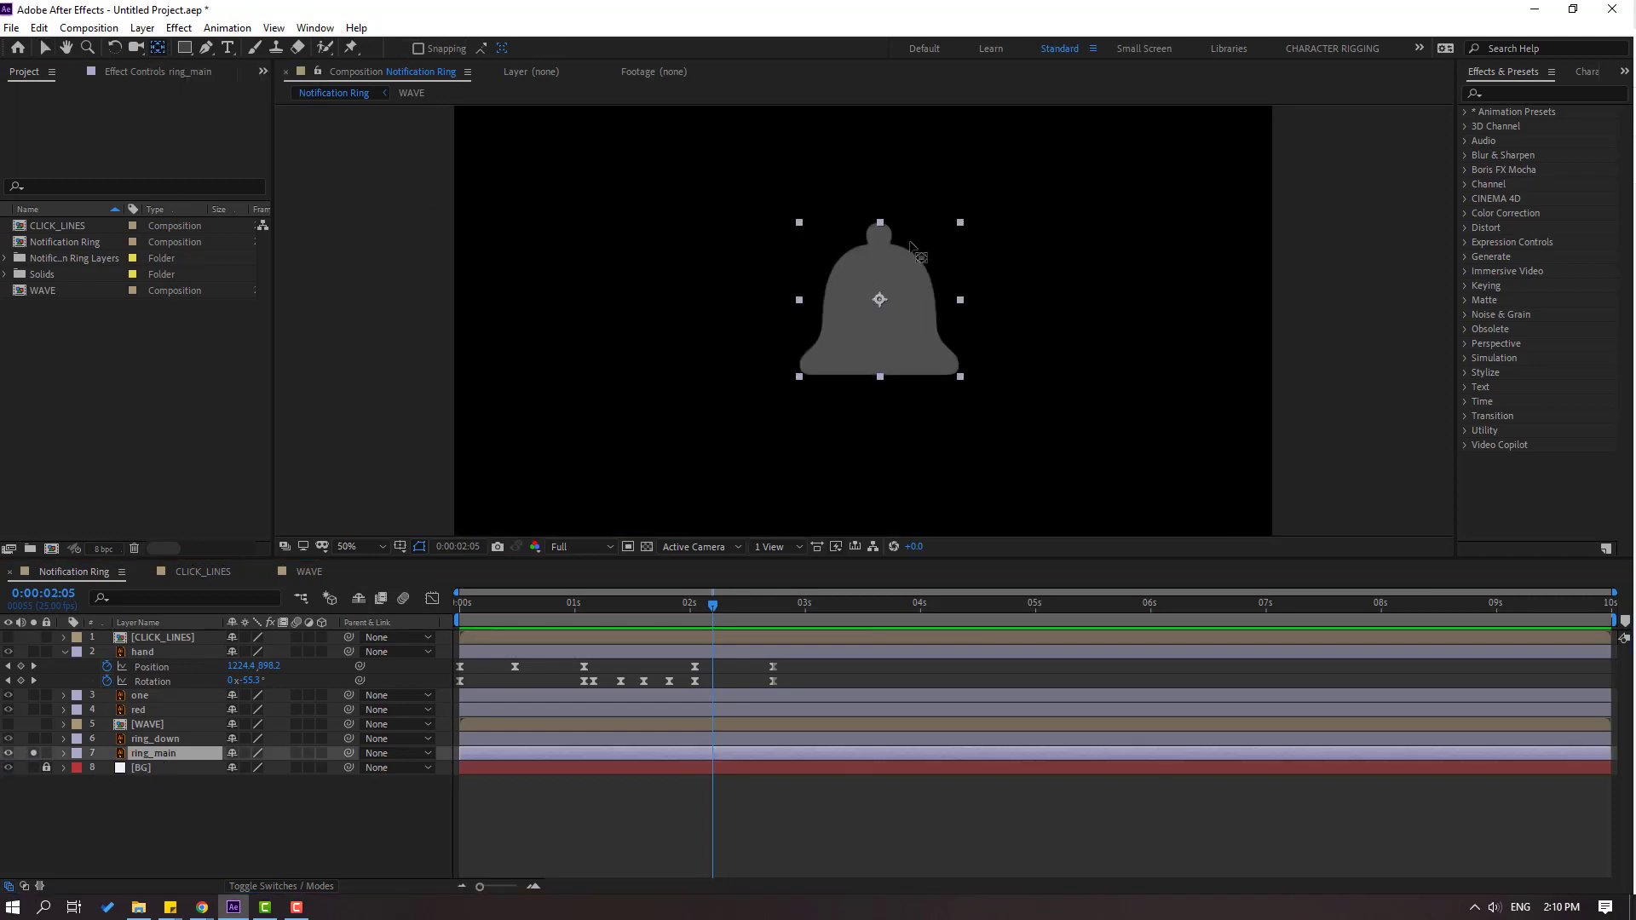
{"action": "scroll", "coordinate": [975, 236], "scroll_direction": "up", "scroll_amount": 4}
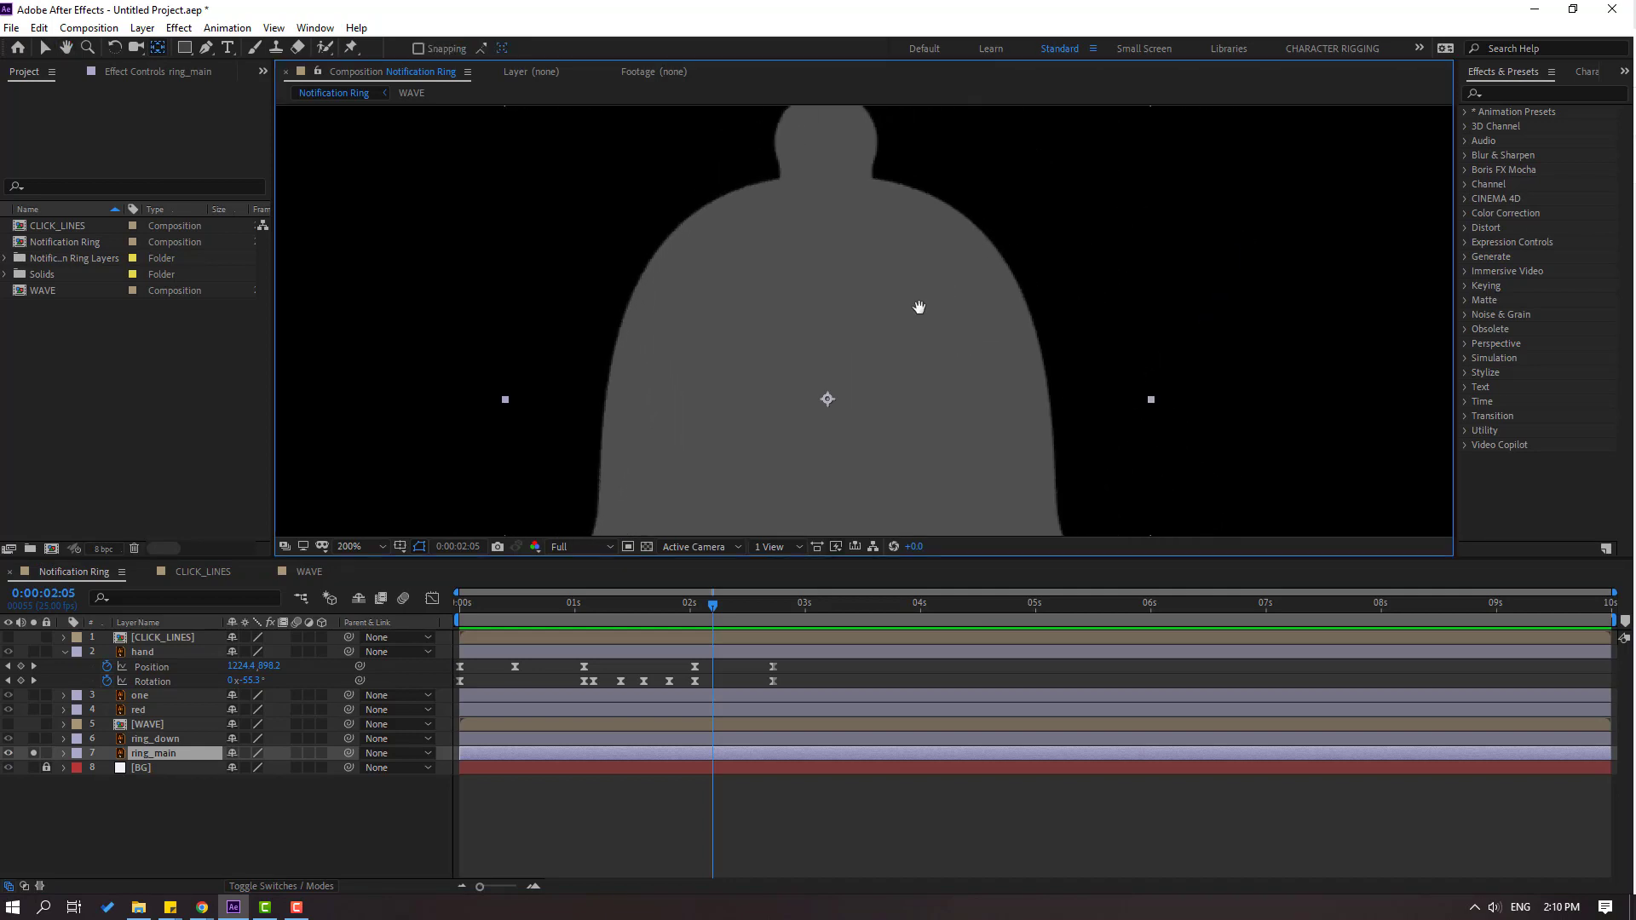
{"action": "left_click_drag", "start_coordinate": [918, 307], "coordinate": [864, 337]}
{"action": "left_click_drag", "start_coordinate": [775, 438], "coordinate": [768, 179]}
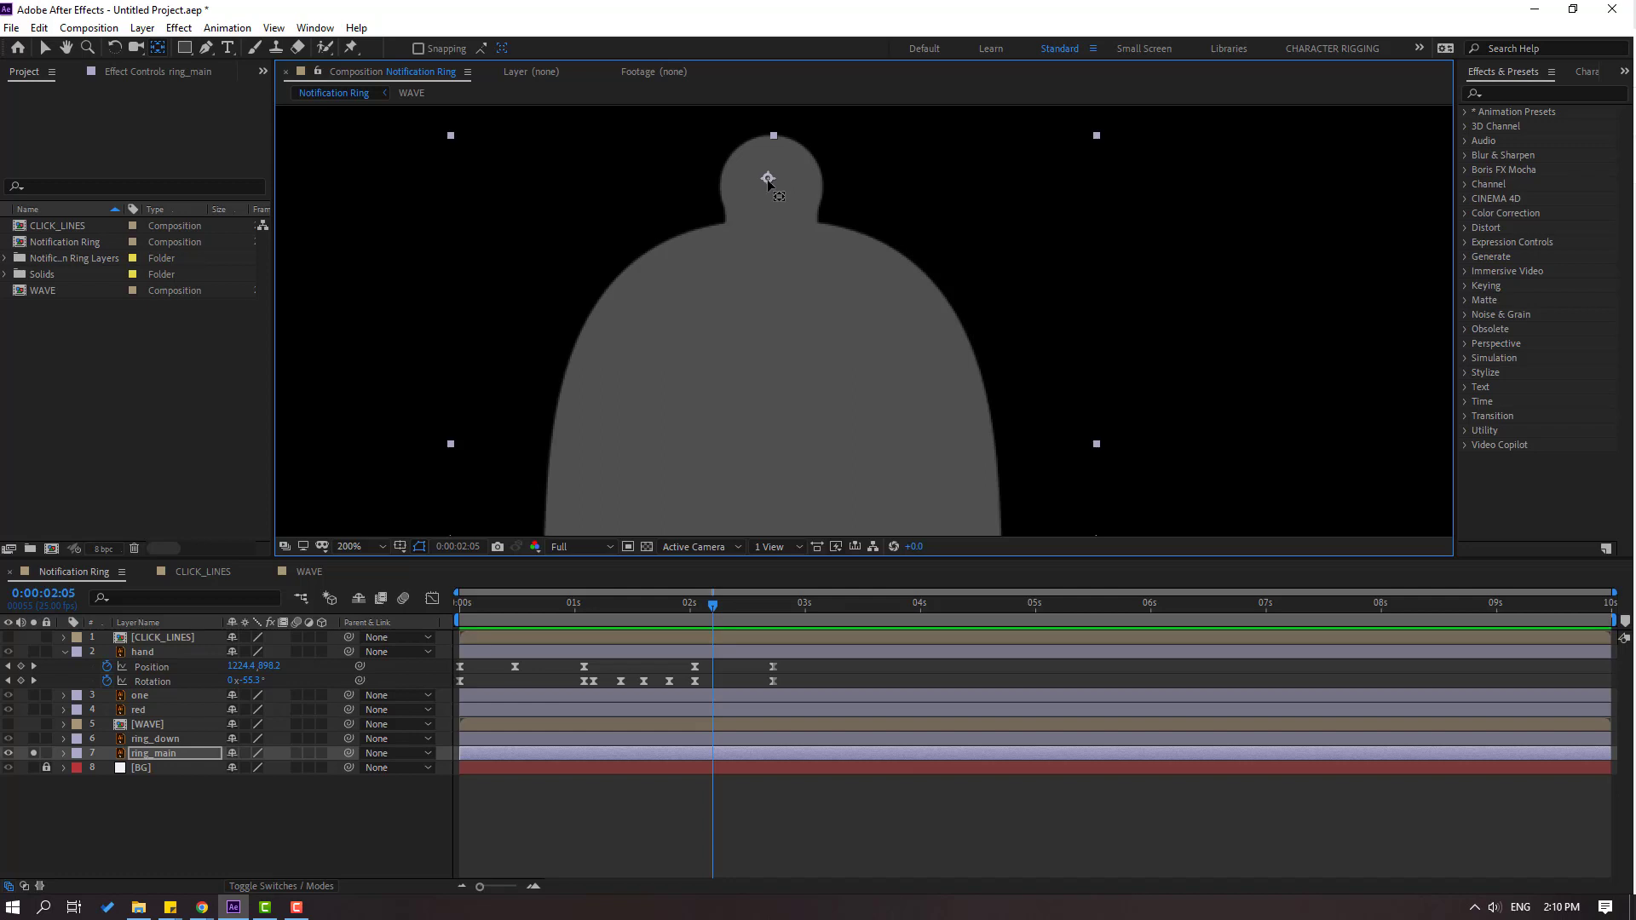
{"action": "left_click", "coordinate": [42, 49]}
{"action": "key", "text": "comma"}
{"action": "key", "text": "comma"}
{"action": "key", "text": "comma"}
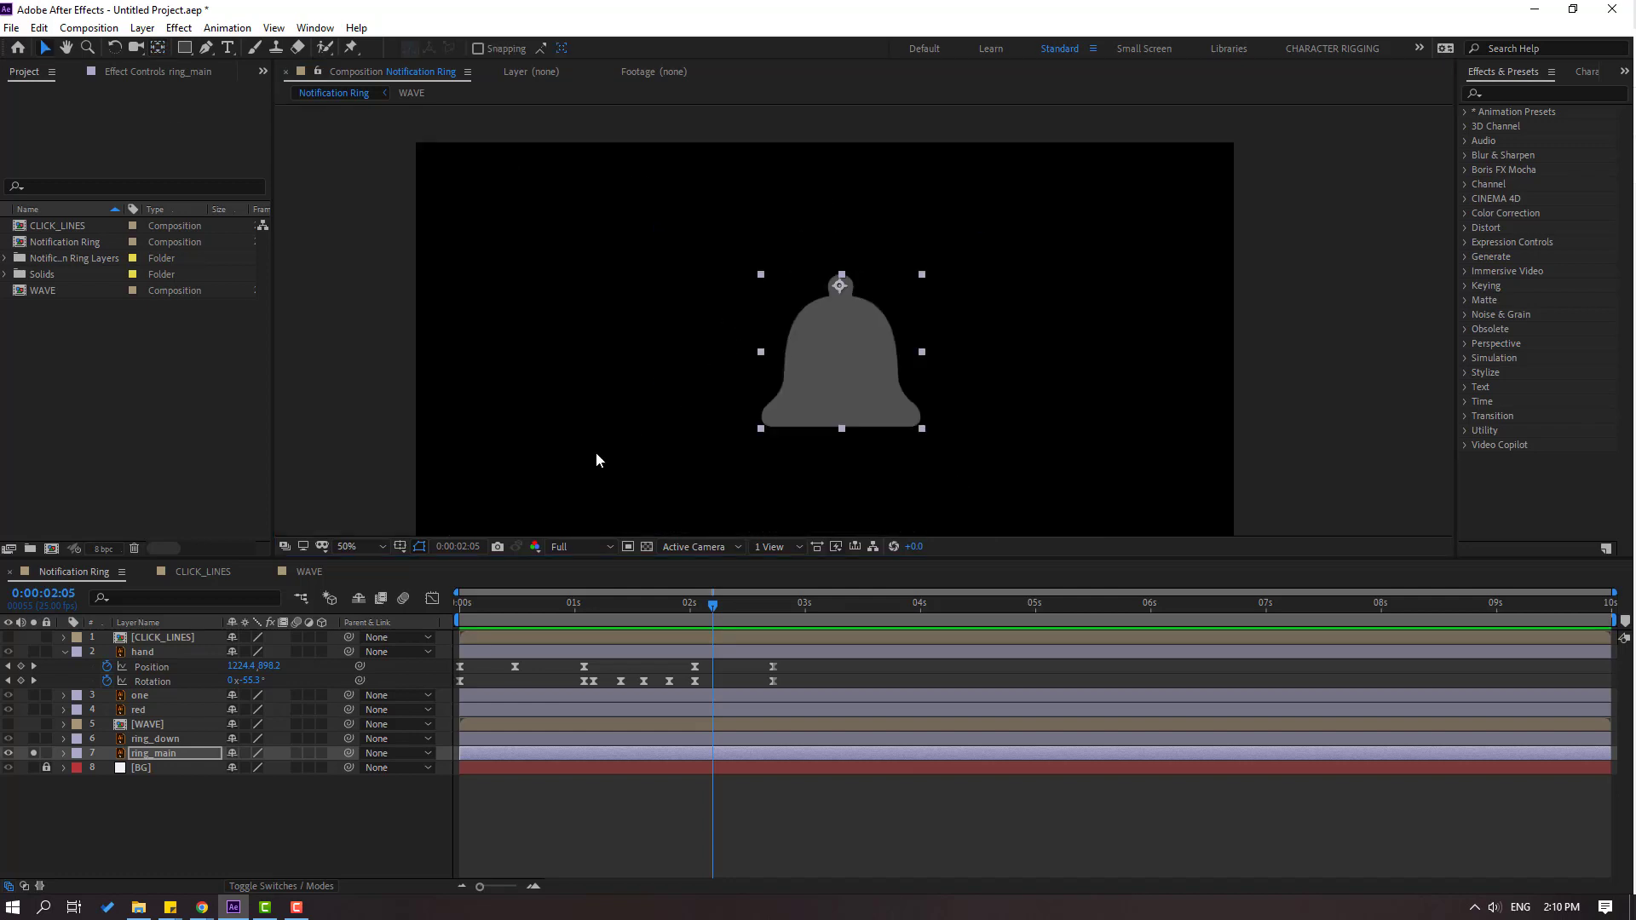
{"action": "left_click", "coordinate": [33, 754]}
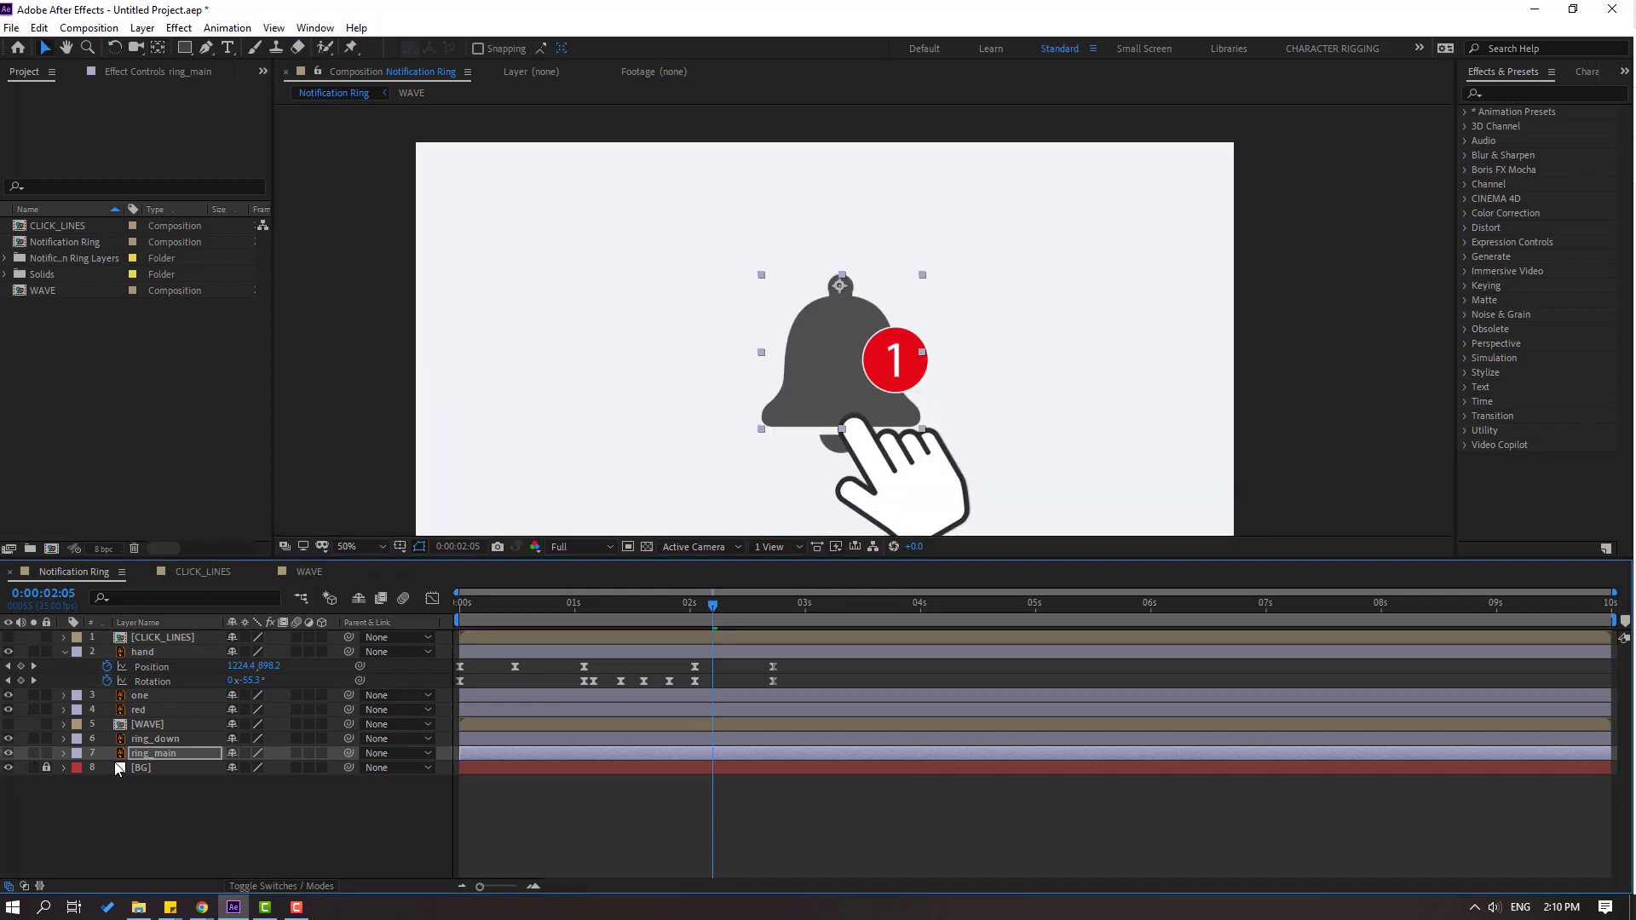
Parent the ring_down layer to ring_main
{"action": "left_click", "coordinate": [150, 739]}
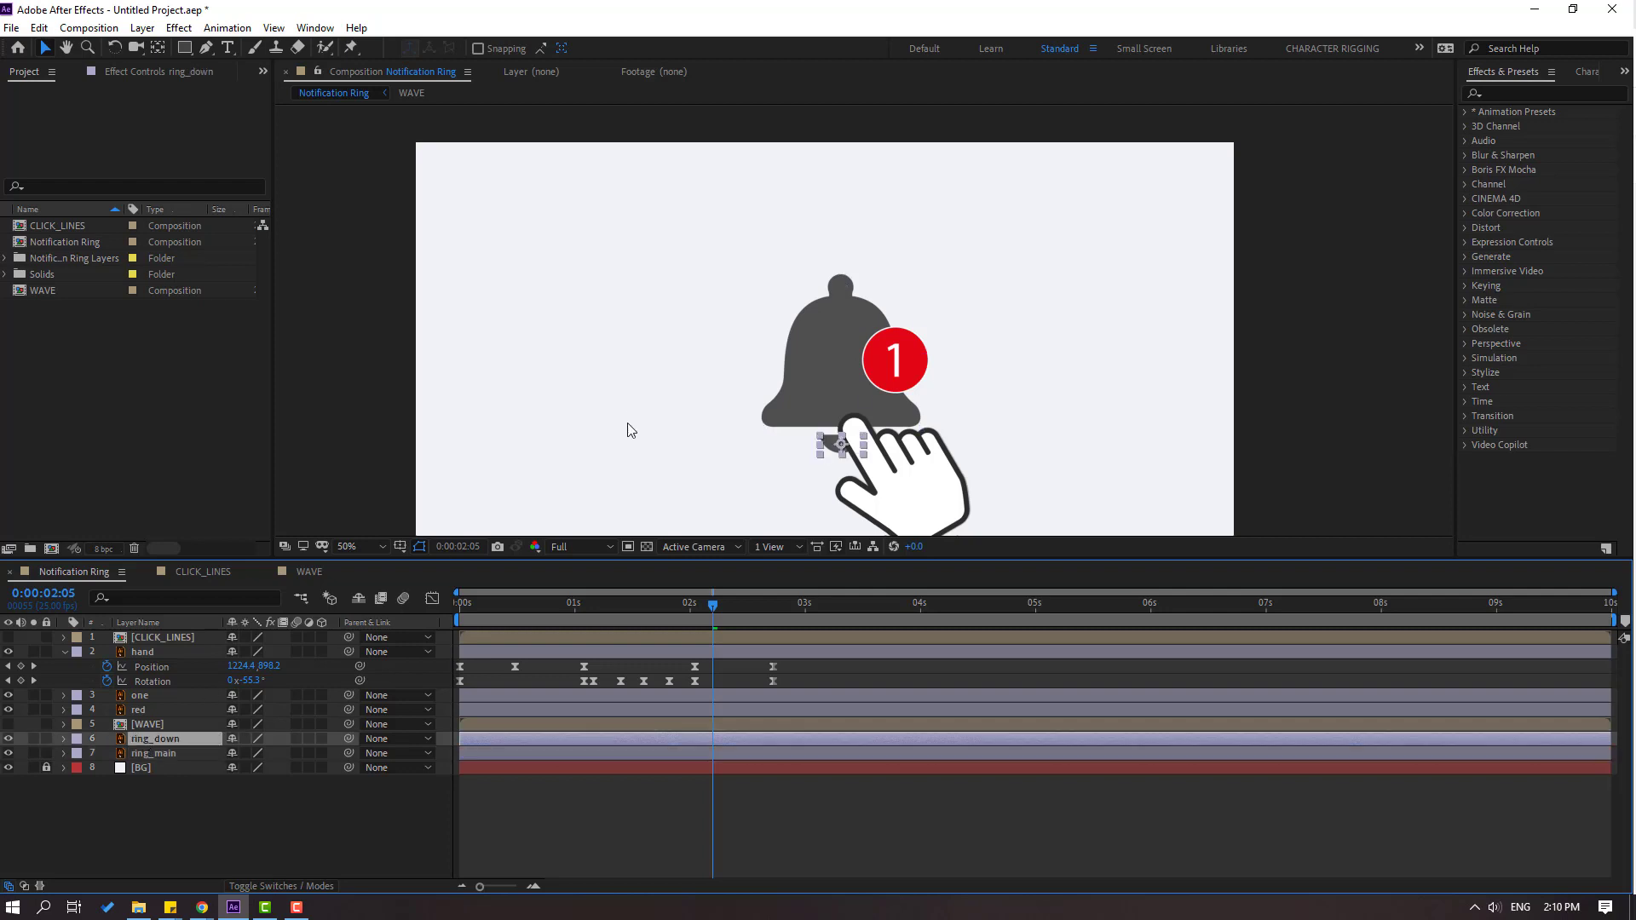
{"action": "scroll", "coordinate": [760, 412], "scroll_direction": "up", "scroll_amount": 2}
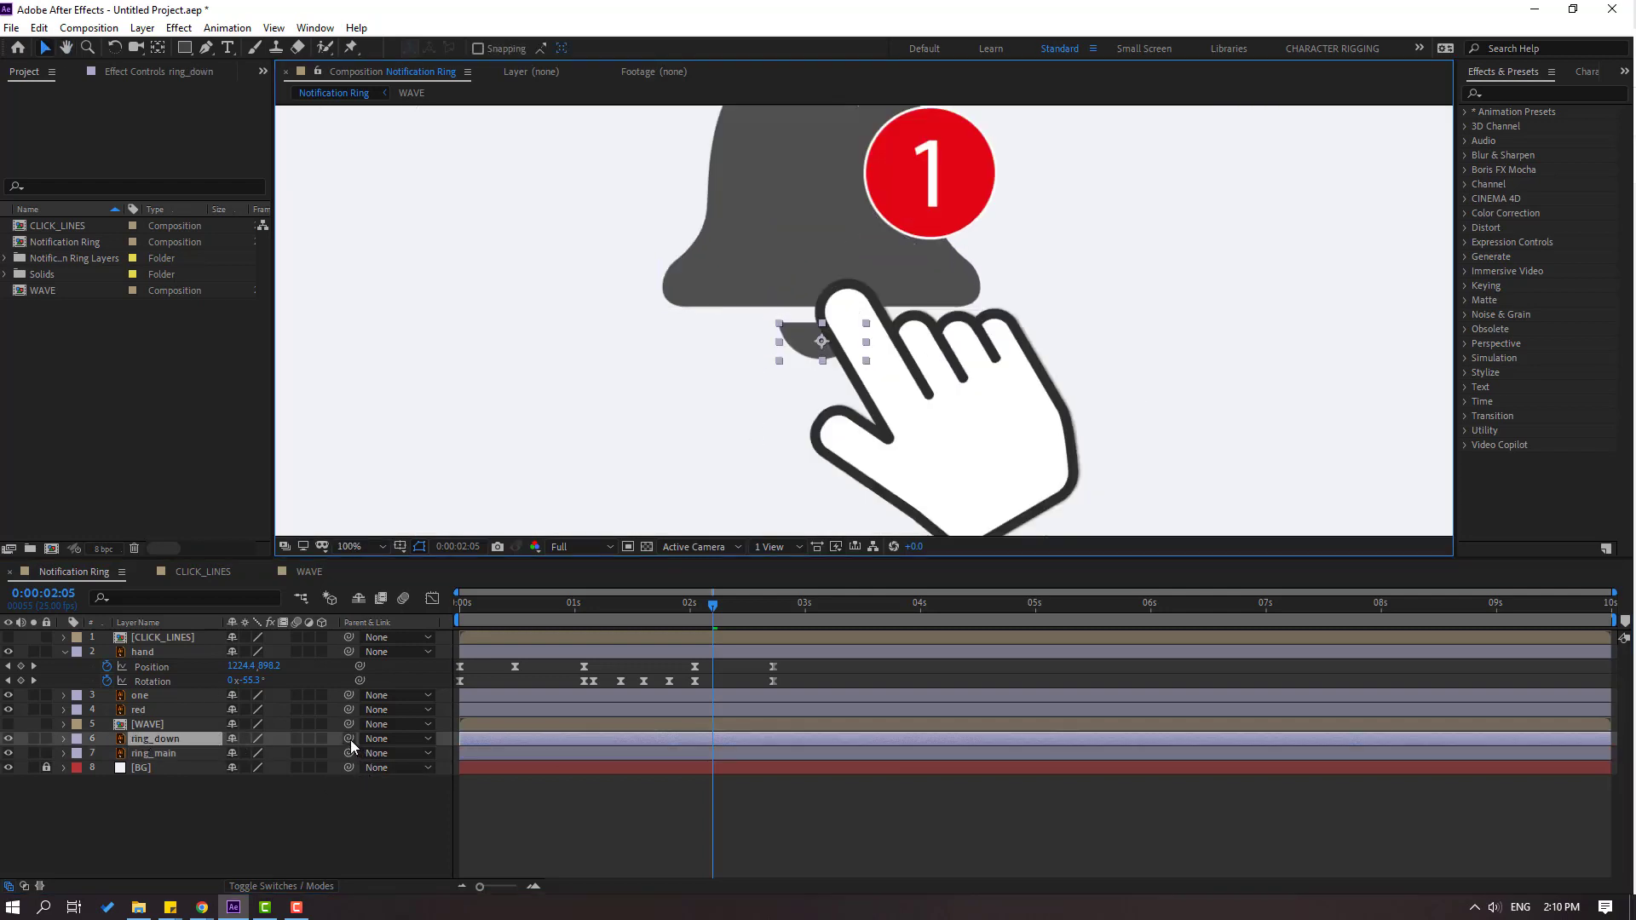
{"action": "left_click_drag", "start_coordinate": [348, 739], "coordinate": [176, 751]}
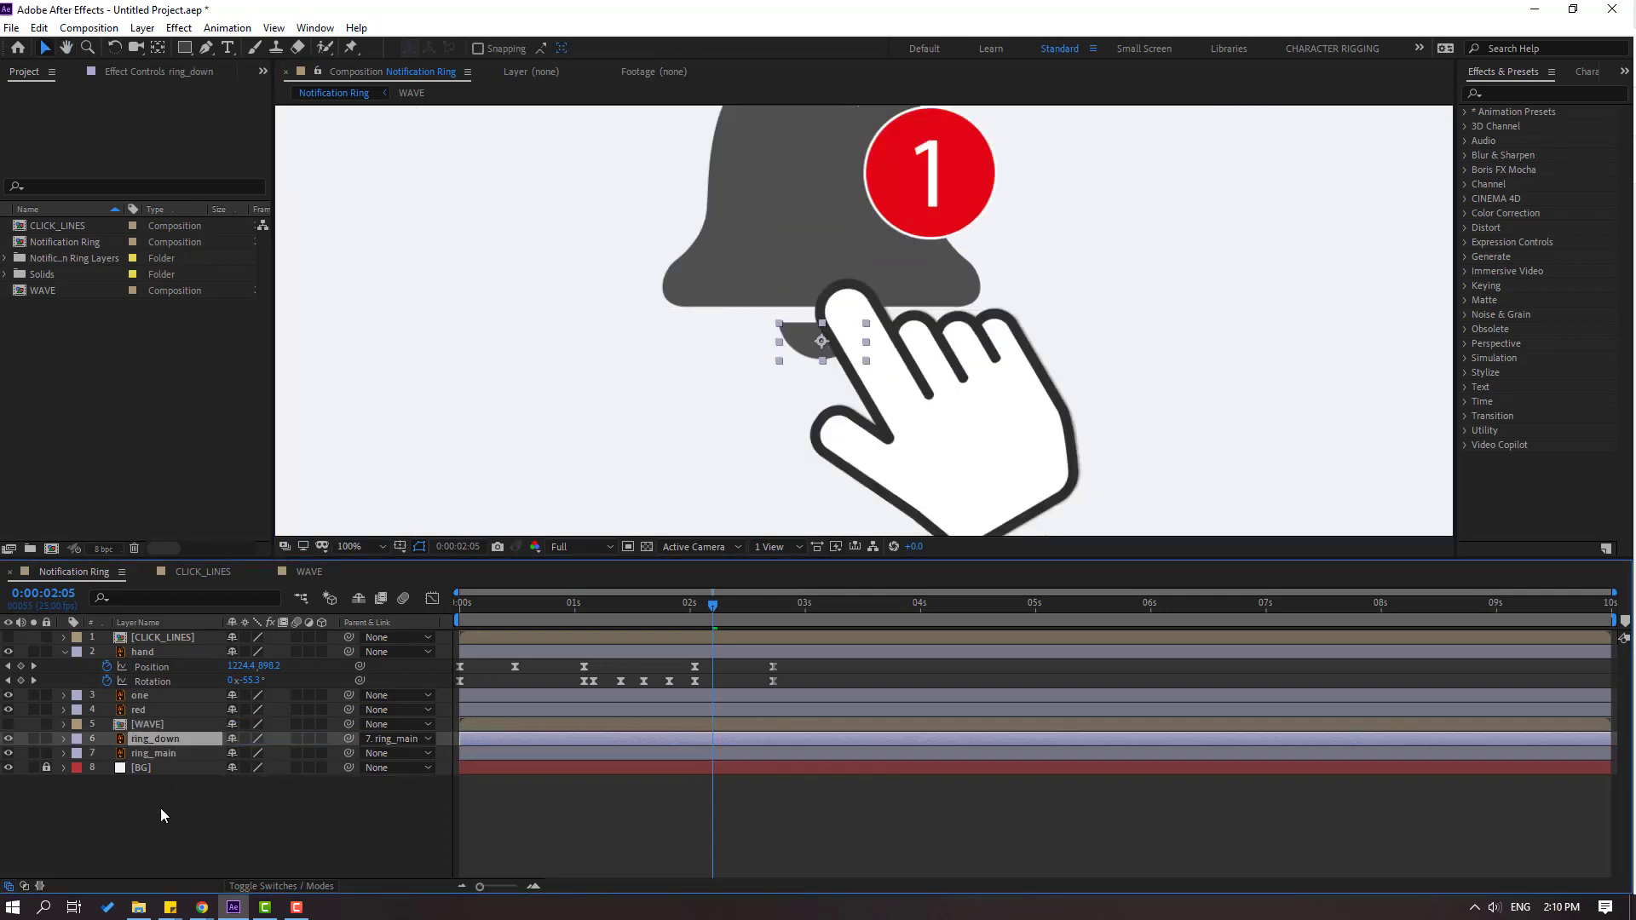
Isolate the ring_down layer, move its anchor point up near the clapper's flat top edge, and end the isolation
{"action": "left_click", "coordinate": [33, 738]}
{"action": "scroll", "coordinate": [785, 341], "scroll_direction": "up", "scroll_amount": 2}
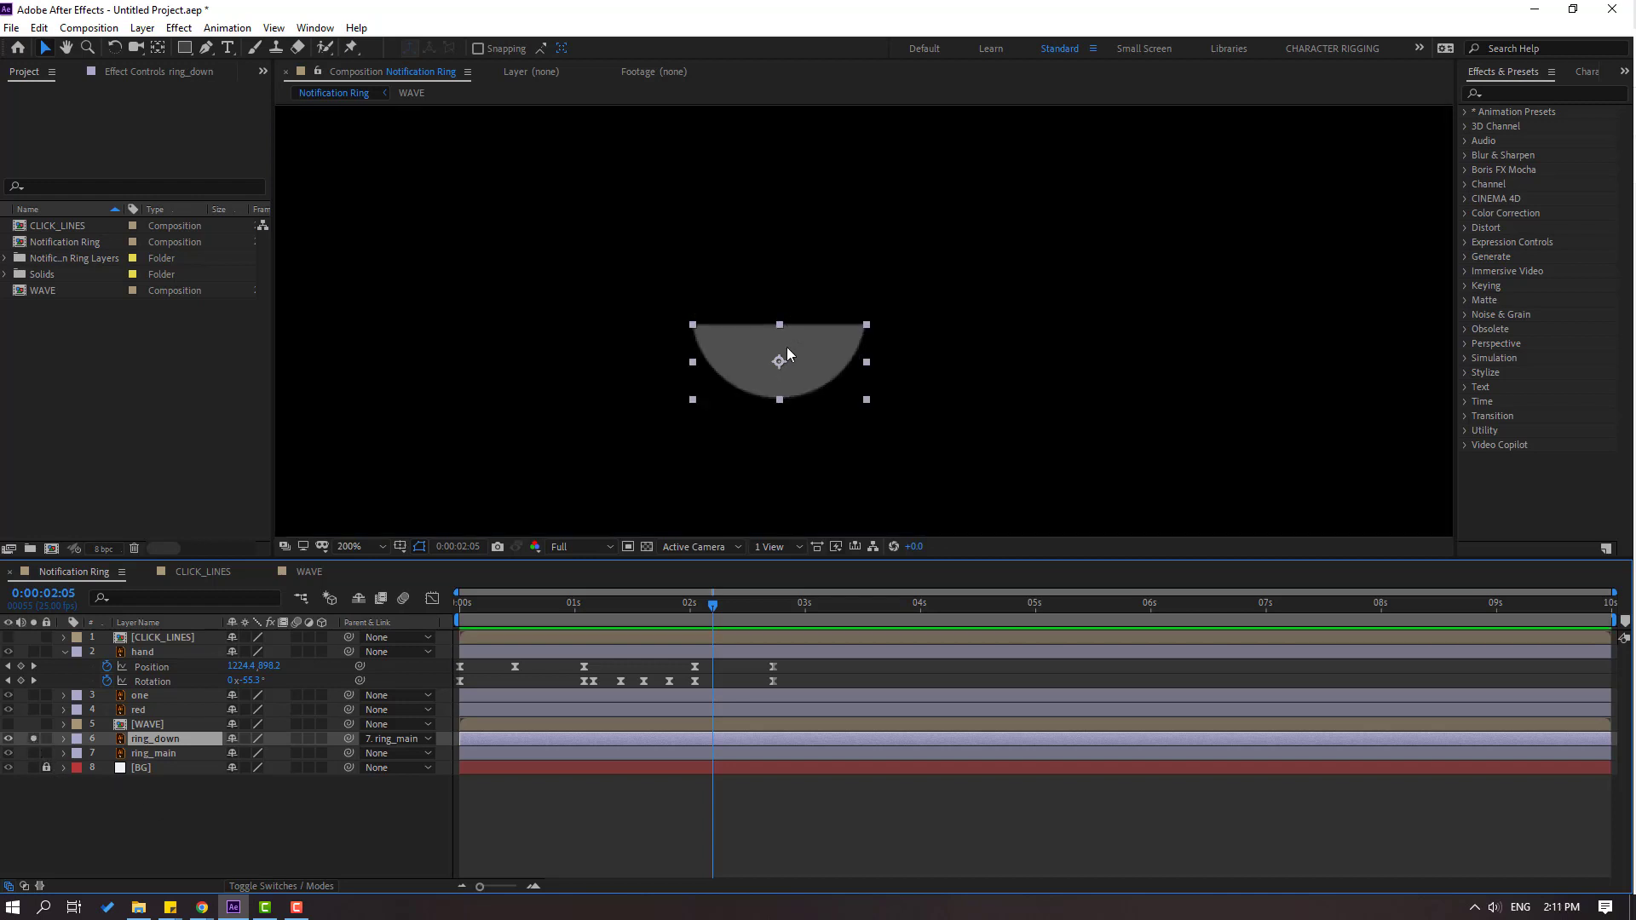
{"action": "scroll", "coordinate": [786, 346], "scroll_direction": "up", "scroll_amount": 2}
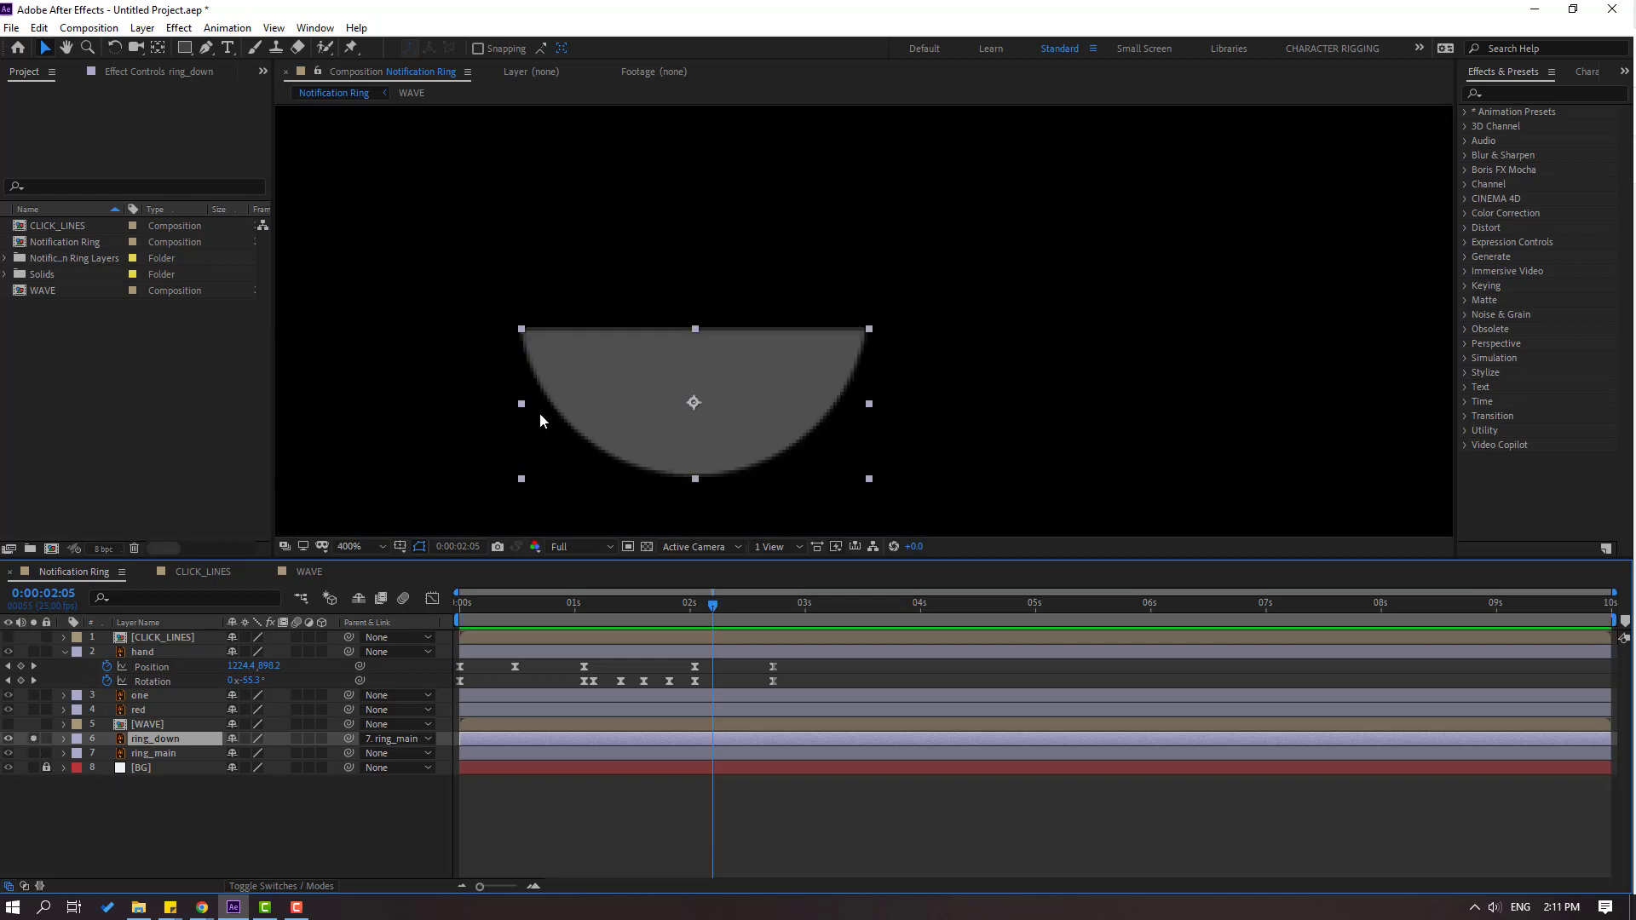
{"action": "left_click", "coordinate": [155, 51]}
{"action": "scroll", "coordinate": [825, 456], "scroll_direction": "down", "scroll_amount": 2}
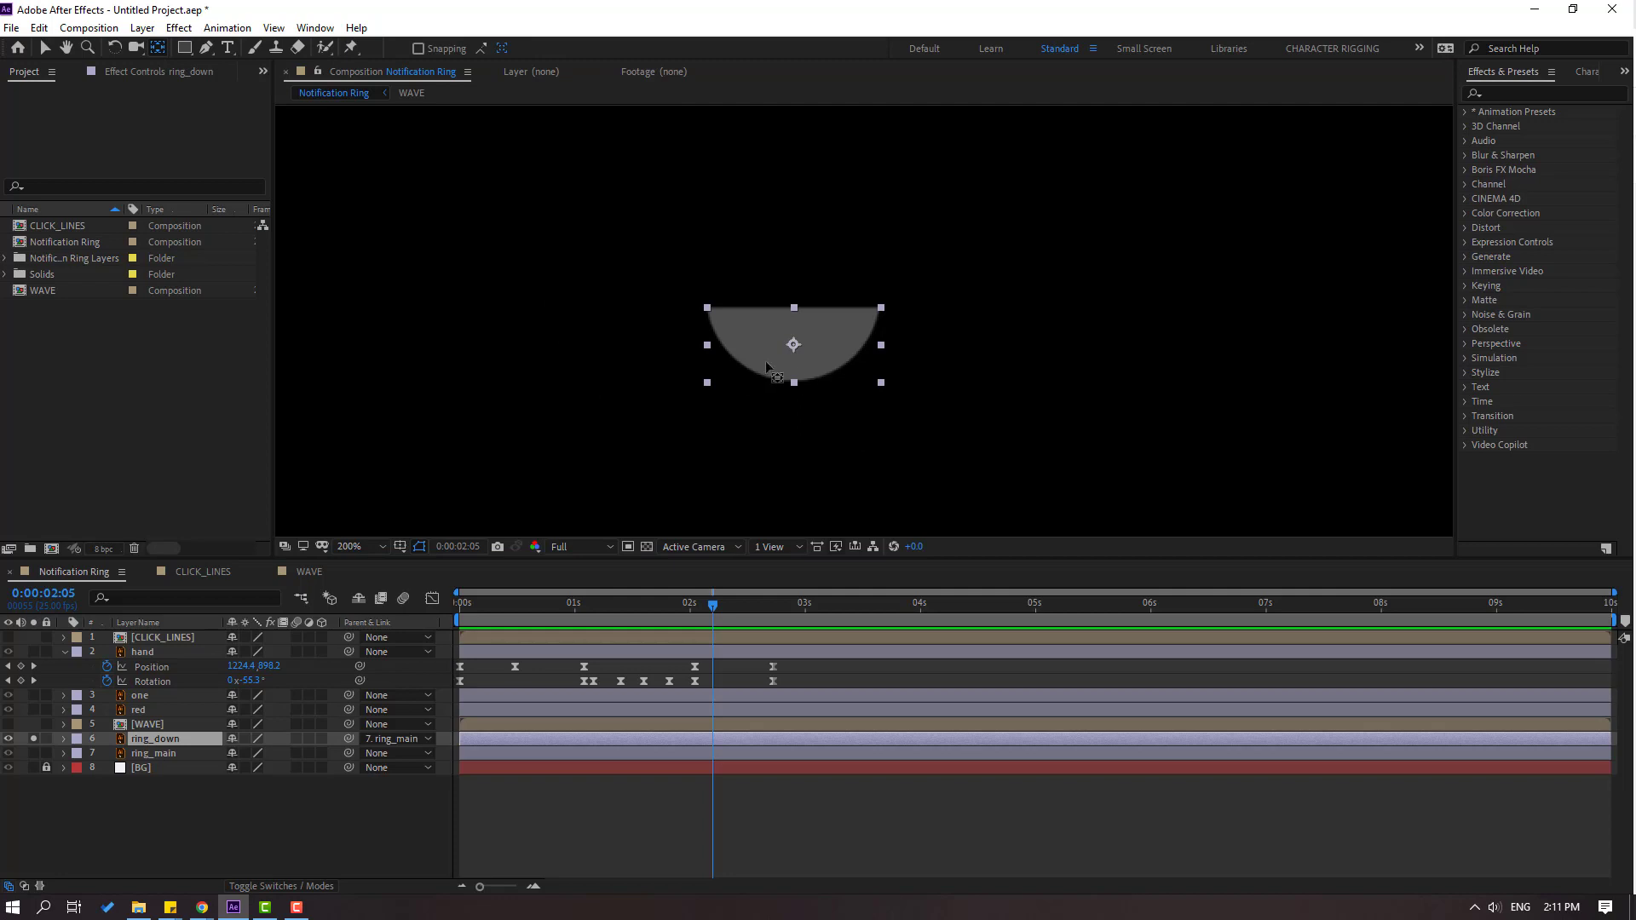
{"action": "scroll", "coordinate": [766, 367], "scroll_direction": "up", "scroll_amount": 2}
{"action": "left_click_drag", "start_coordinate": [722, 368], "coordinate": [723, 315]}
{"action": "left_click", "coordinate": [43, 48]}
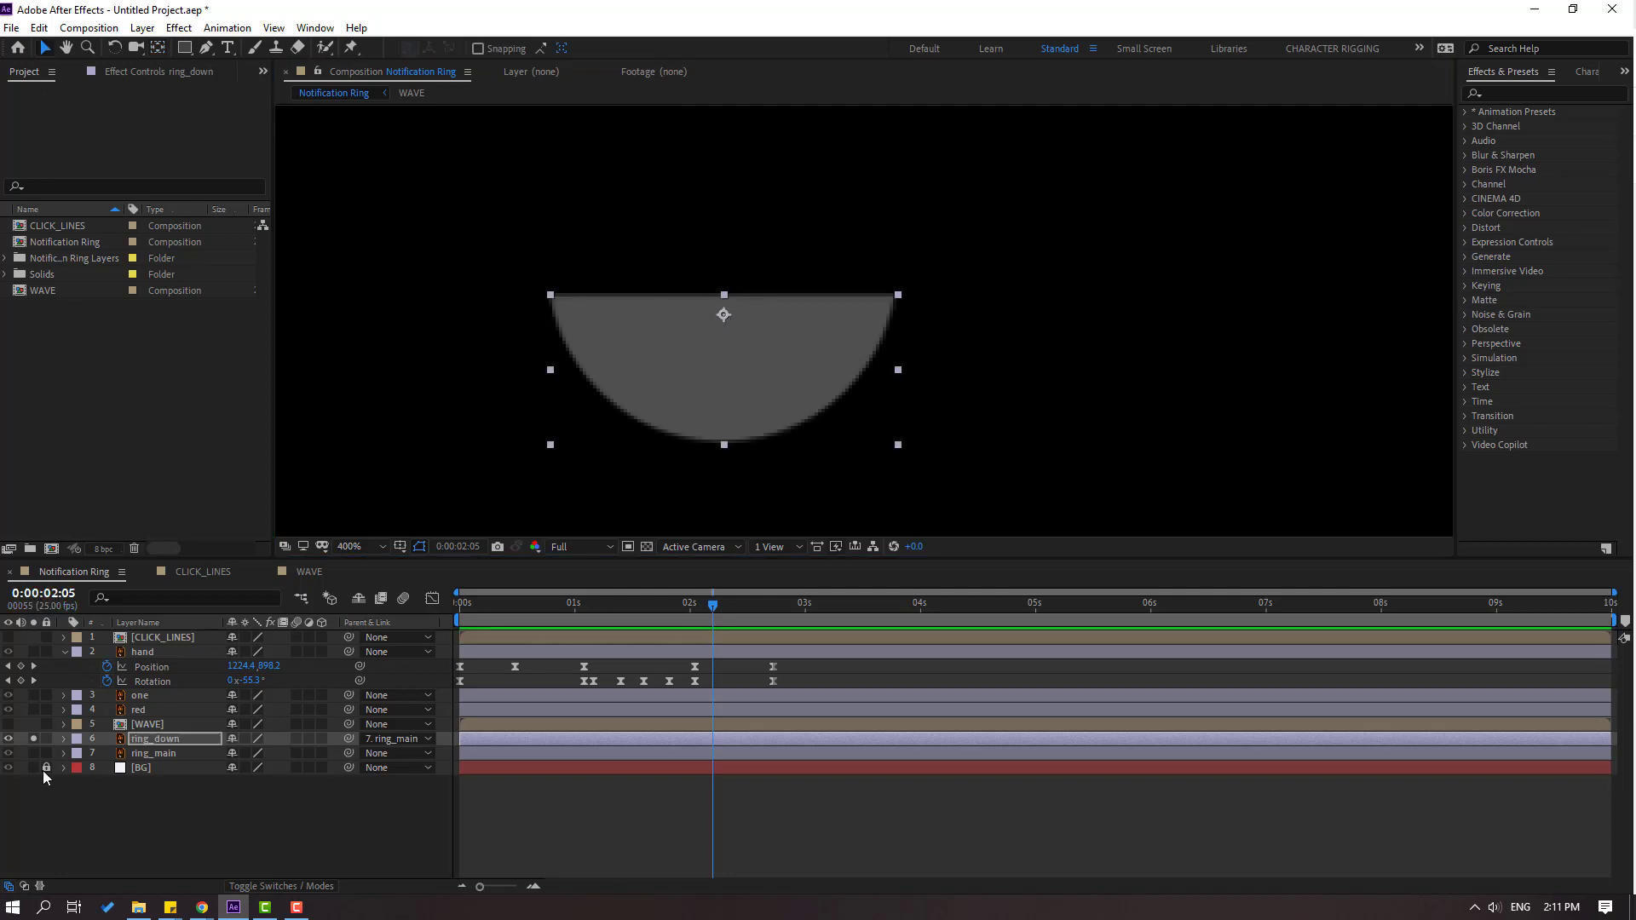
{"action": "left_click", "coordinate": [33, 739]}
{"action": "scroll", "coordinate": [738, 425], "scroll_direction": "down", "scroll_amount": 4}
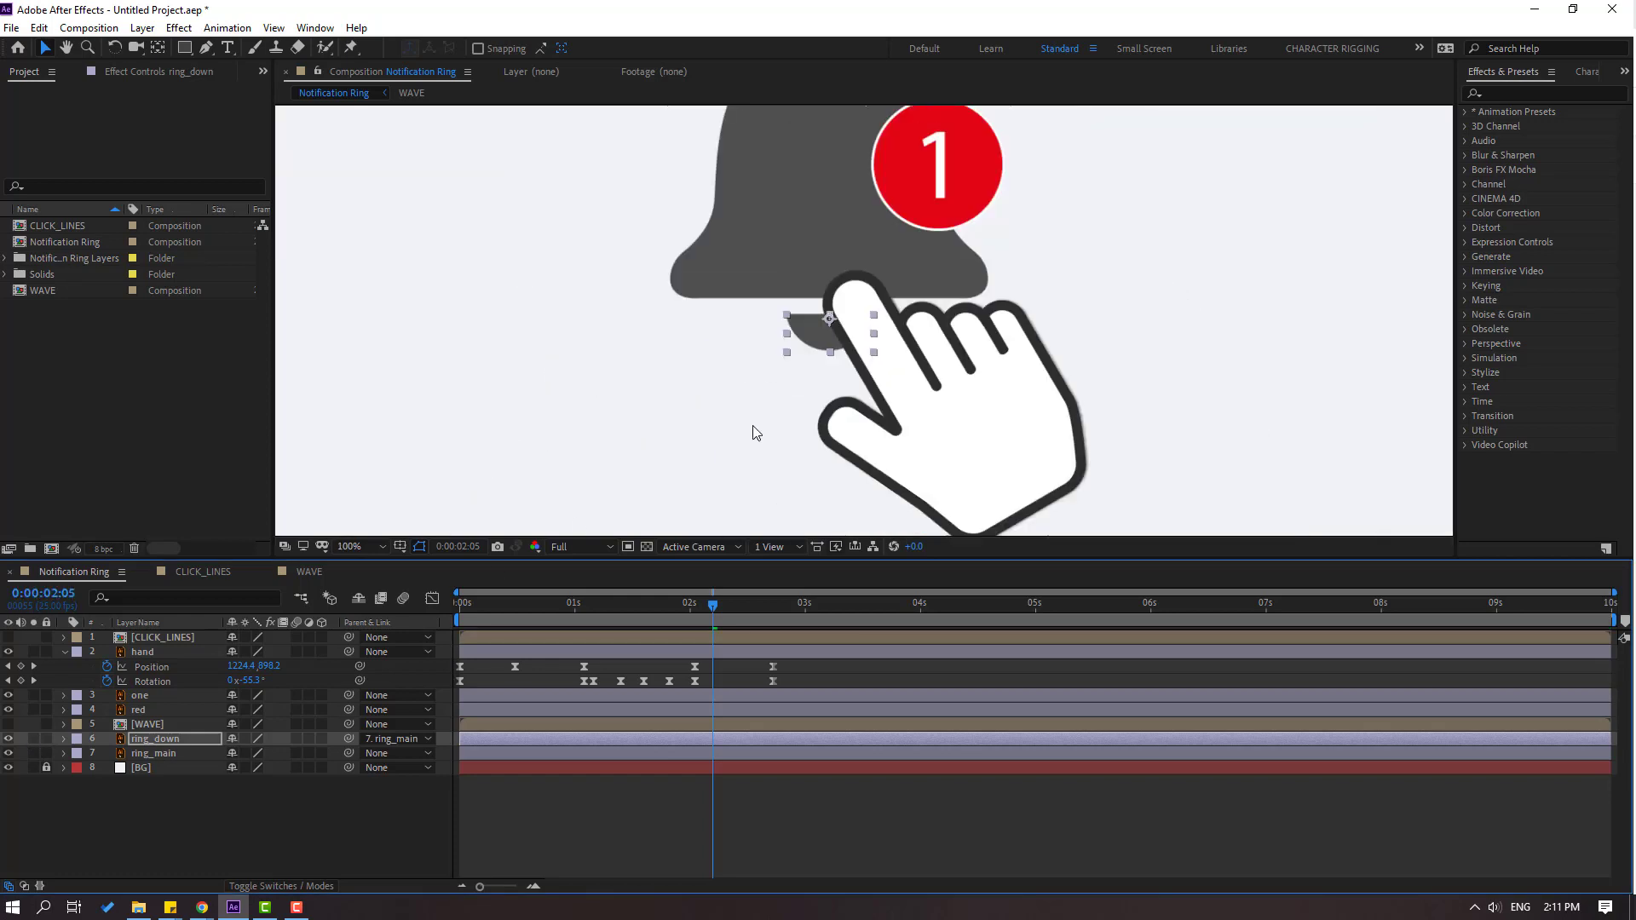
Go to the start of the timeline and solo the ring_main and ring_down layers
{"action": "scroll", "coordinate": [756, 385], "scroll_direction": "down", "scroll_amount": 1}
{"action": "scroll", "coordinate": [773, 397], "scroll_direction": "up", "scroll_amount": 1}
{"action": "left_click_drag", "start_coordinate": [937, 200], "coordinate": [915, 281]}
{"action": "left_click_drag", "start_coordinate": [690, 607], "coordinate": [452, 612]}
{"action": "left_click", "coordinate": [178, 835]}
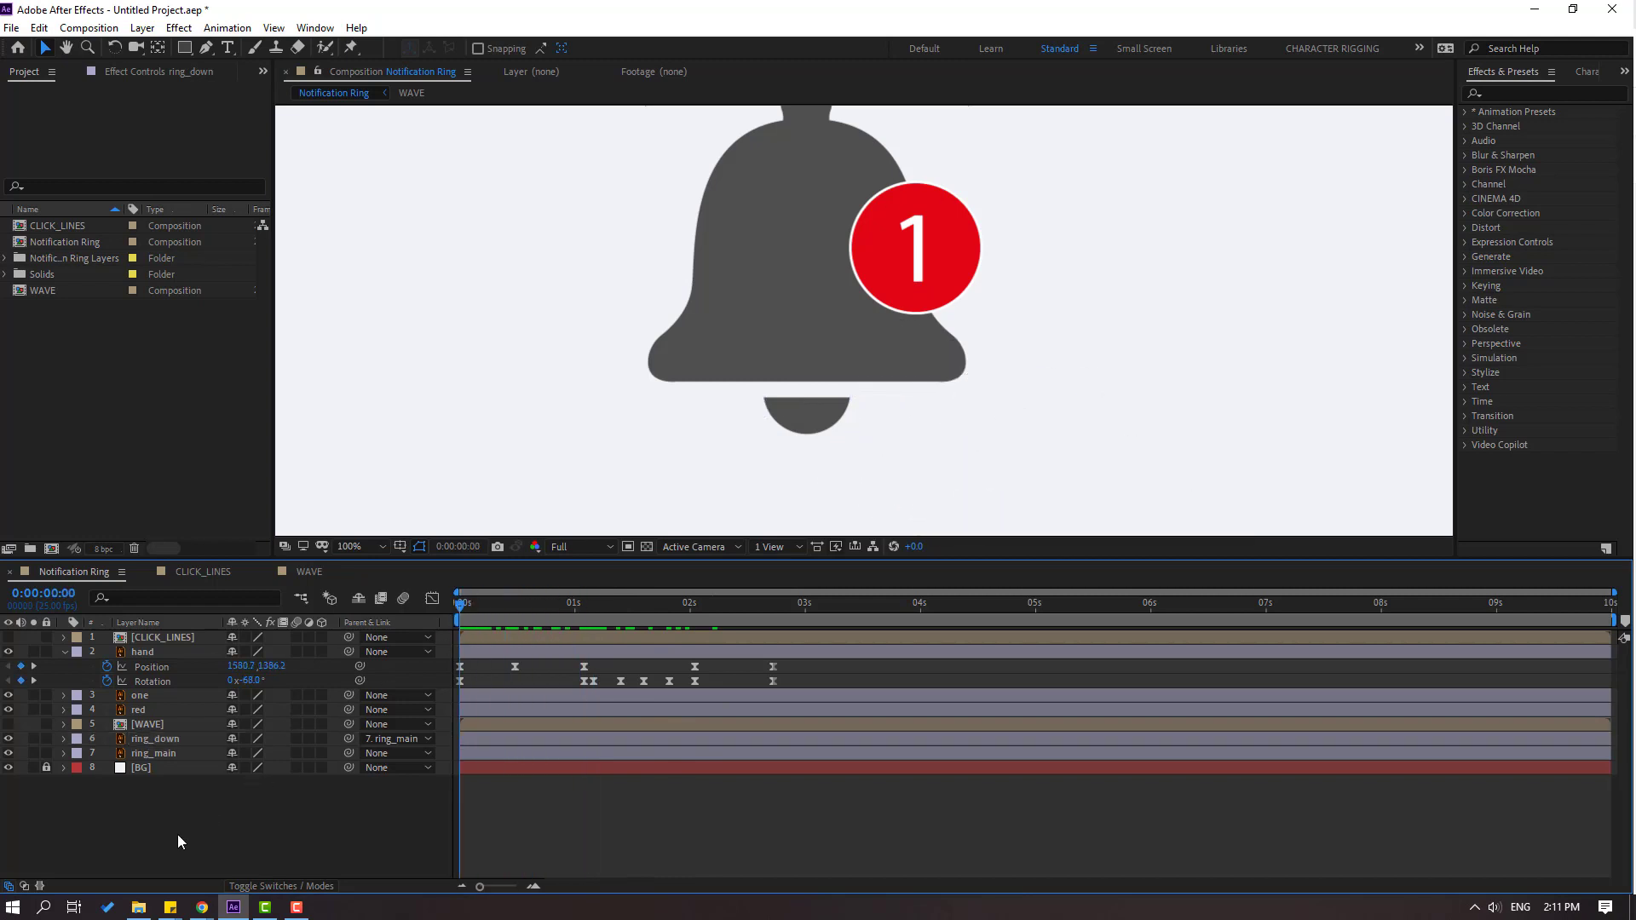
{"action": "left_click", "coordinate": [155, 755]}
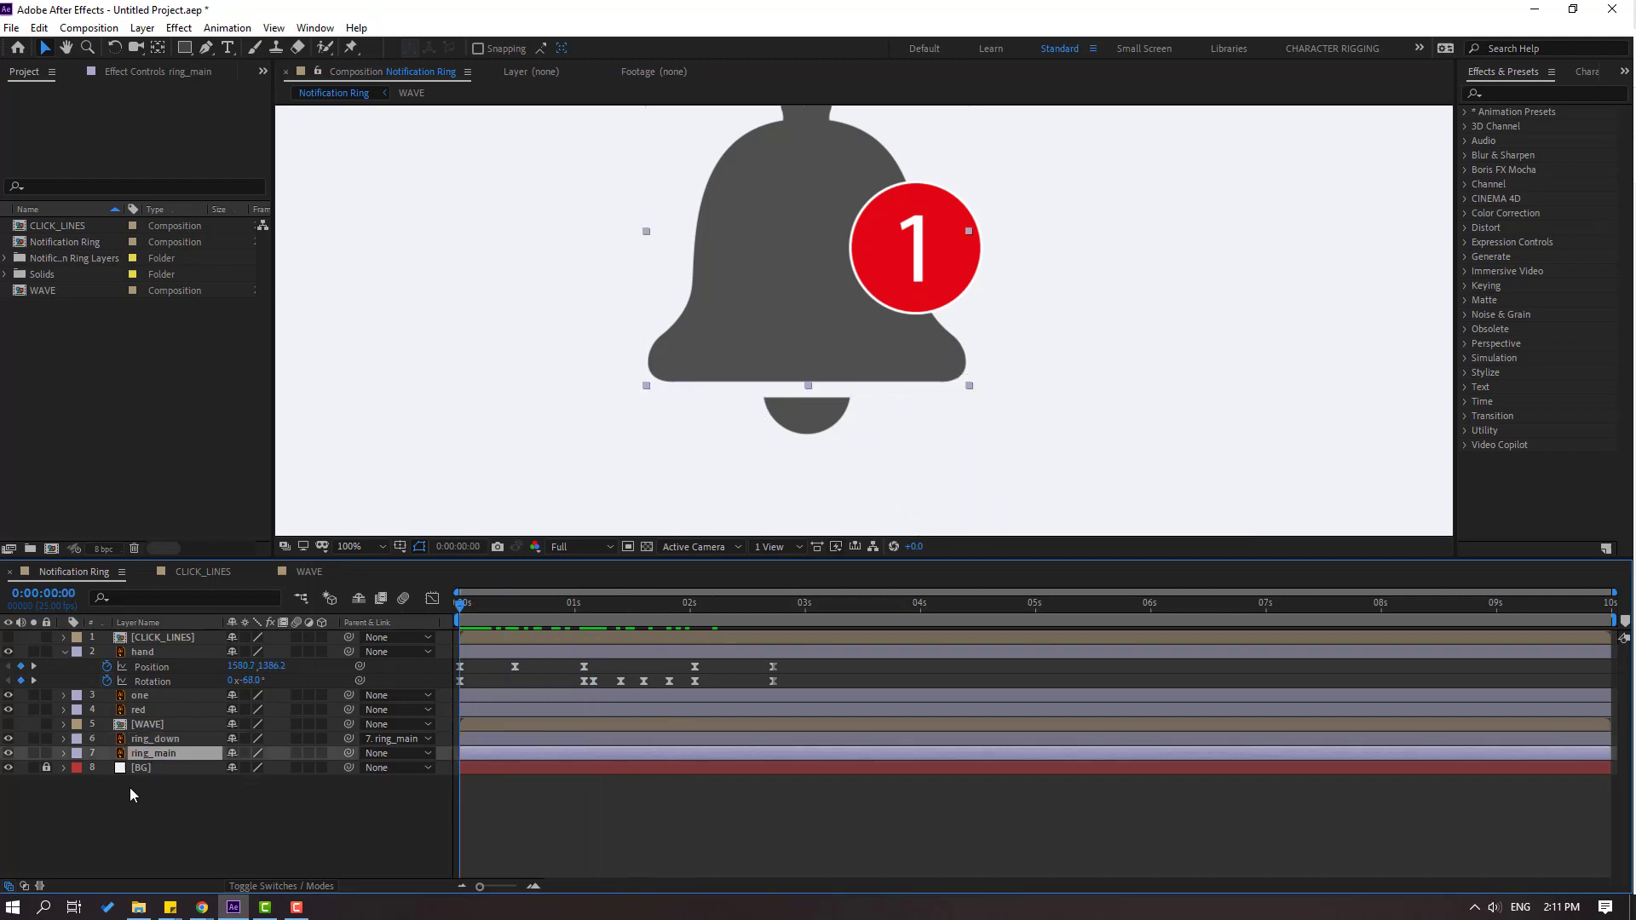
{"action": "left_click", "coordinate": [154, 739], "text": "ctrl"}
{"action": "left_click", "coordinate": [33, 752]}
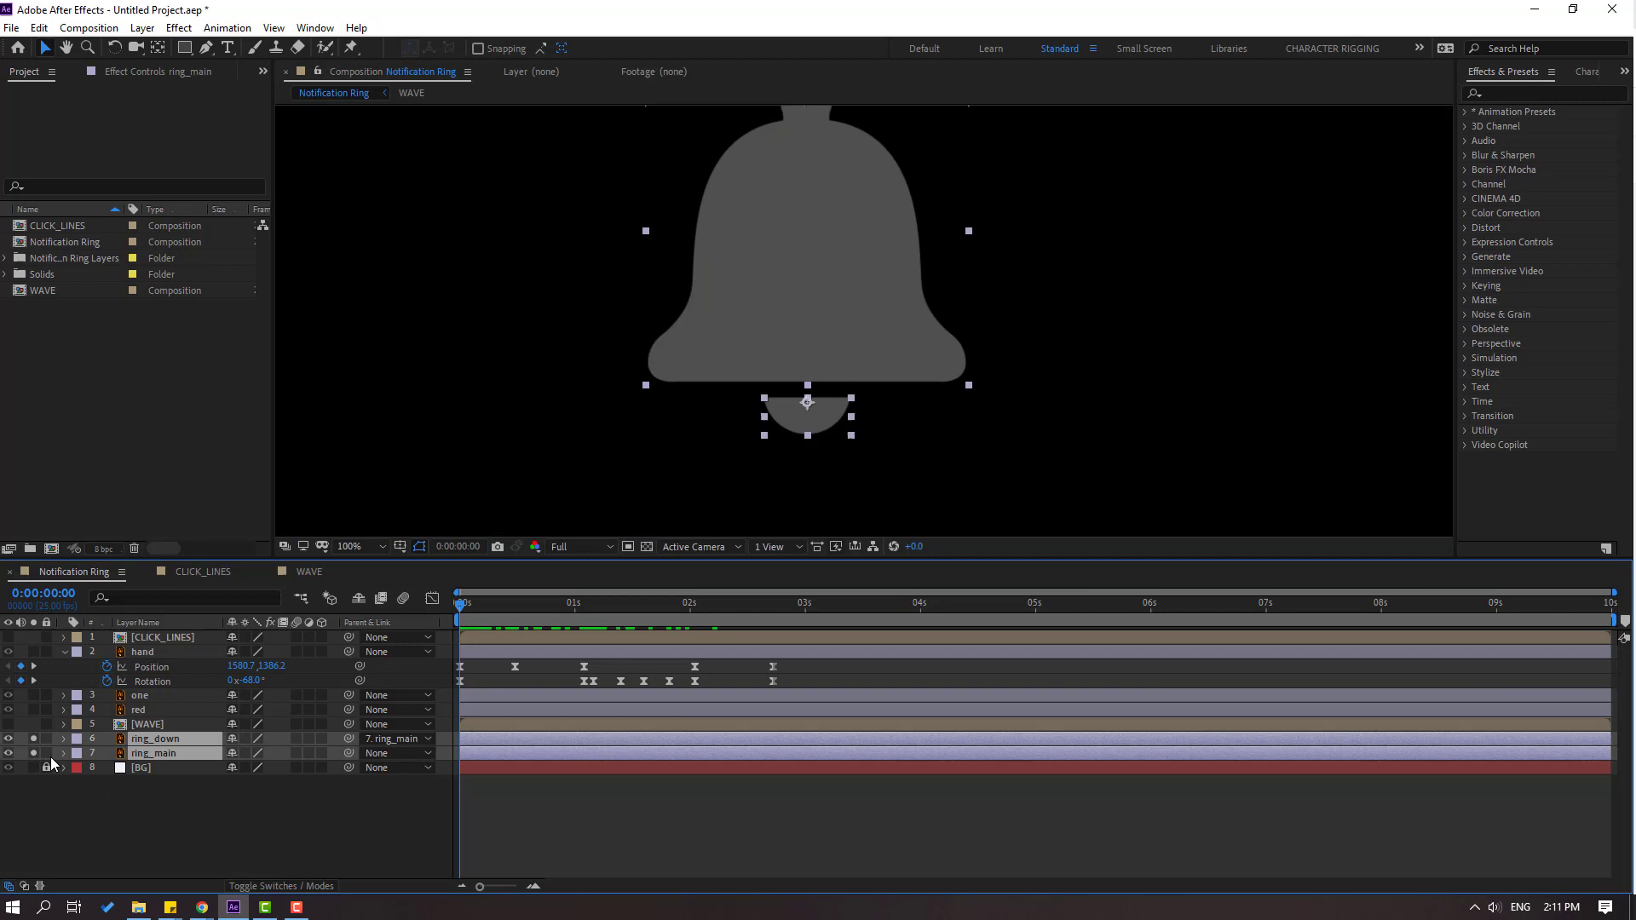
Add ring_main Rotation keyframes of 0° at 0:00:00:00 and 10° at 0:00:00:10
{"action": "left_click", "coordinate": [167, 821]}
{"action": "left_click", "coordinate": [166, 758]}
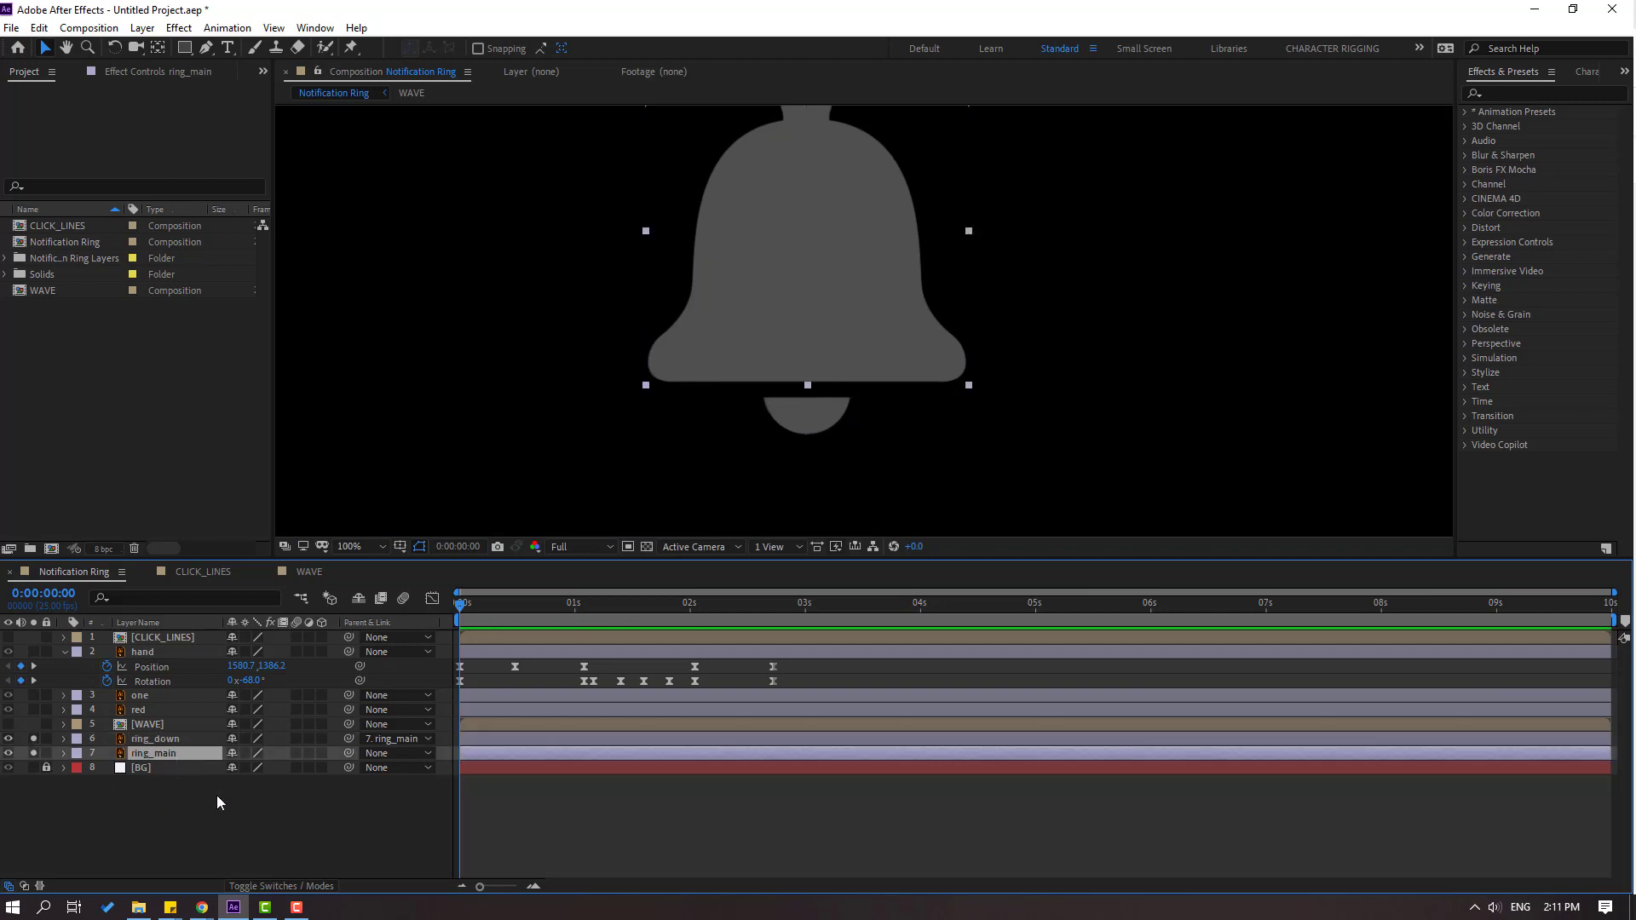
{"action": "key", "text": "r"}
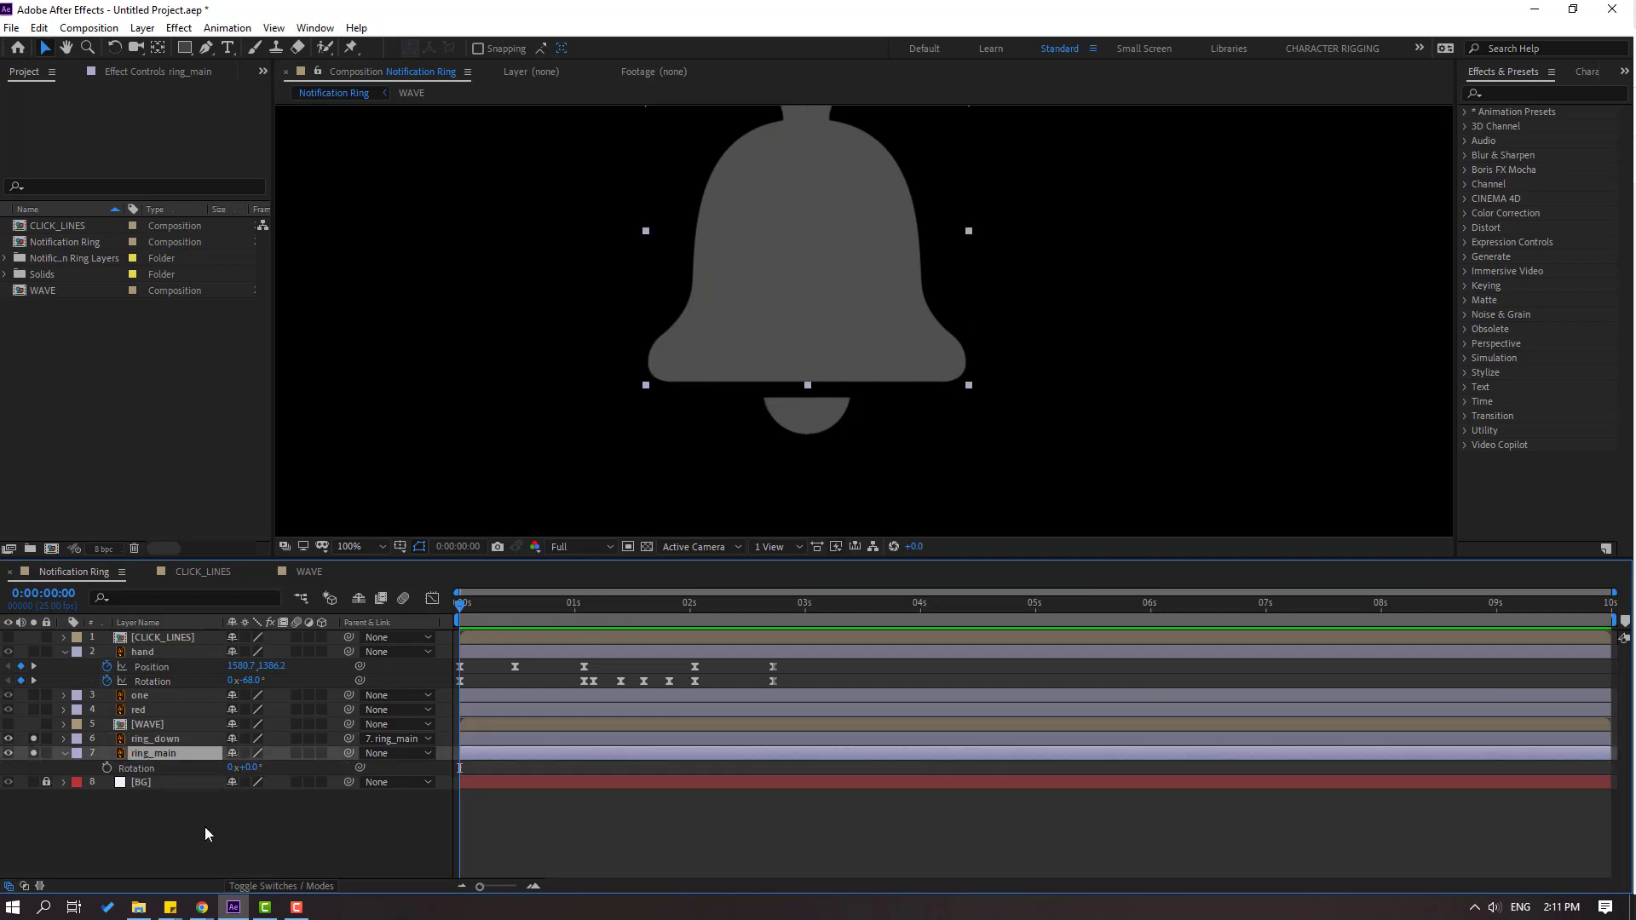
{"action": "left_click", "coordinate": [106, 768]}
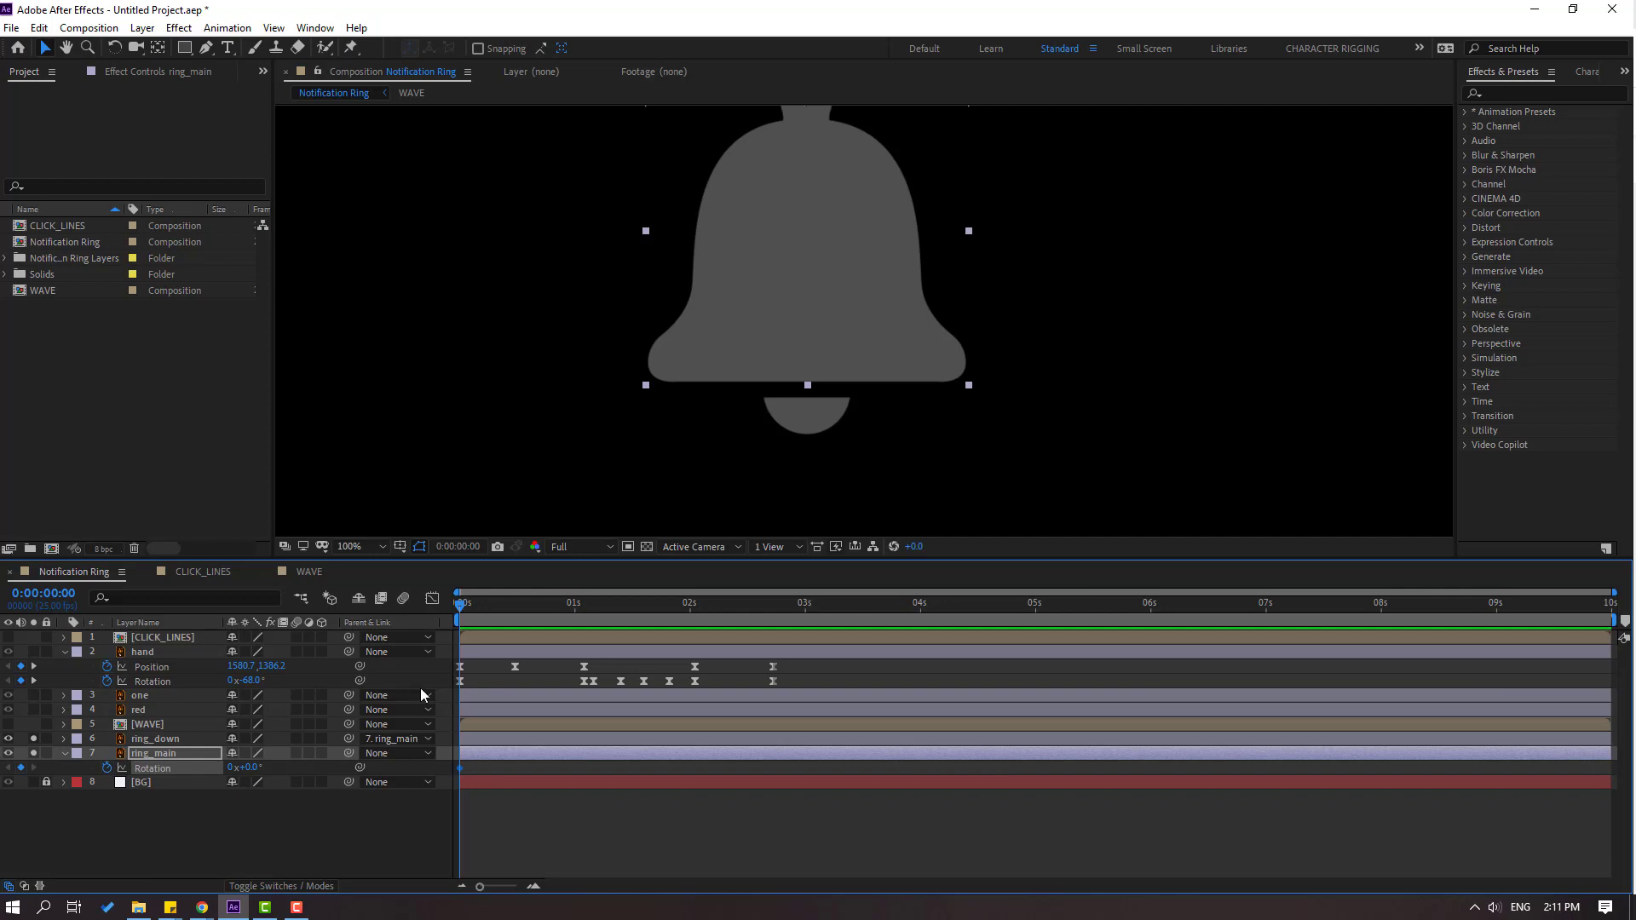
{"action": "key", "text": "alt+shift+j"}
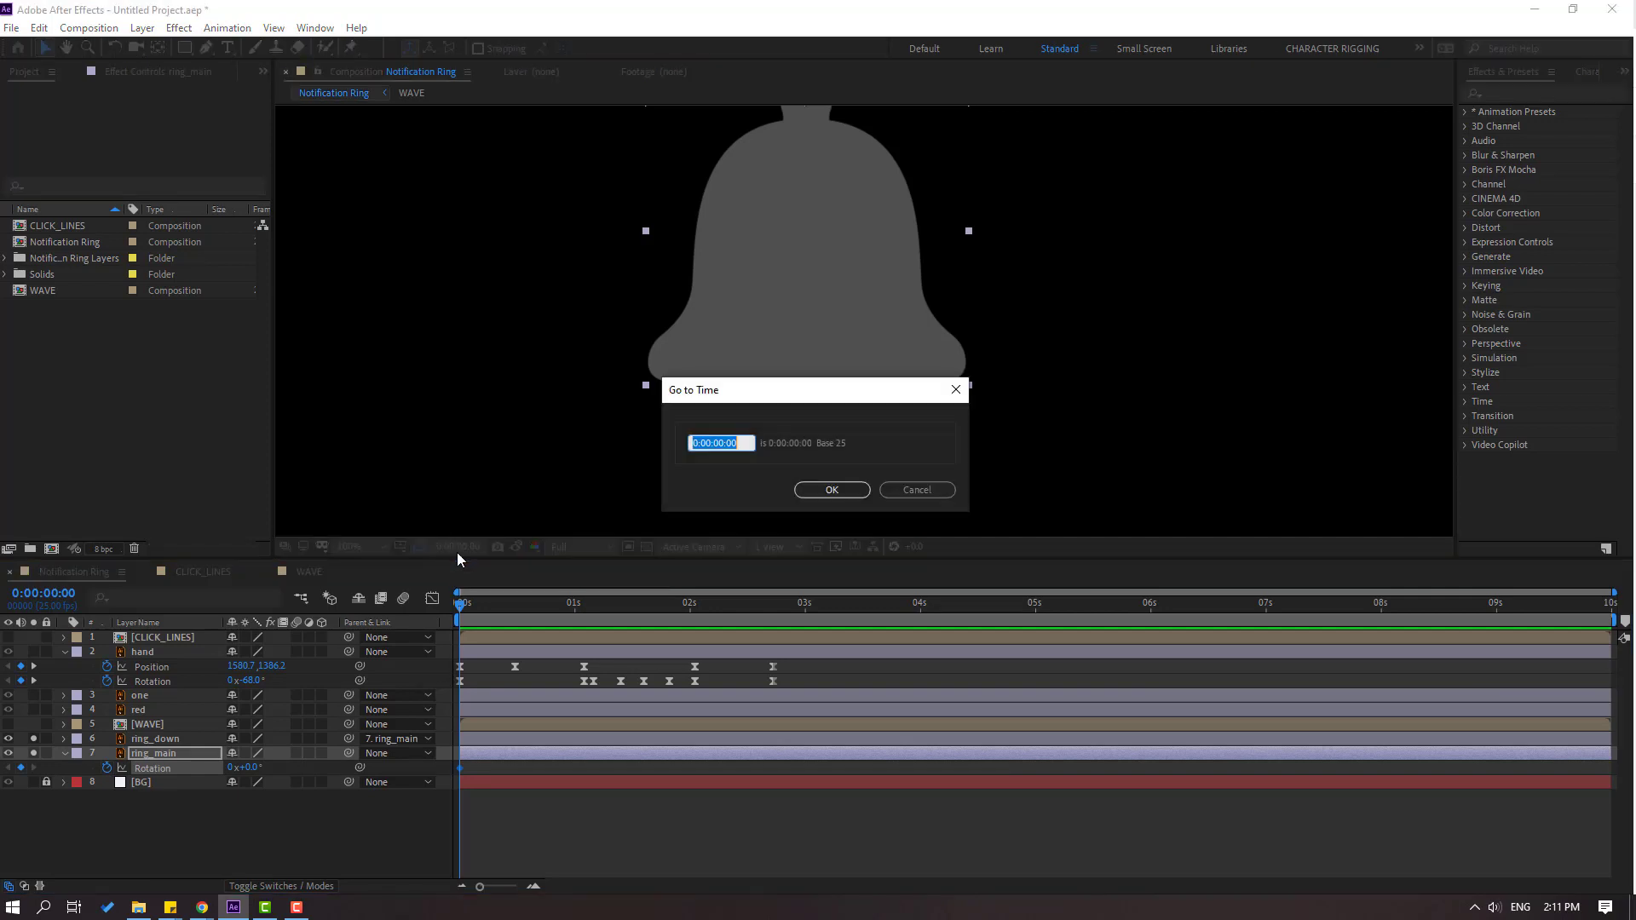
{"action": "type", "text": "+10"}
{"action": "left_click", "coordinate": [806, 493]}
{"action": "left_click", "coordinate": [245, 768]}
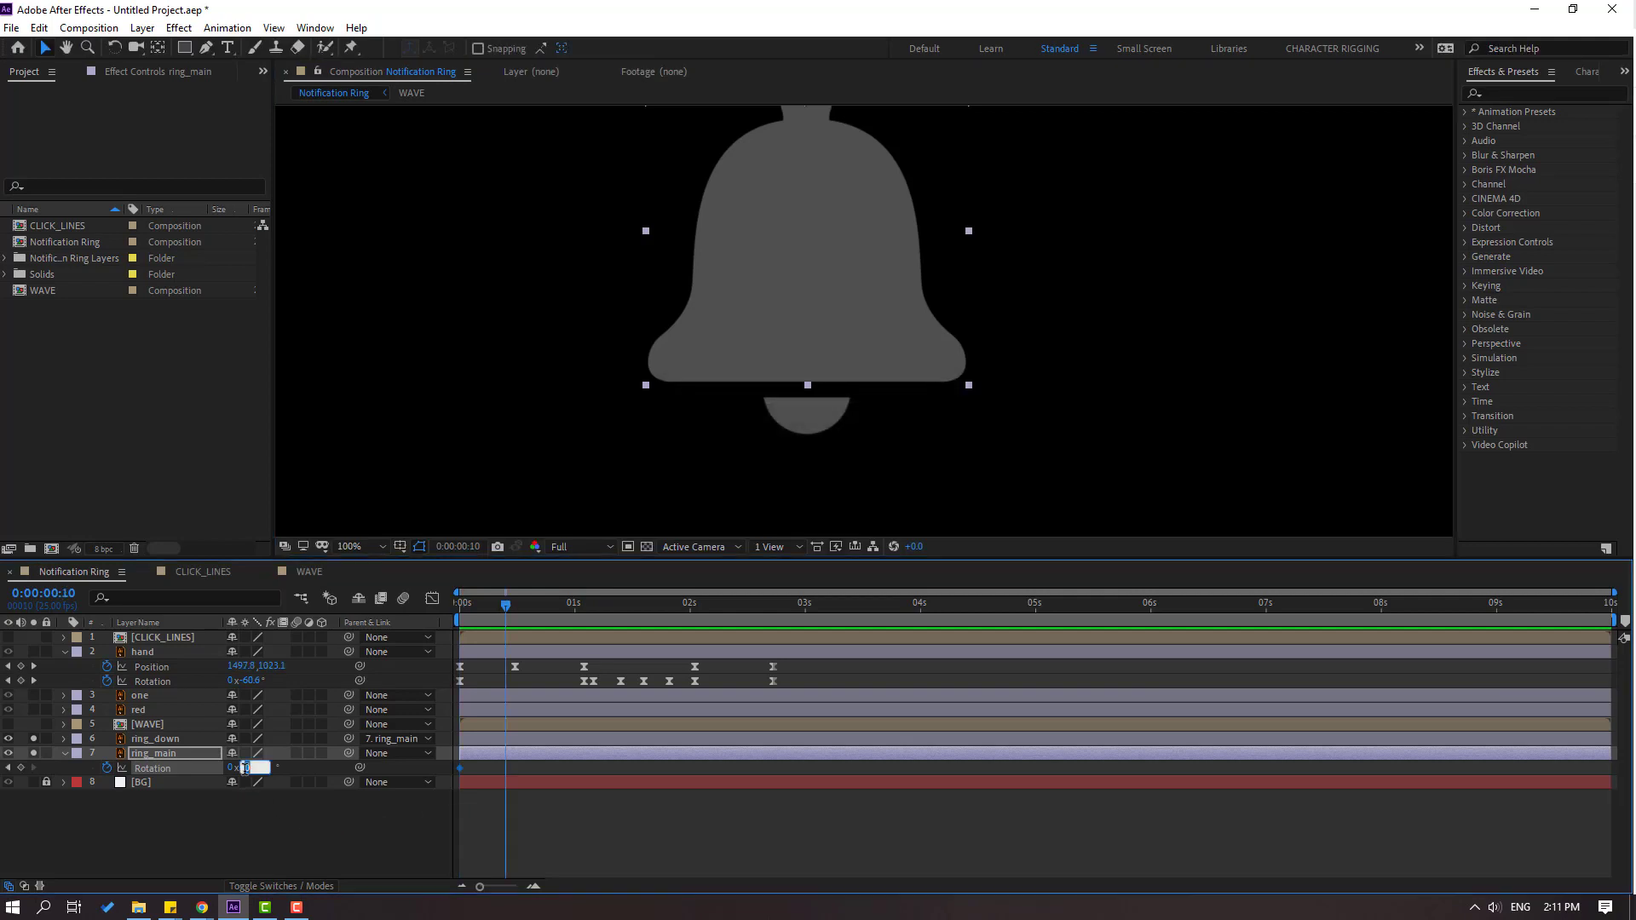
{"action": "type", "text": "10"}
{"action": "key", "text": "Return"}
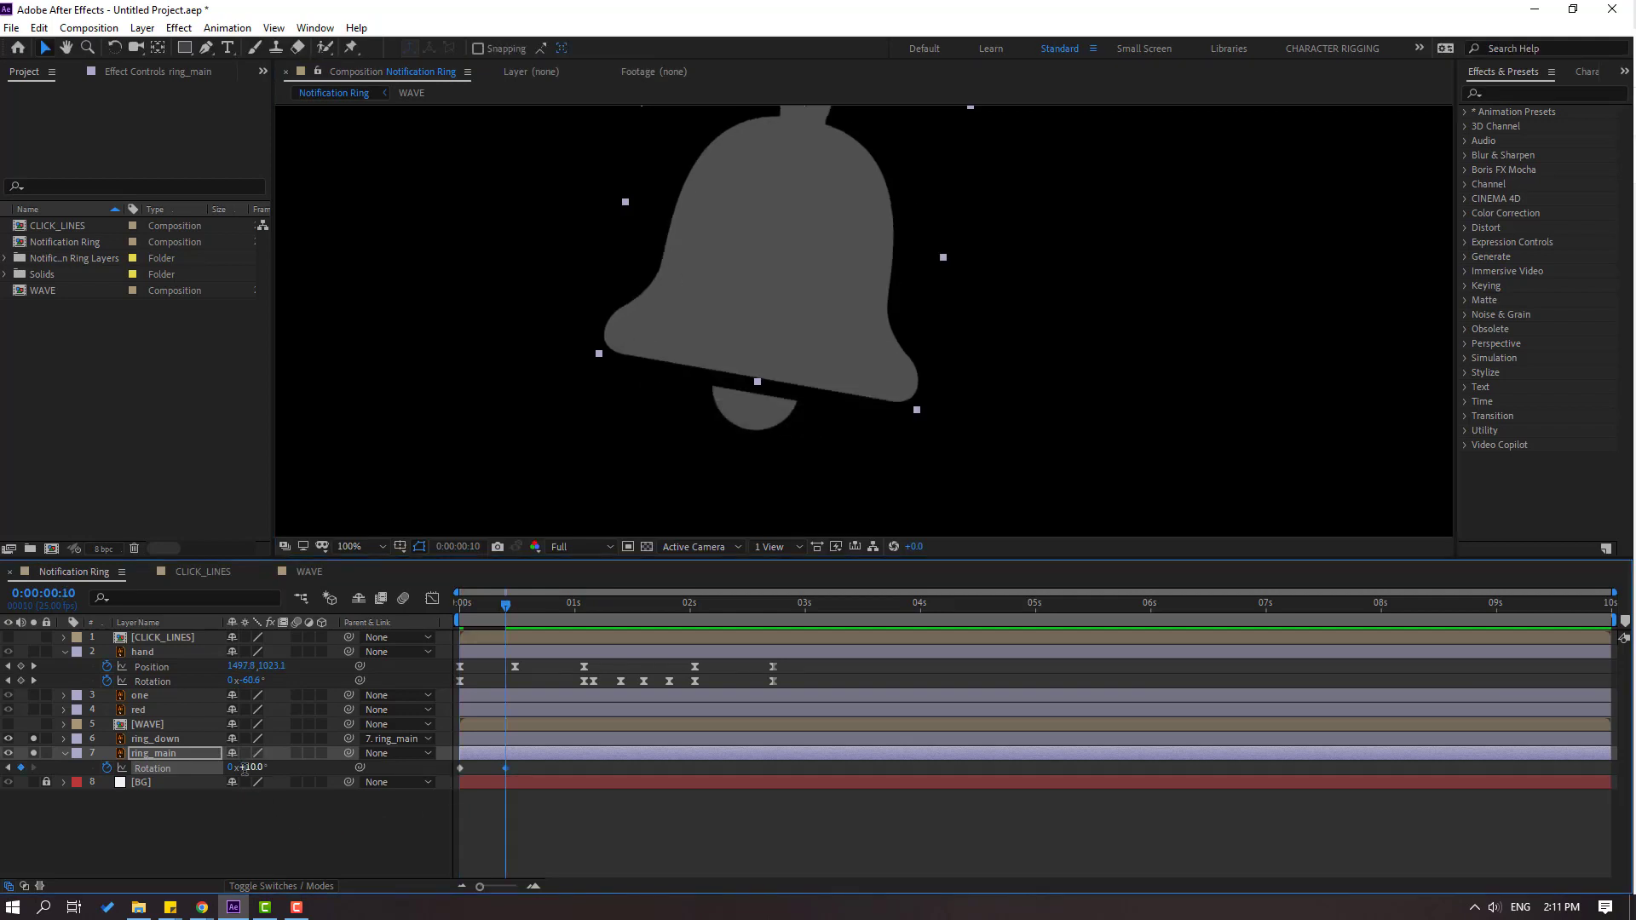
Add ring_main Rotation keyframes of -5° at 0:00:00:20 and 2.5° at 0:00:01:05
{"action": "key", "text": "shift+Page_Down"}
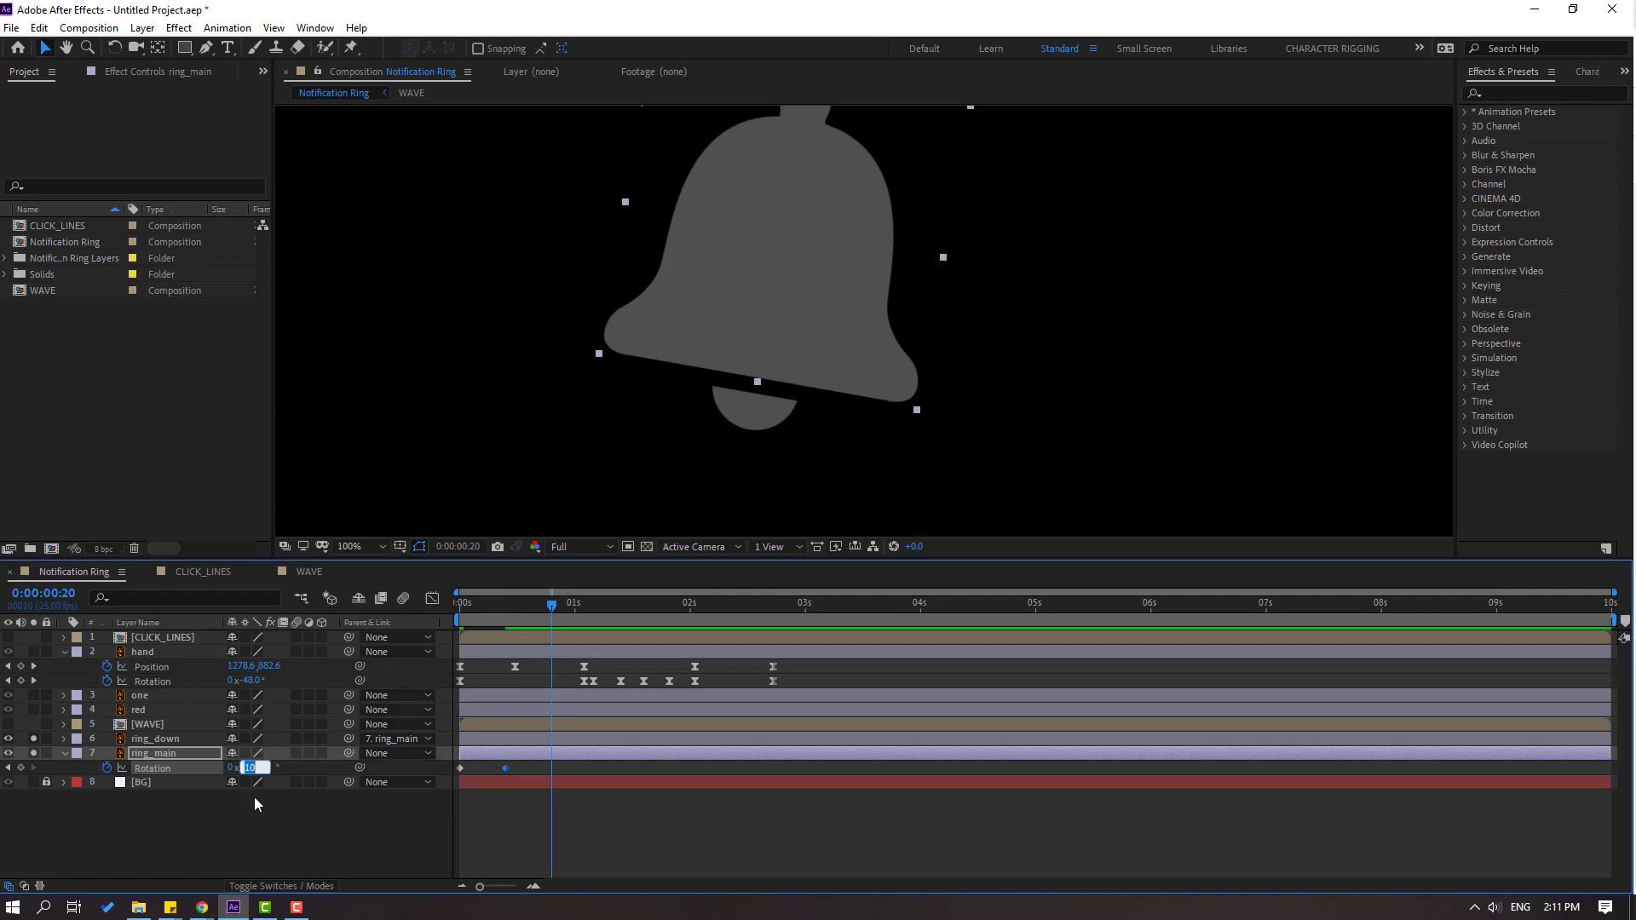
{"action": "key", "text": "Return"}
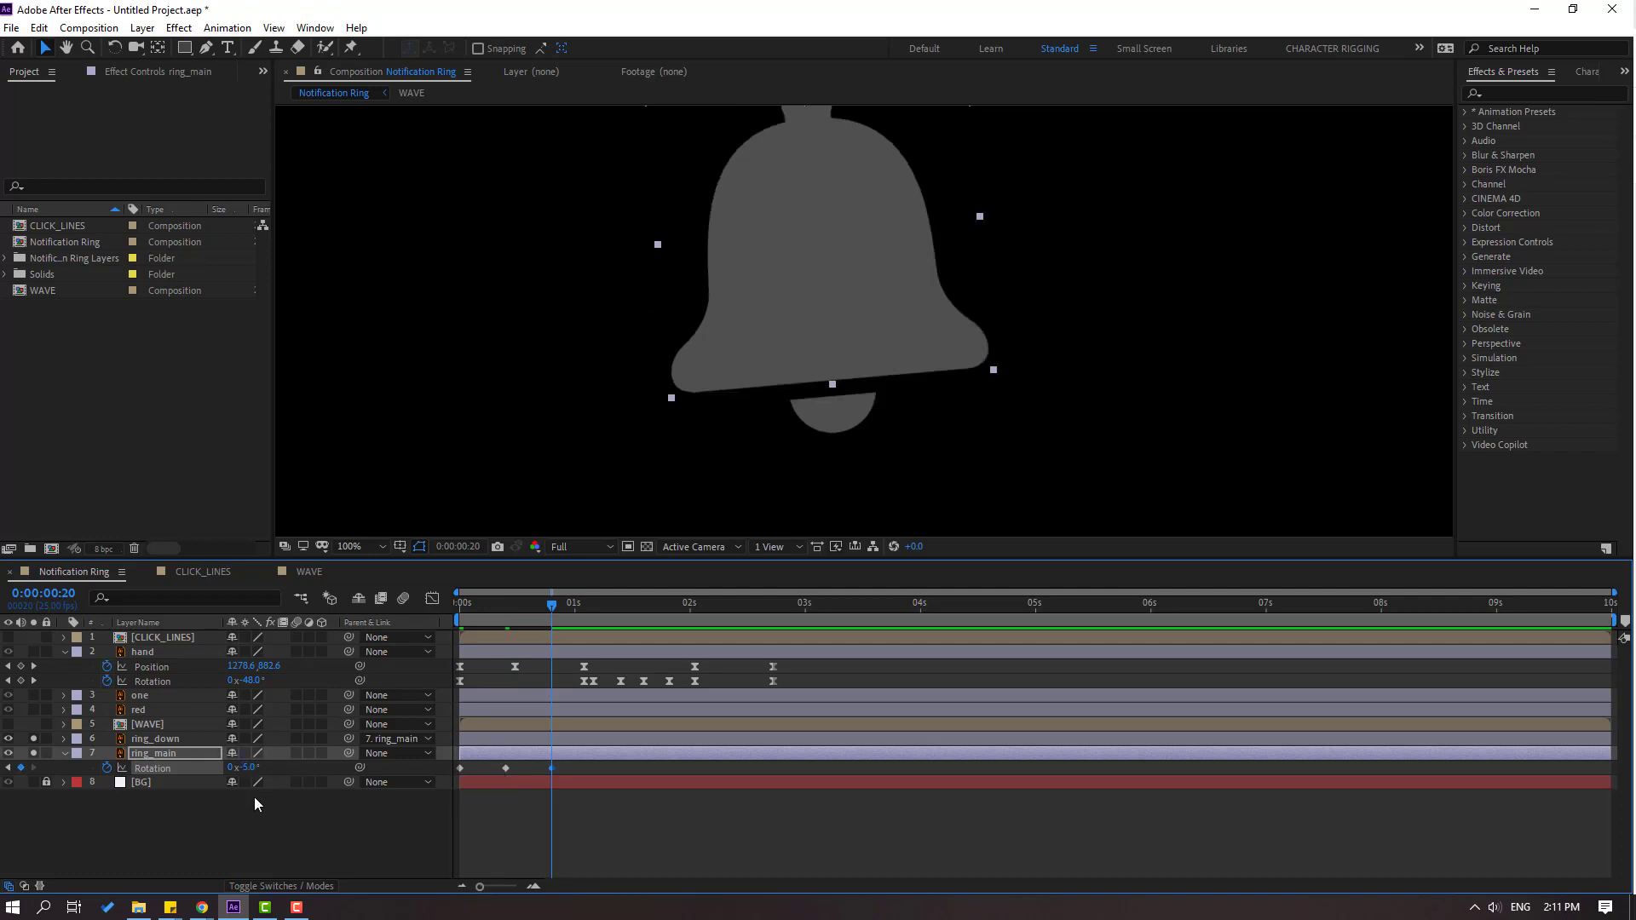
{"action": "key", "text": "shift+Page_Down"}
{"action": "type", "text": "2"}
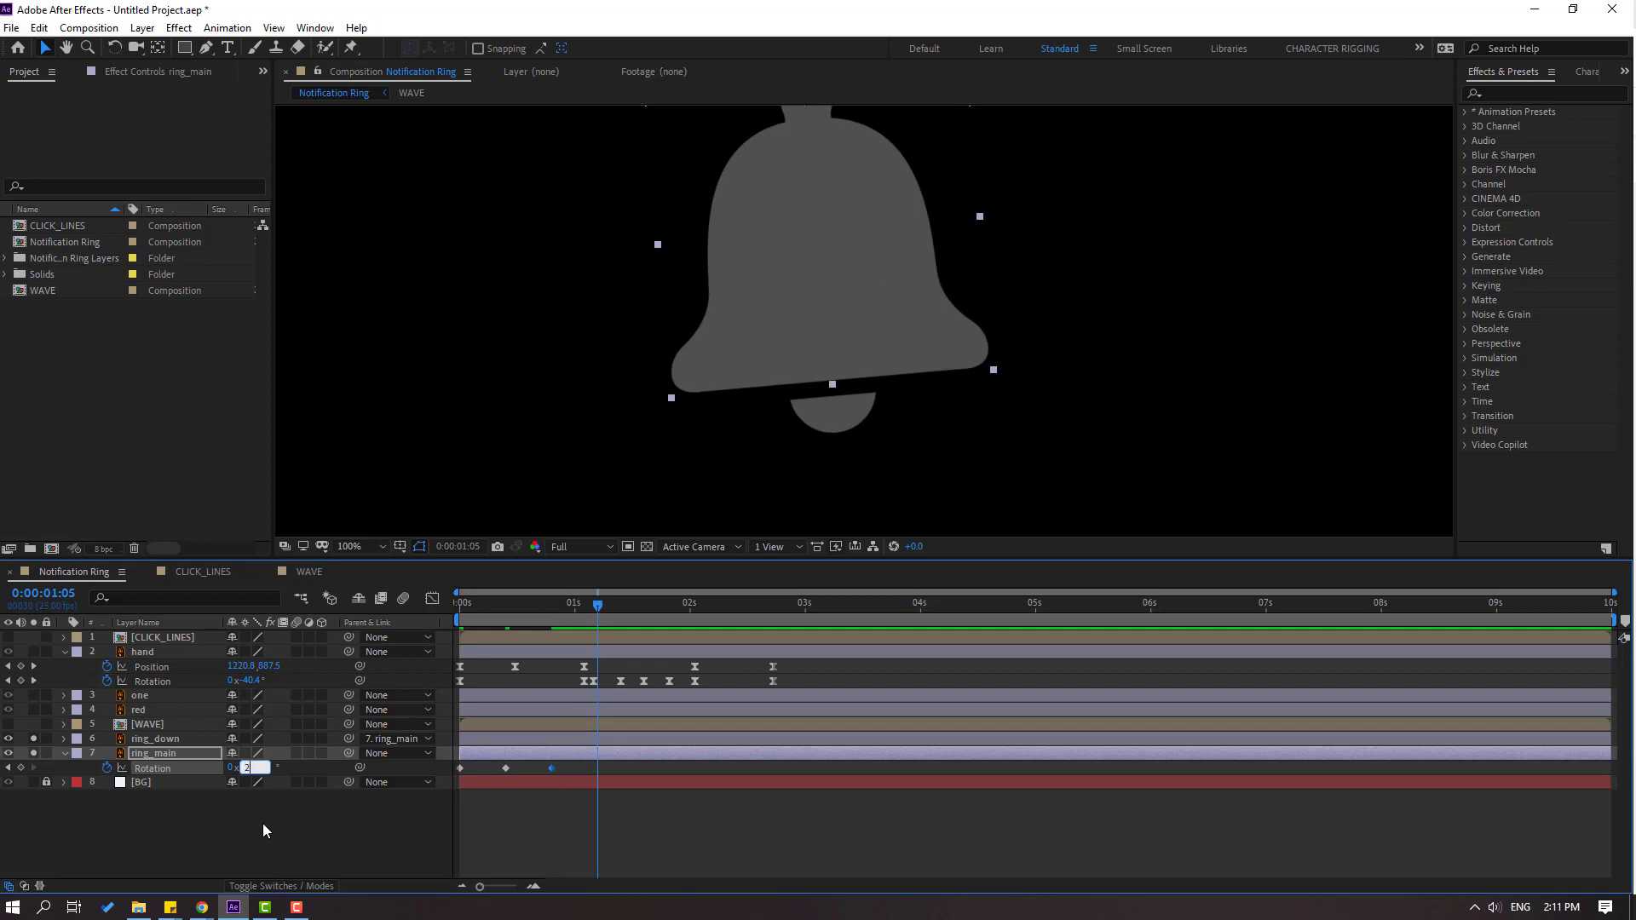
{"action": "type", "text": ".5"}
{"action": "key", "text": "Return"}
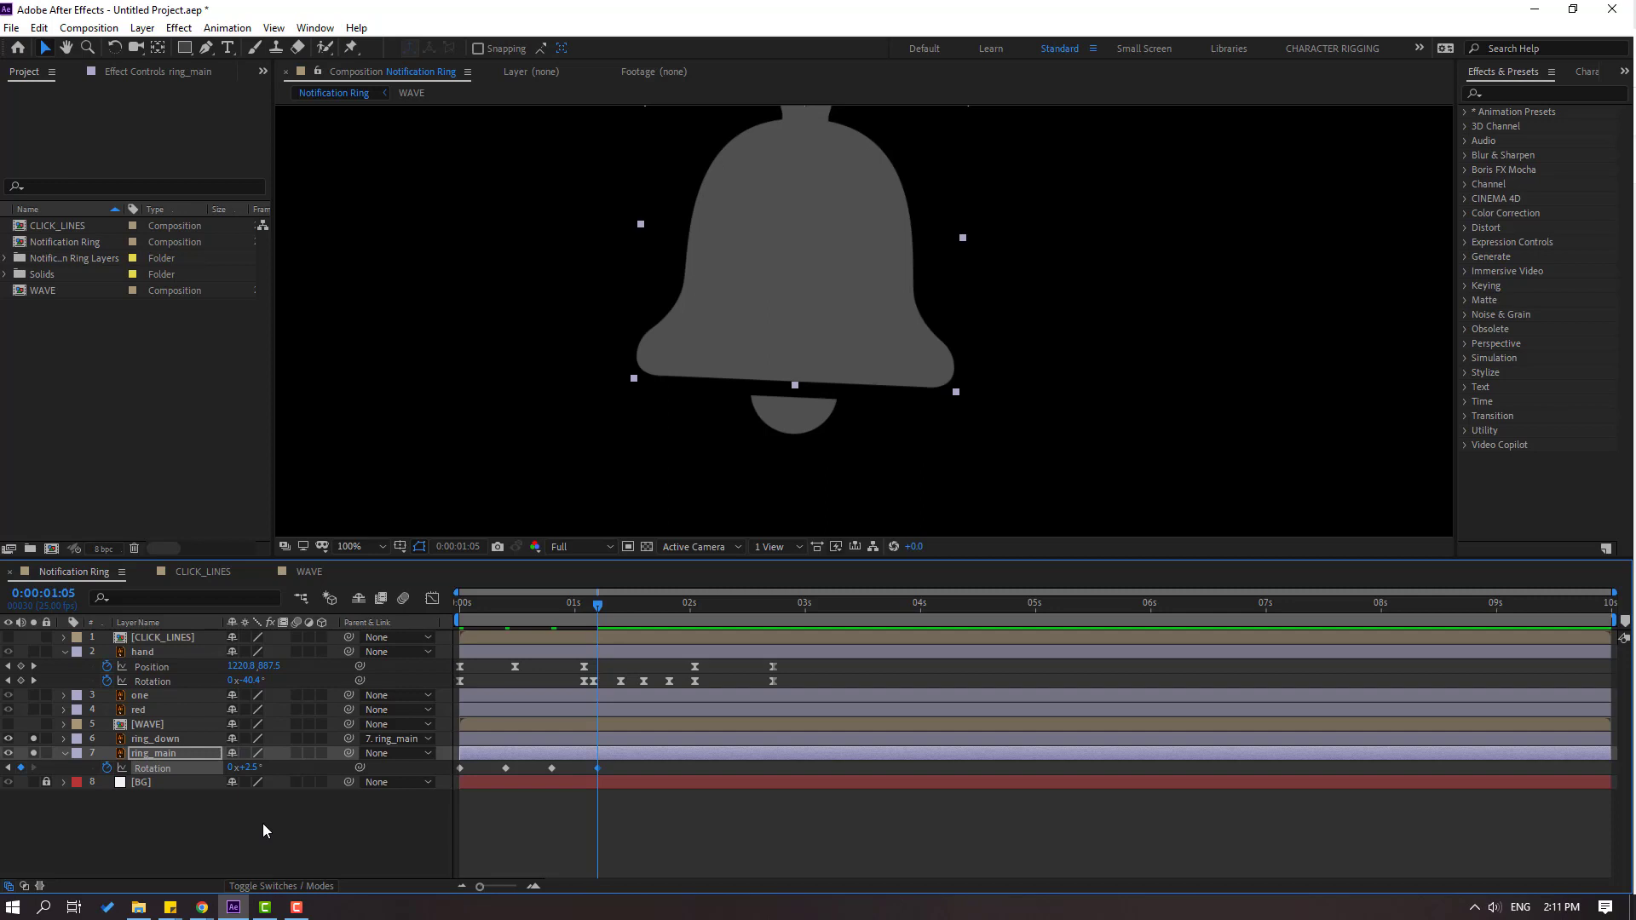
Add ring_main Rotation keyframes of -1.5° at 0:00:01:15 and 1° at 0:00:02:00
{"action": "key", "text": "shift+Page_Down"}
{"action": "left_click", "coordinate": [249, 768]}
{"action": "type", "text": "-1.5"}
{"action": "key", "text": "Return"}
{"action": "key", "text": "shift+Page_Down"}
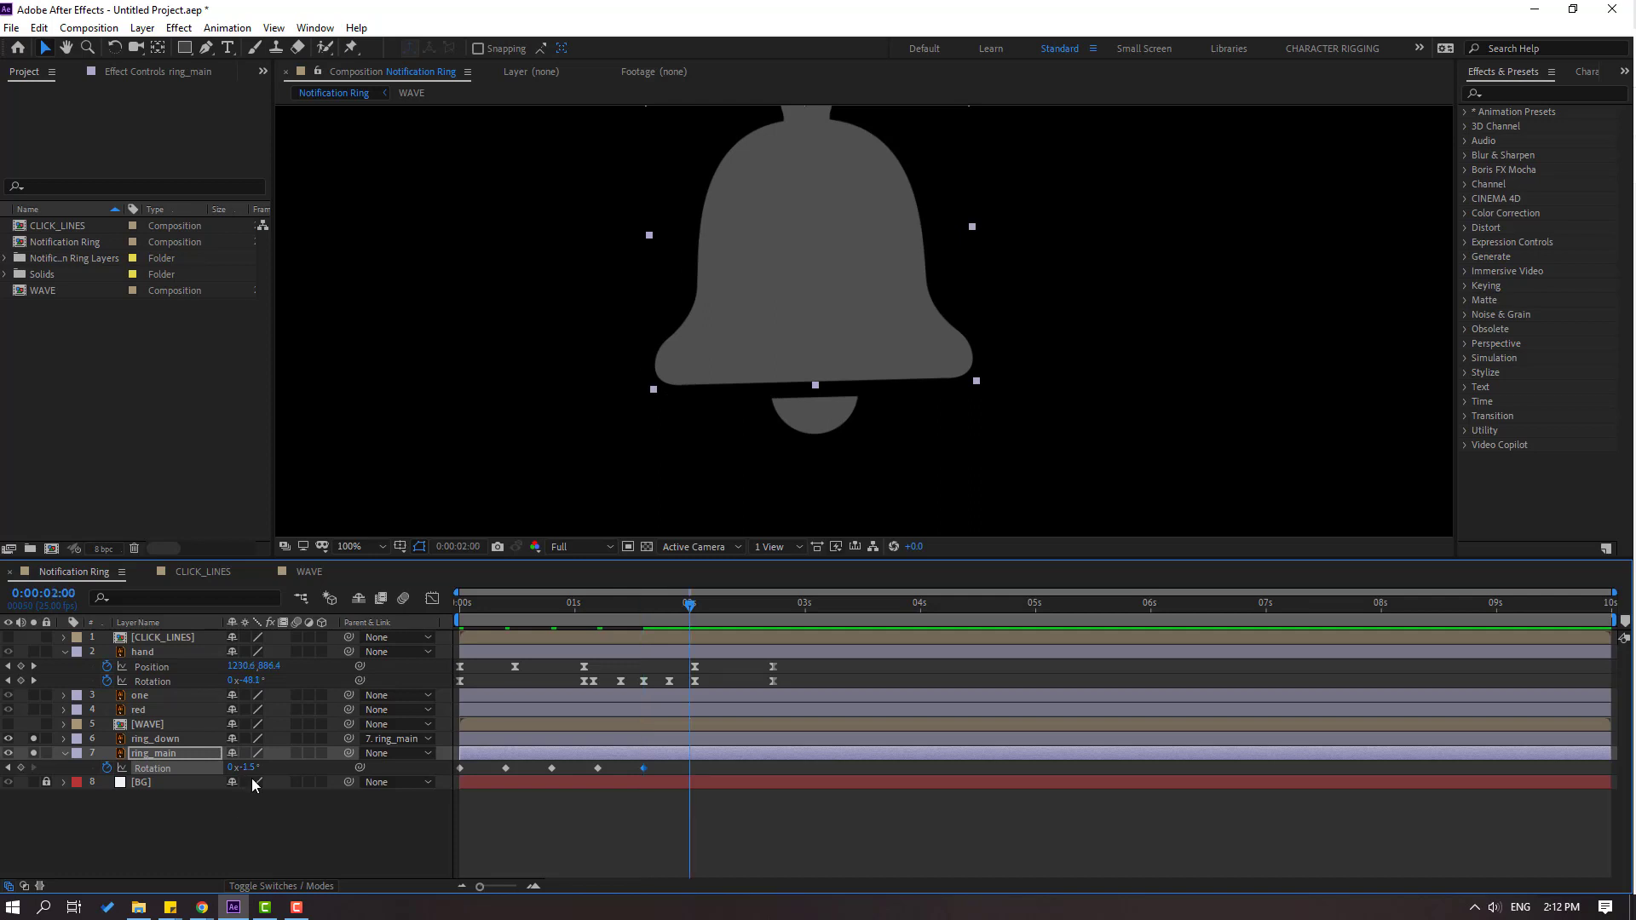
{"action": "left_click", "coordinate": [248, 767]}
{"action": "type", "text": "1.5"}
{"action": "key", "text": "Return"}
End the bell's swing with a ring_main Rotation keyframe of 0° at 0:00:02:10
{"action": "key", "text": "shift+Page_Down"}
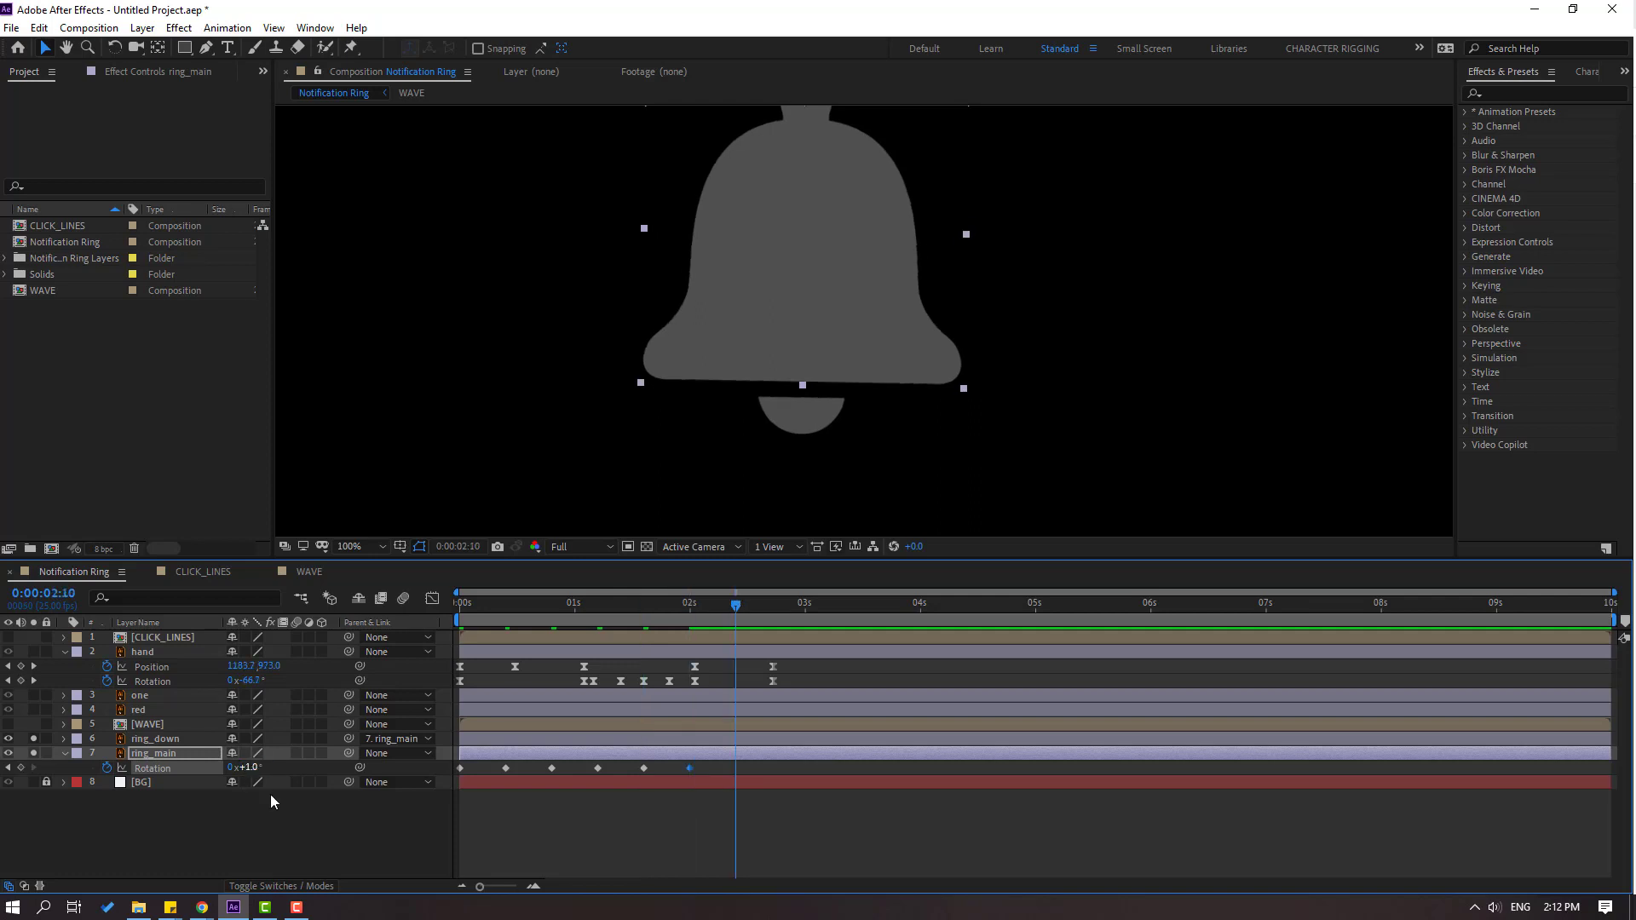
{"action": "left_click", "coordinate": [248, 767]}
{"action": "type", "text": "0"}
{"action": "key", "text": "Return"}
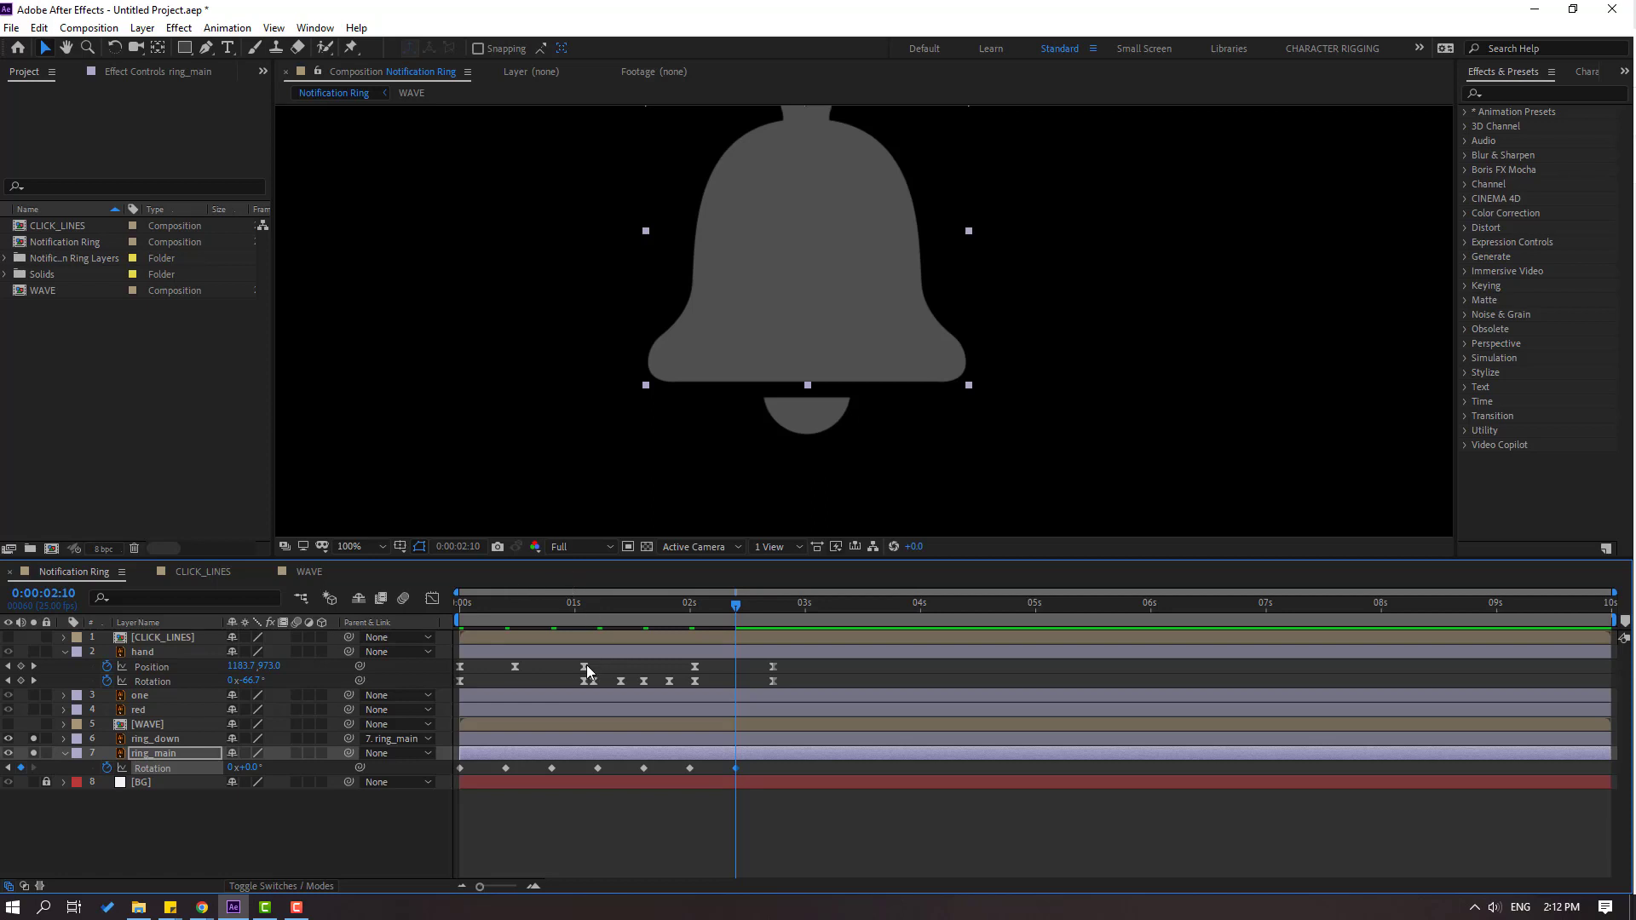
Apply Easy Ease to all ring_main Rotation keyframes and preview the bell's swing
{"action": "left_click_drag", "start_coordinate": [757, 766], "coordinate": [452, 784]}
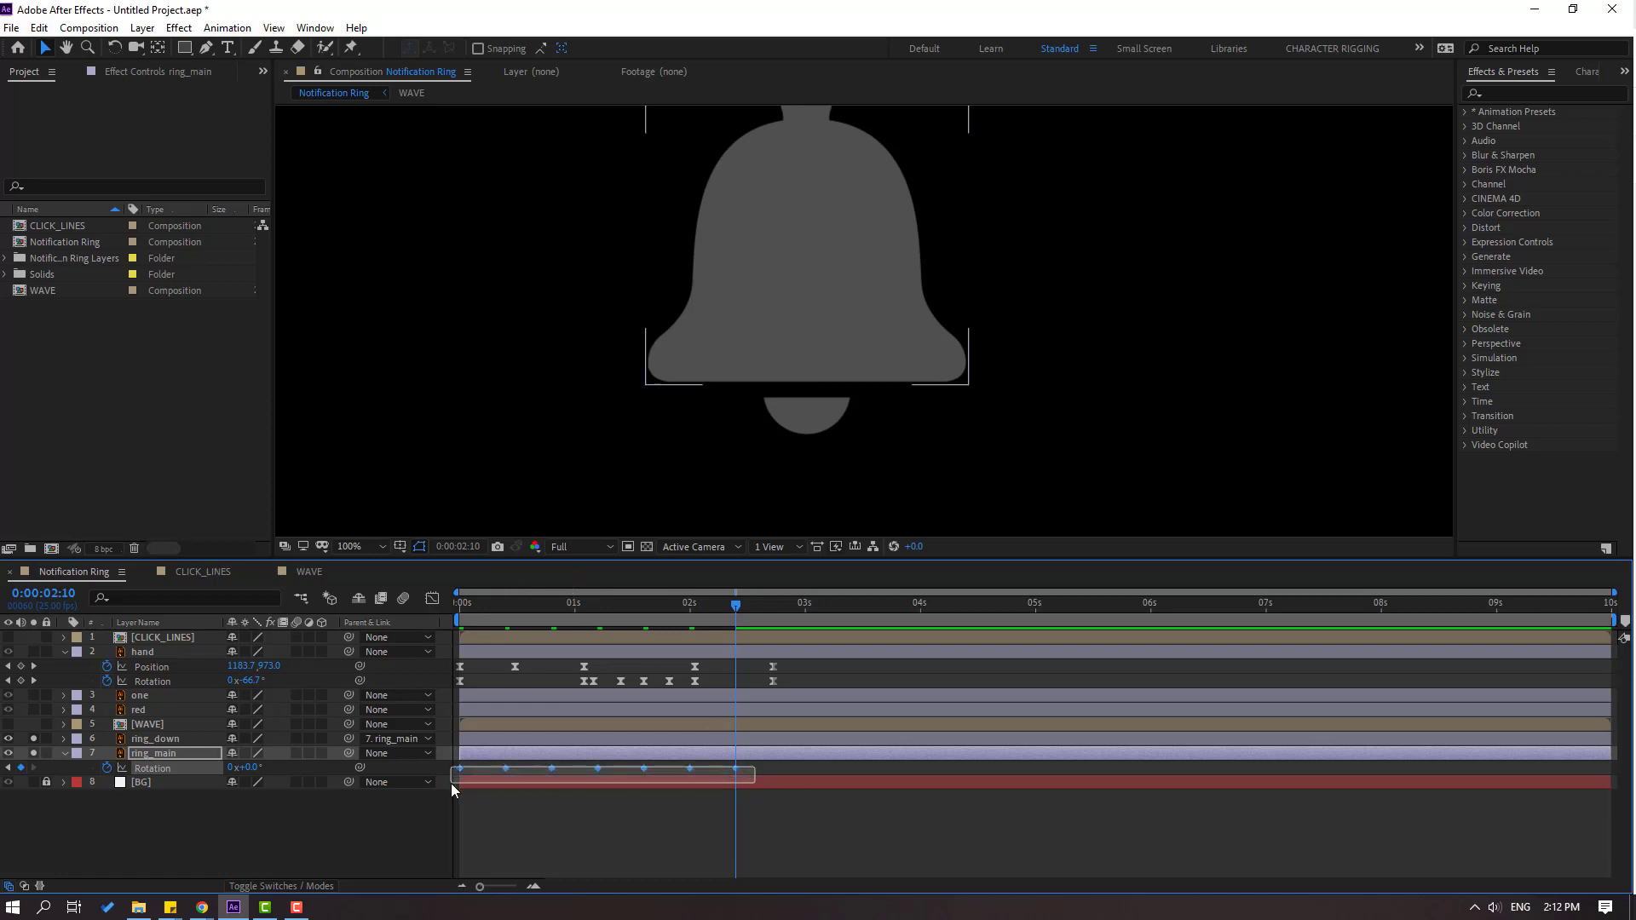
{"action": "right_click", "coordinate": [461, 768]}
{"action": "mouse_move", "coordinate": [478, 757]}
{"action": "left_click", "coordinate": [708, 626]}
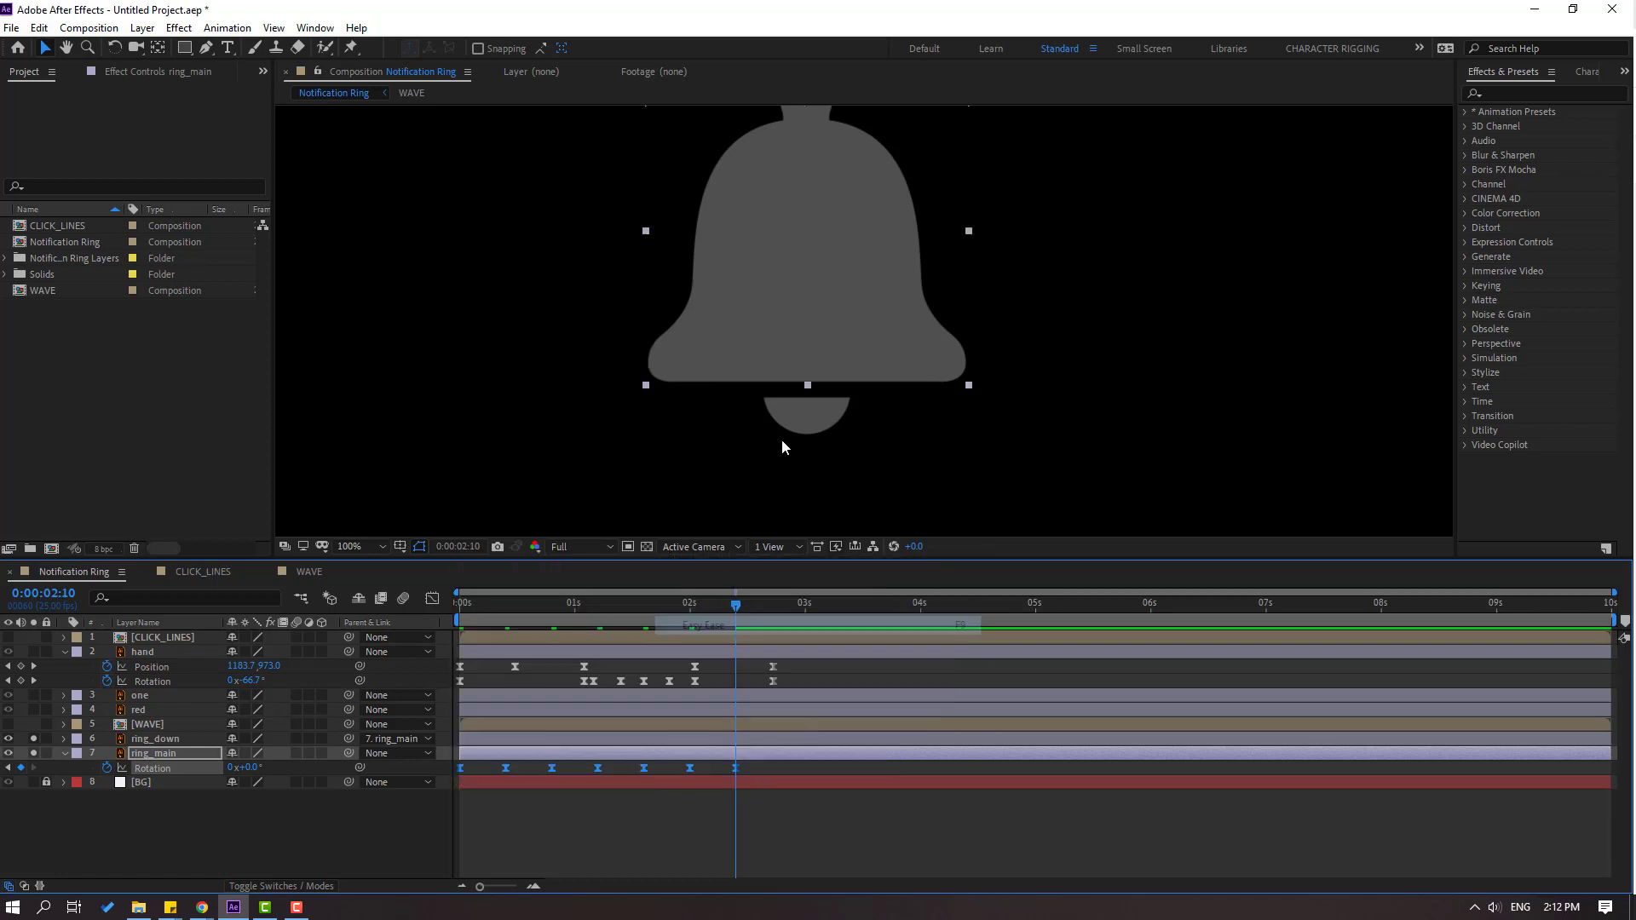
{"action": "scroll", "coordinate": [780, 438], "scroll_direction": "down", "scroll_amount": 2}
{"action": "key", "text": "space"}
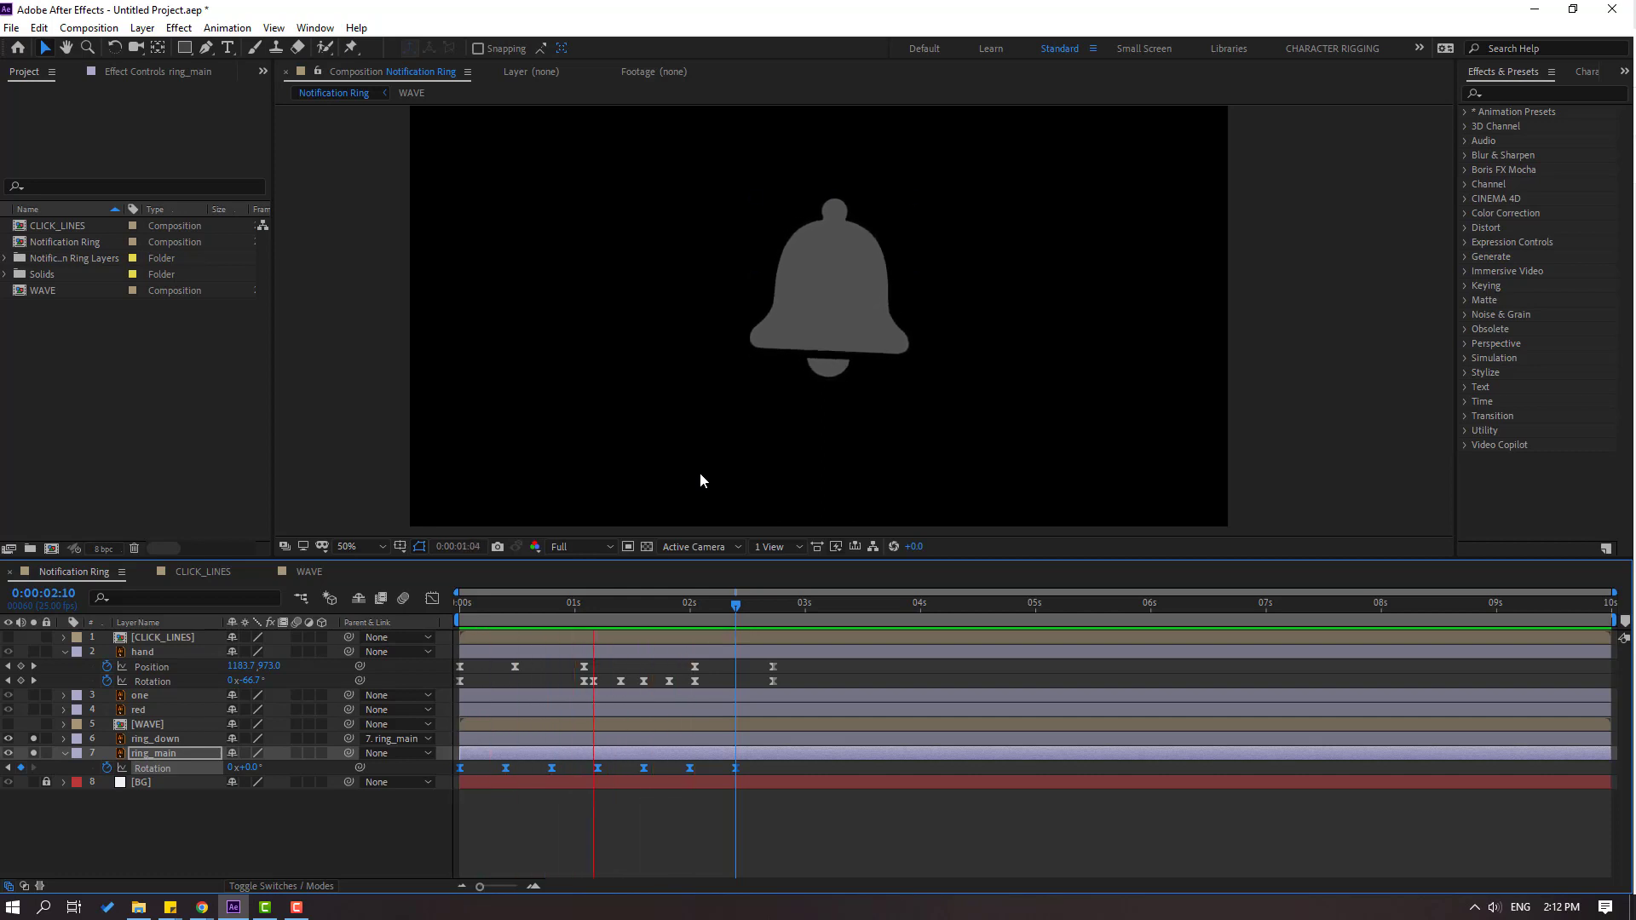
{"action": "key", "text": "space"}
{"action": "key", "text": "period"}
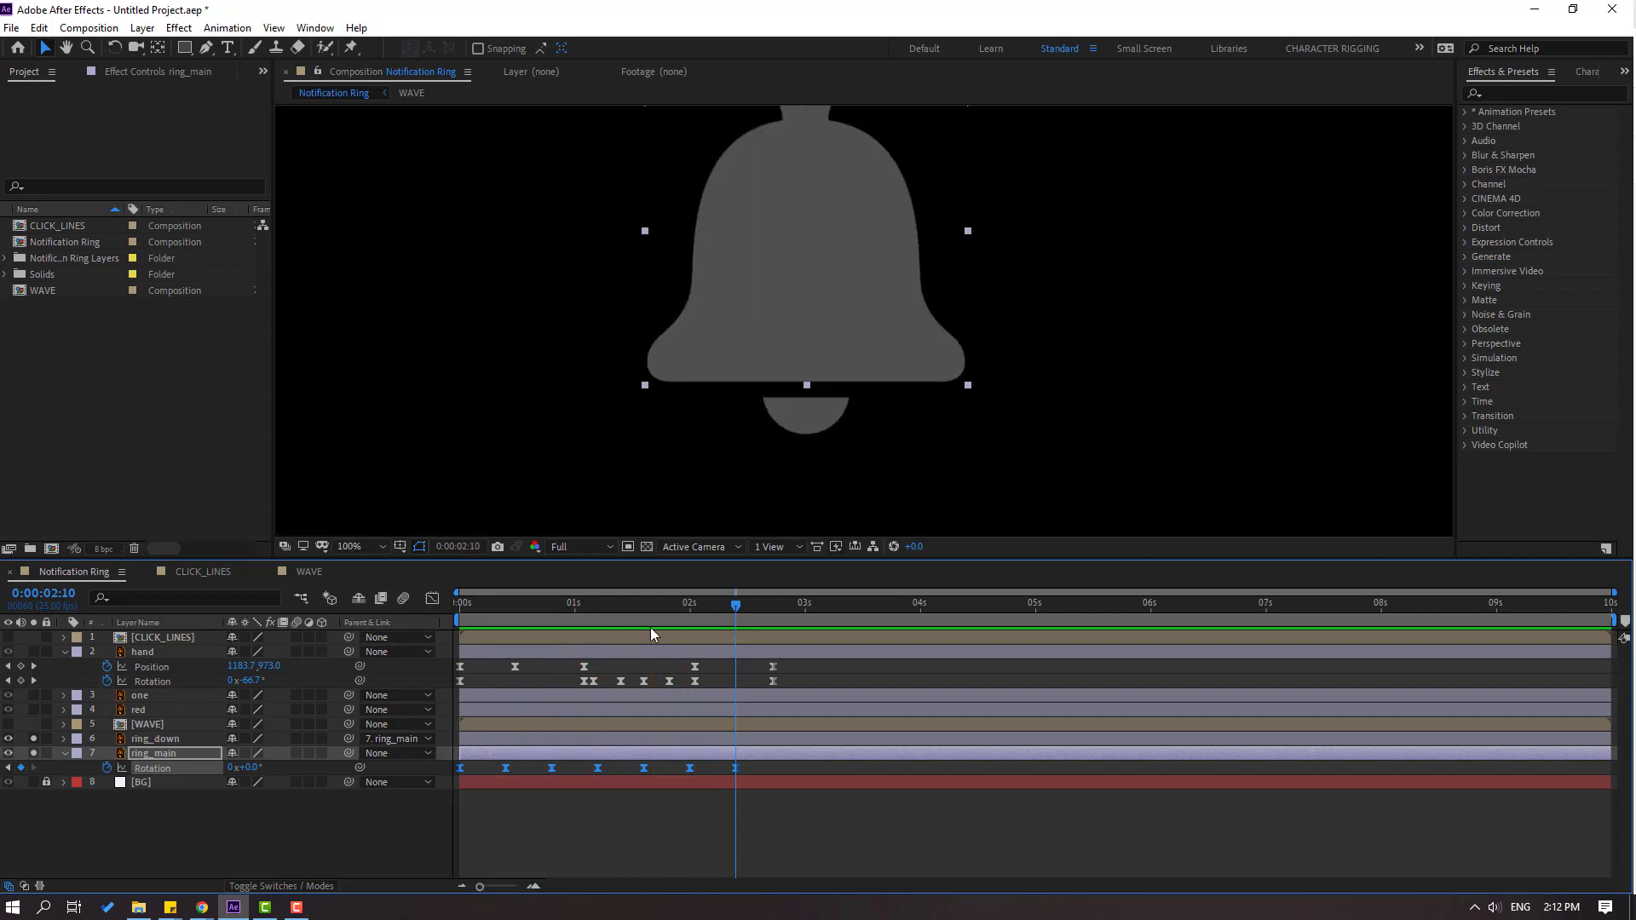
Add ring_down Rotation keyframes of 0° at 0:00:00:00 and 10° at 0:00:00:10
{"action": "left_click_drag", "start_coordinate": [644, 606], "coordinate": [458, 616]}
{"action": "left_click", "coordinate": [131, 823]}
{"action": "left_click", "coordinate": [163, 739]}
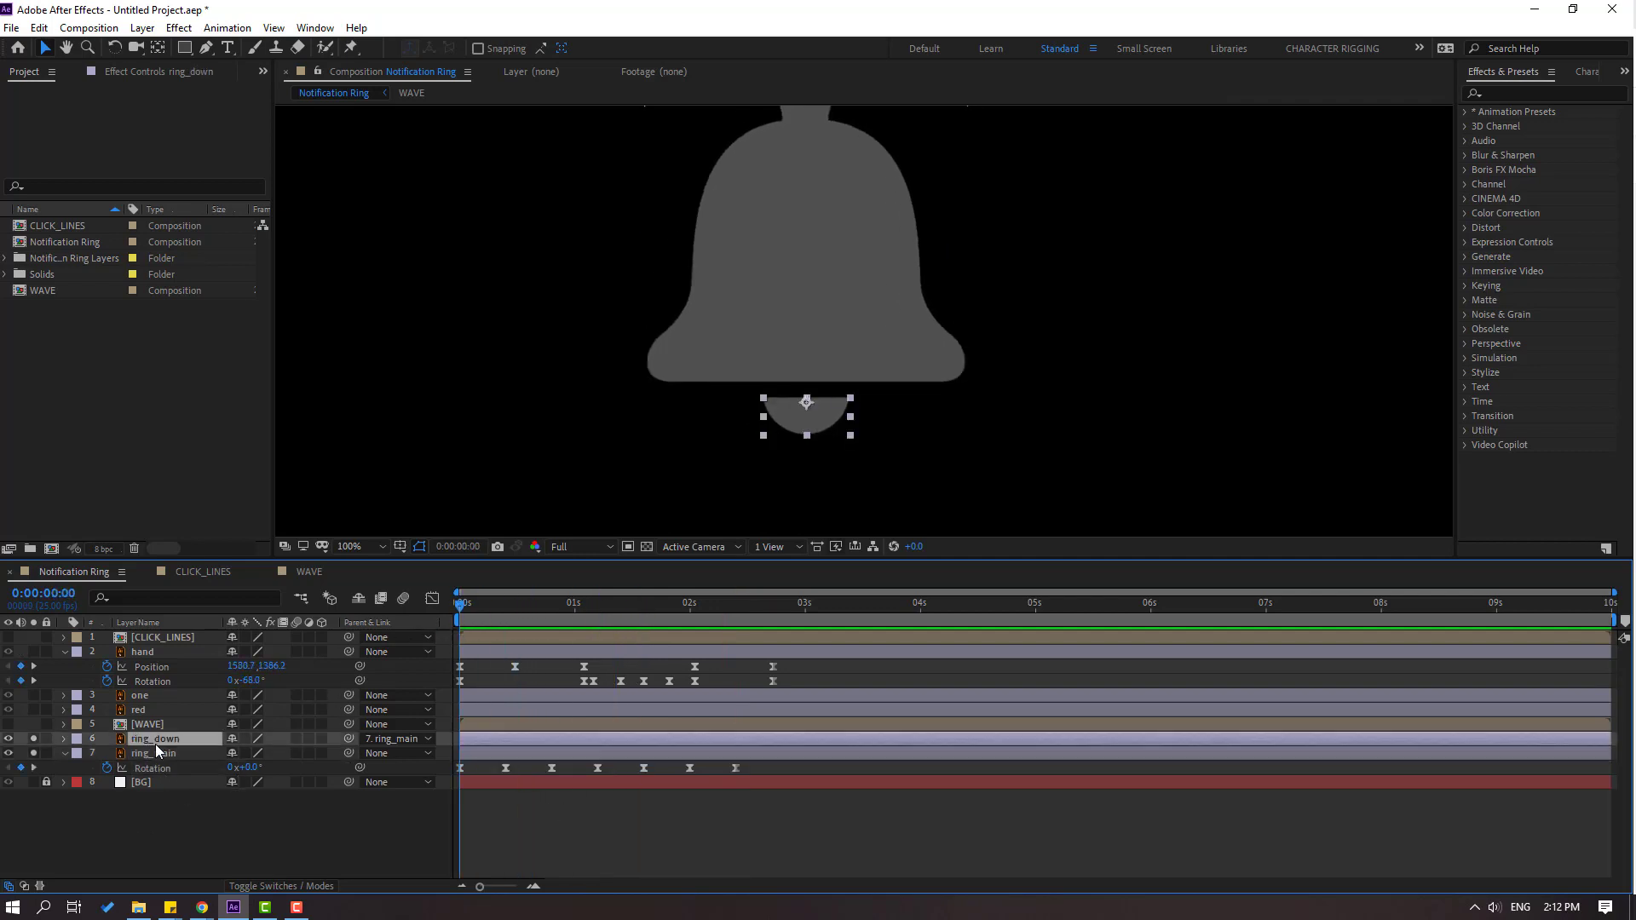
{"action": "key", "text": "r"}
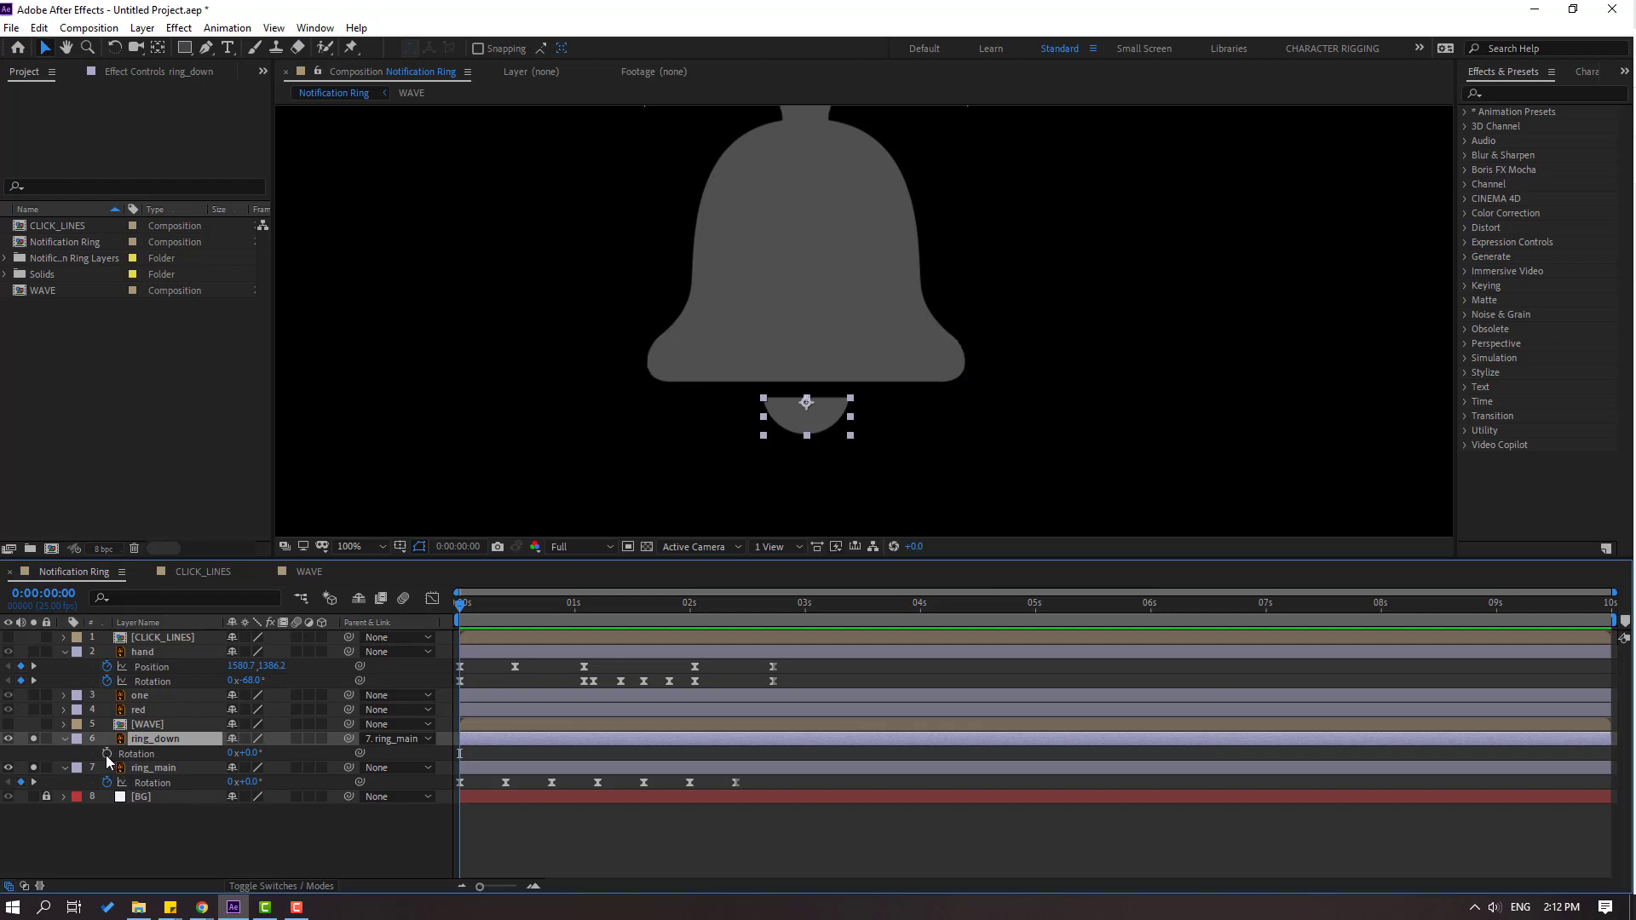
{"action": "left_click", "coordinate": [153, 753]}
{"action": "left_click_drag", "start_coordinate": [463, 612], "coordinate": [509, 612]}
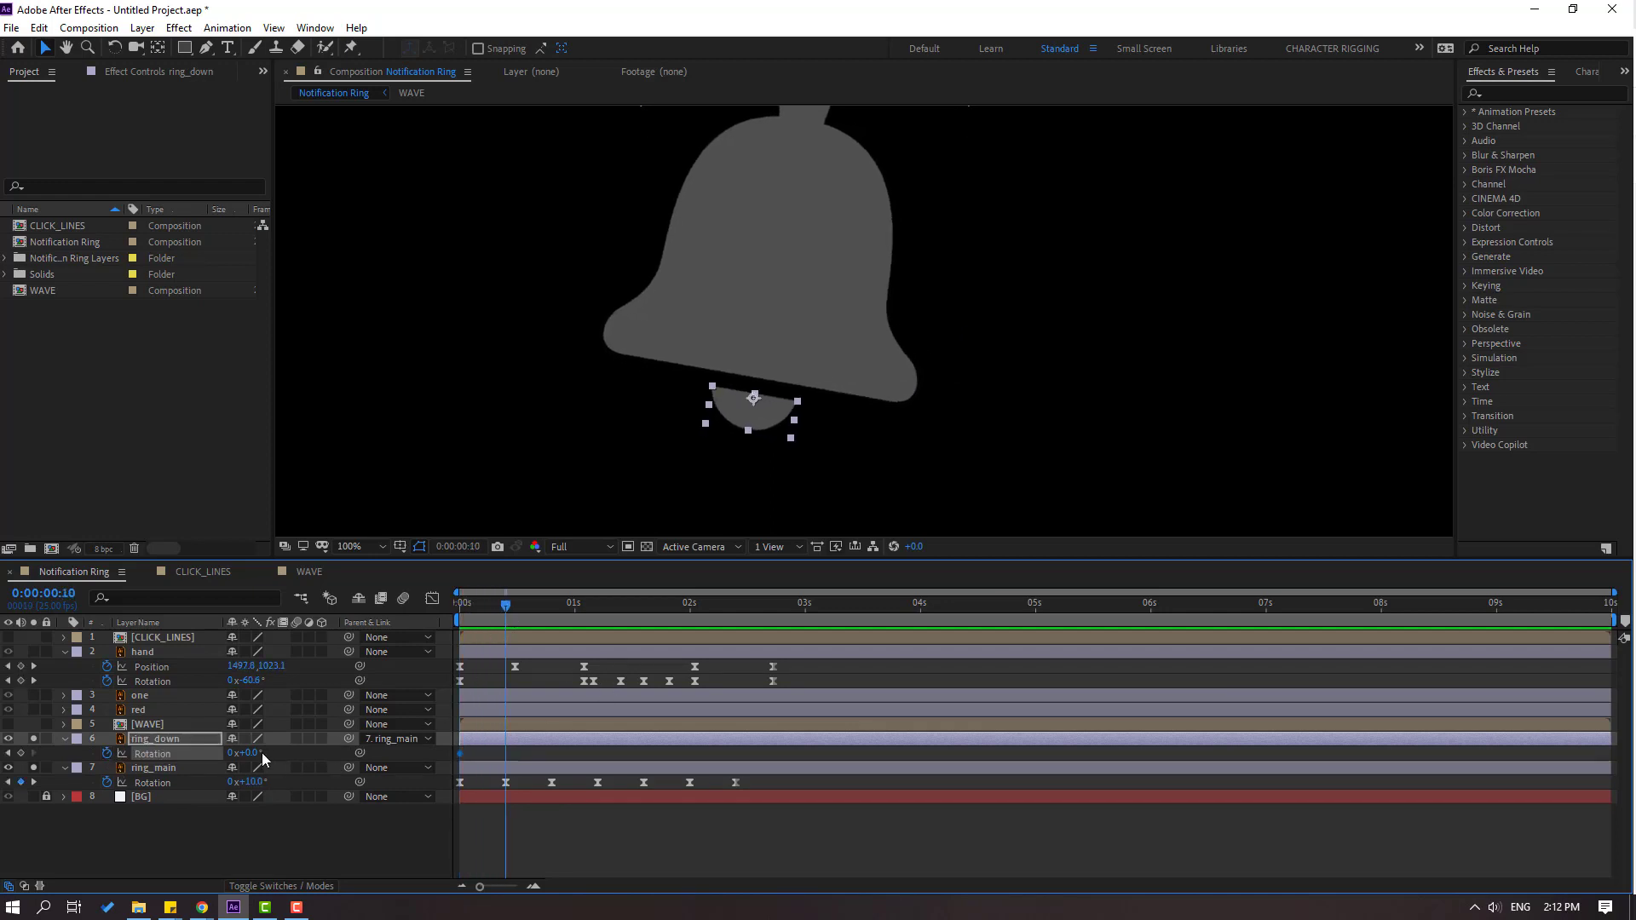
{"action": "left_click_drag", "start_coordinate": [248, 758], "coordinate": [258, 753]}
Add ring_down Rotation keyframes of -5° at 0:00:00:20 and 2° at 0:00:01:05
{"action": "left_click_drag", "start_coordinate": [519, 603], "coordinate": [551, 605]}
{"action": "left_click_drag", "start_coordinate": [253, 753], "coordinate": [248, 752]}
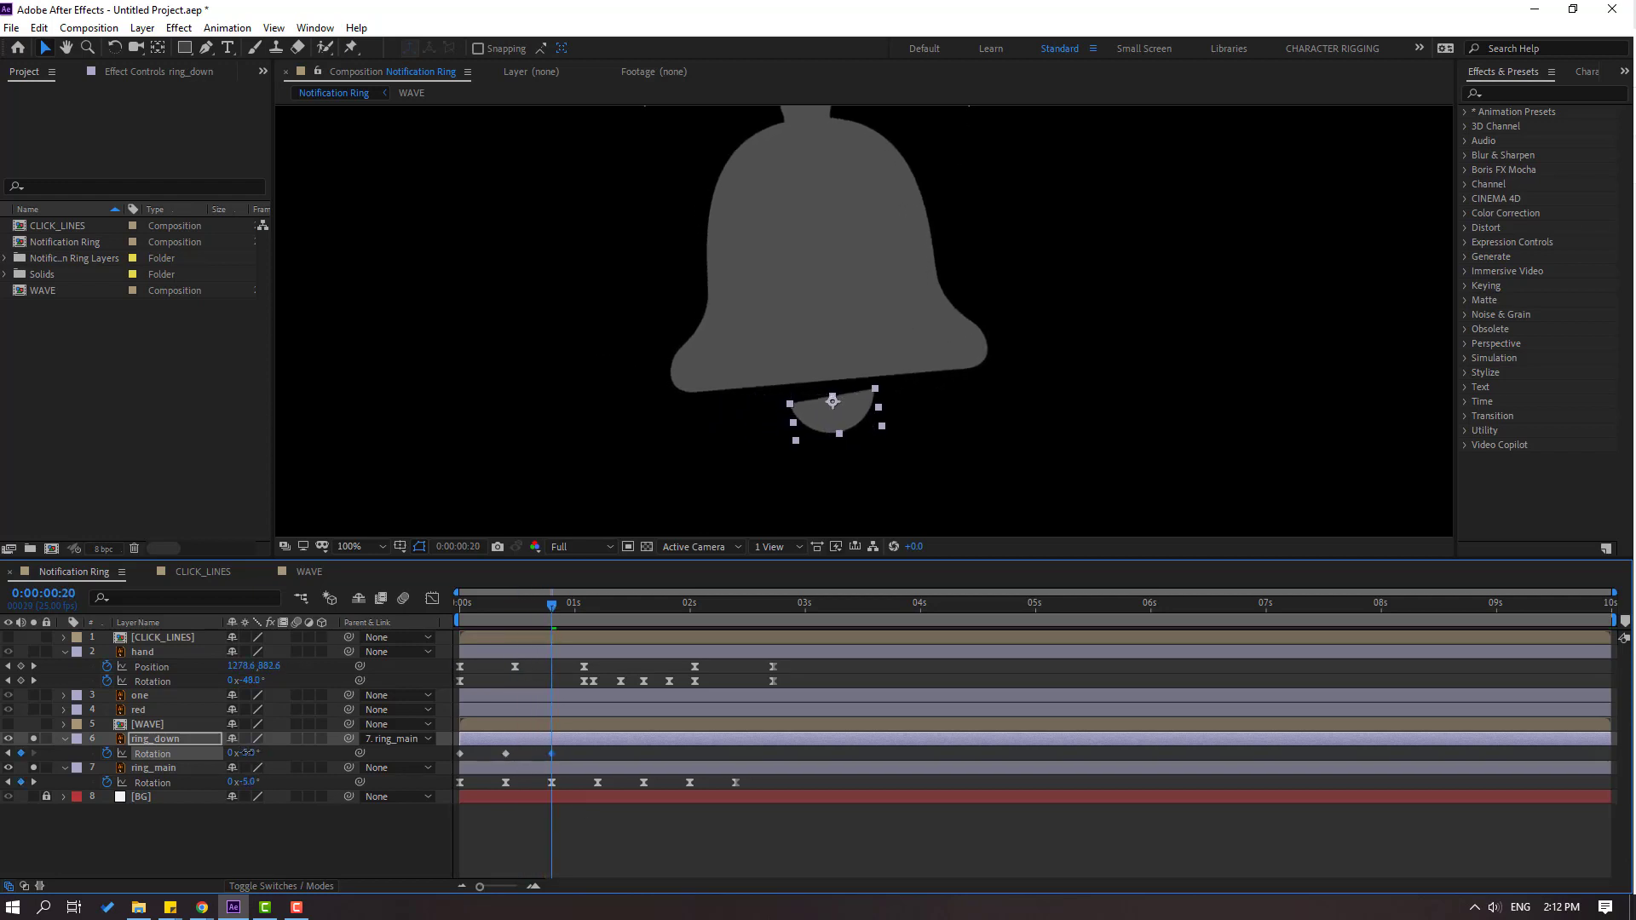
{"action": "left_click_drag", "start_coordinate": [590, 612], "coordinate": [596, 612]}
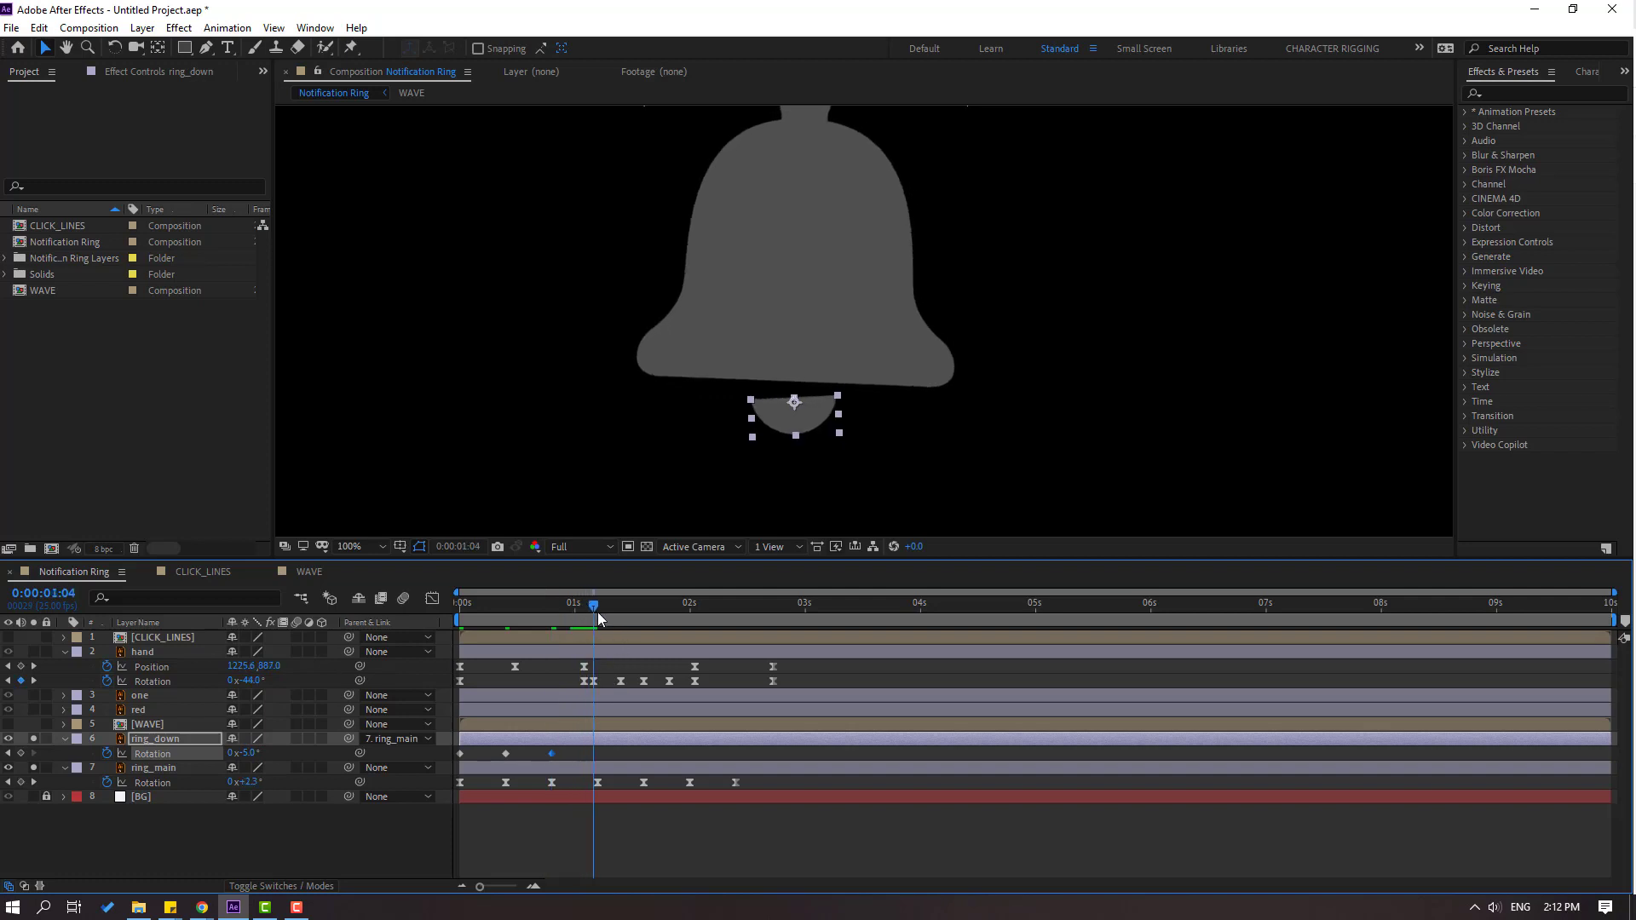
{"action": "left_click", "coordinate": [248, 753]}
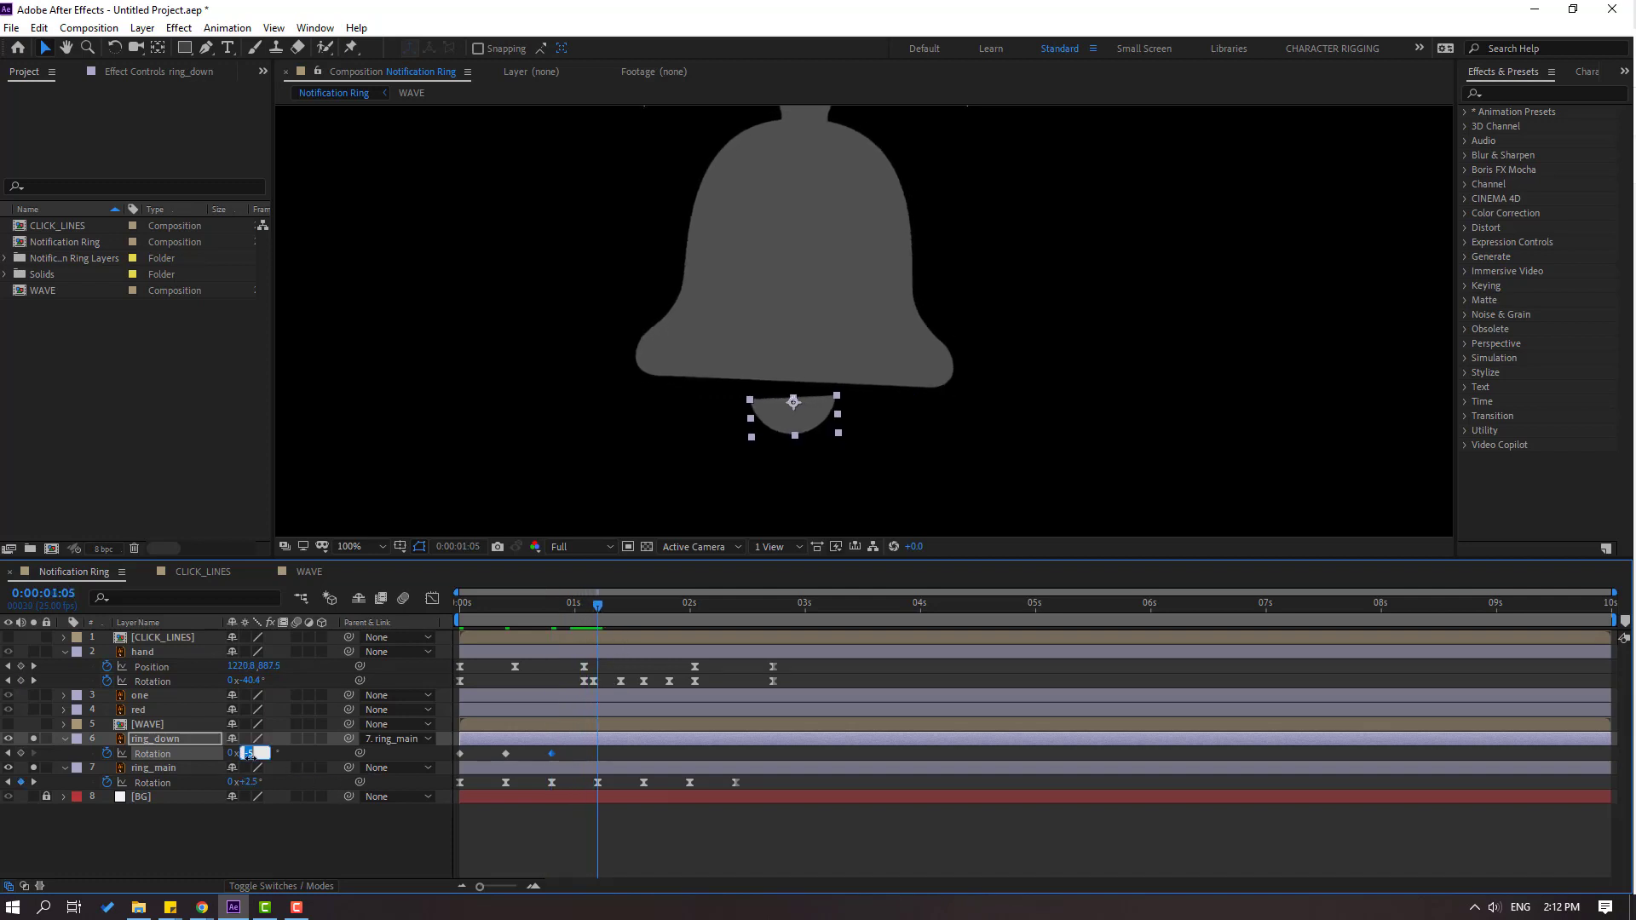
{"action": "type", "text": "2"}
{"action": "key", "text": "Return"}
Add ring_down Rotation keyframes of -1° at 0:00:01:15 and 0° at 0:00:02:00
{"action": "key", "text": "shift+Page_Down"}
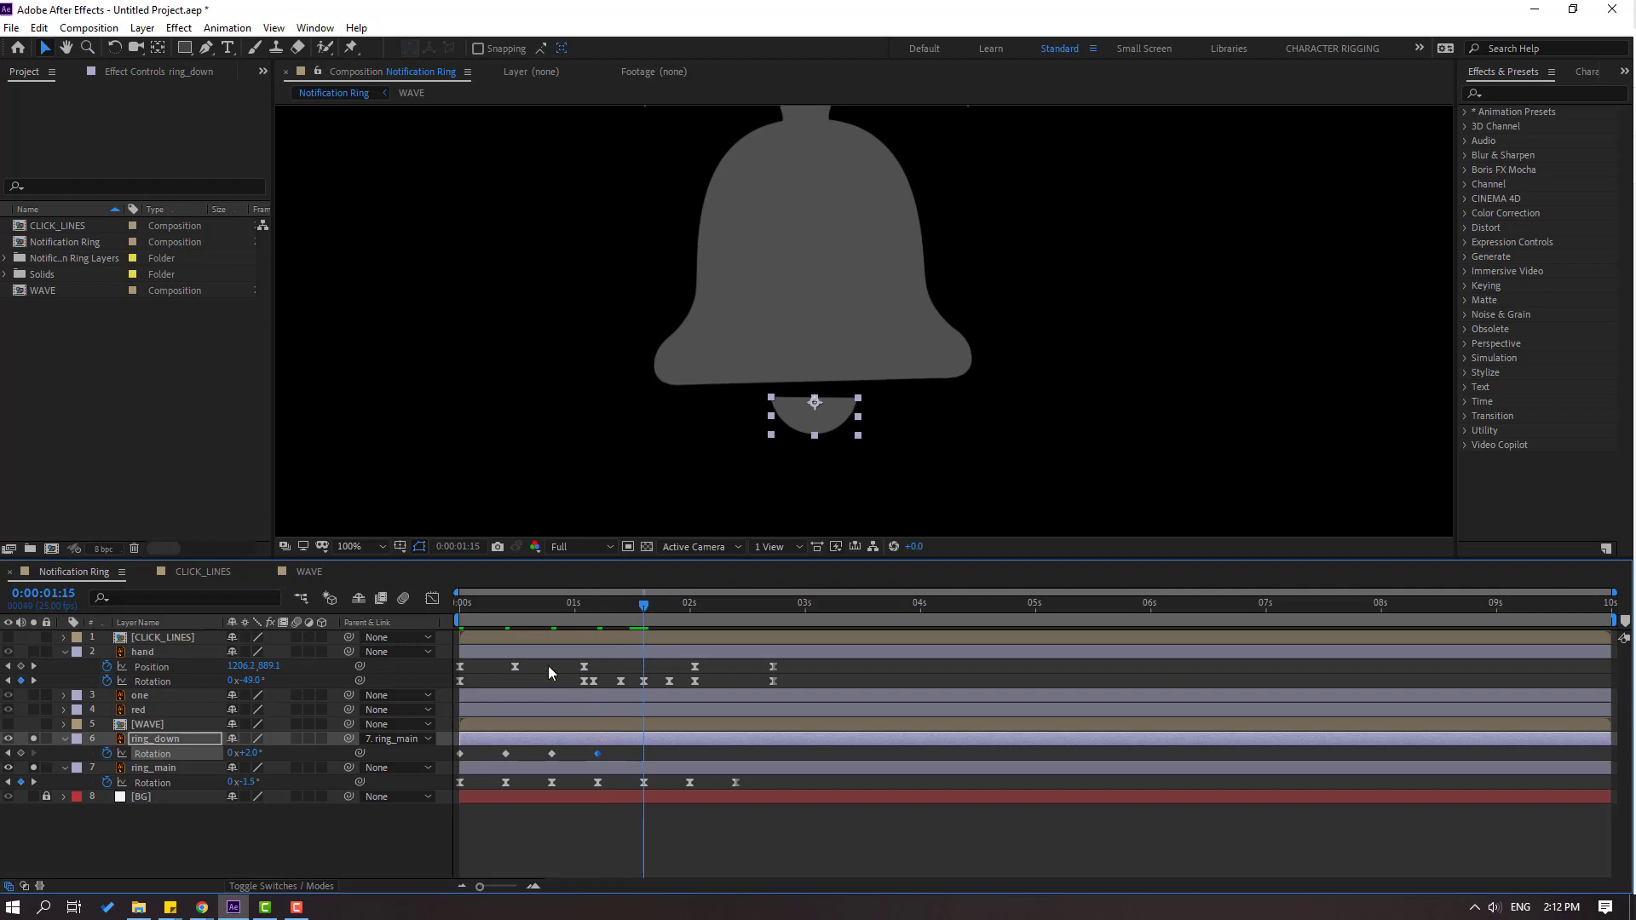
{"action": "left_click", "coordinate": [248, 753]}
{"action": "type", "text": "-1"}
{"action": "key", "text": "Return"}
{"action": "left_click", "coordinate": [690, 607]}
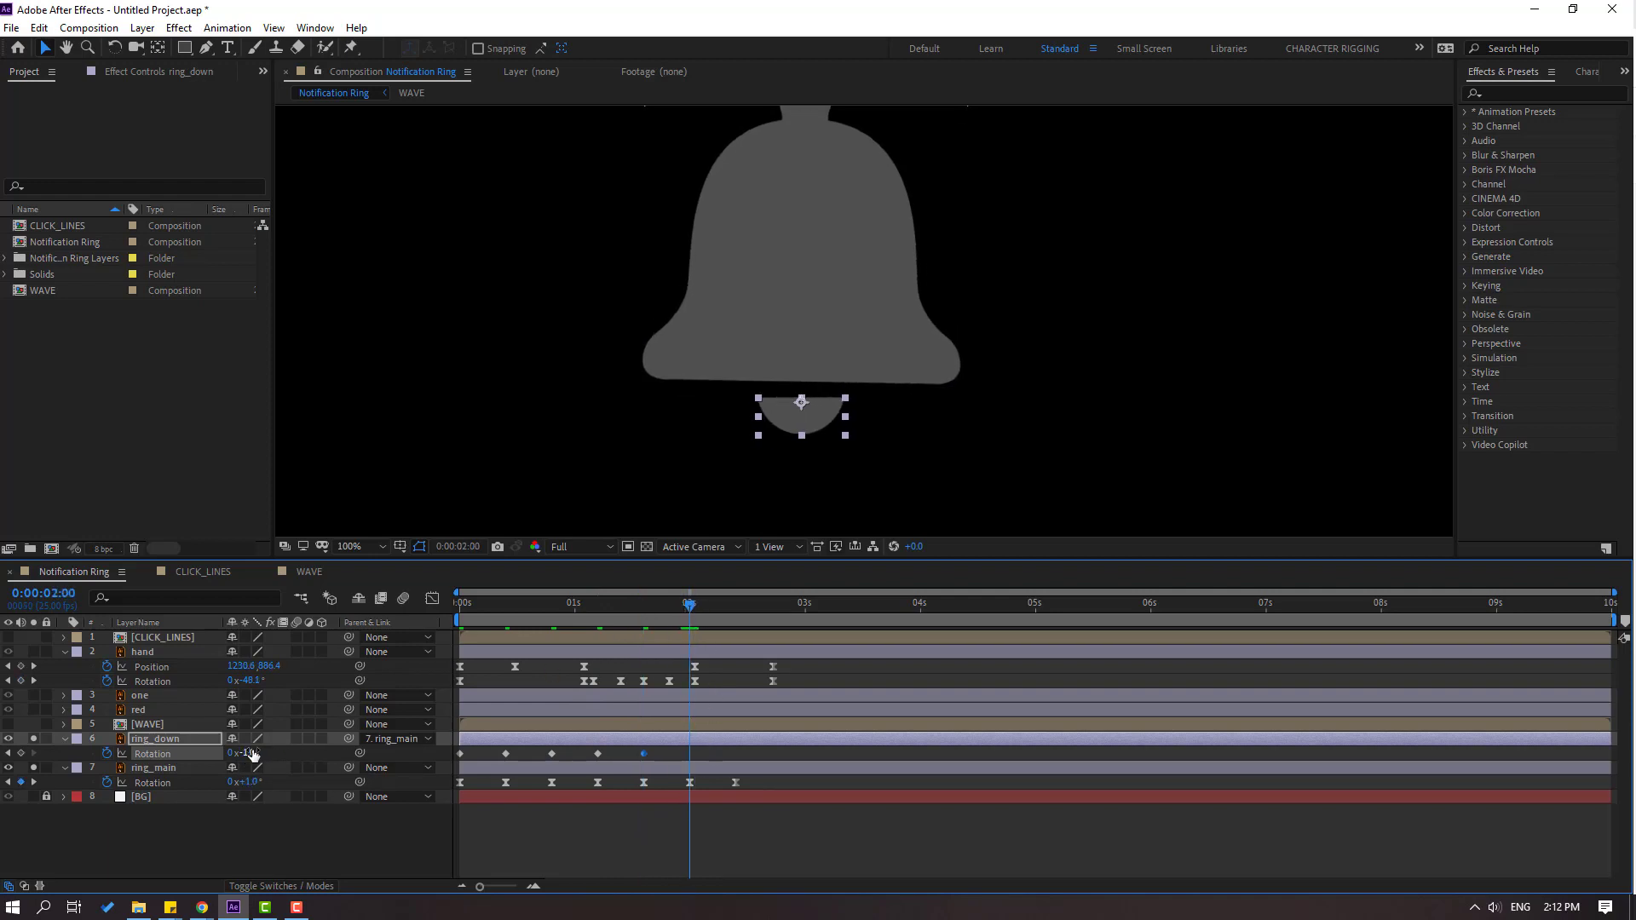
{"action": "left_click", "coordinate": [252, 753]}
{"action": "type", "text": "0"}
{"action": "key", "text": "Return"}
Apply Easy Ease to all ring_down Rotation keyframes and preview the clapper's motion with the bell
{"action": "left_click_drag", "start_coordinate": [703, 761], "coordinate": [460, 755]}
{"action": "right_click", "coordinate": [460, 753]}
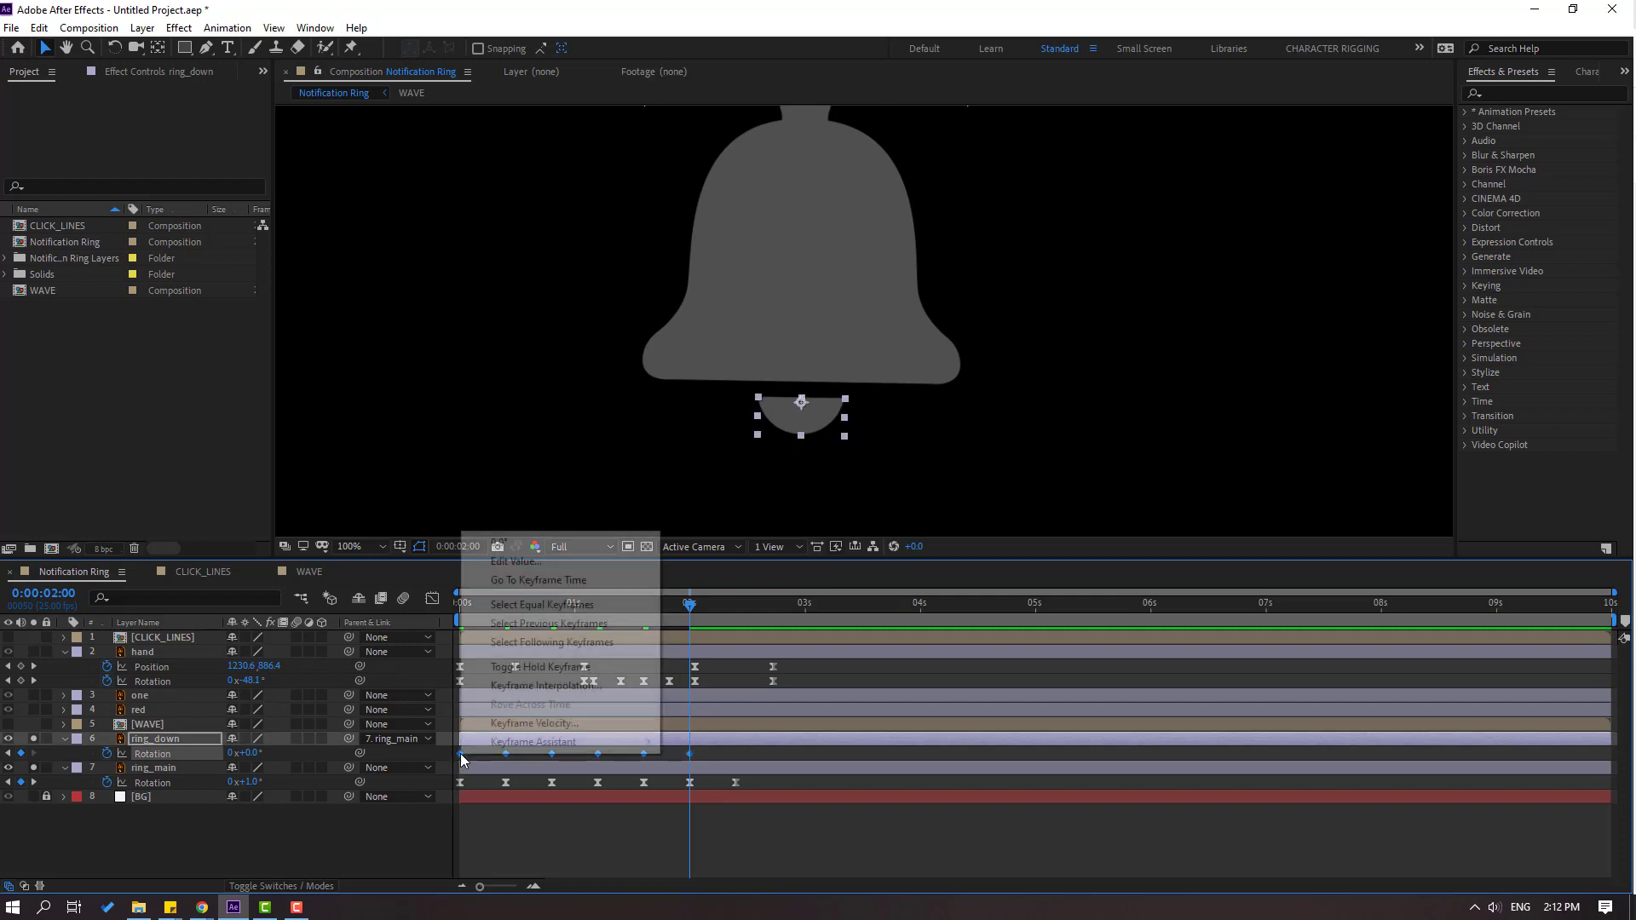
{"action": "mouse_move", "coordinate": [546, 741]}
{"action": "left_click", "coordinate": [779, 620]}
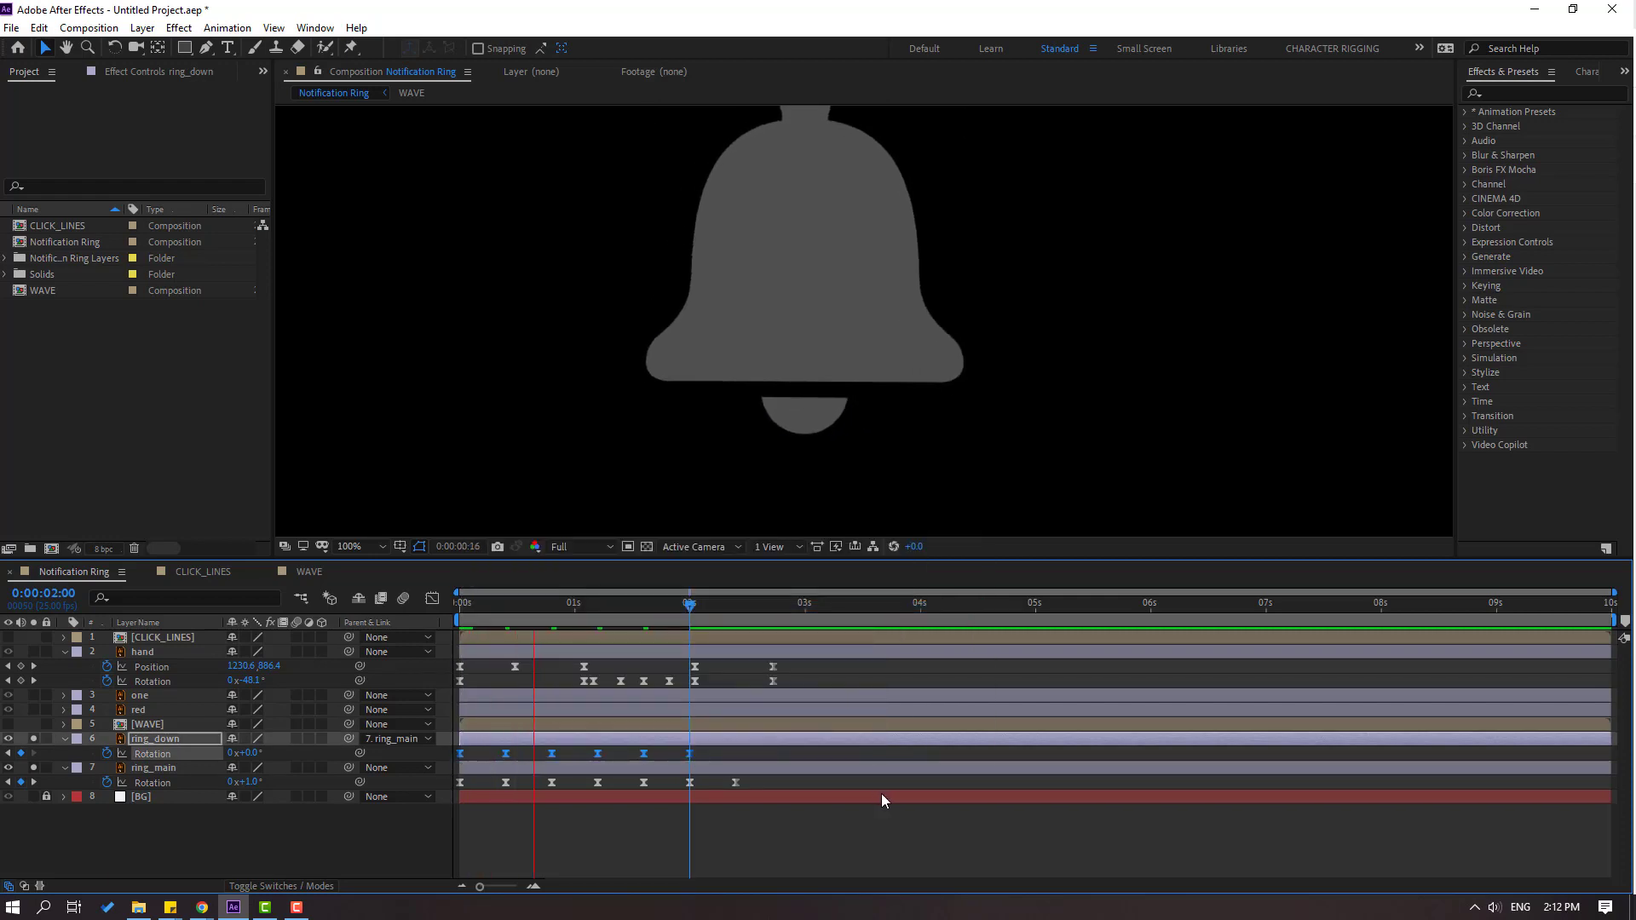
{"action": "key", "text": "comma"}
{"action": "key", "text": "comma"}
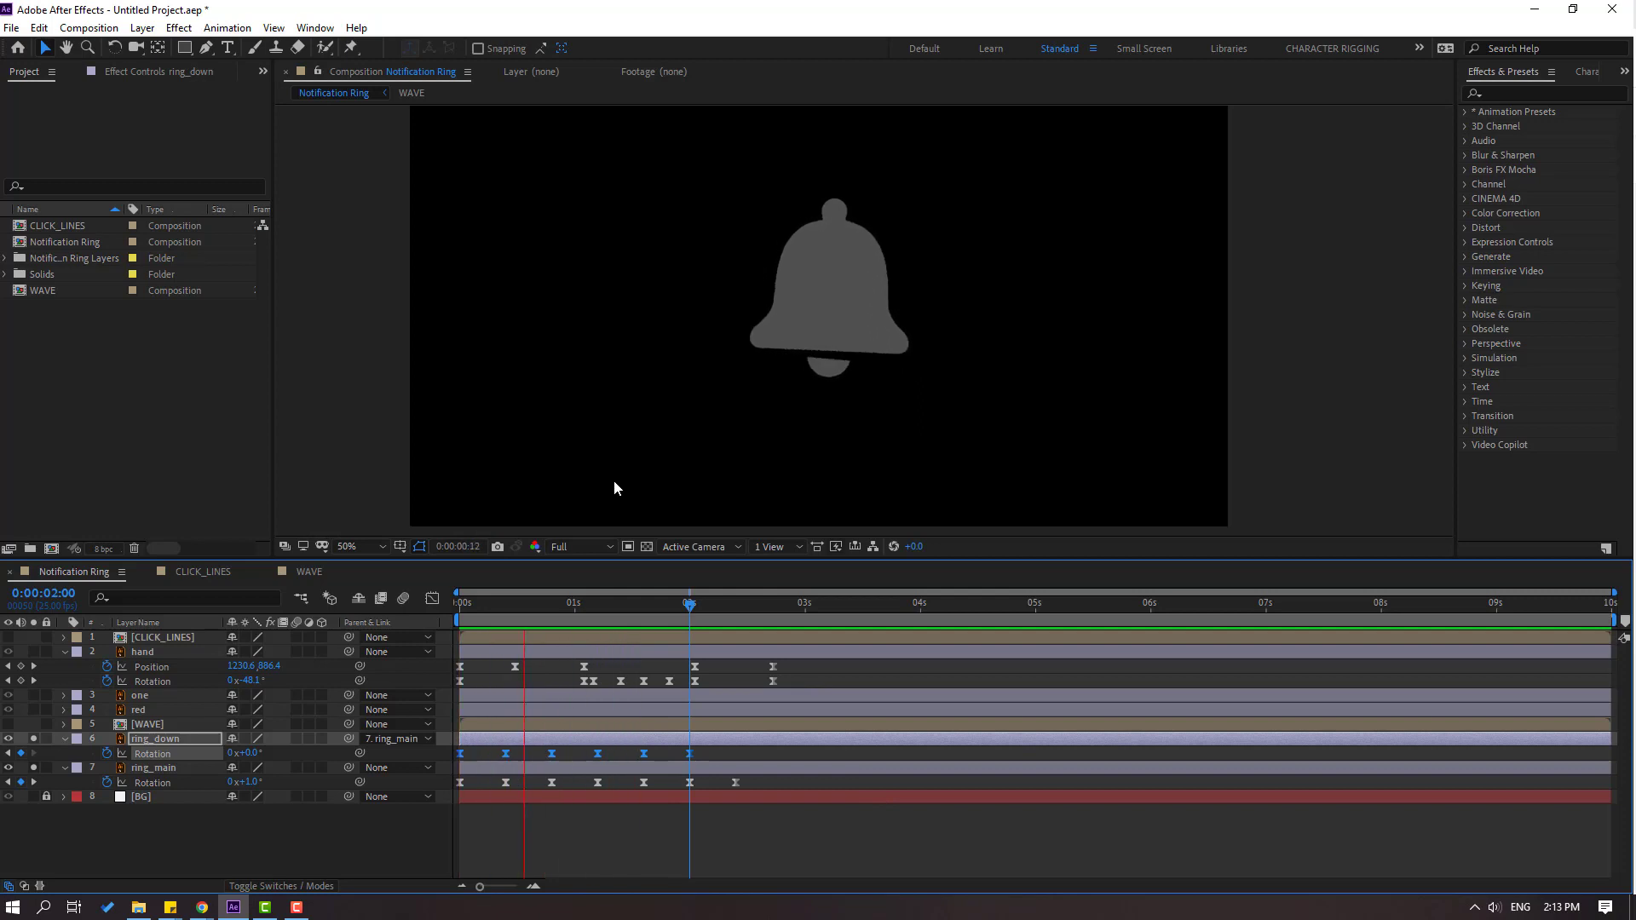
{"action": "key", "text": "space"}
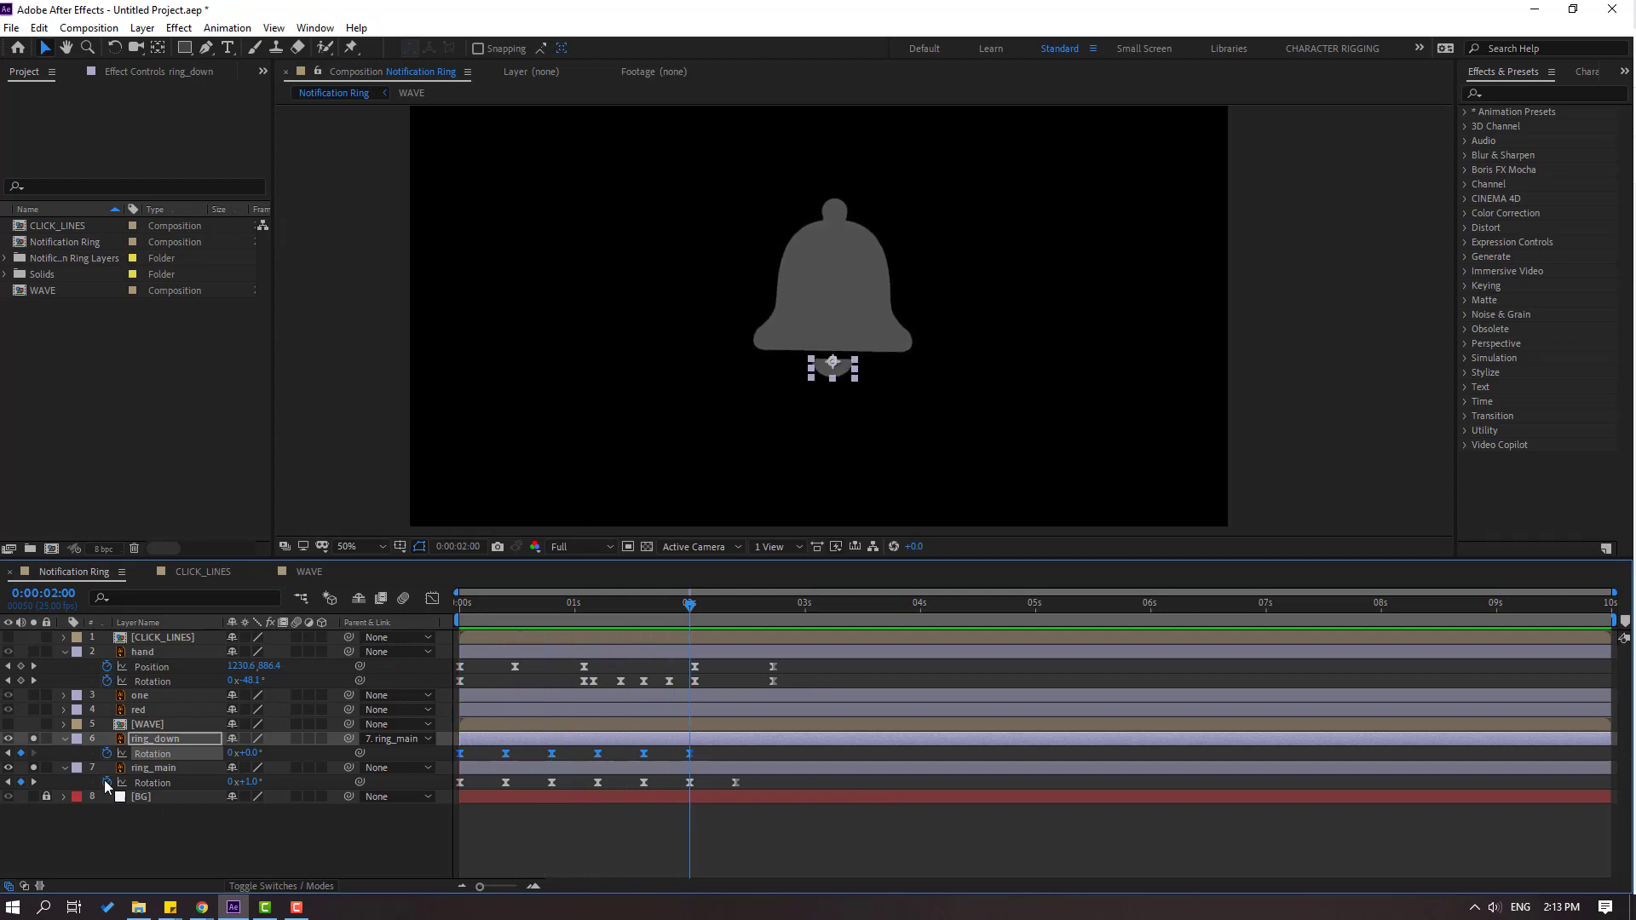
Unsolo ring_down and ring_main, and shift all their Rotation keyframes to start at 0:00:01:14
{"action": "left_click_drag", "start_coordinate": [37, 741], "coordinate": [35, 780]}
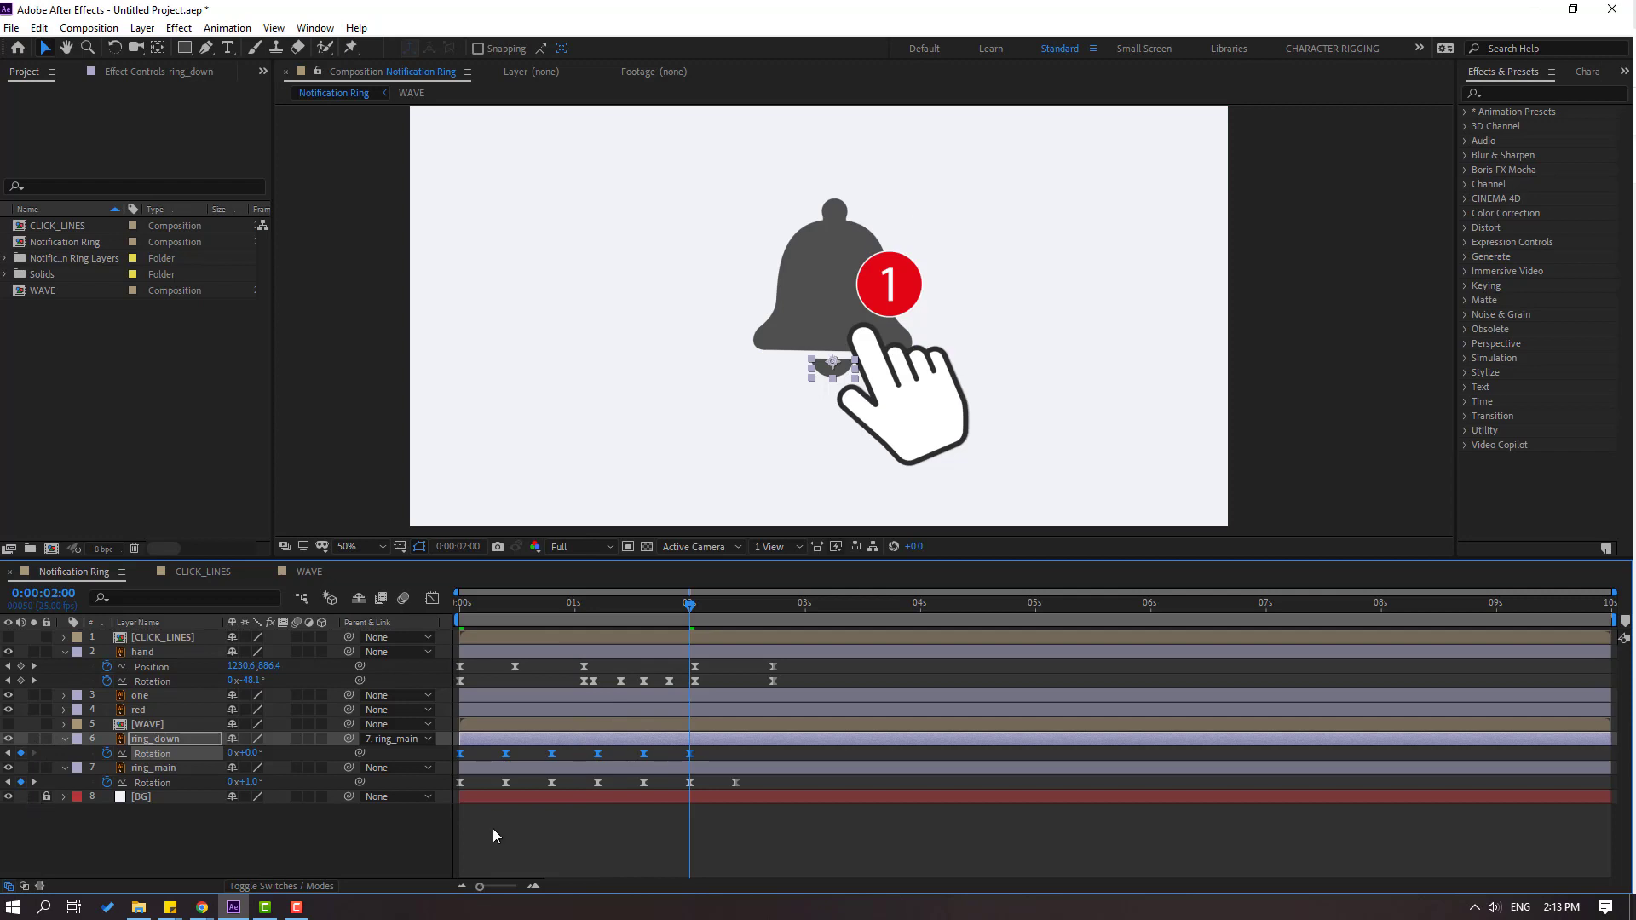
{"action": "mouse_move", "coordinate": [763, 750]}
{"action": "left_mouse_down"}
{"action": "mouse_move", "coordinate": [429, 792]}
{"action": "mouse_move", "coordinate": [536, 755]}
{"action": "mouse_move", "coordinate": [732, 754]}
{"action": "left_mouse_up"}
{"action": "left_click_drag", "start_coordinate": [690, 604], "coordinate": [639, 628]}
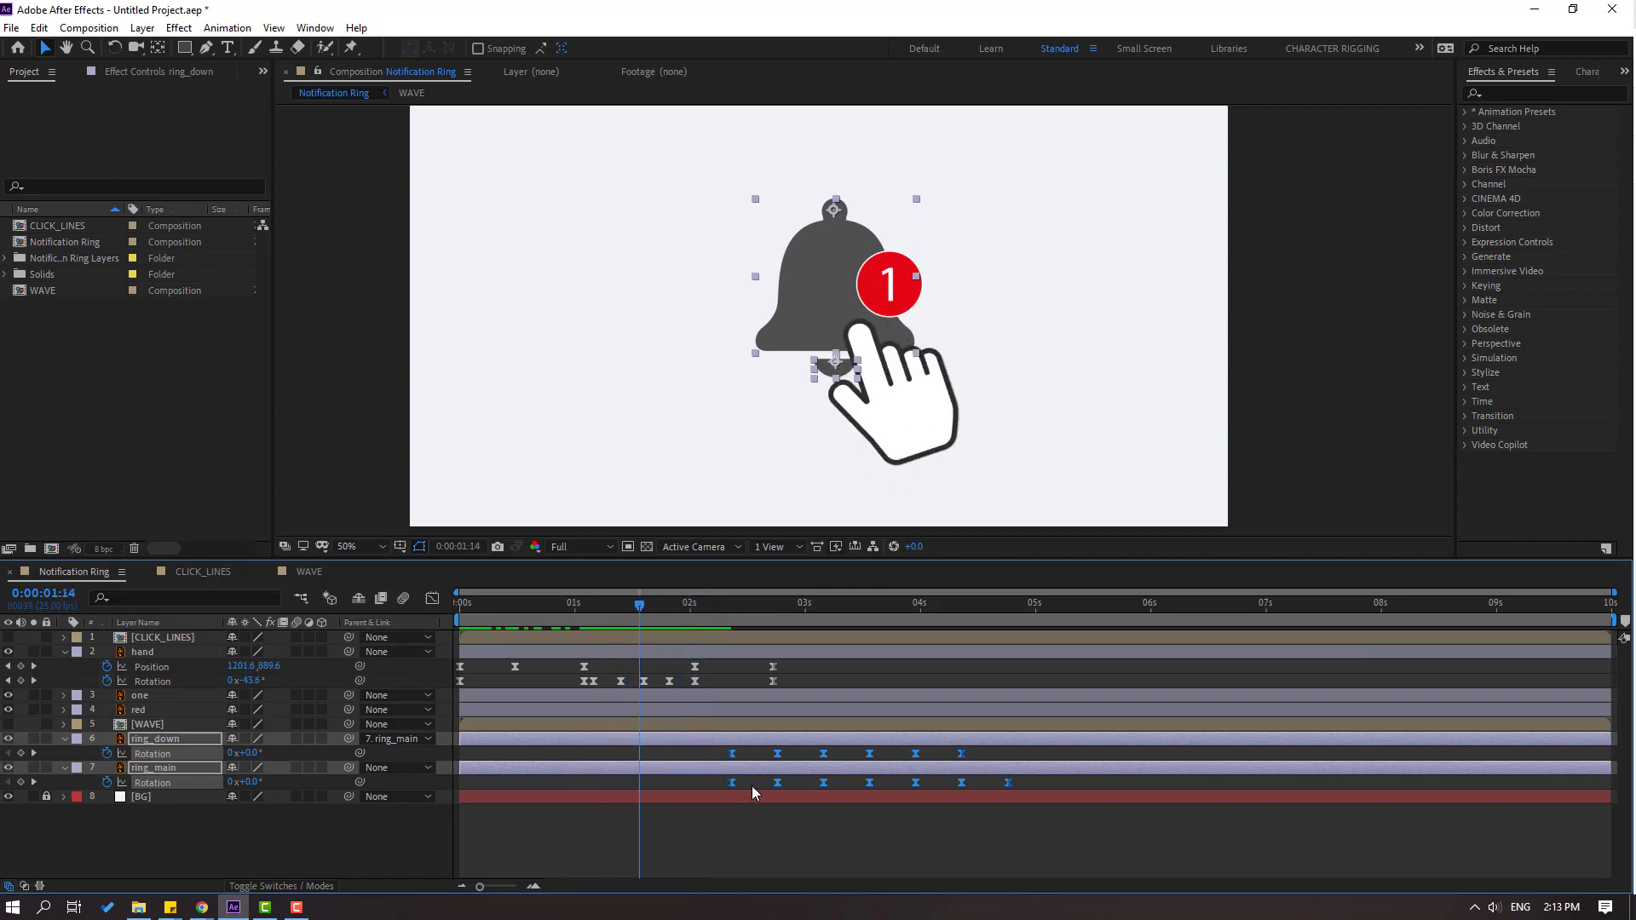
{"action": "left_click_drag", "start_coordinate": [733, 754], "coordinate": [641, 755]}
{"action": "left_click_drag", "start_coordinate": [639, 605], "coordinate": [601, 607]}
{"action": "key", "text": "space"}
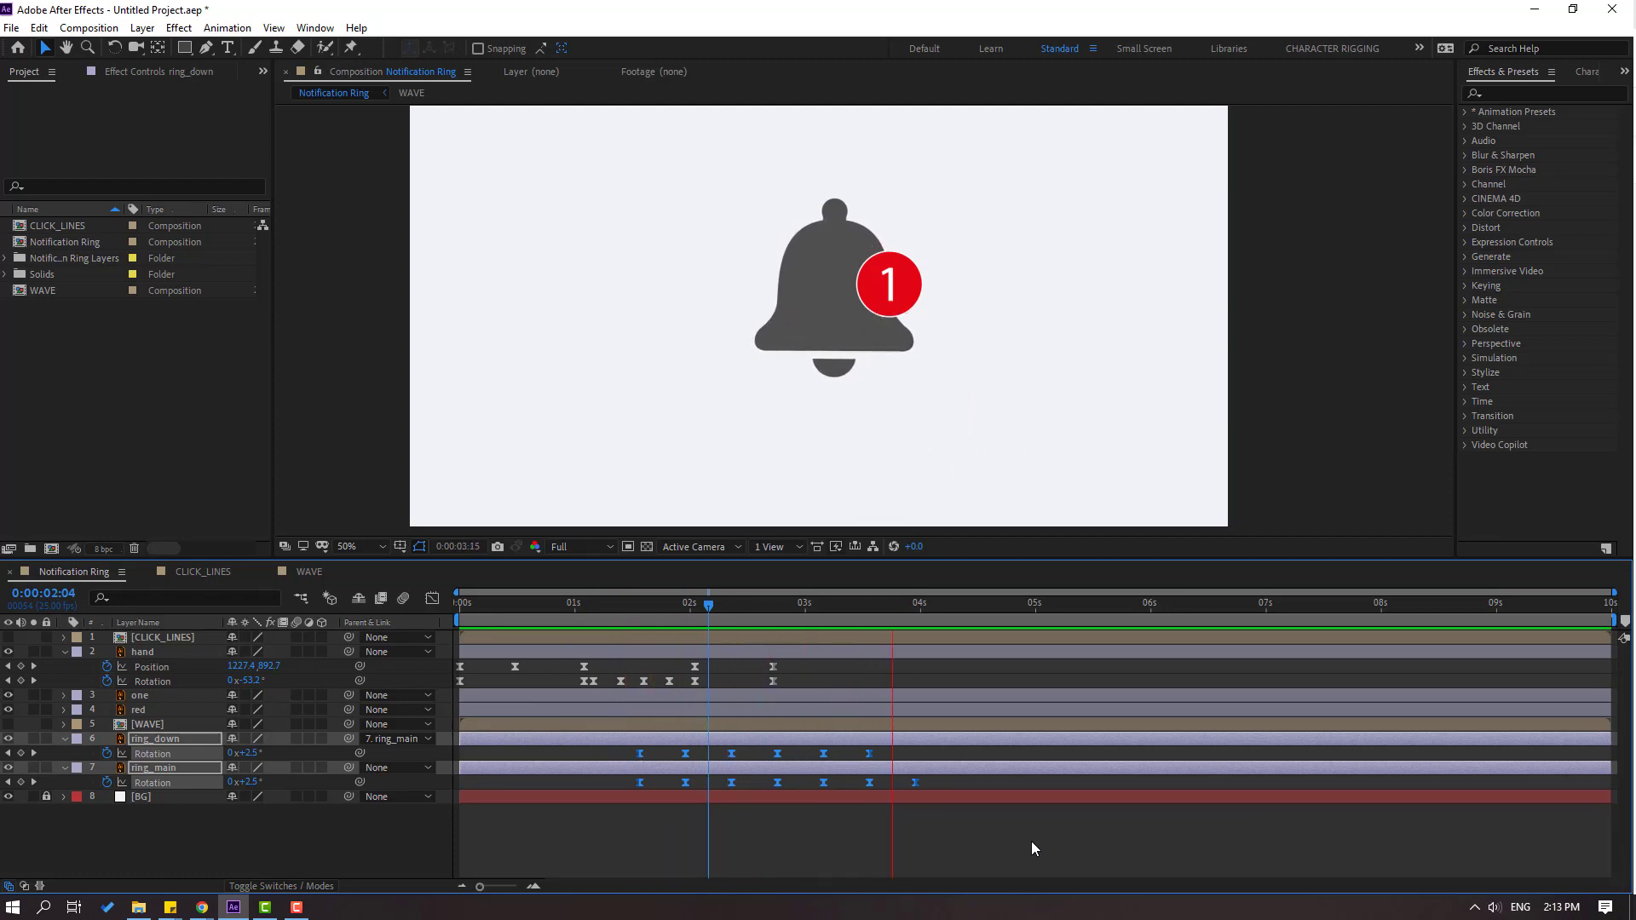
{"action": "key", "text": "space"}
Add ring_main Scale keyframes of 100% at 0:00:01:14 and 95% at 0:00:01:24
{"action": "left_click", "coordinate": [640, 608]}
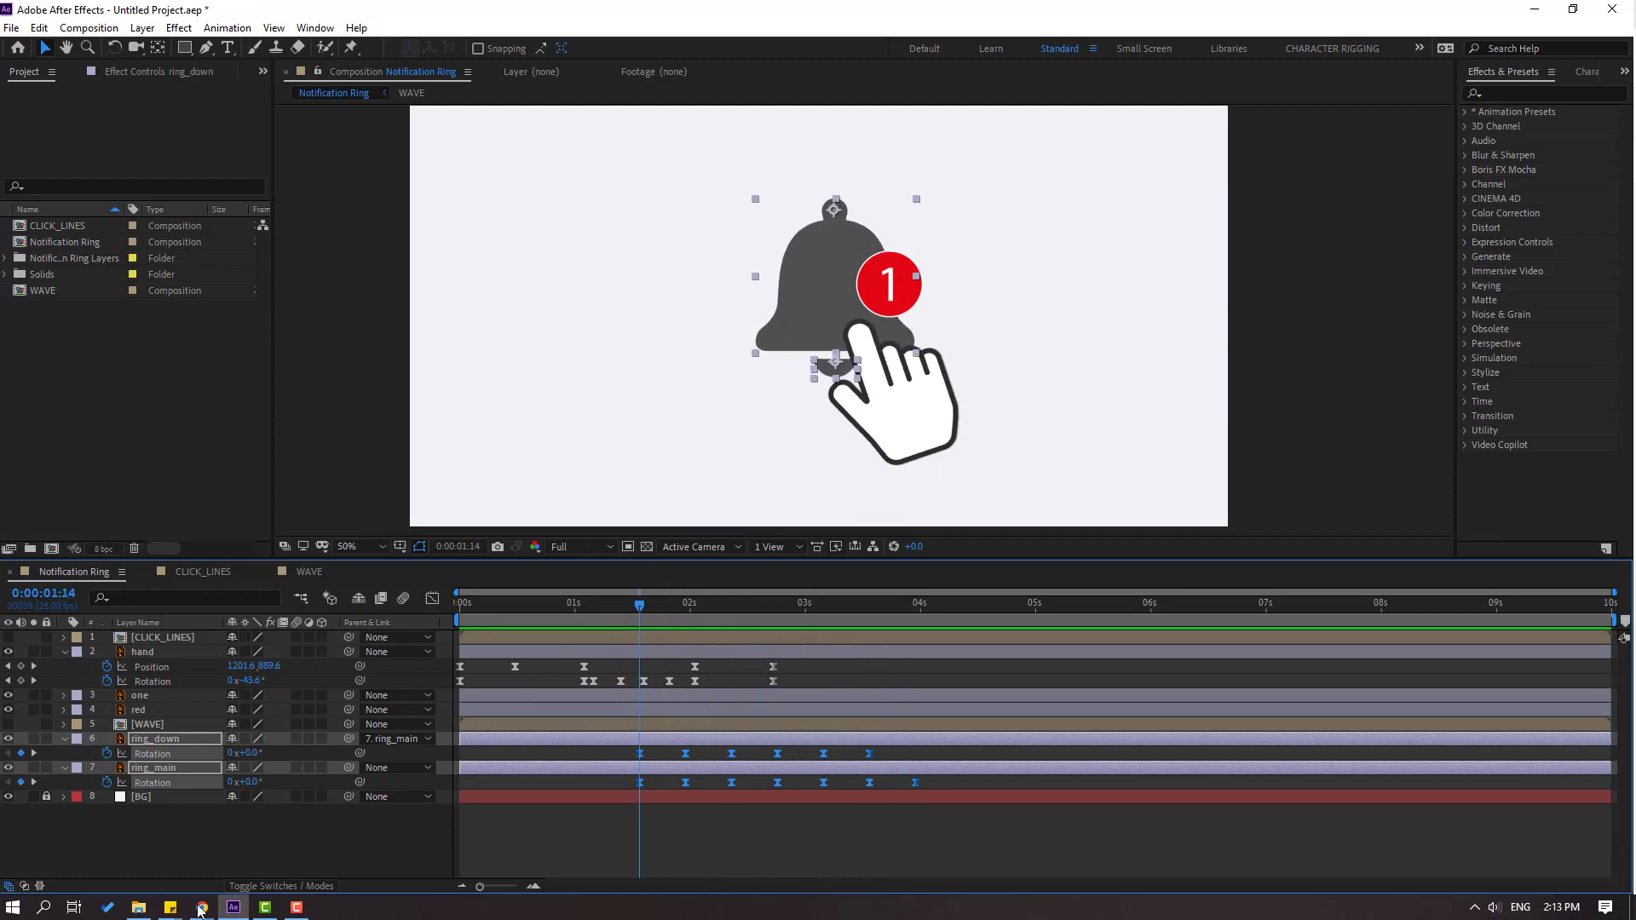
{"action": "left_click", "coordinate": [207, 842]}
{"action": "left_click", "coordinate": [146, 772]}
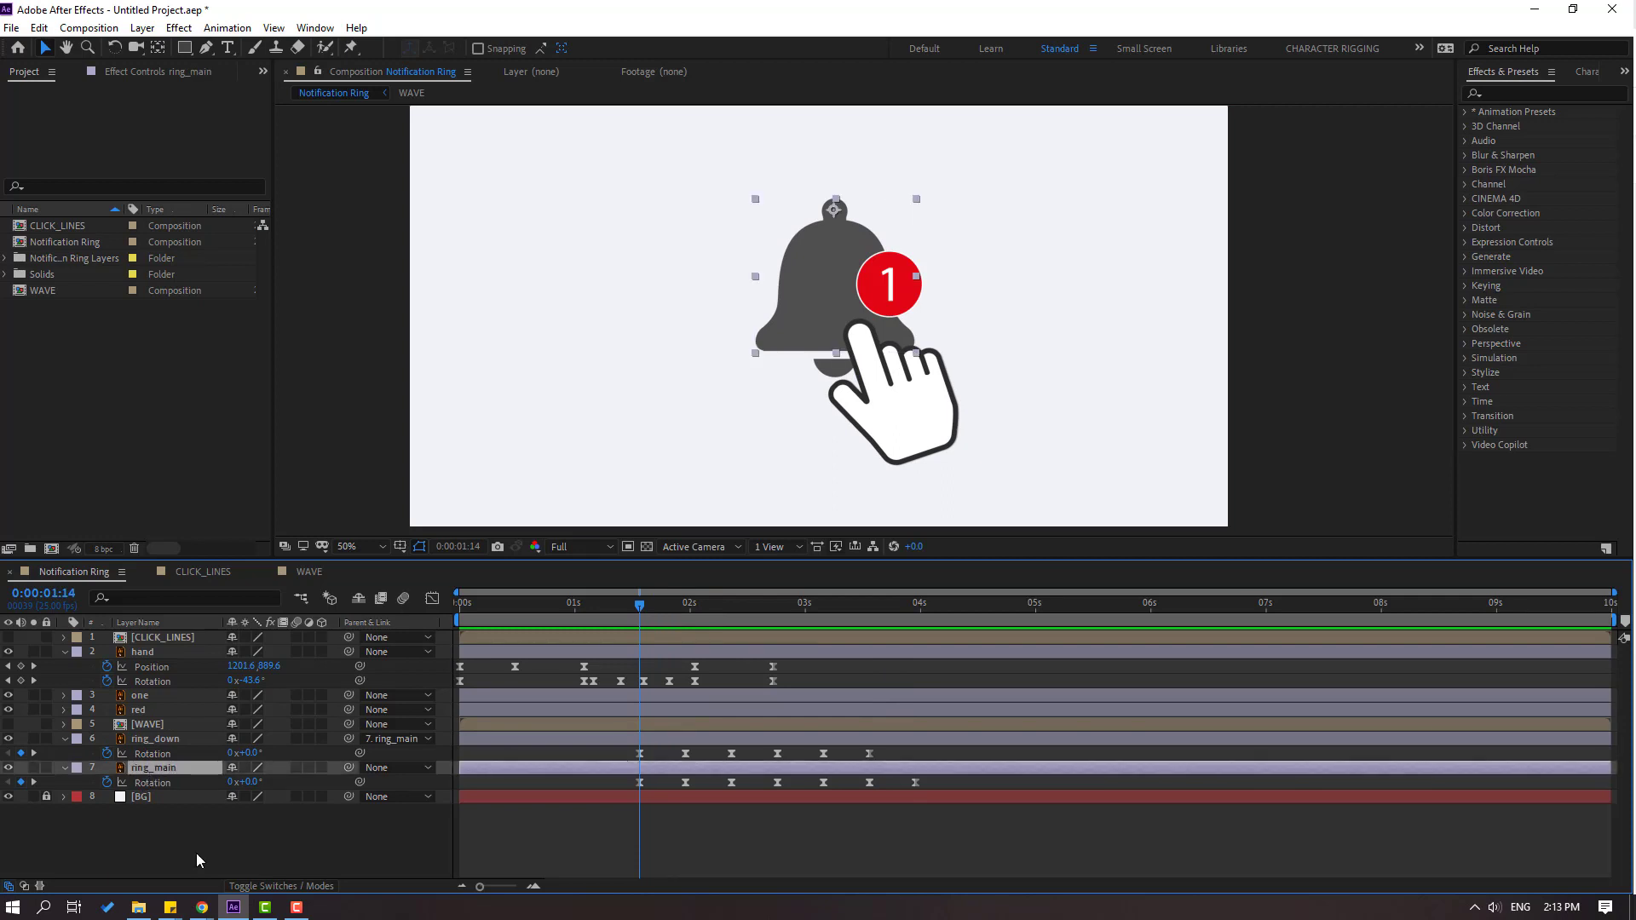
{"action": "key", "text": "shift+s"}
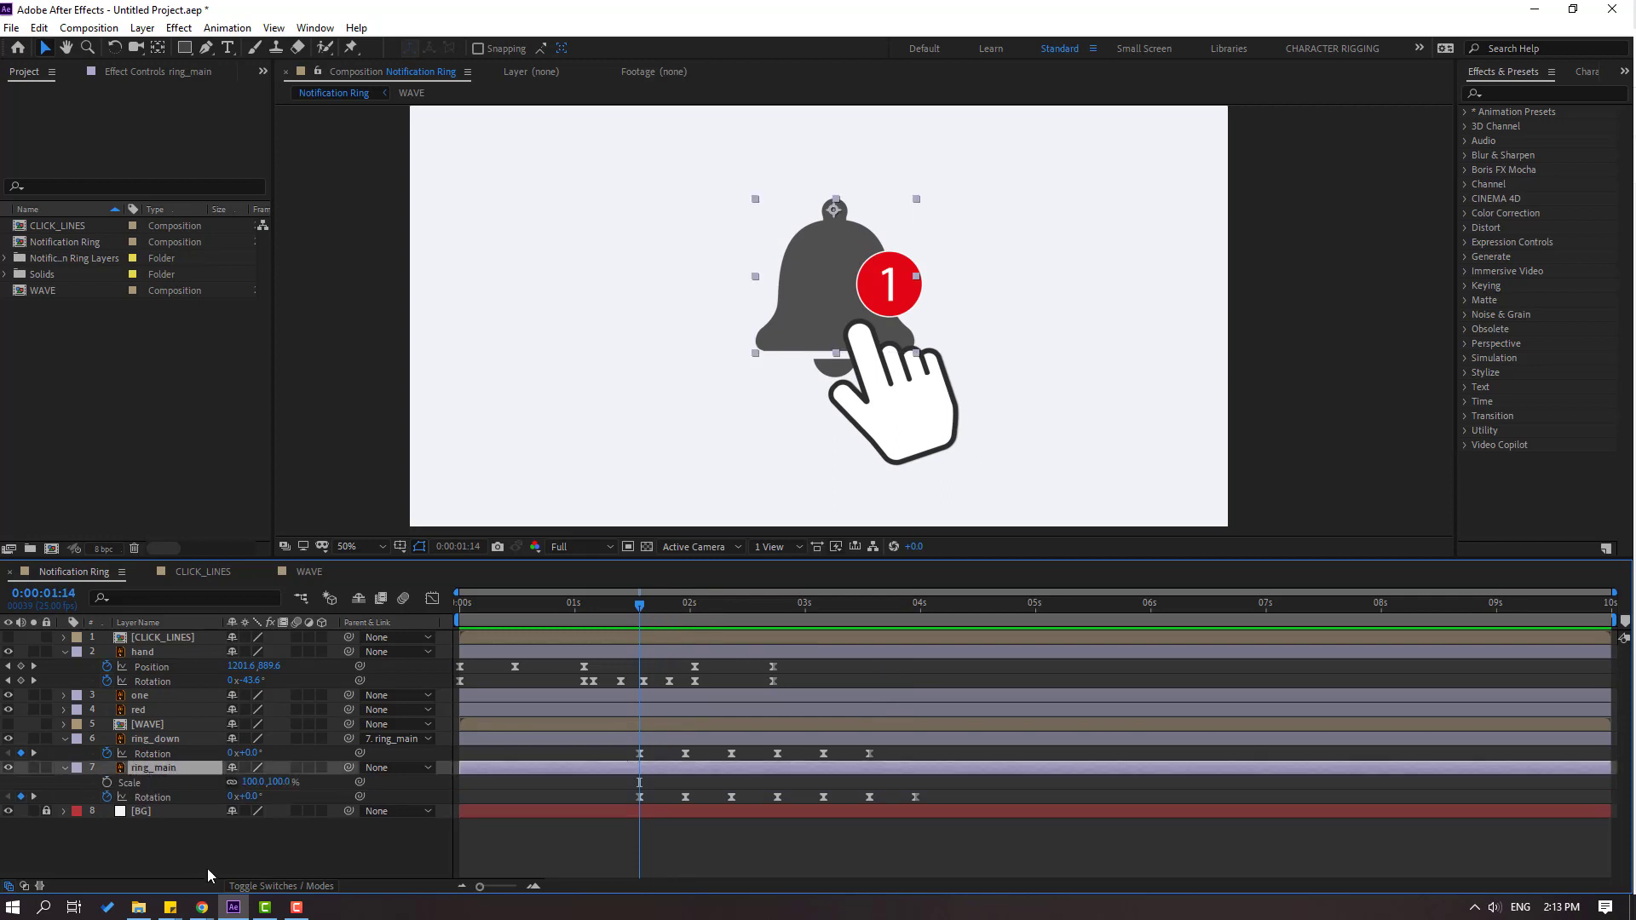
{"action": "left_click", "coordinate": [107, 783]}
{"action": "left_click_drag", "start_coordinate": [642, 605], "coordinate": [688, 605]}
{"action": "left_click", "coordinate": [253, 782]}
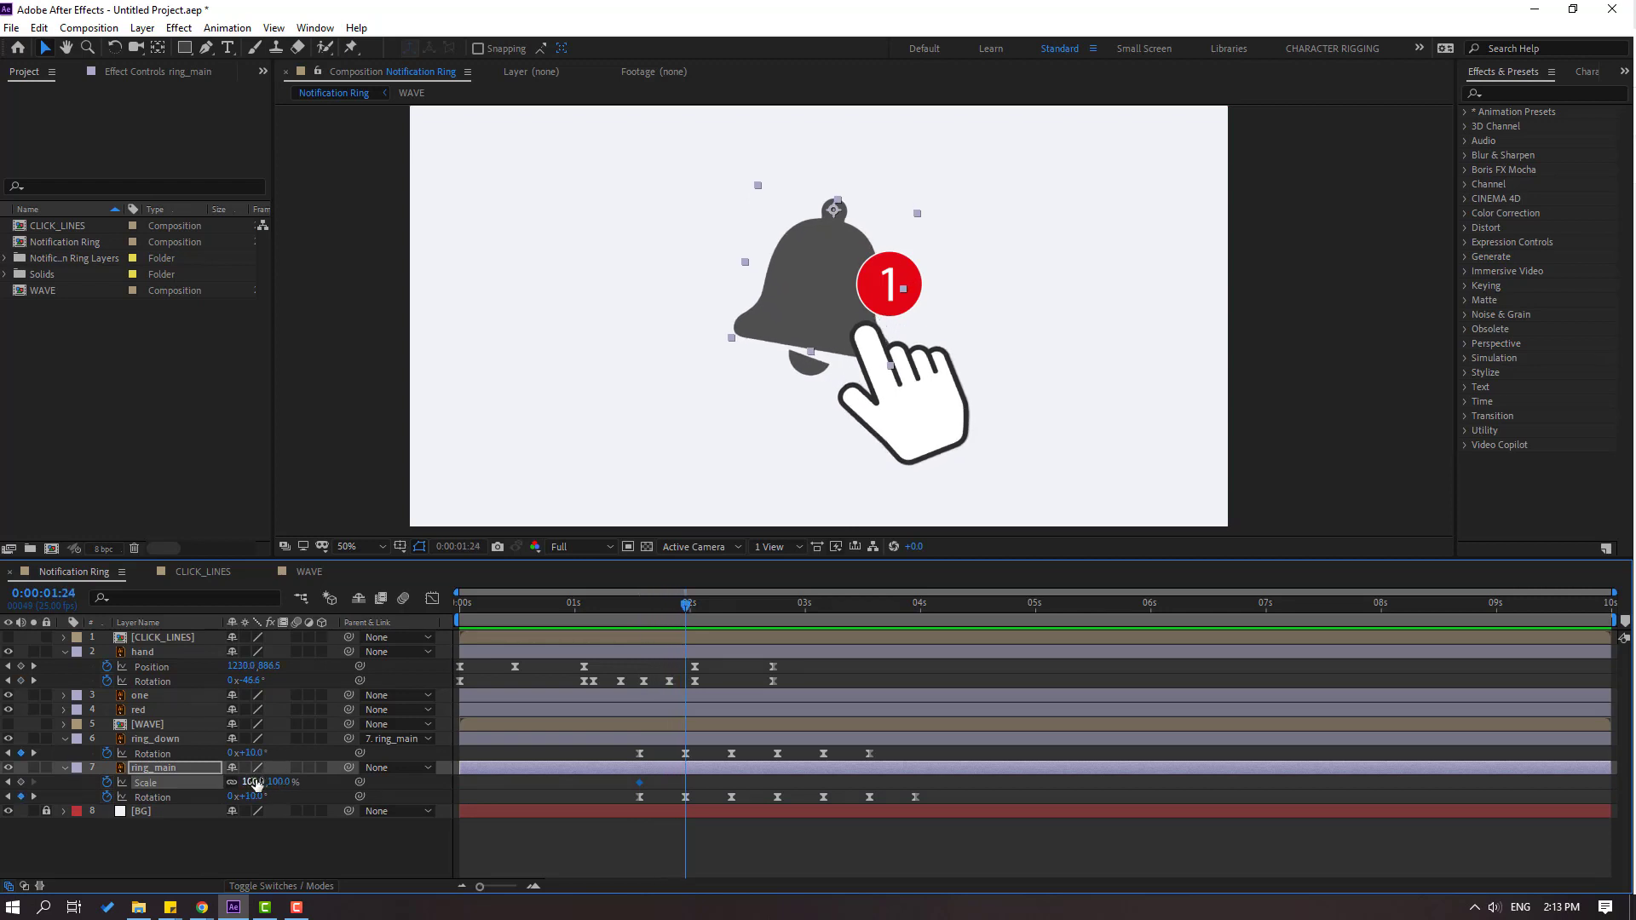
{"action": "type", "text": "95"}
{"action": "key", "text": "Return"}
Add ring_main Scale keyframes of 103% at 0:00:02:09 and 100% at 0:00:02:19
{"action": "left_click_drag", "start_coordinate": [707, 617], "coordinate": [731, 615]}
{"action": "left_click", "coordinate": [248, 782]}
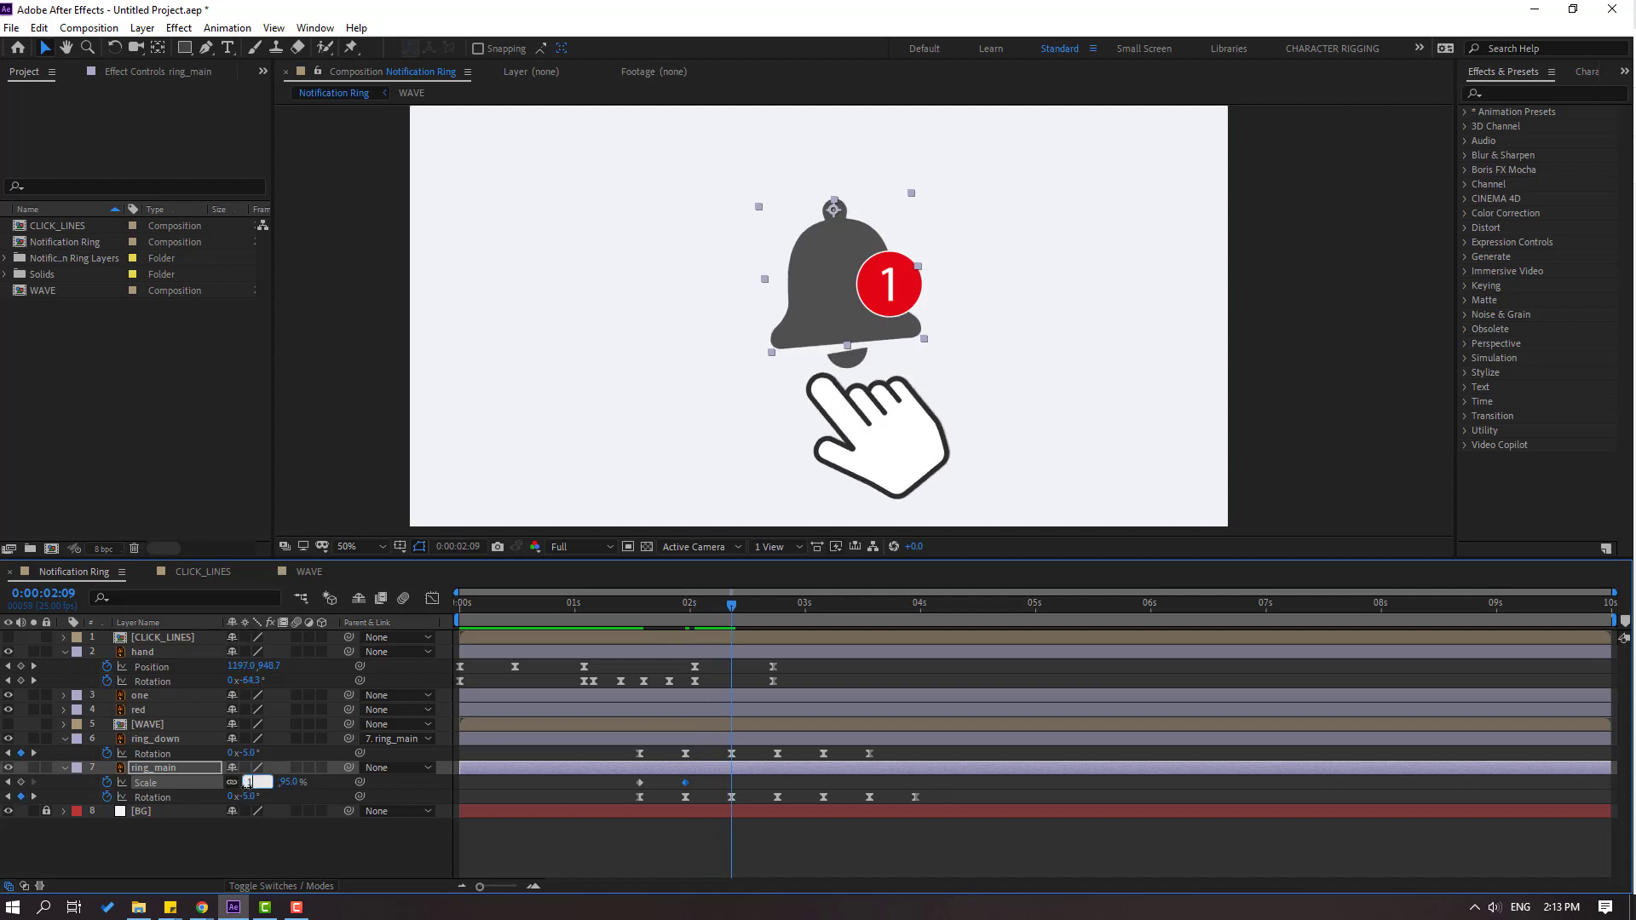
{"action": "type", "text": "103"}
{"action": "key", "text": "Return"}
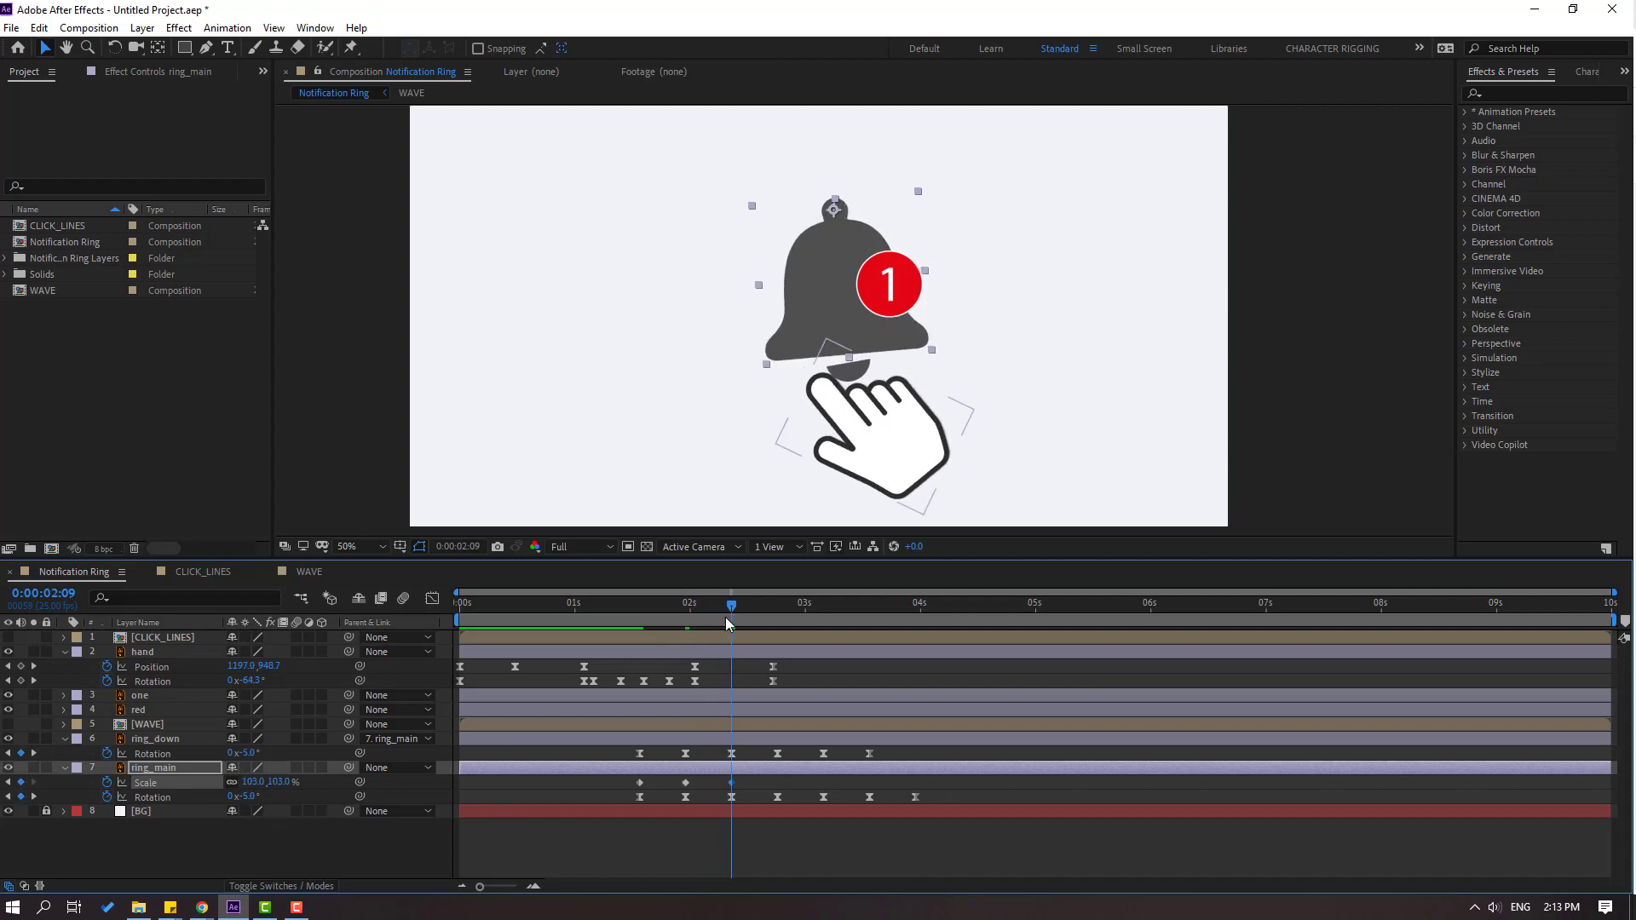
{"action": "left_click_drag", "start_coordinate": [724, 617], "coordinate": [777, 610]}
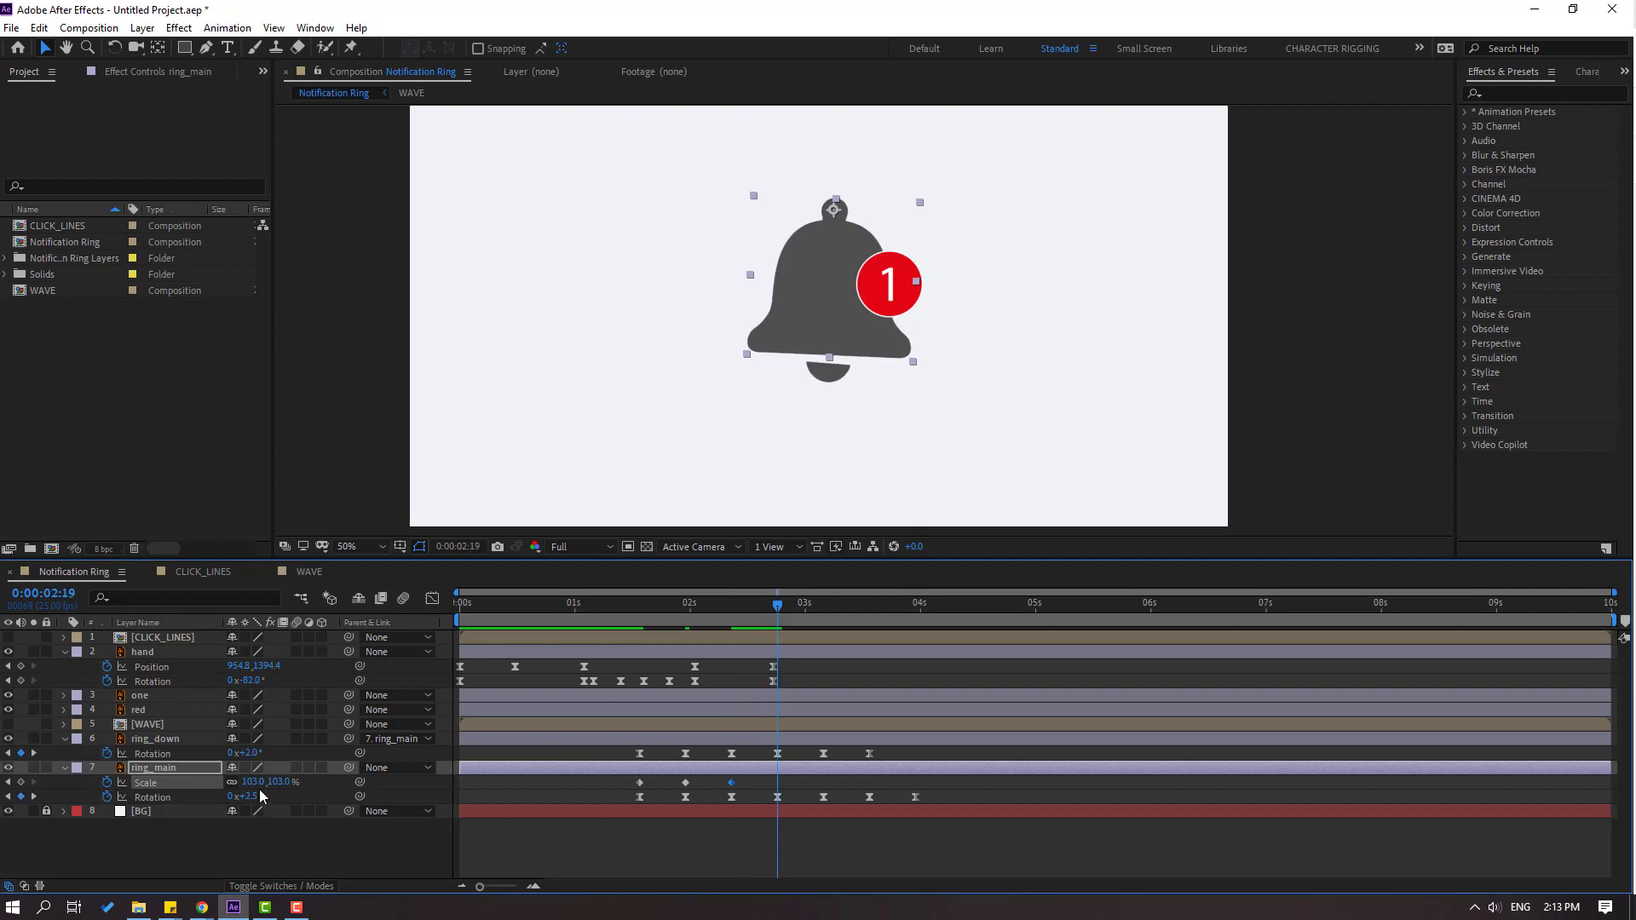
{"action": "left_click", "coordinate": [251, 783]}
{"action": "type", "text": "100"}
{"action": "key", "text": "Return"}
Apply Easy Ease to all ring_main Scale keyframes and preview the animation
{"action": "left_click_drag", "start_coordinate": [785, 788], "coordinate": [643, 785]}
{"action": "right_click", "coordinate": [642, 786]}
{"action": "mouse_move", "coordinate": [733, 775]}
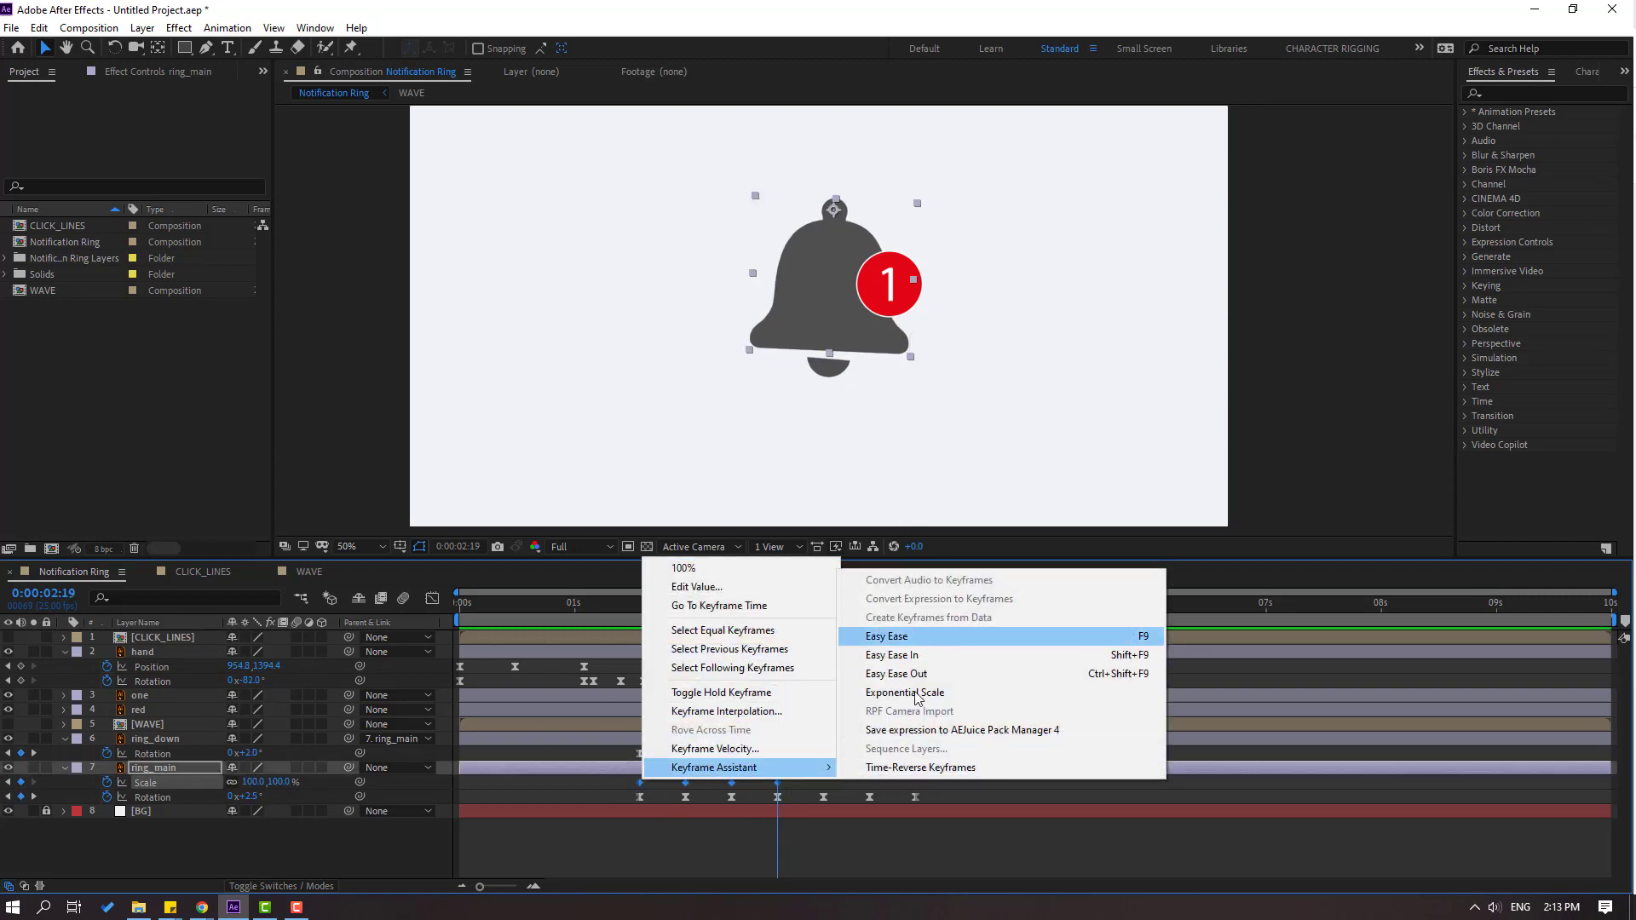
{"action": "left_click", "coordinate": [891, 637]}
{"action": "key", "text": "space"}
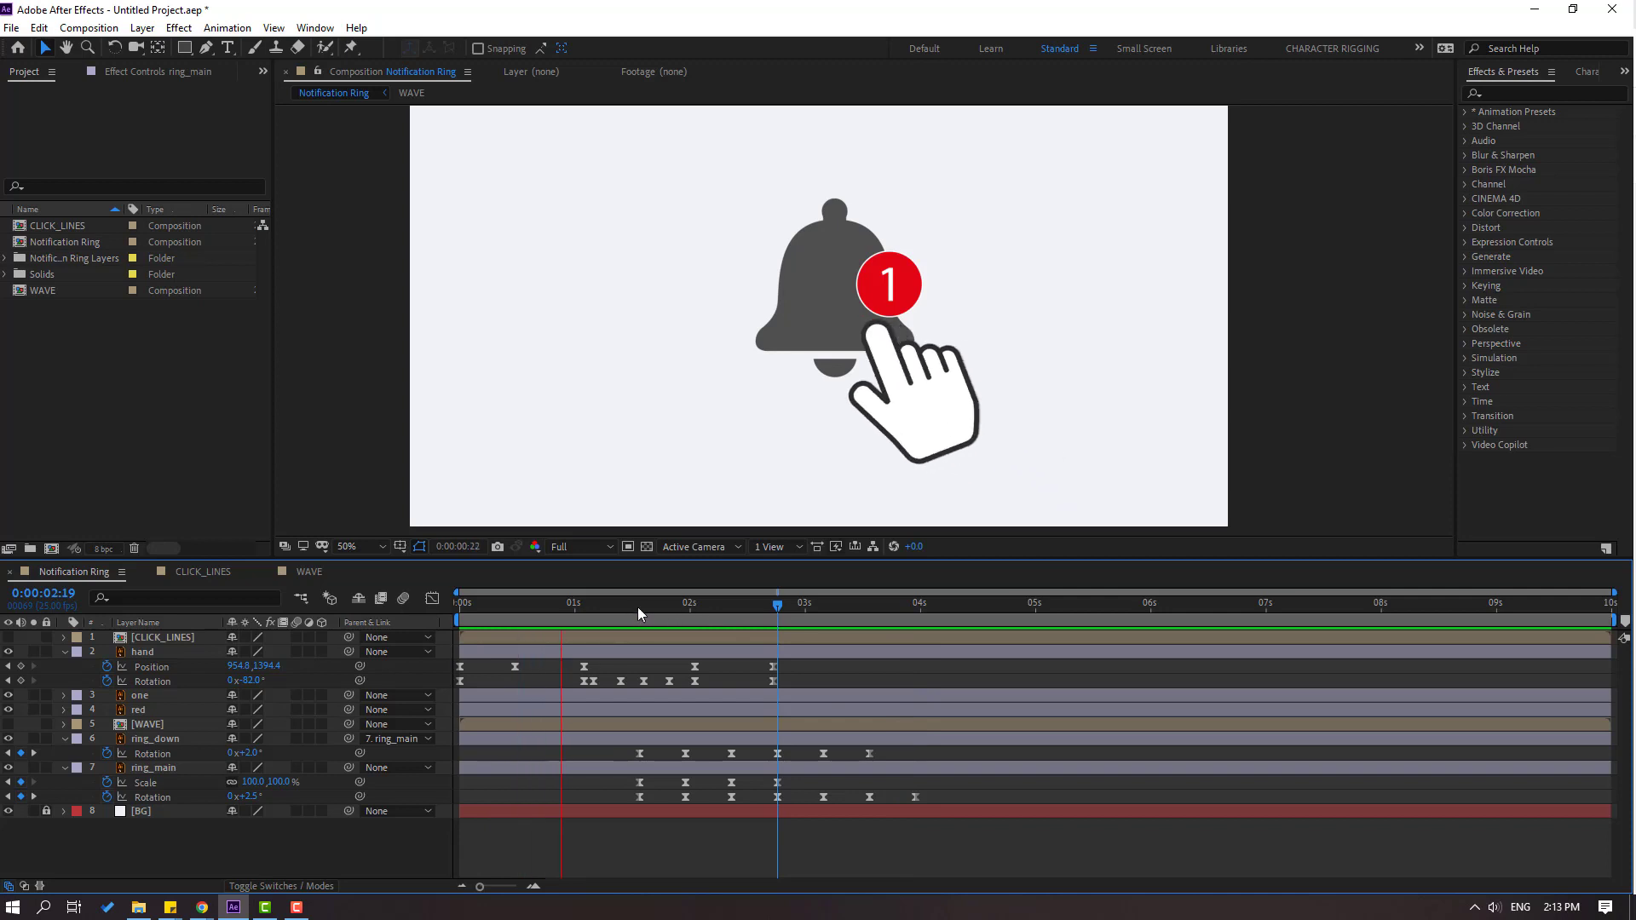
Add a Scale keyframe of 0% at 0:00:00:00 to the red badge layer
{"action": "left_click", "coordinate": [519, 602]}
{"action": "left_click", "coordinate": [911, 305]}
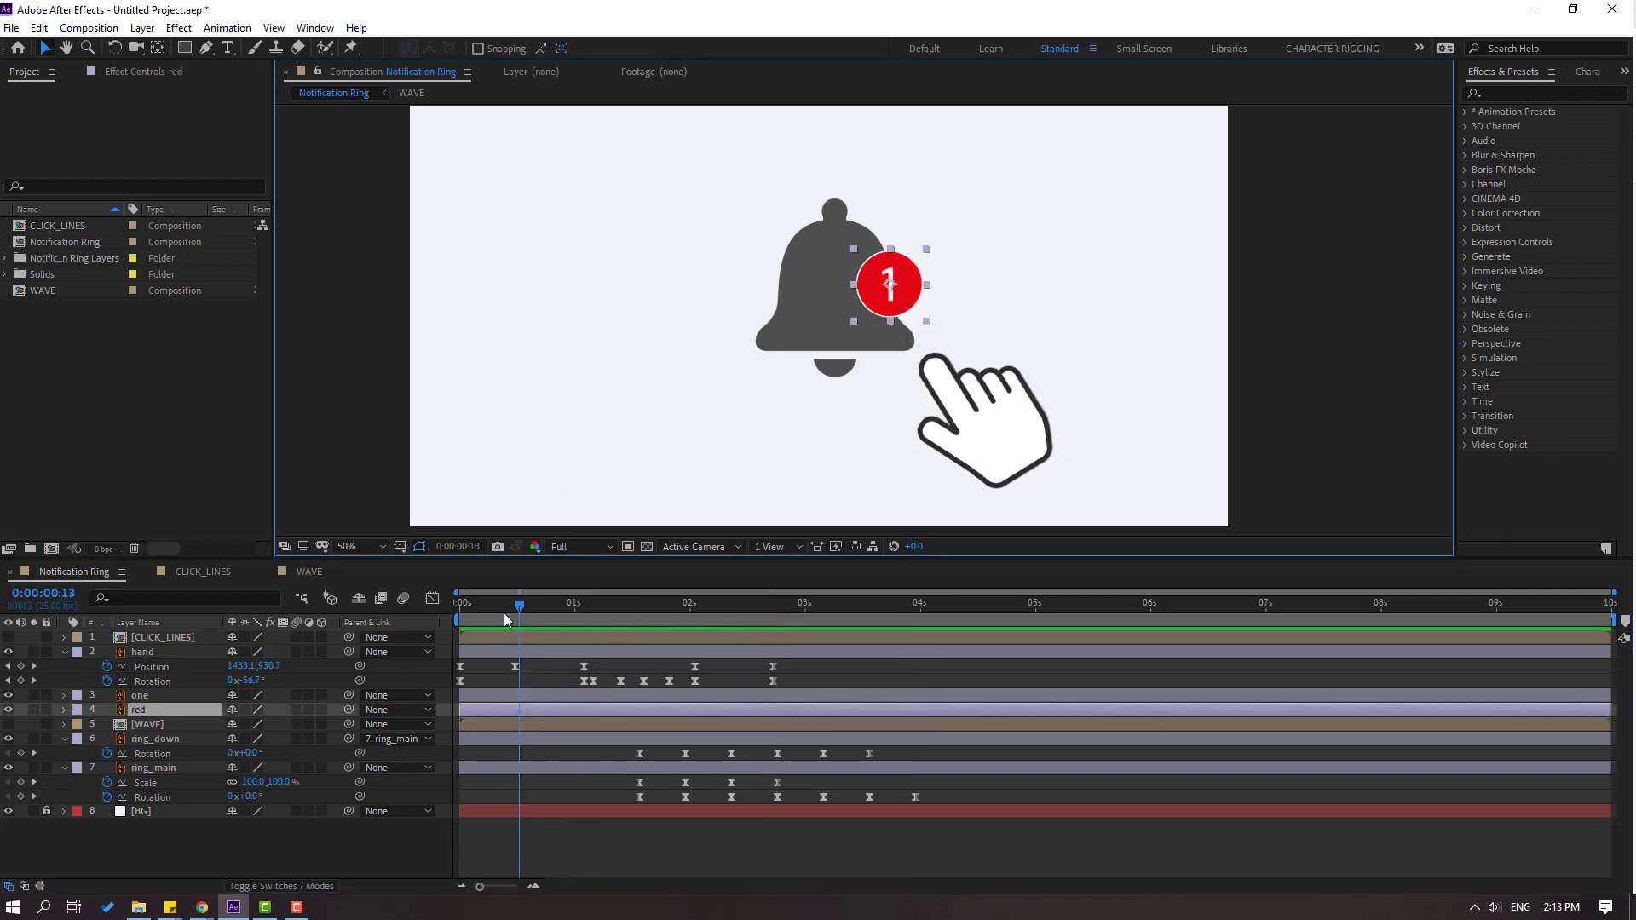
{"action": "left_click_drag", "start_coordinate": [503, 611], "coordinate": [443, 619]}
{"action": "key", "text": "s"}
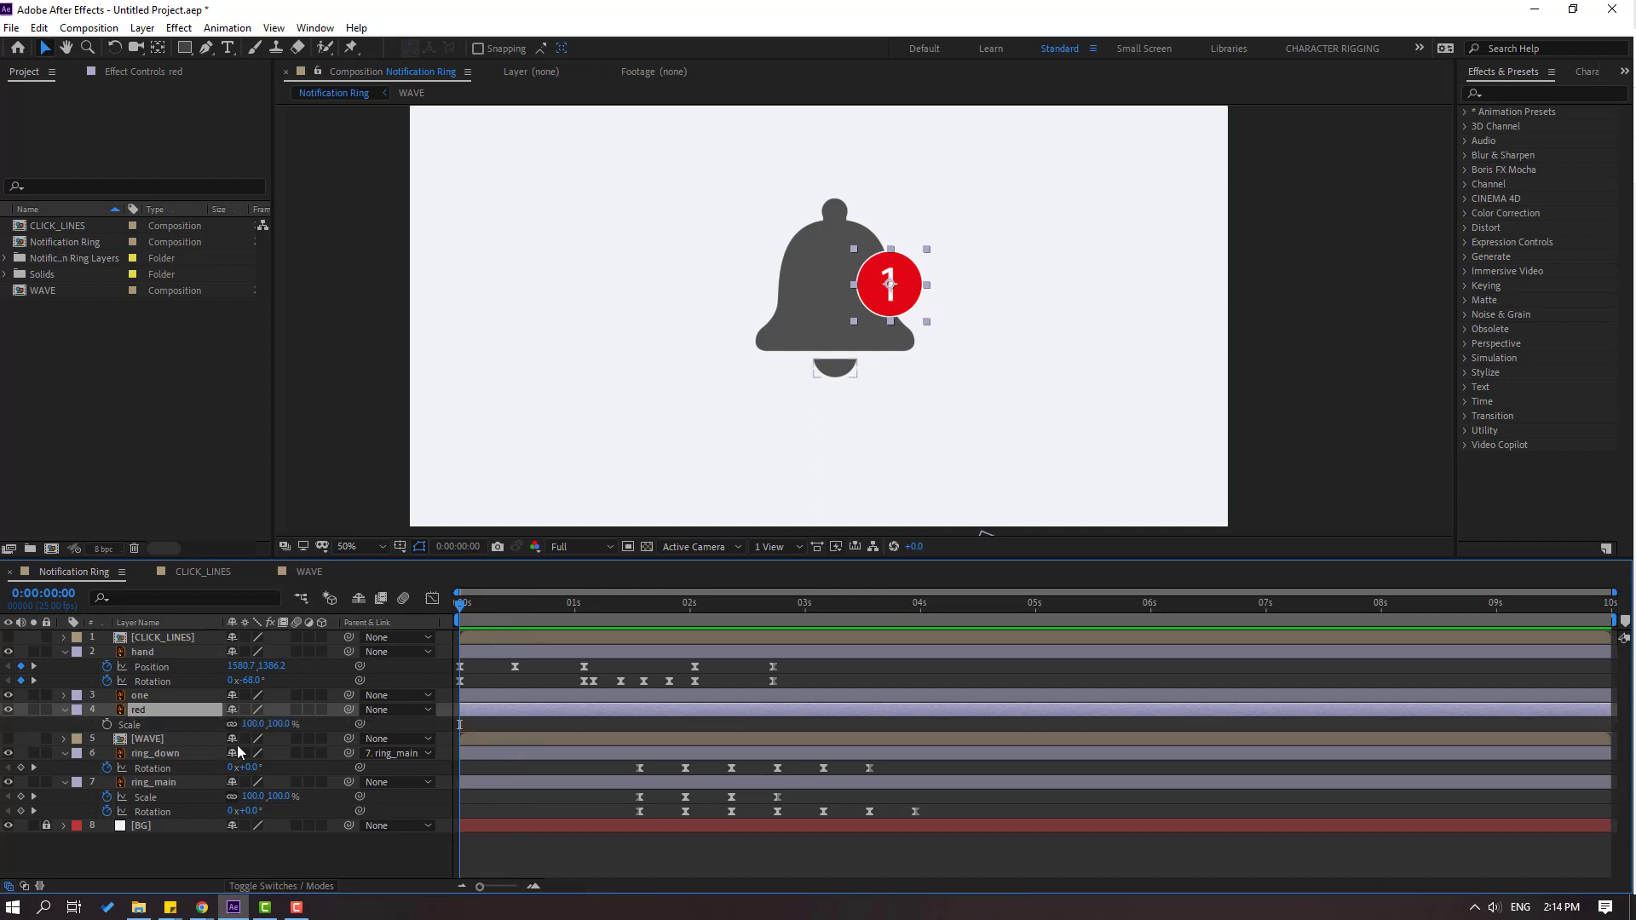
{"action": "left_click_drag", "start_coordinate": [242, 740], "coordinate": [192, 761]}
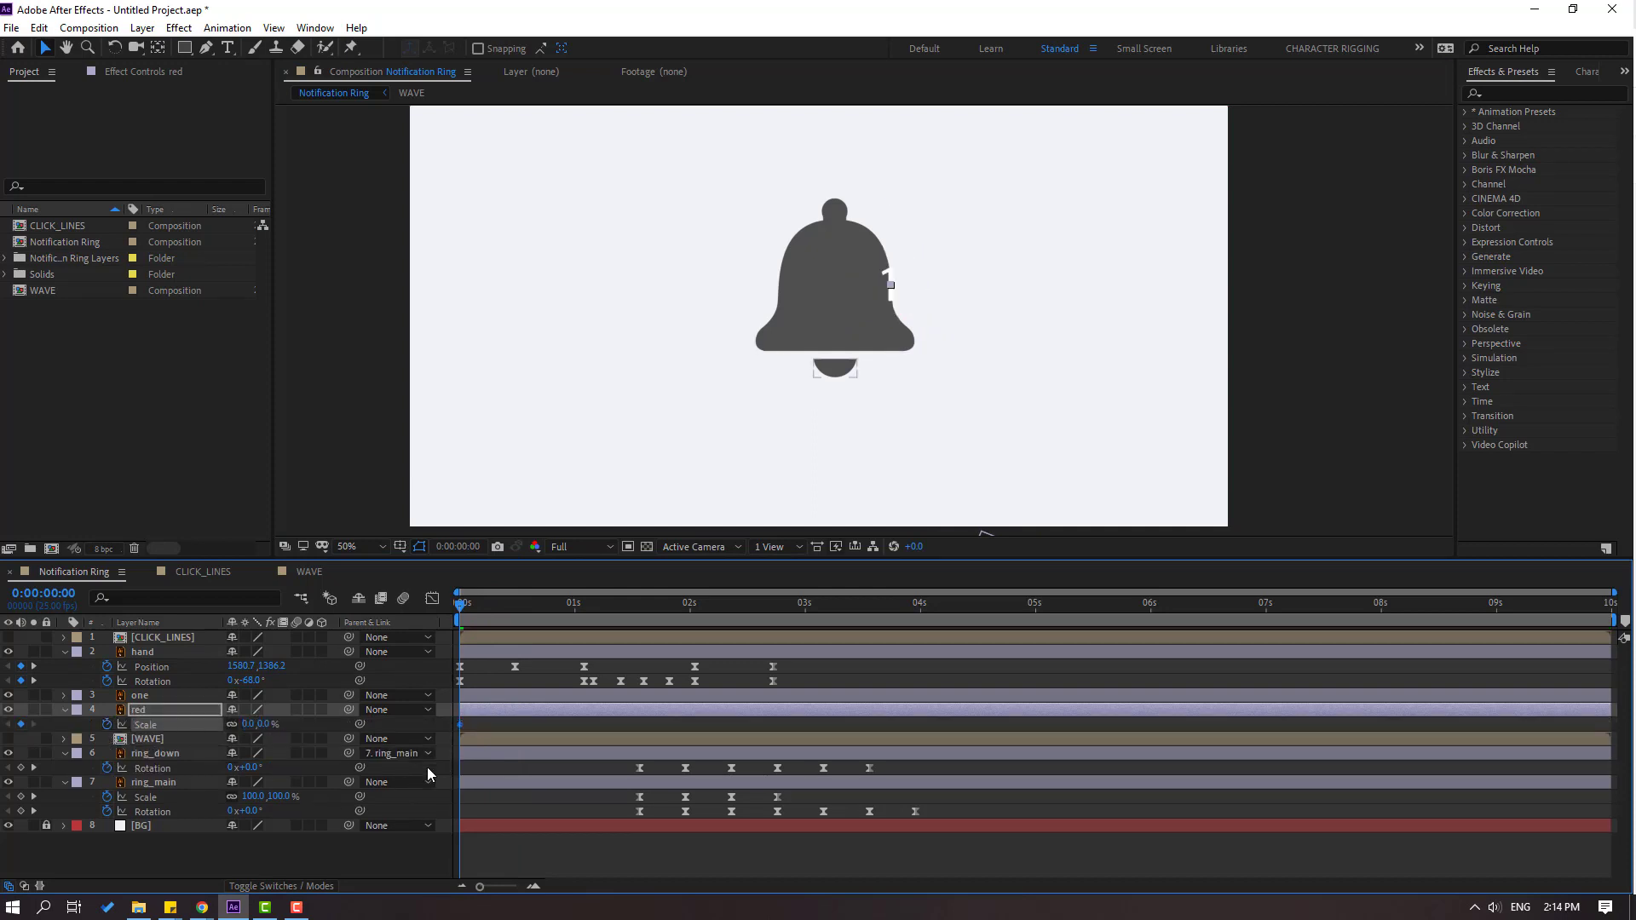
Advance six frames to 0:00:00:06 and add a red layer Scale keyframe of 105%
{"action": "left_click", "coordinate": [460, 548]}
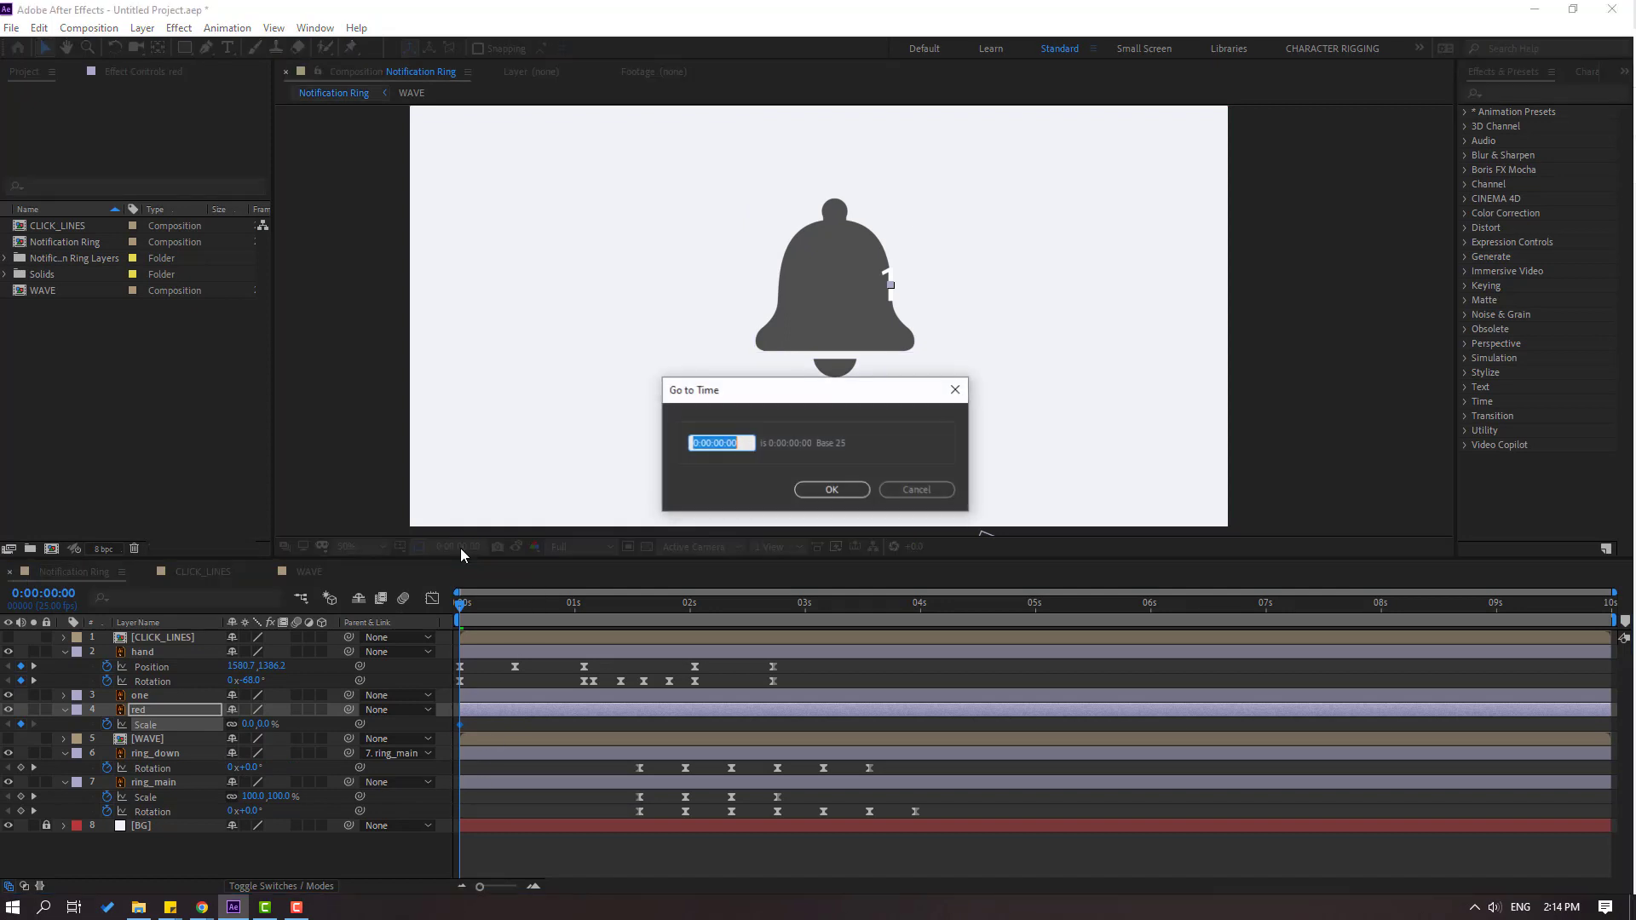
{"action": "type", "text": "+6"}
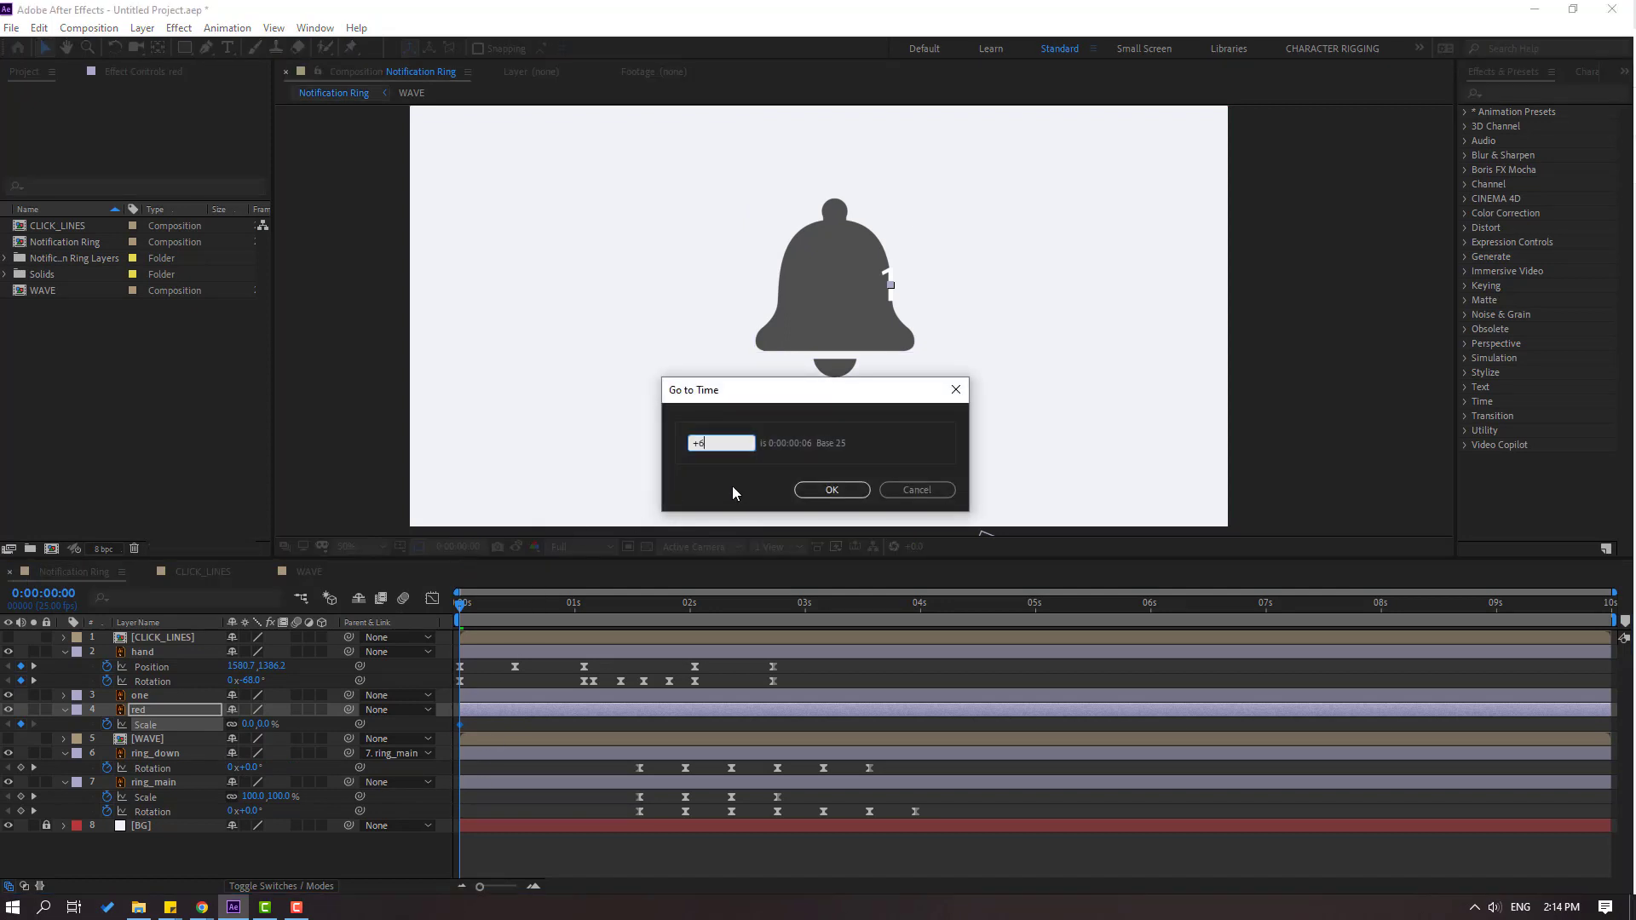
{"action": "left_click", "coordinate": [806, 490]}
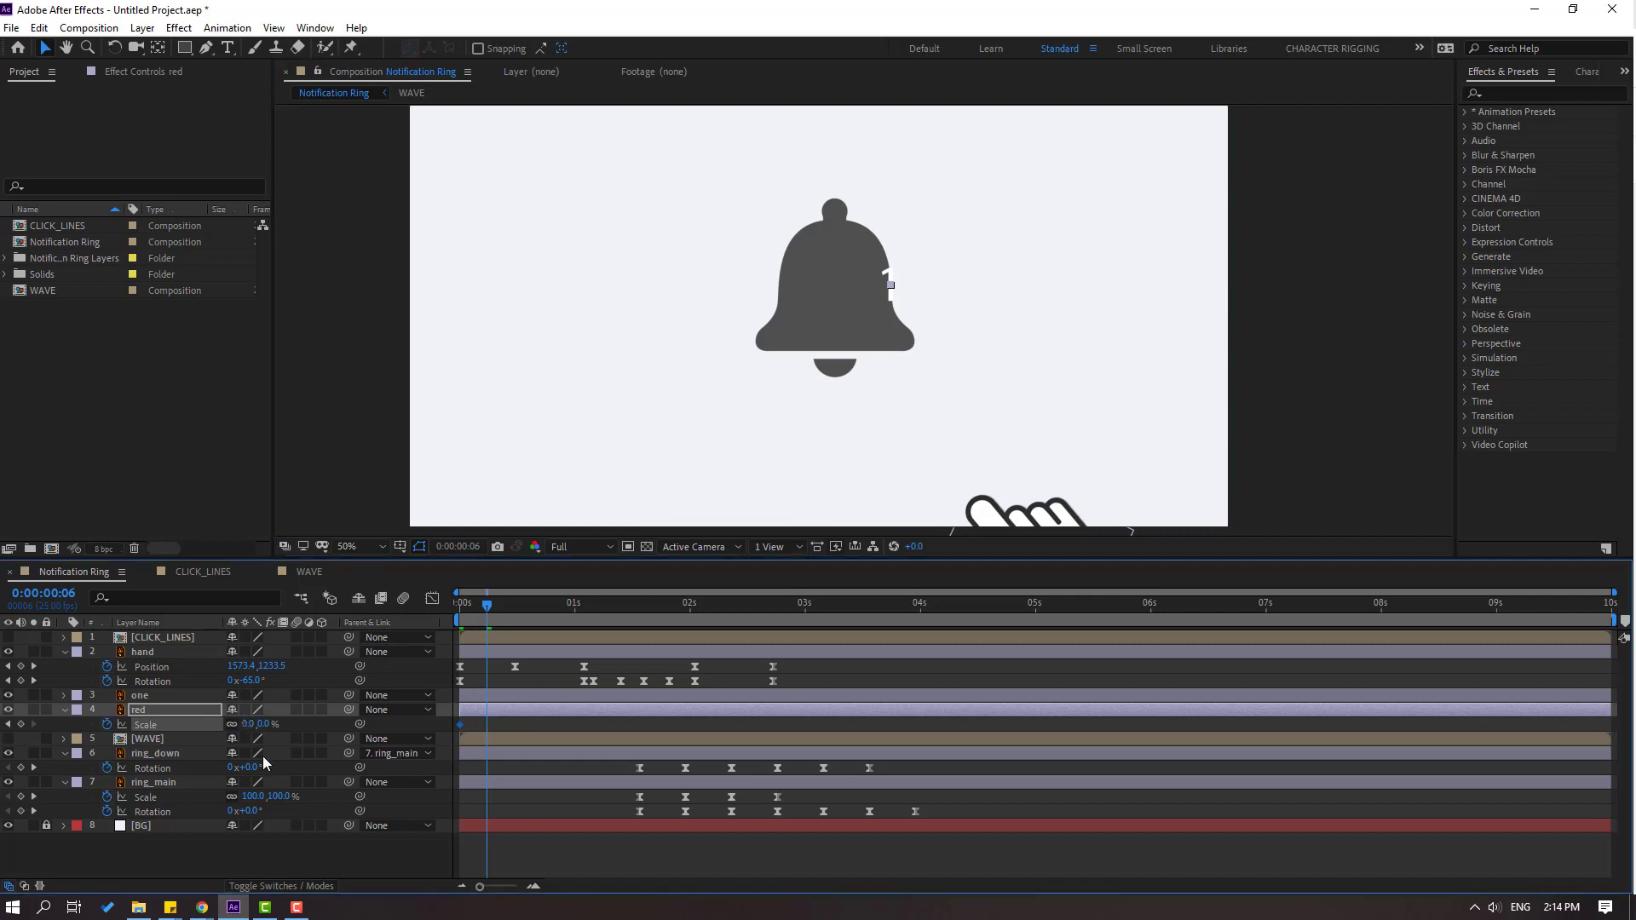
{"action": "left_click", "coordinate": [248, 725]}
{"action": "type", "text": "105"}
{"action": "key", "text": "Return"}
Advance six frames to 0:00:00:12 and add a red layer Scale keyframe of 95%
{"action": "left_click", "coordinate": [459, 547]}
{"action": "type", "text": "+6"}
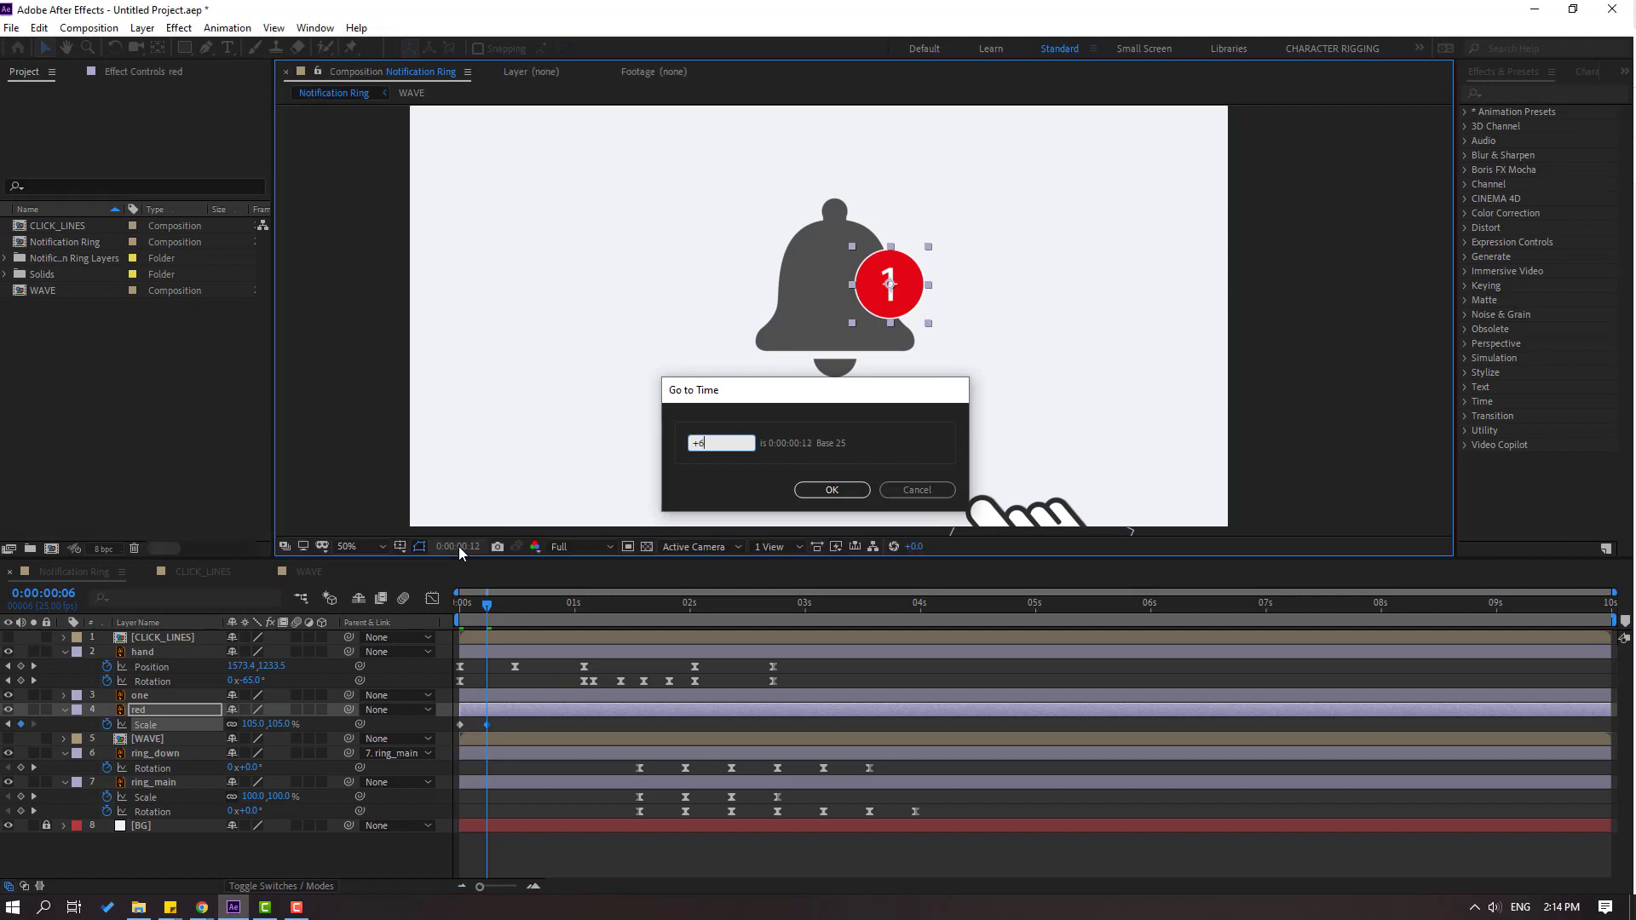
{"action": "key", "text": "Return"}
{"action": "left_click", "coordinate": [248, 724]}
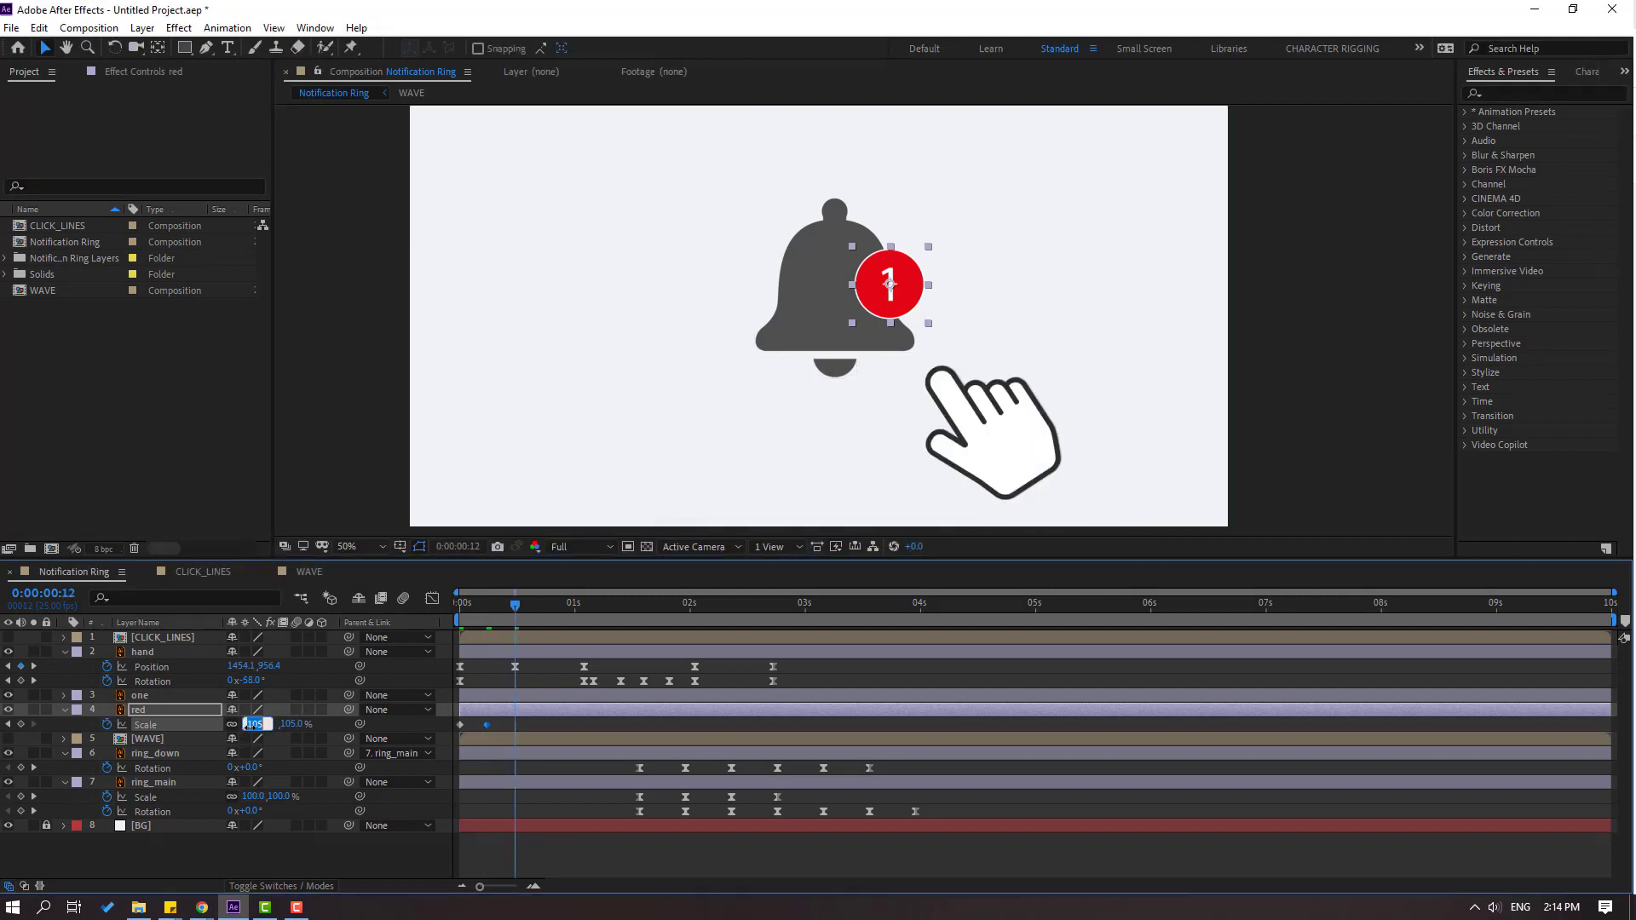
{"action": "type", "text": "95"}
{"action": "key", "text": "Return"}
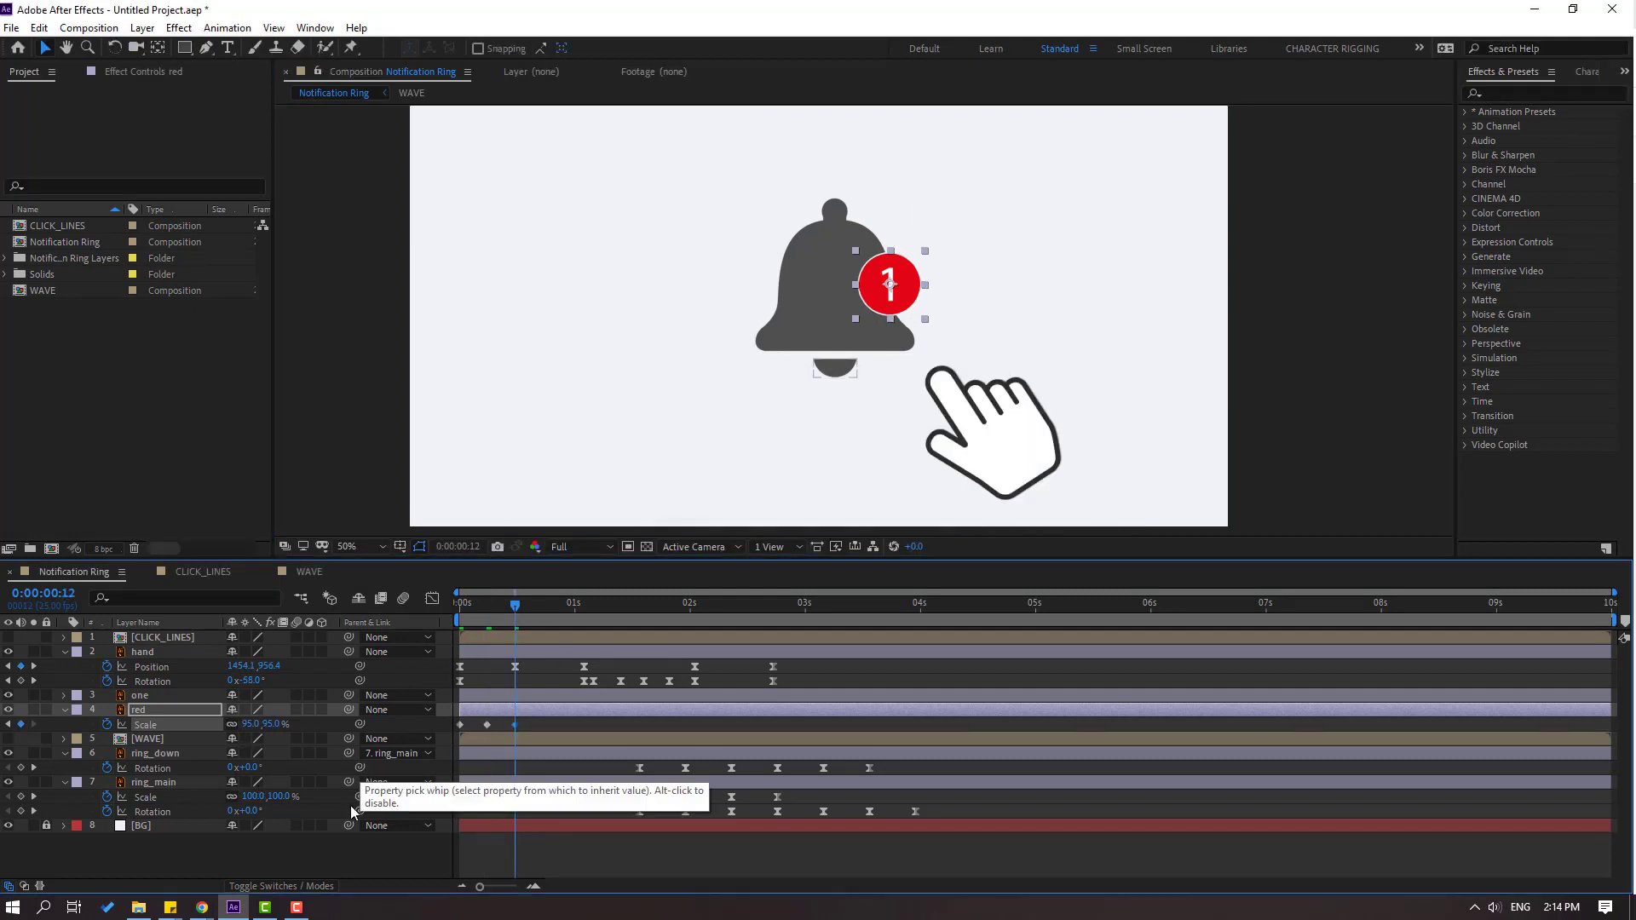
Advance six frames to 0:00:00:18 and add a red layer Scale keyframe of 100%
{"action": "left_click", "coordinate": [469, 549]}
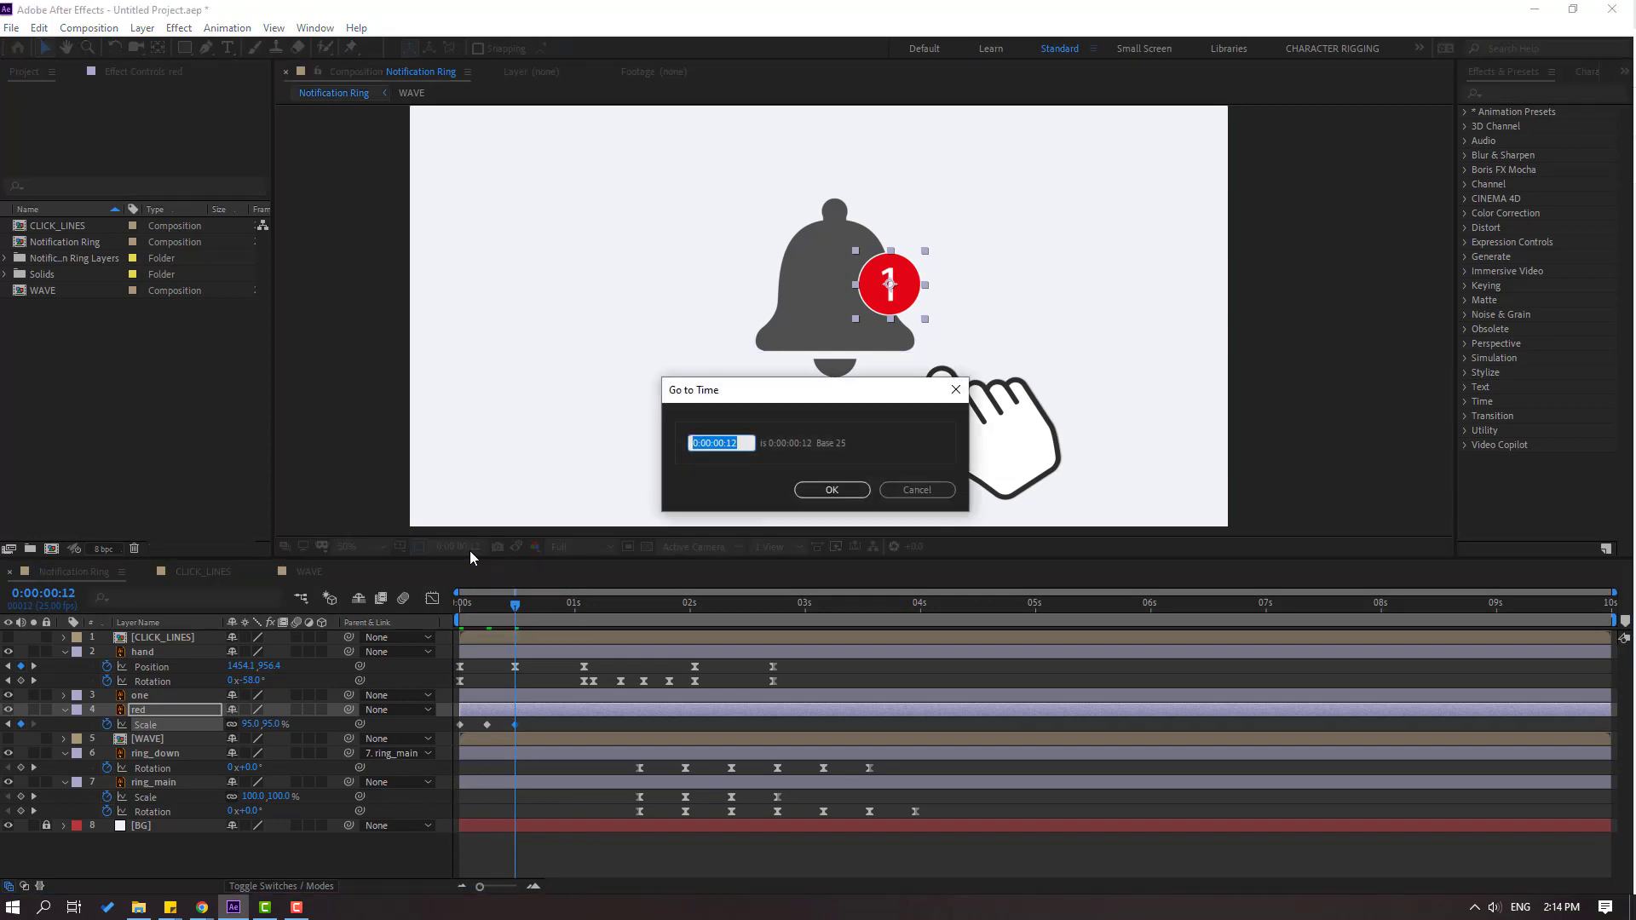
{"action": "type", "text": "+6"}
{"action": "key", "text": "Return"}
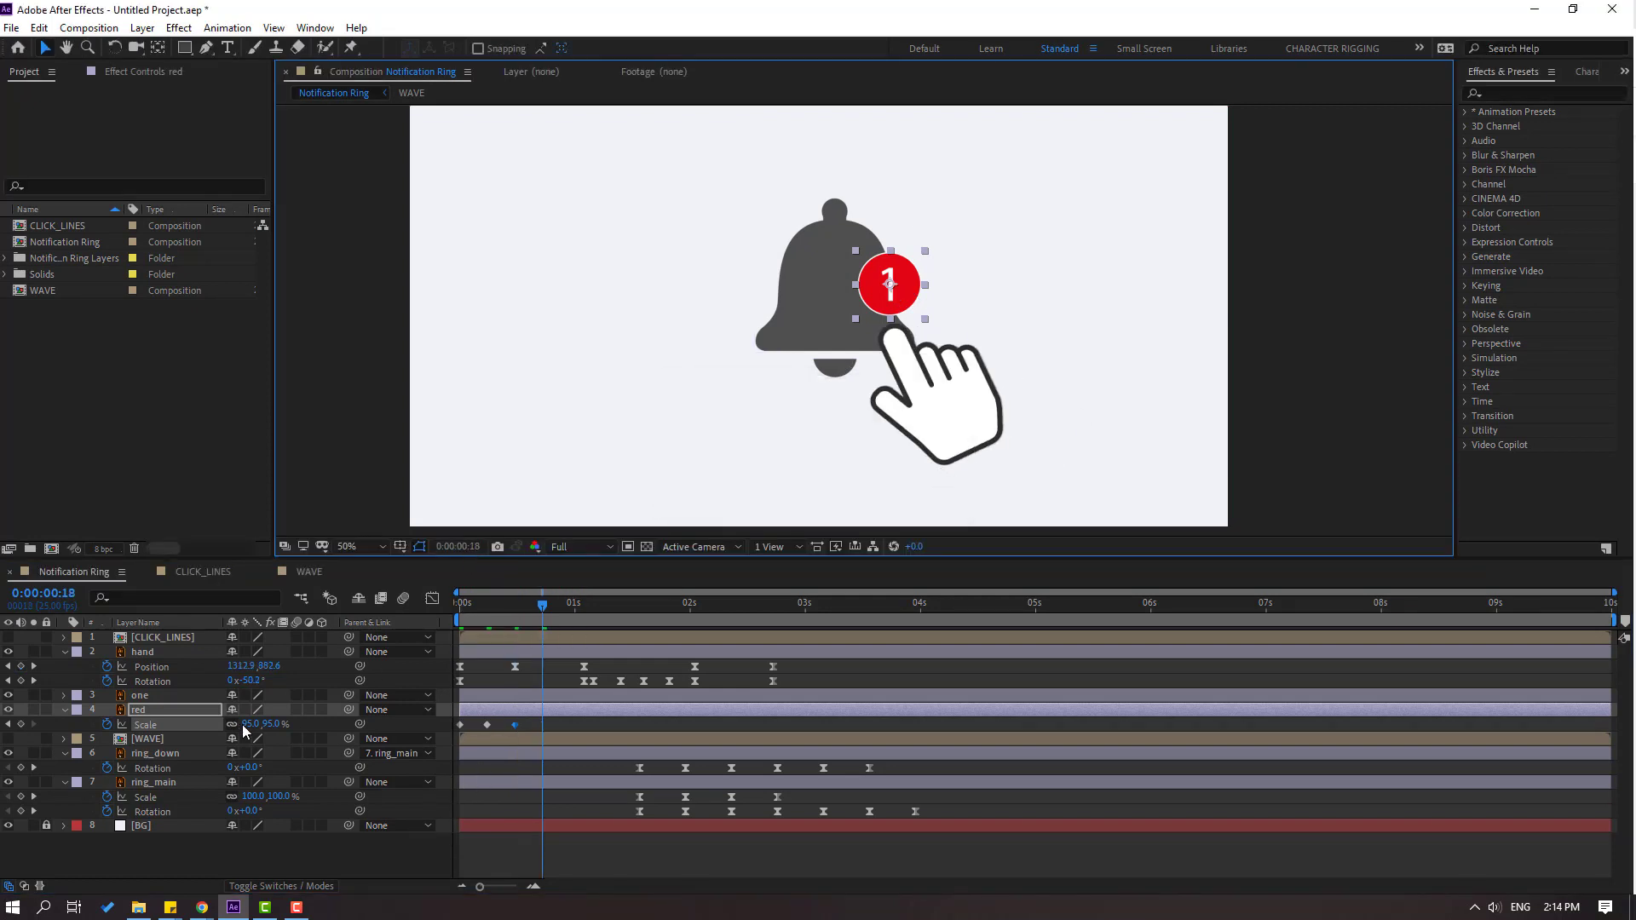
{"action": "left_click", "coordinate": [248, 724]}
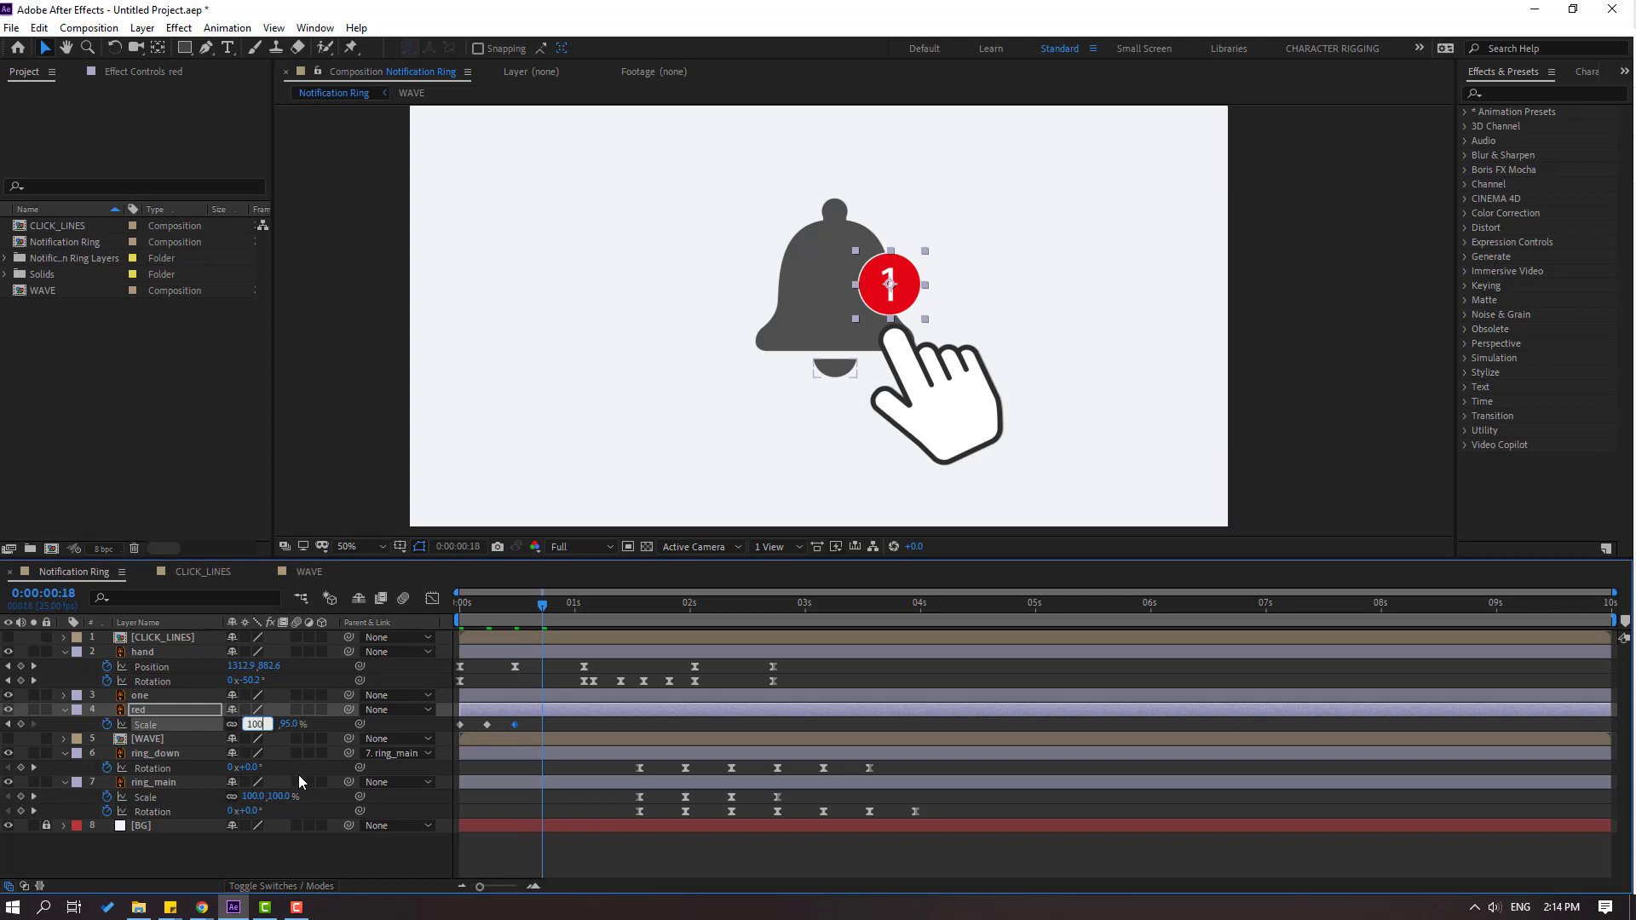
{"action": "type", "text": "100"}
{"action": "key", "text": "Return"}
Apply Easy Ease to all four red layer Scale keyframes and preview the layer in solo
{"action": "left_click_drag", "start_coordinate": [581, 750], "coordinate": [460, 726]}
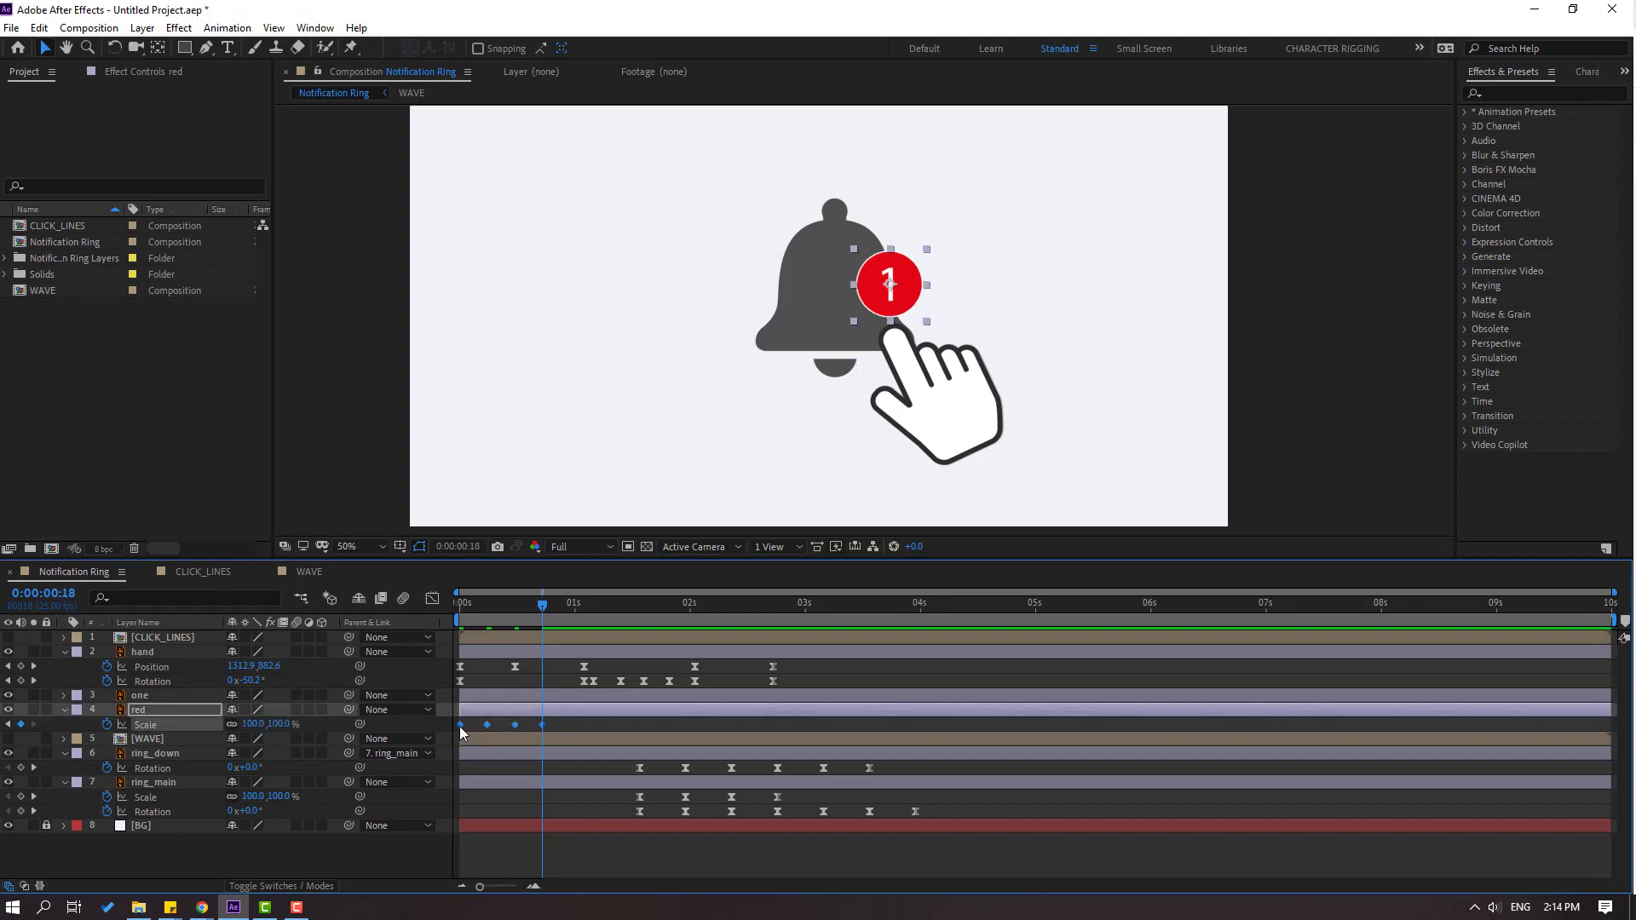
{"action": "right_click", "coordinate": [461, 726]}
{"action": "mouse_move", "coordinate": [555, 721]}
{"action": "left_click", "coordinate": [712, 765]}
{"action": "key", "text": "space"}
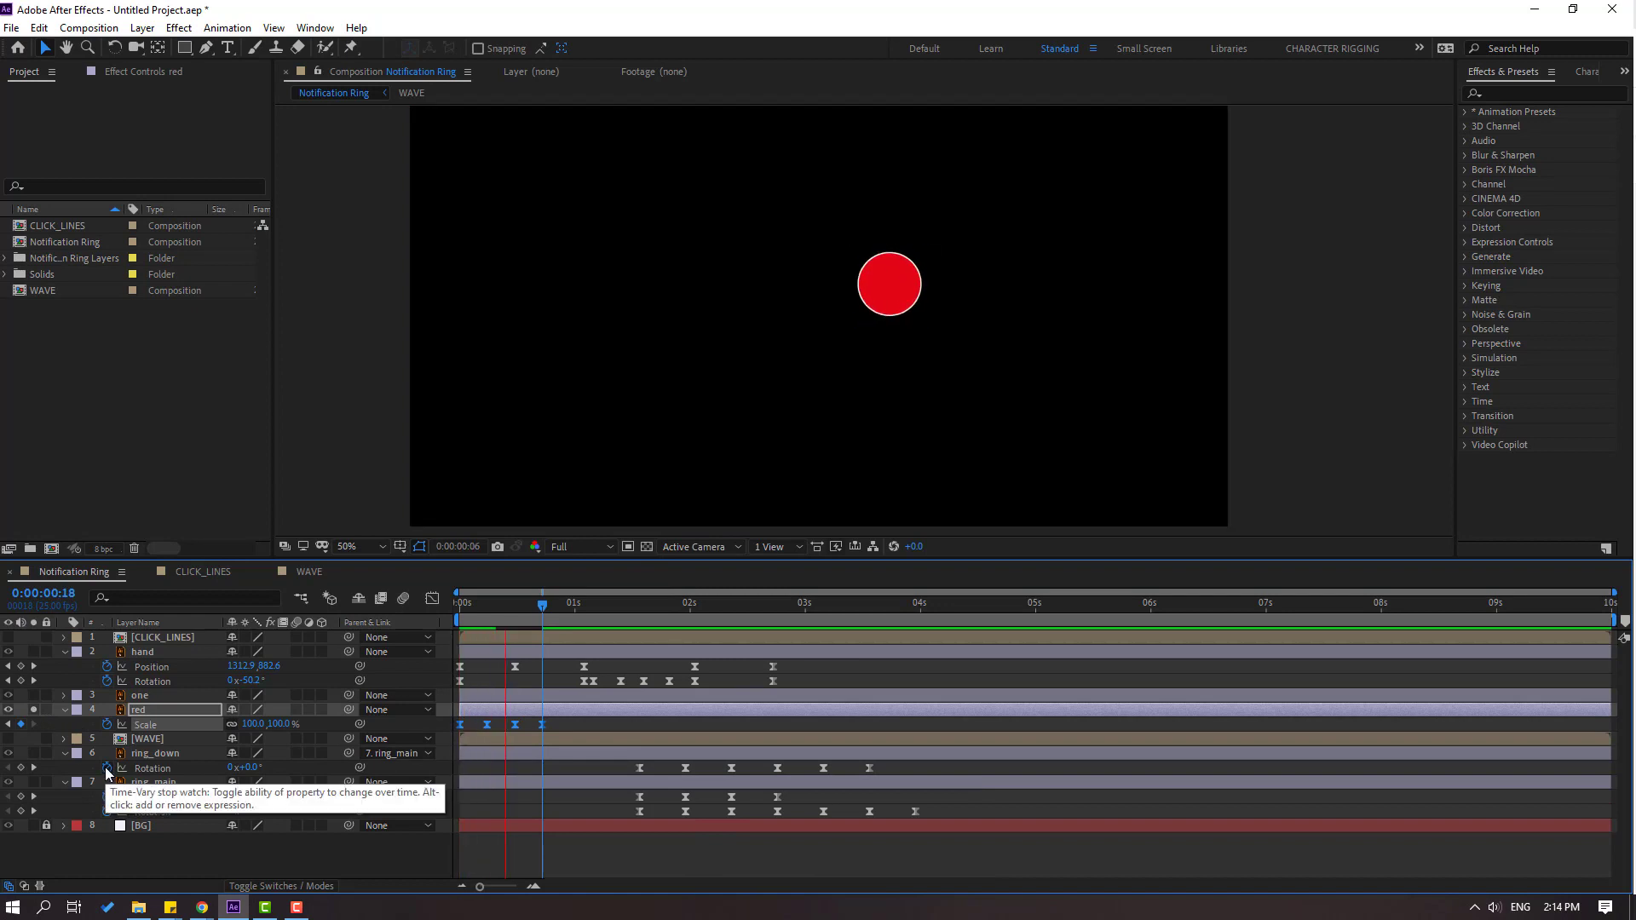
{"action": "key", "text": "space"}
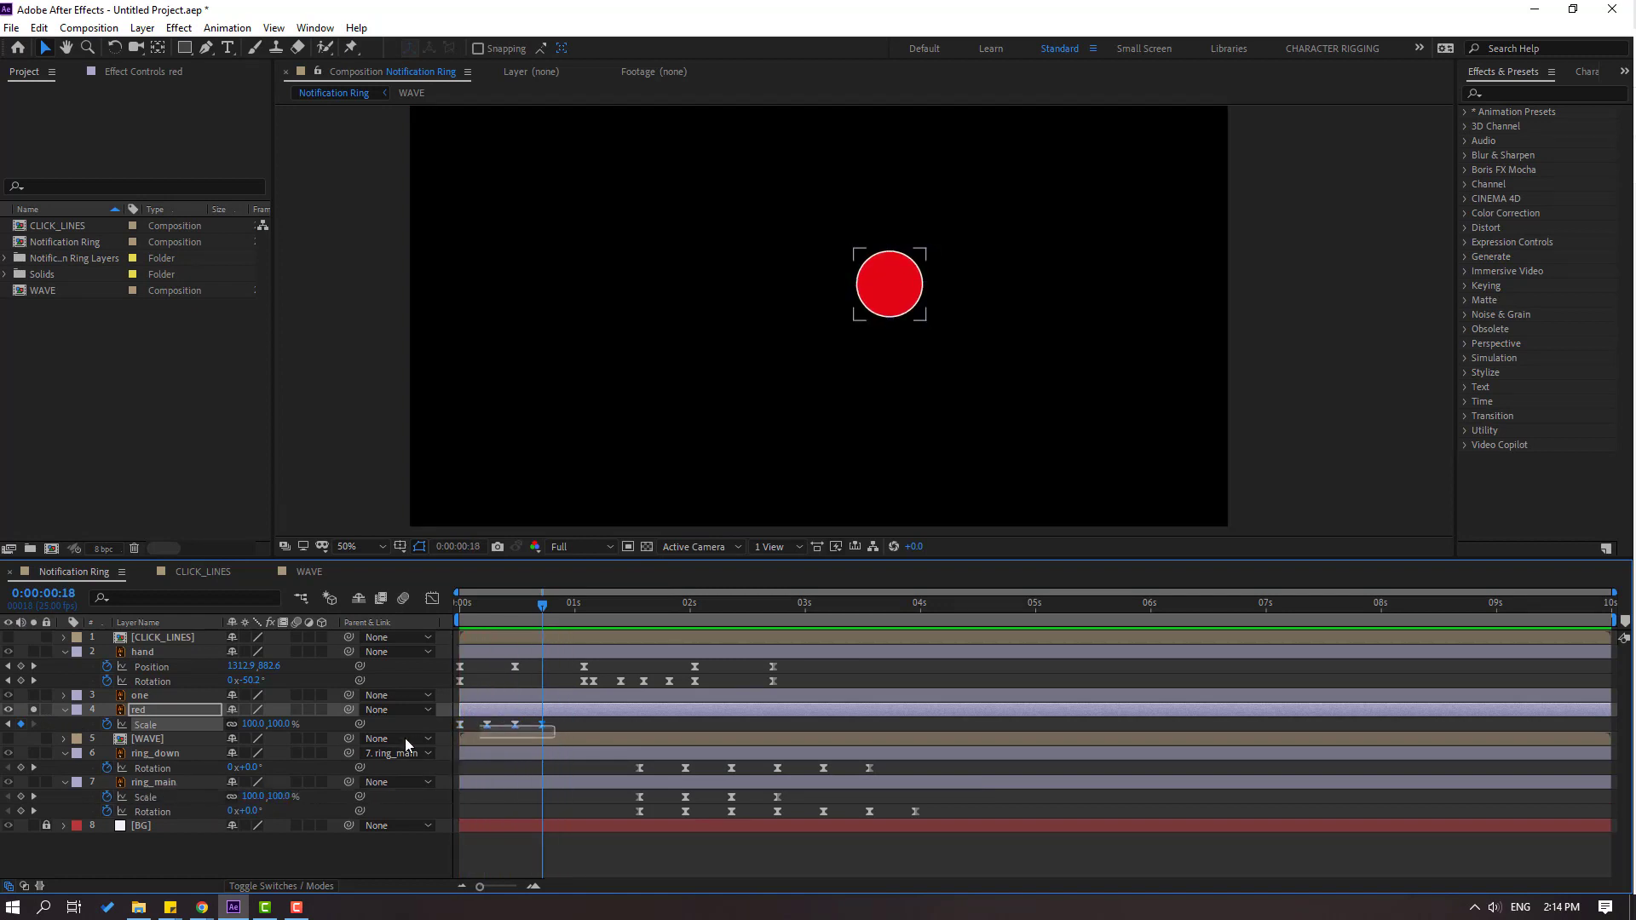
Stretch the red layer's Scale keyframes proportionally to end at about 0:00:01:00, preview them, and turn off the layer's solo
{"action": "left_click_drag", "start_coordinate": [542, 726], "coordinate": [576, 727]}
{"action": "key", "text": "space"}
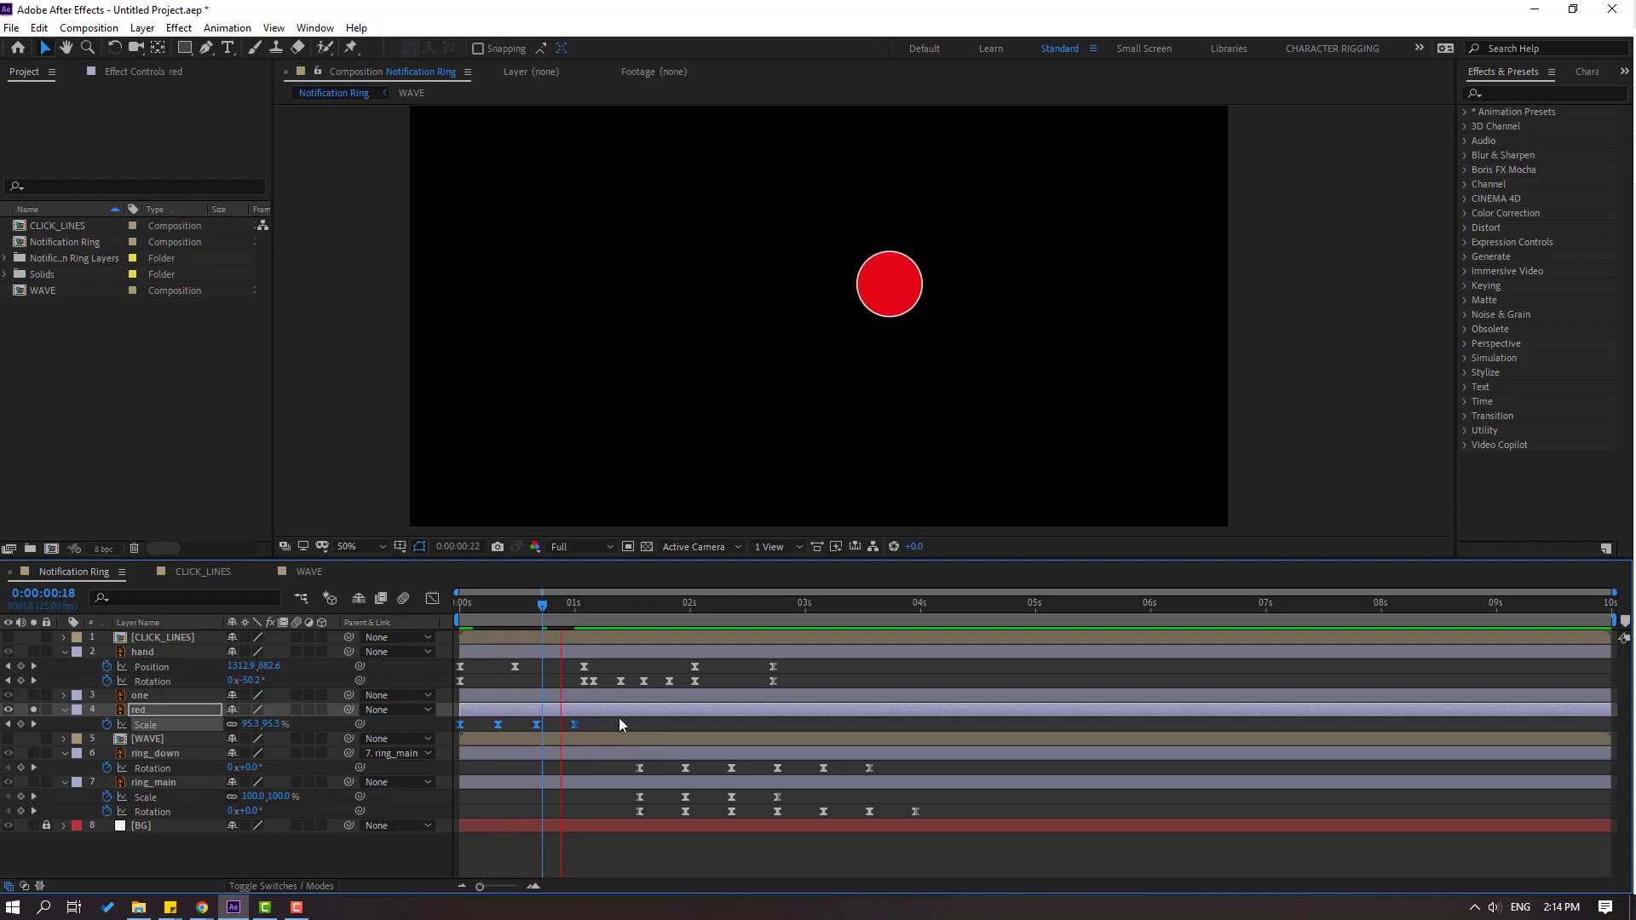
{"action": "key", "text": "space"}
{"action": "left_click", "coordinate": [34, 710]}
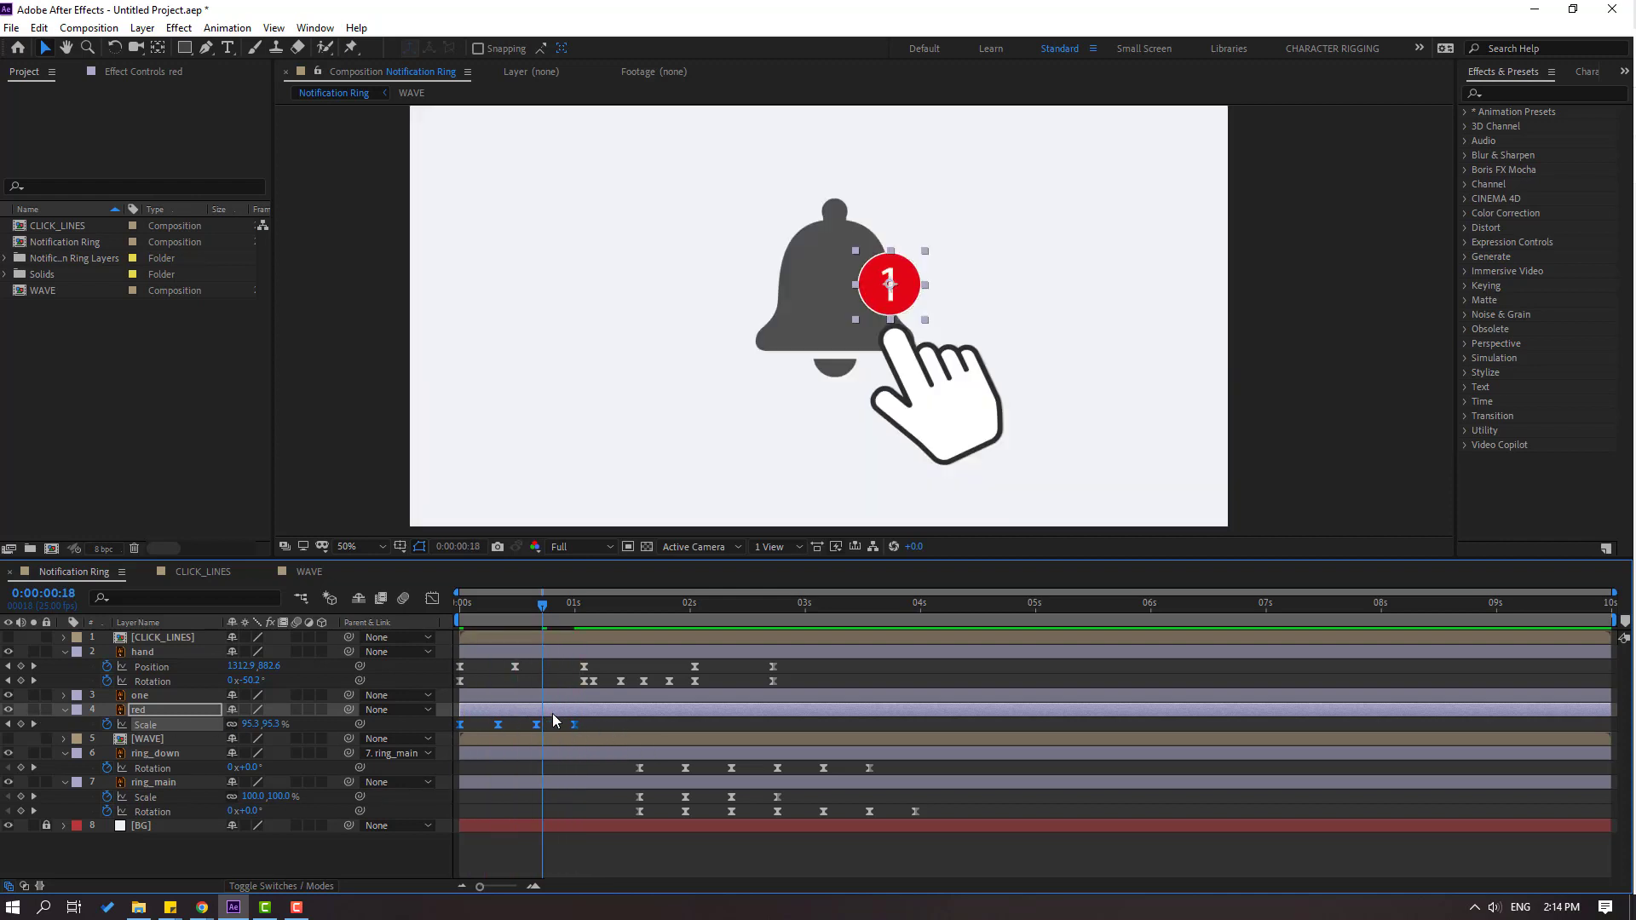
Move the red layer's four Scale keyframes to run from about 0:00:01:17 to 0:00:02:17
{"action": "left_click_drag", "start_coordinate": [465, 728], "coordinate": [690, 728]}
{"action": "left_click_drag", "start_coordinate": [612, 607], "coordinate": [759, 621]}
{"action": "left_click_drag", "start_coordinate": [692, 725], "coordinate": [654, 728]}
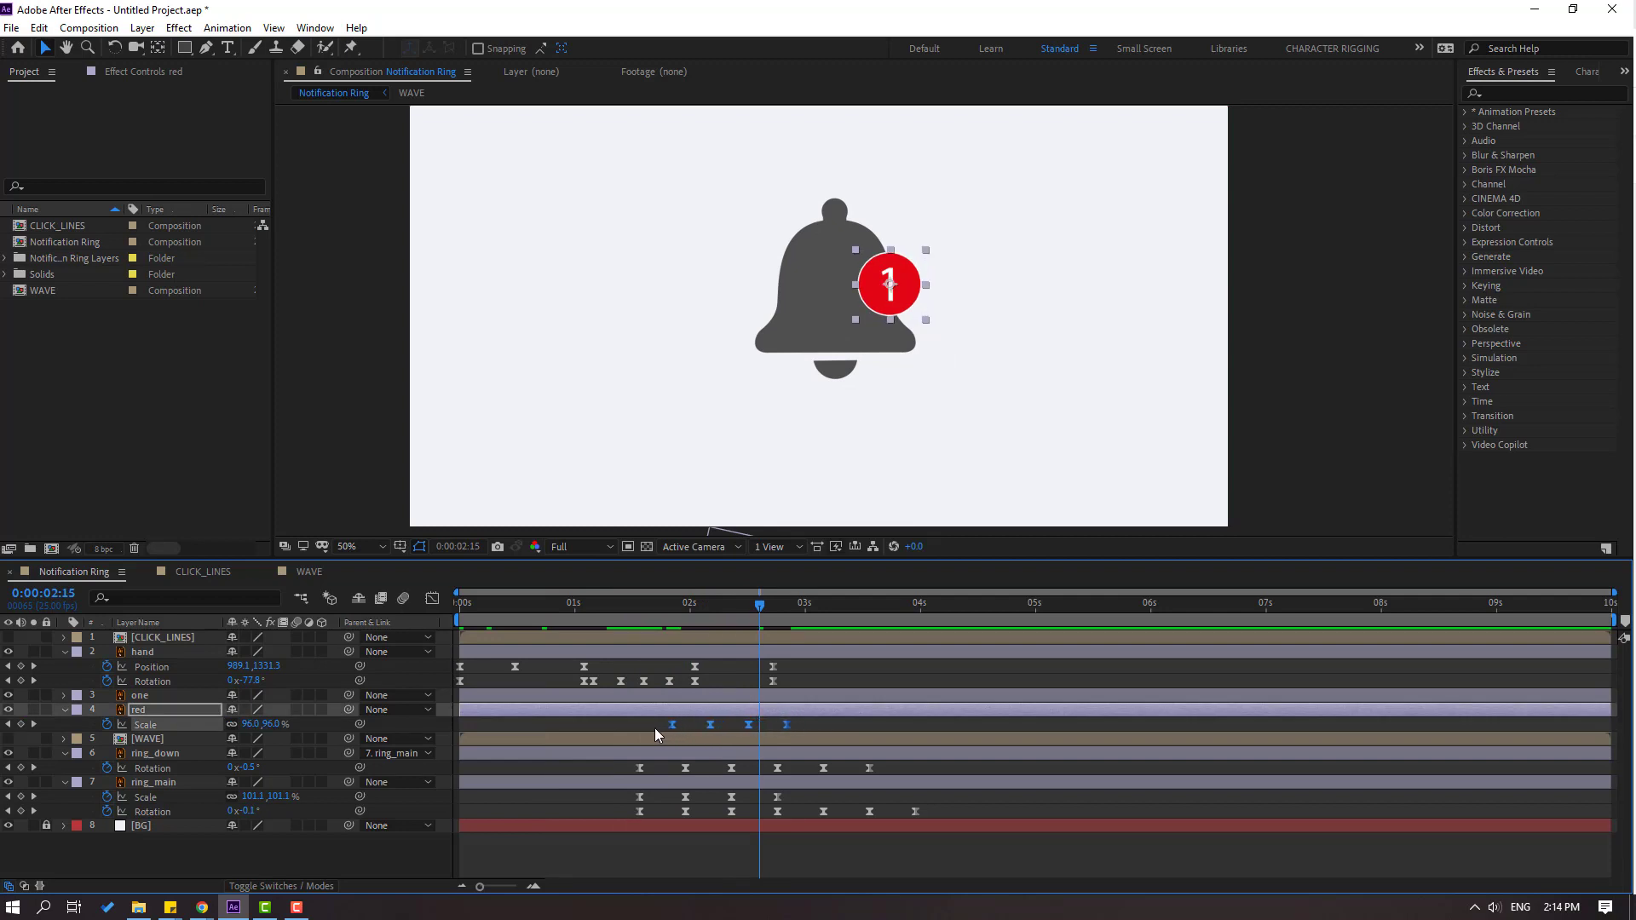
{"action": "mouse_move", "coordinate": [623, 612]}
{"action": "left_mouse_down"}
{"action": "mouse_move", "coordinate": [792, 611]}
{"action": "mouse_move", "coordinate": [607, 621]}
{"action": "left_mouse_up"}
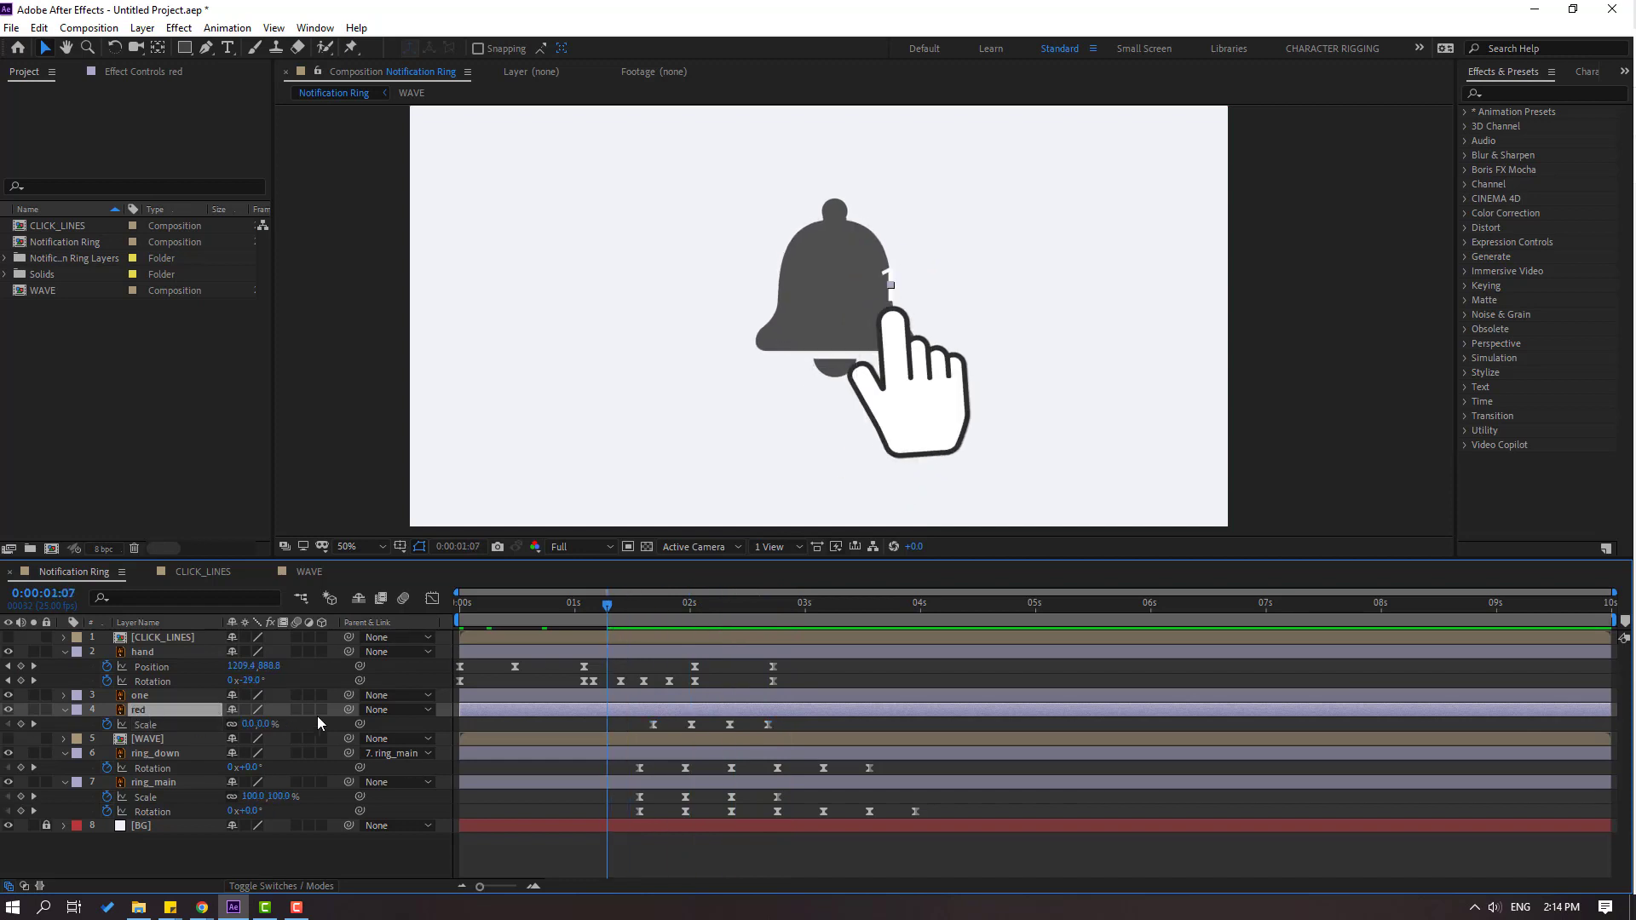
Parent the red layer to ring_main and, at 0:00:00:00, the one layer to red, and scrub through the result
{"action": "left_click_drag", "start_coordinate": [348, 710], "coordinate": [167, 779]}
{"action": "left_click", "coordinate": [611, 607]}
{"action": "mouse_move", "coordinate": [619, 611]}
{"action": "left_mouse_down"}
{"action": "mouse_move", "coordinate": [810, 613]}
{"action": "mouse_move", "coordinate": [594, 612]}
{"action": "left_mouse_up"}
{"action": "left_click", "coordinate": [146, 697]}
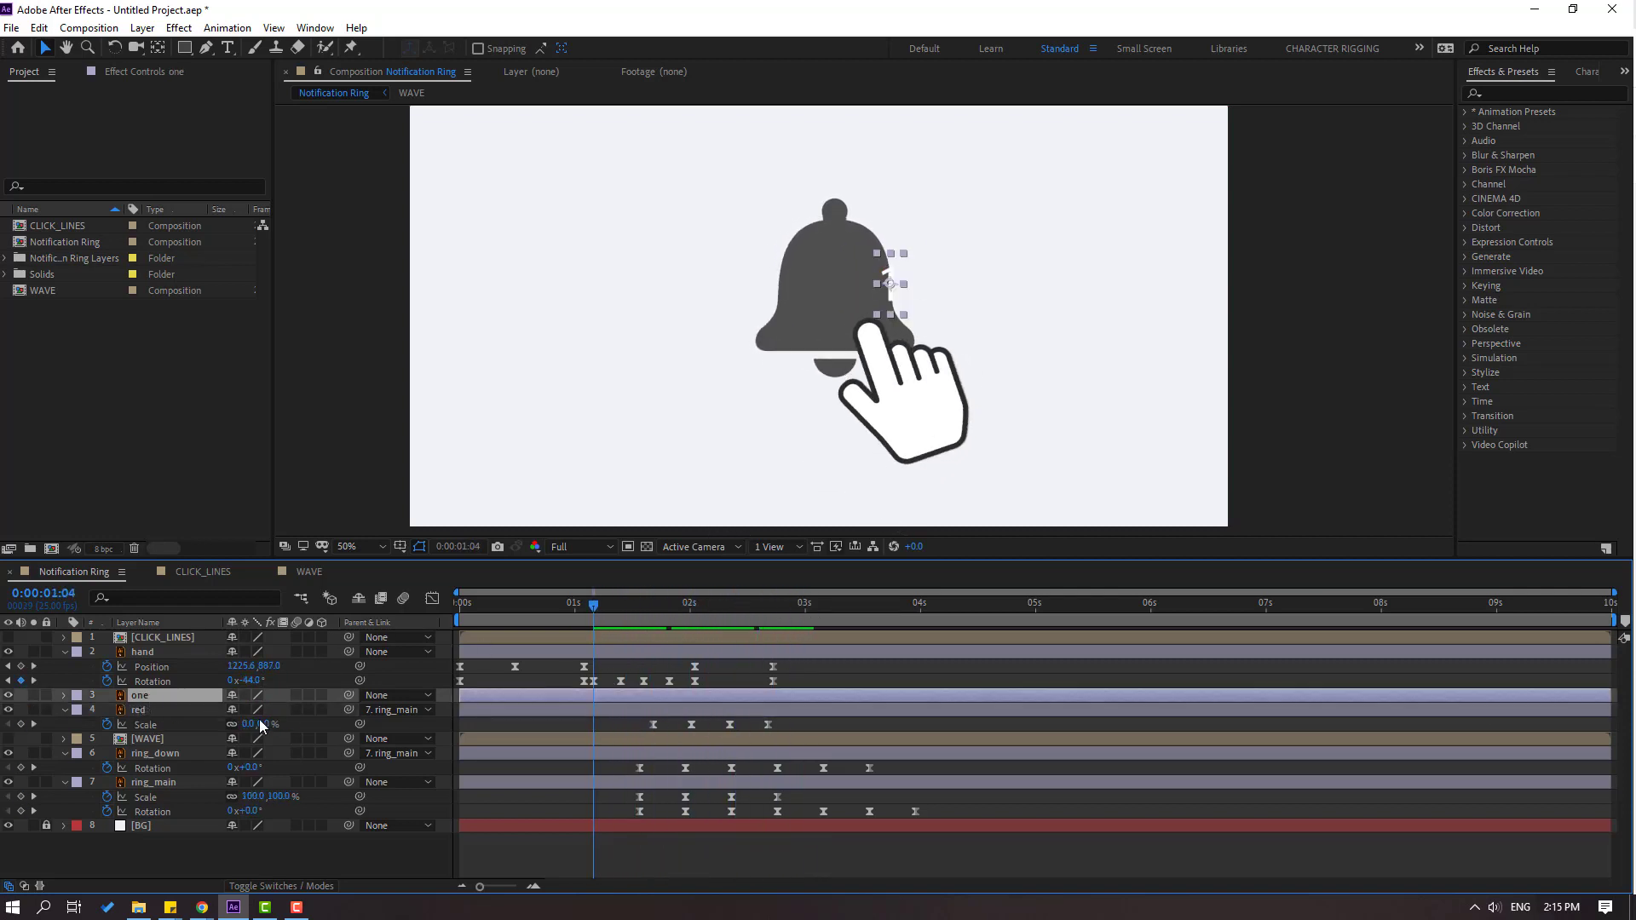
{"action": "left_click_drag", "start_coordinate": [594, 608], "coordinate": [447, 619]}
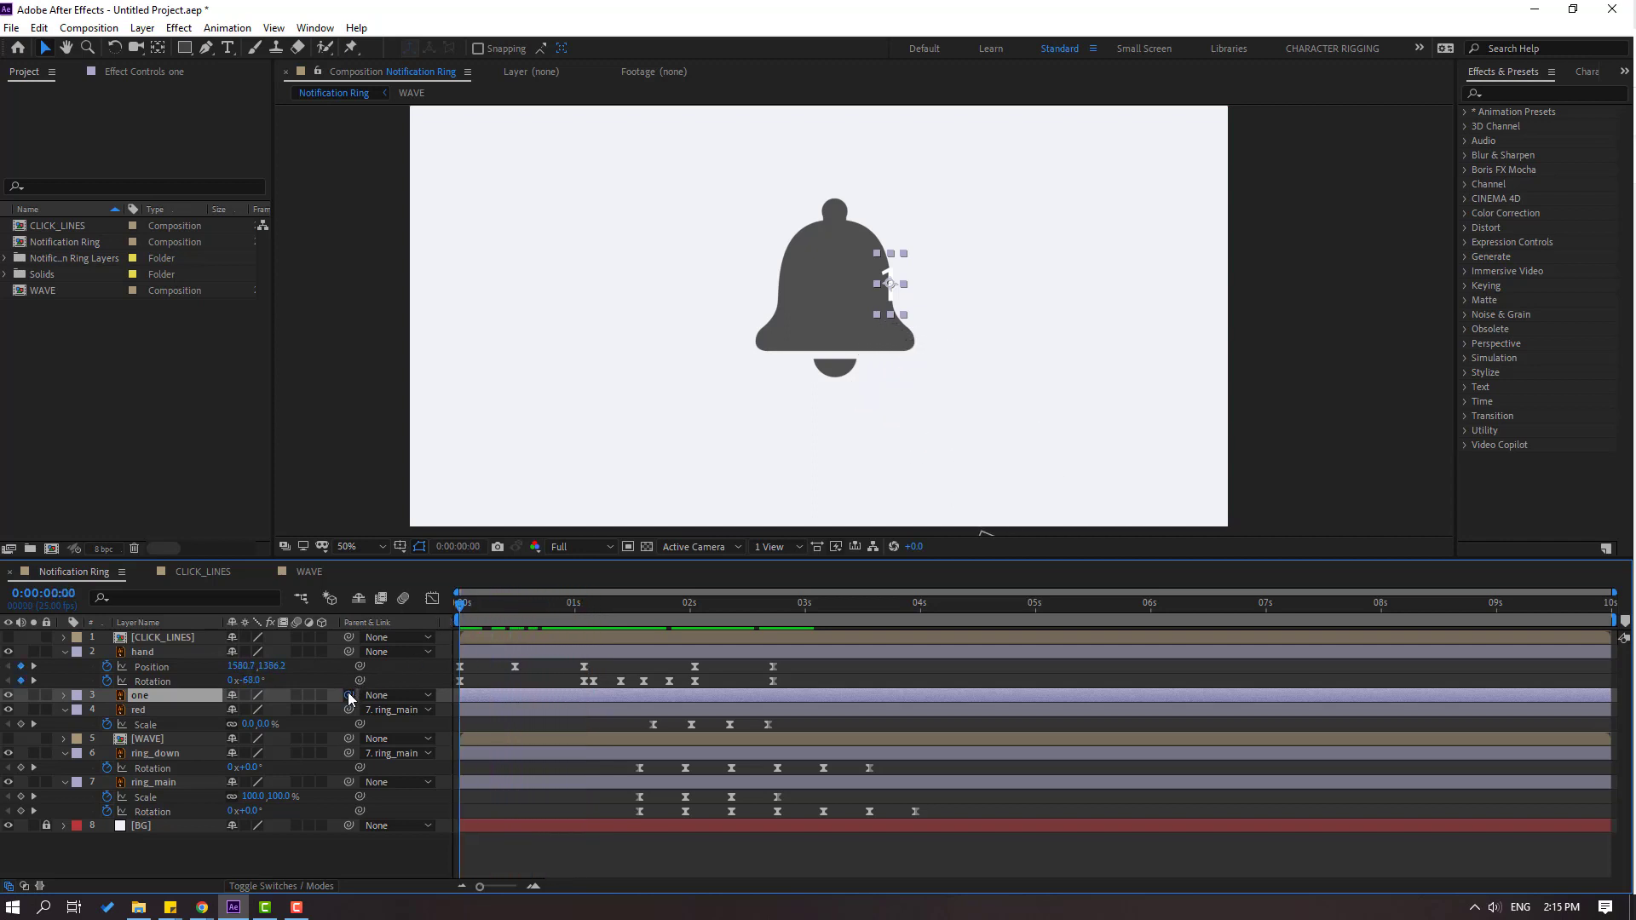
{"action": "left_click_drag", "start_coordinate": [349, 697], "coordinate": [145, 710]}
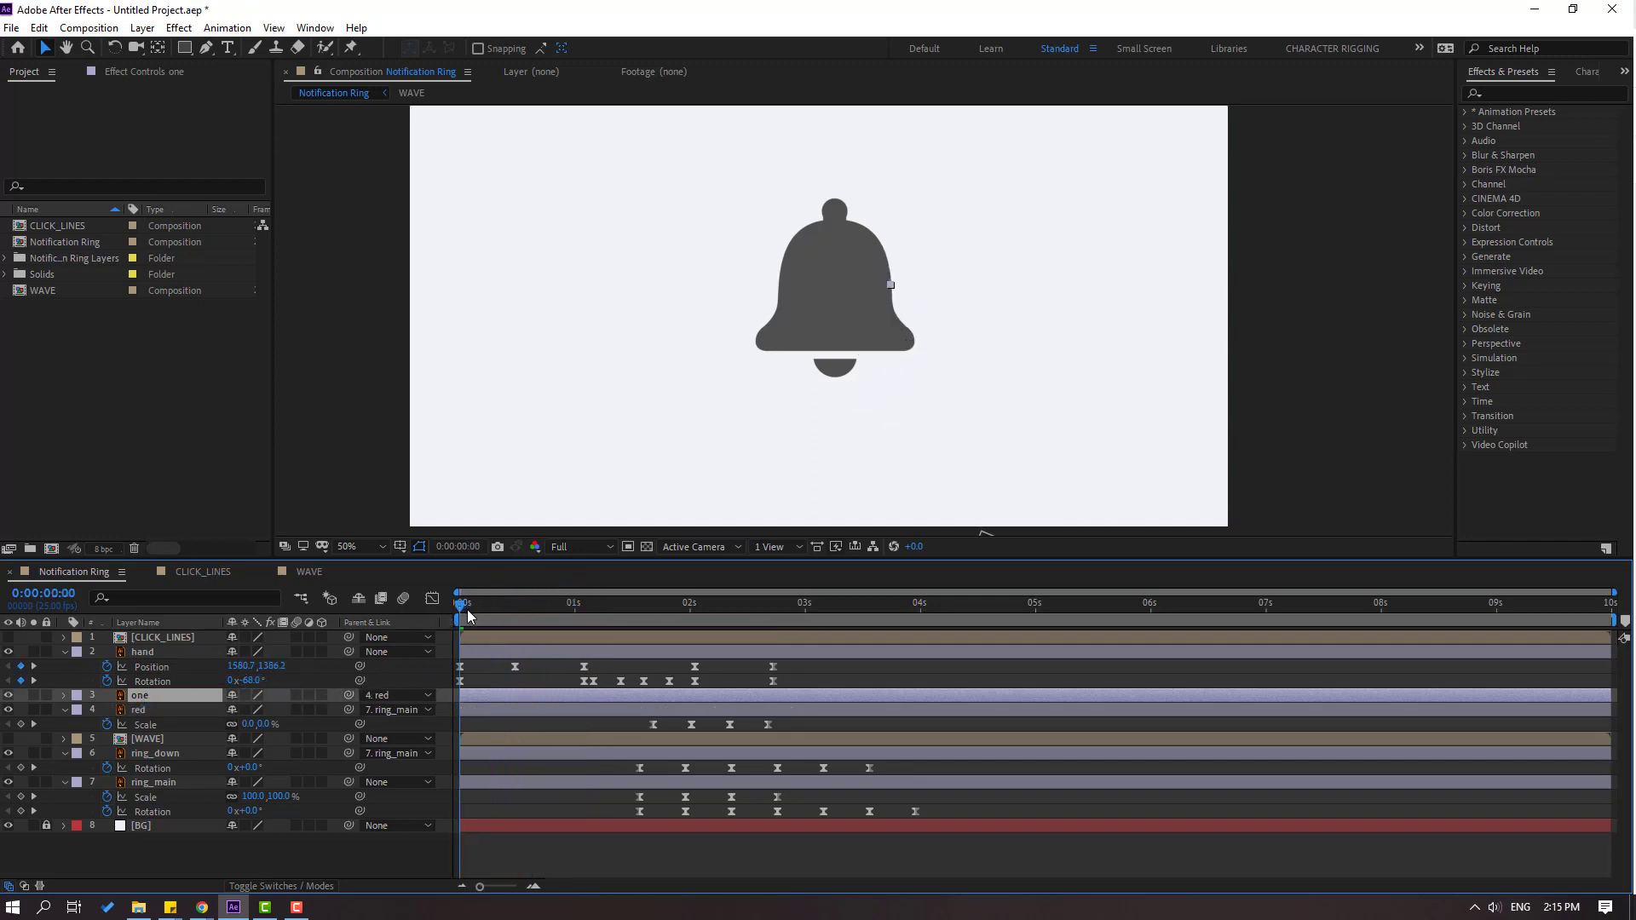
{"action": "left_click_drag", "start_coordinate": [467, 615], "coordinate": [774, 608]}
{"action": "left_click_drag", "start_coordinate": [1329, 505], "coordinate": [891, 304]}
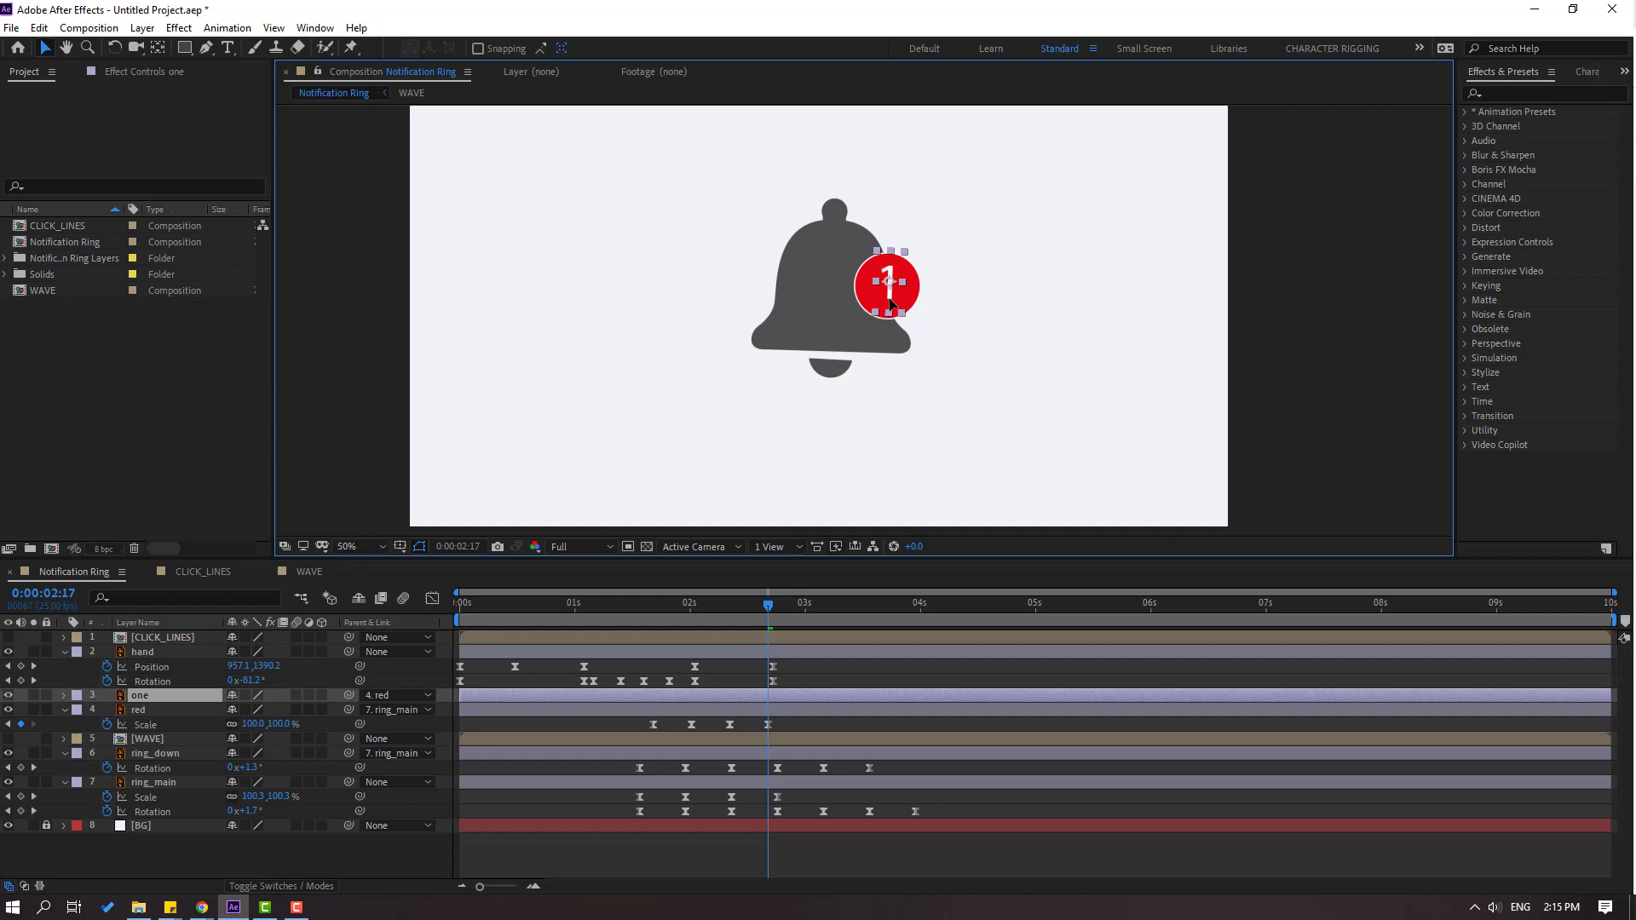
Copy the red layer's Scale keyframes to the one layer, shift them to start at about 0:00:01:23, and preview the animation
{"action": "key", "text": "Return"}
{"action": "left_click_drag", "start_coordinate": [785, 723], "coordinate": [611, 743]}
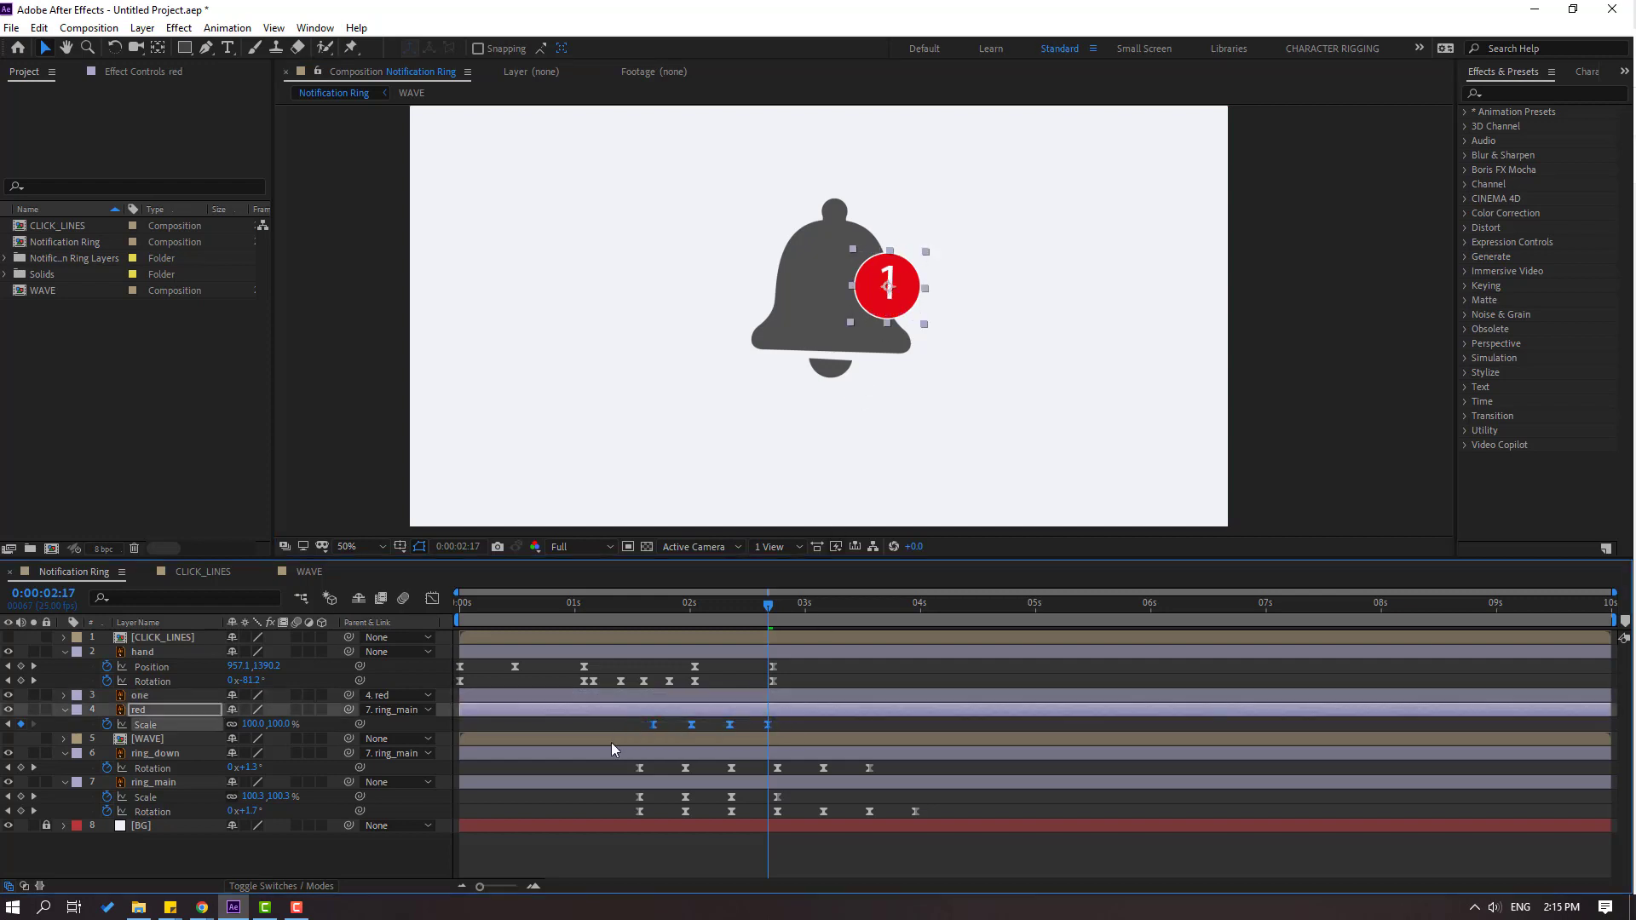
{"action": "left_click", "coordinate": [167, 697]}
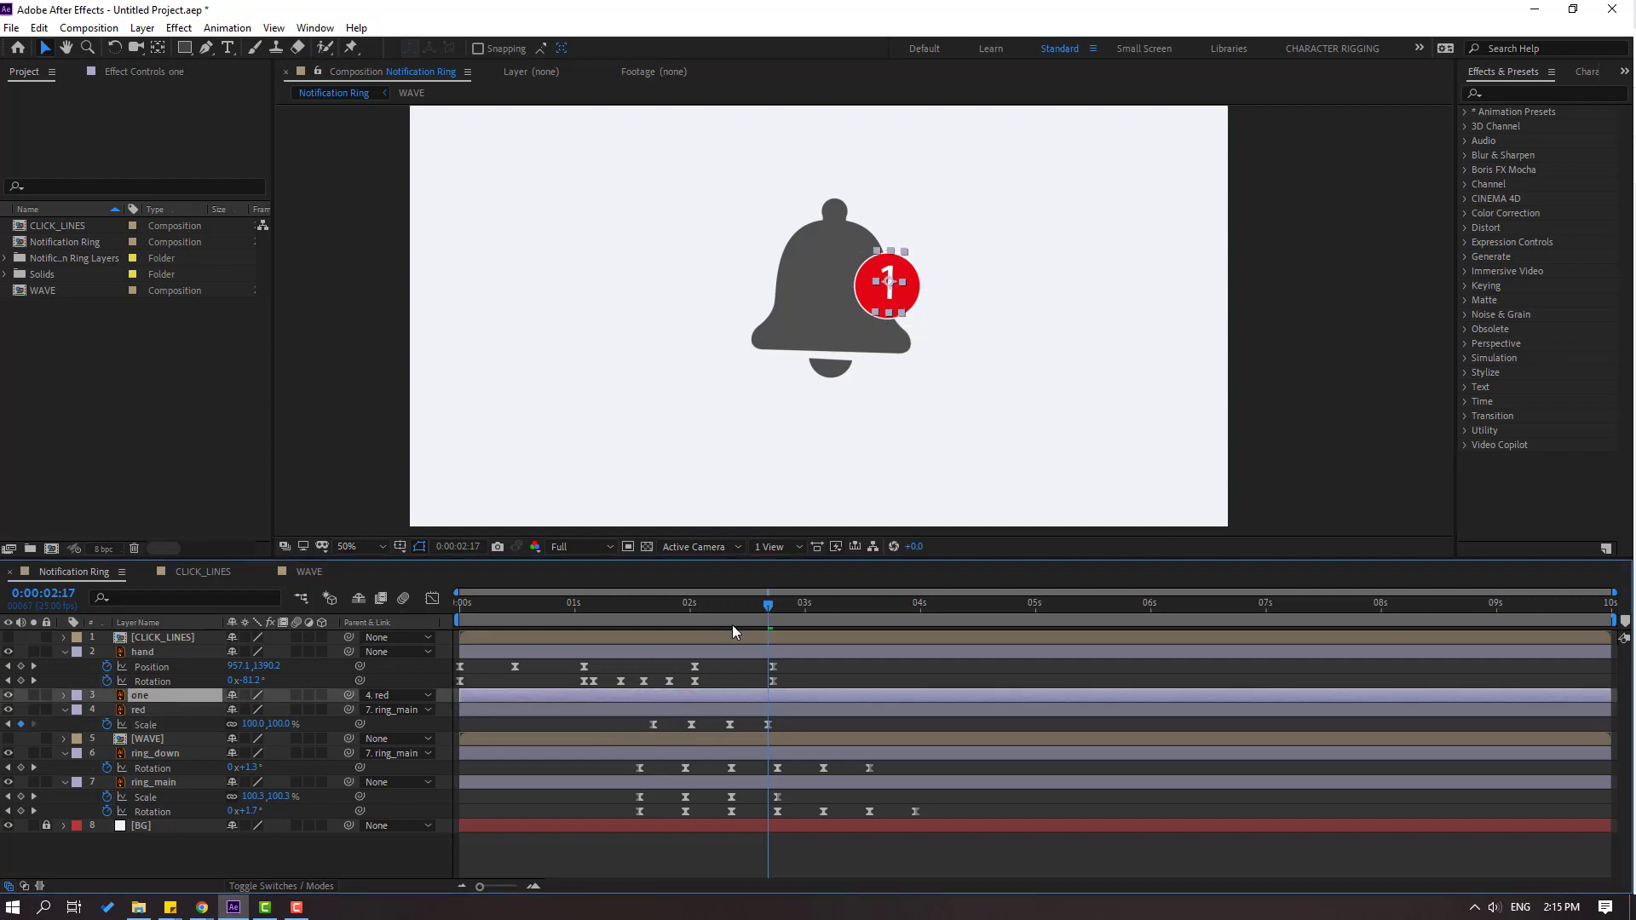
{"action": "key", "text": "s"}
{"action": "mouse_move", "coordinate": [734, 605]}
{"action": "left_mouse_down"}
{"action": "mouse_move", "coordinate": [667, 611]}
{"action": "mouse_move", "coordinate": [738, 608]}
{"action": "mouse_move", "coordinate": [713, 608]}
{"action": "left_mouse_up"}
{"action": "key", "text": "ctrl+v"}
{"action": "left_click_drag", "start_coordinate": [667, 711], "coordinate": [682, 711]}
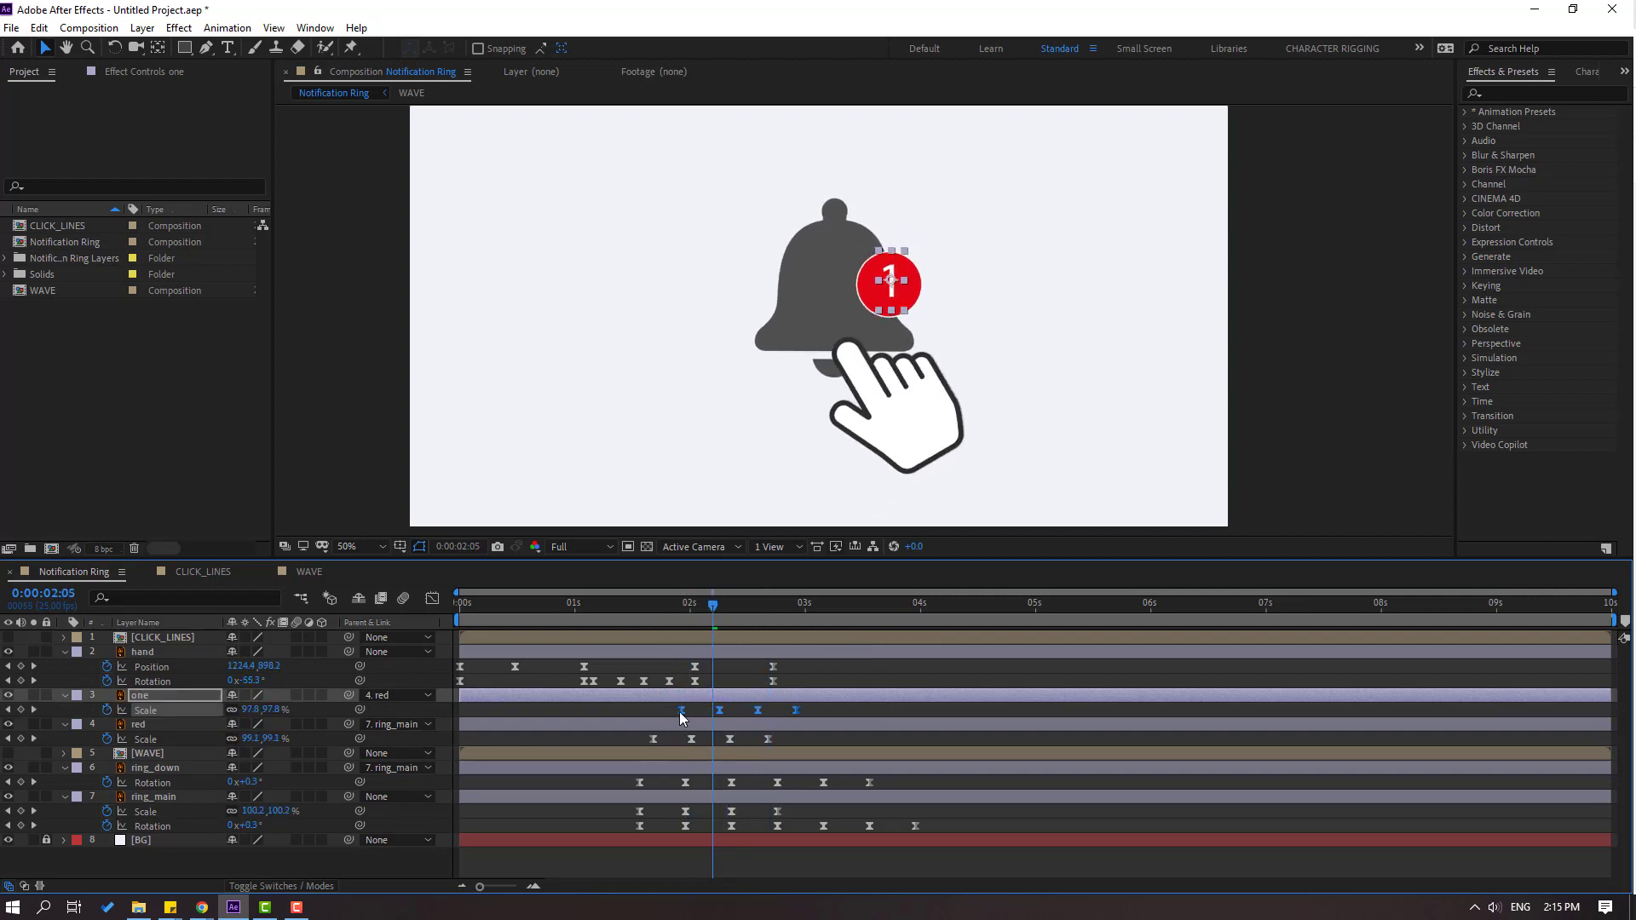
{"action": "left_click", "coordinate": [838, 714]}
{"action": "key", "text": "space"}
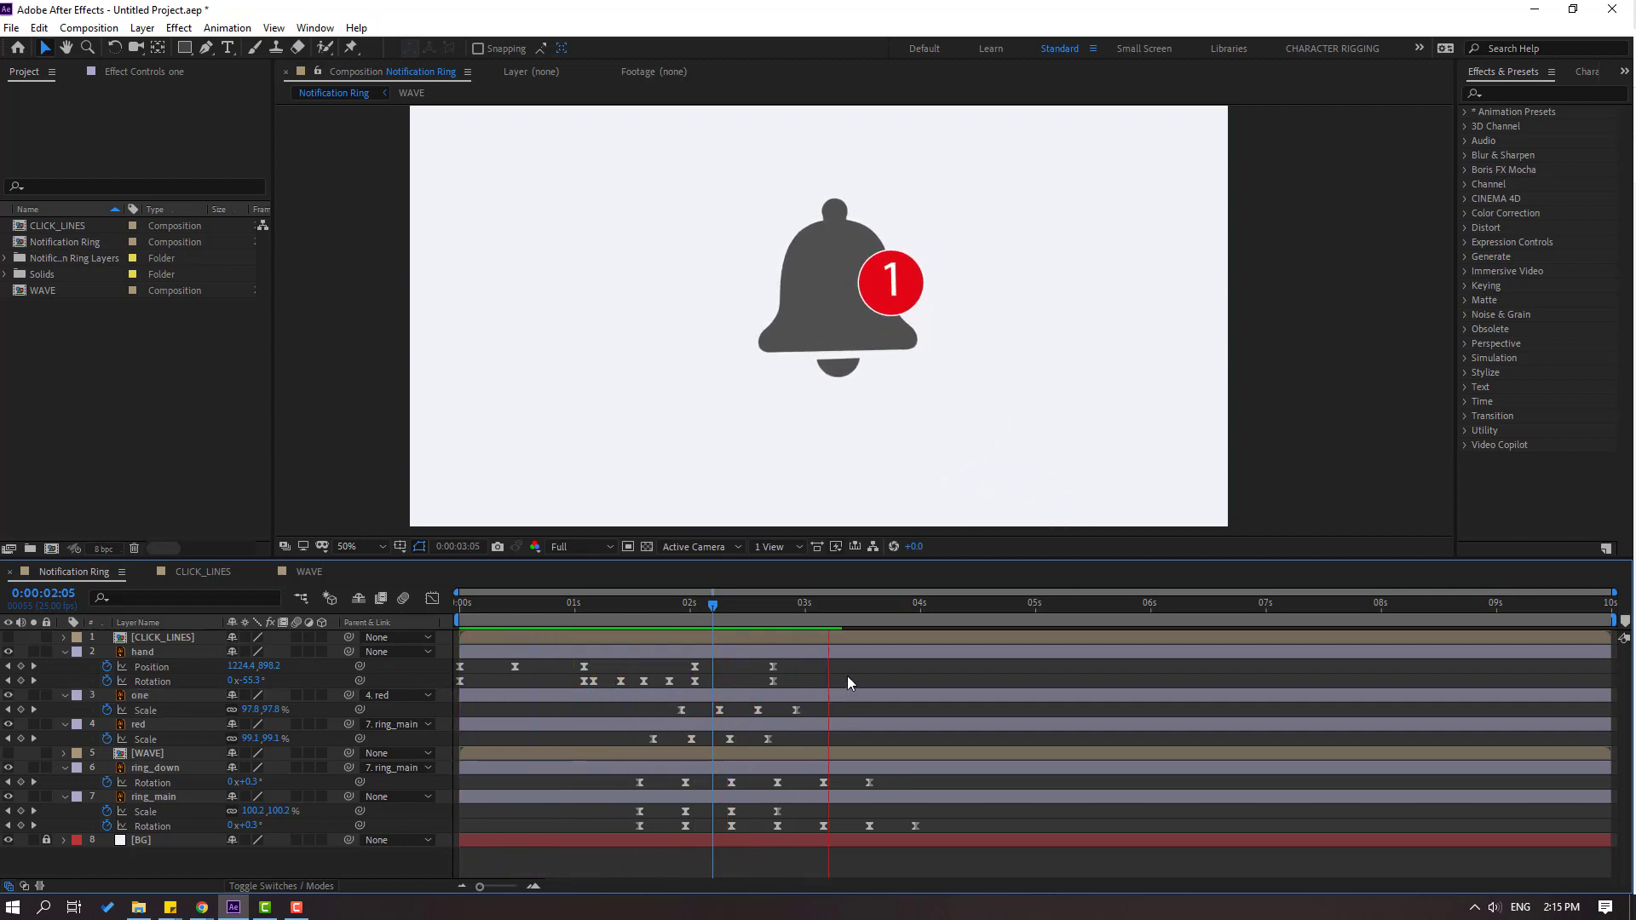
{"action": "left_click", "coordinate": [846, 603]}
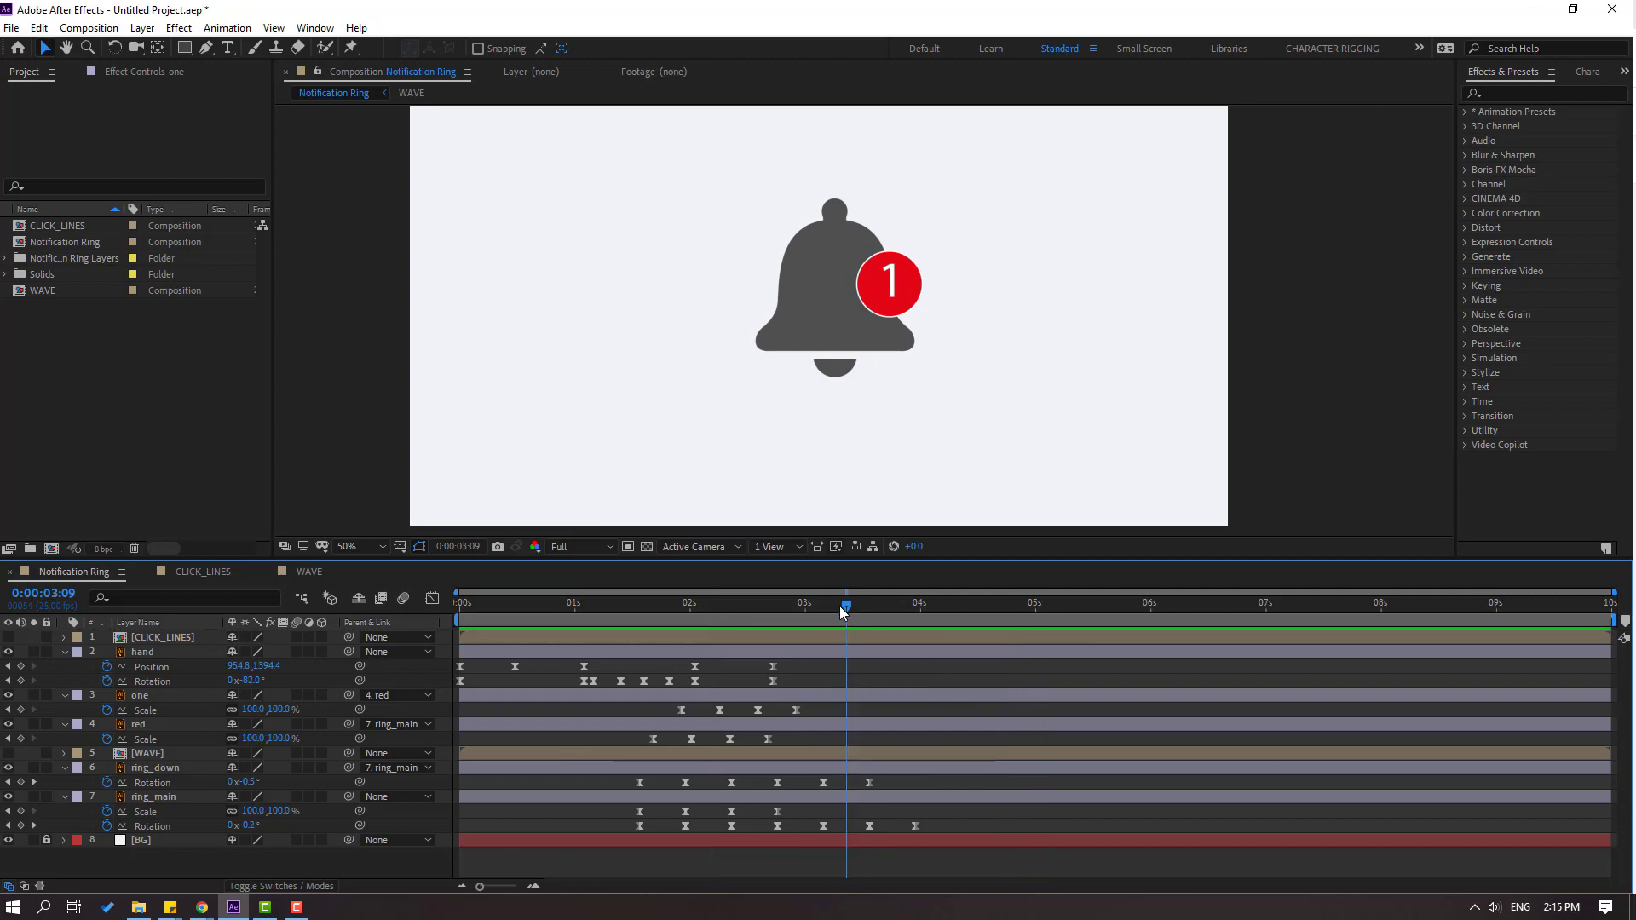
Go to 0:00:02:00 and make the CLICK_LINES layer visible
{"action": "left_click", "coordinate": [690, 604]}
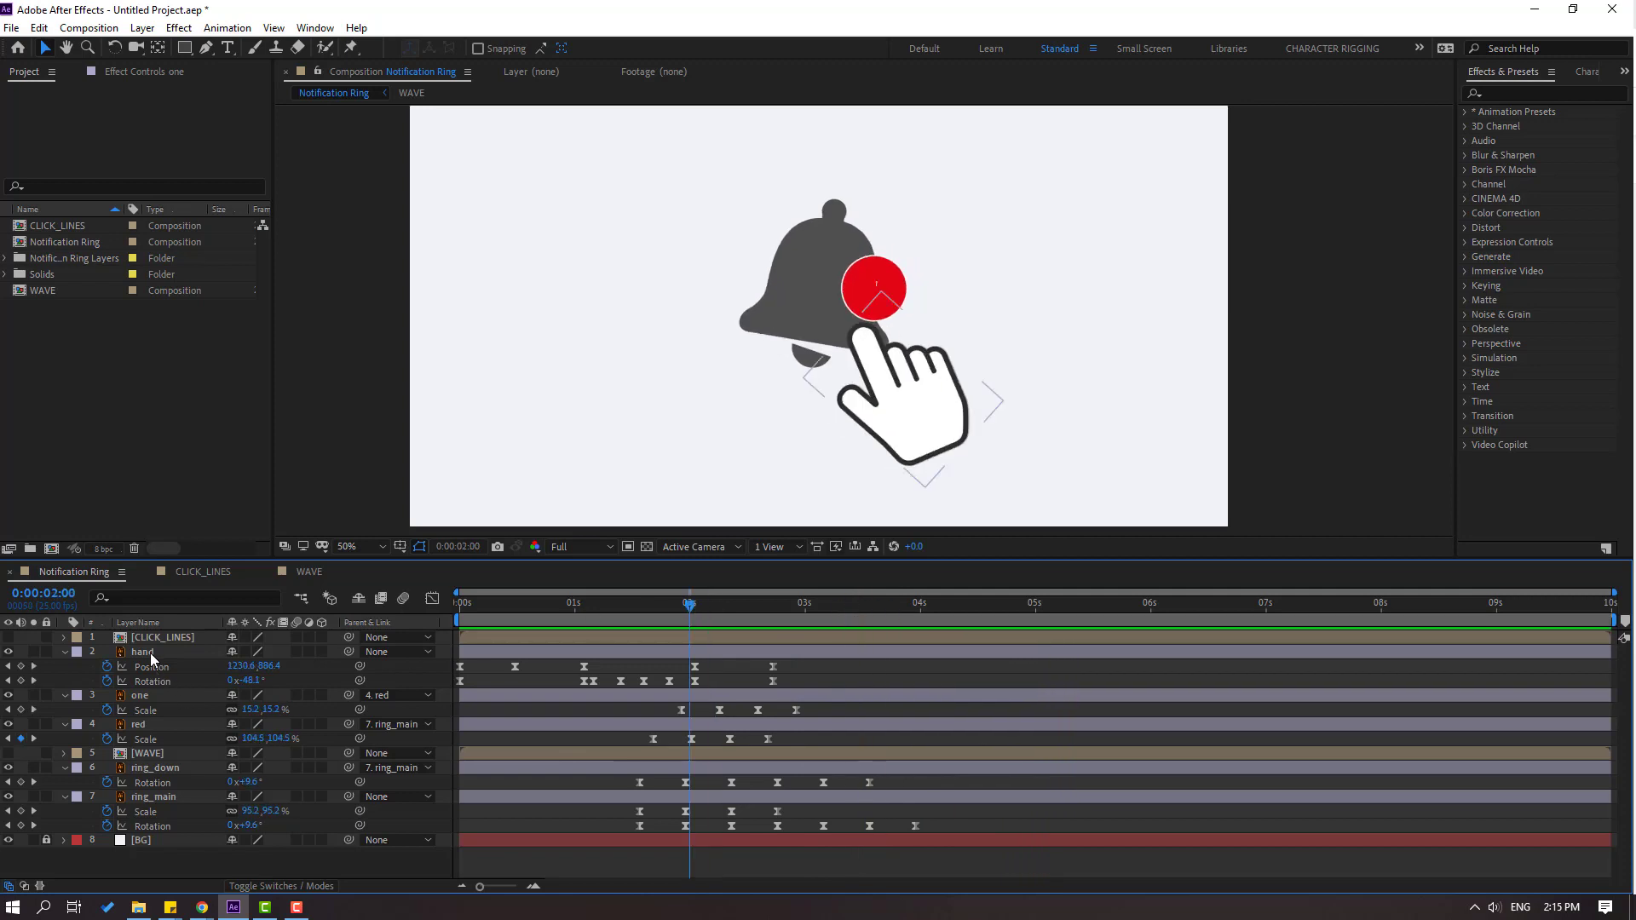
{"action": "left_click", "coordinate": [132, 638]}
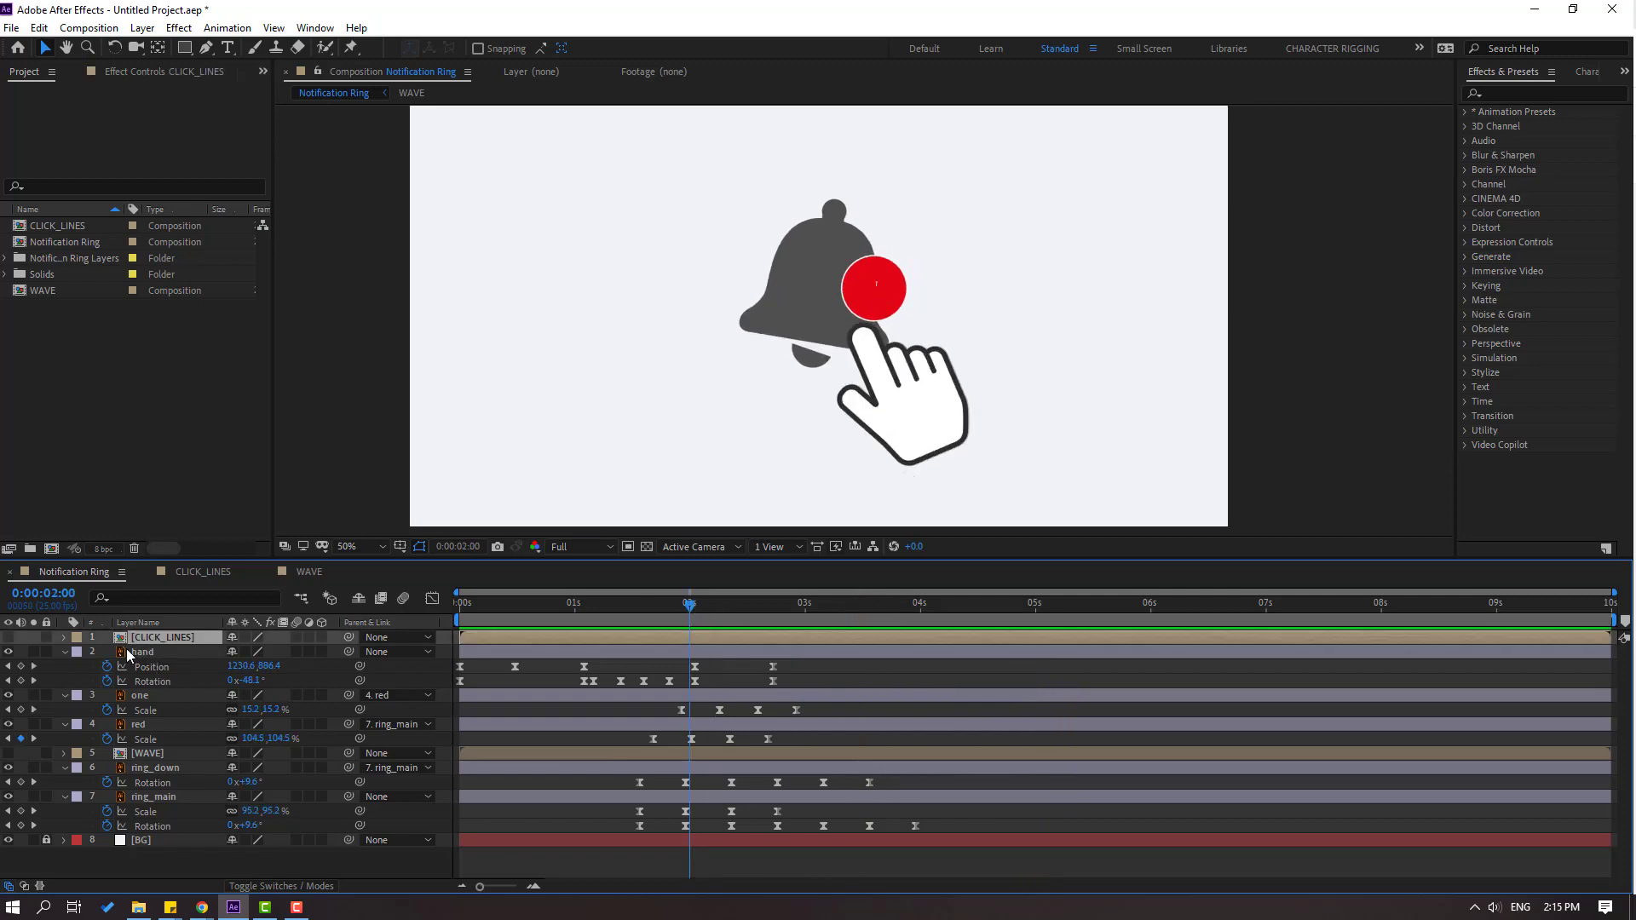
{"action": "left_click", "coordinate": [9, 637]}
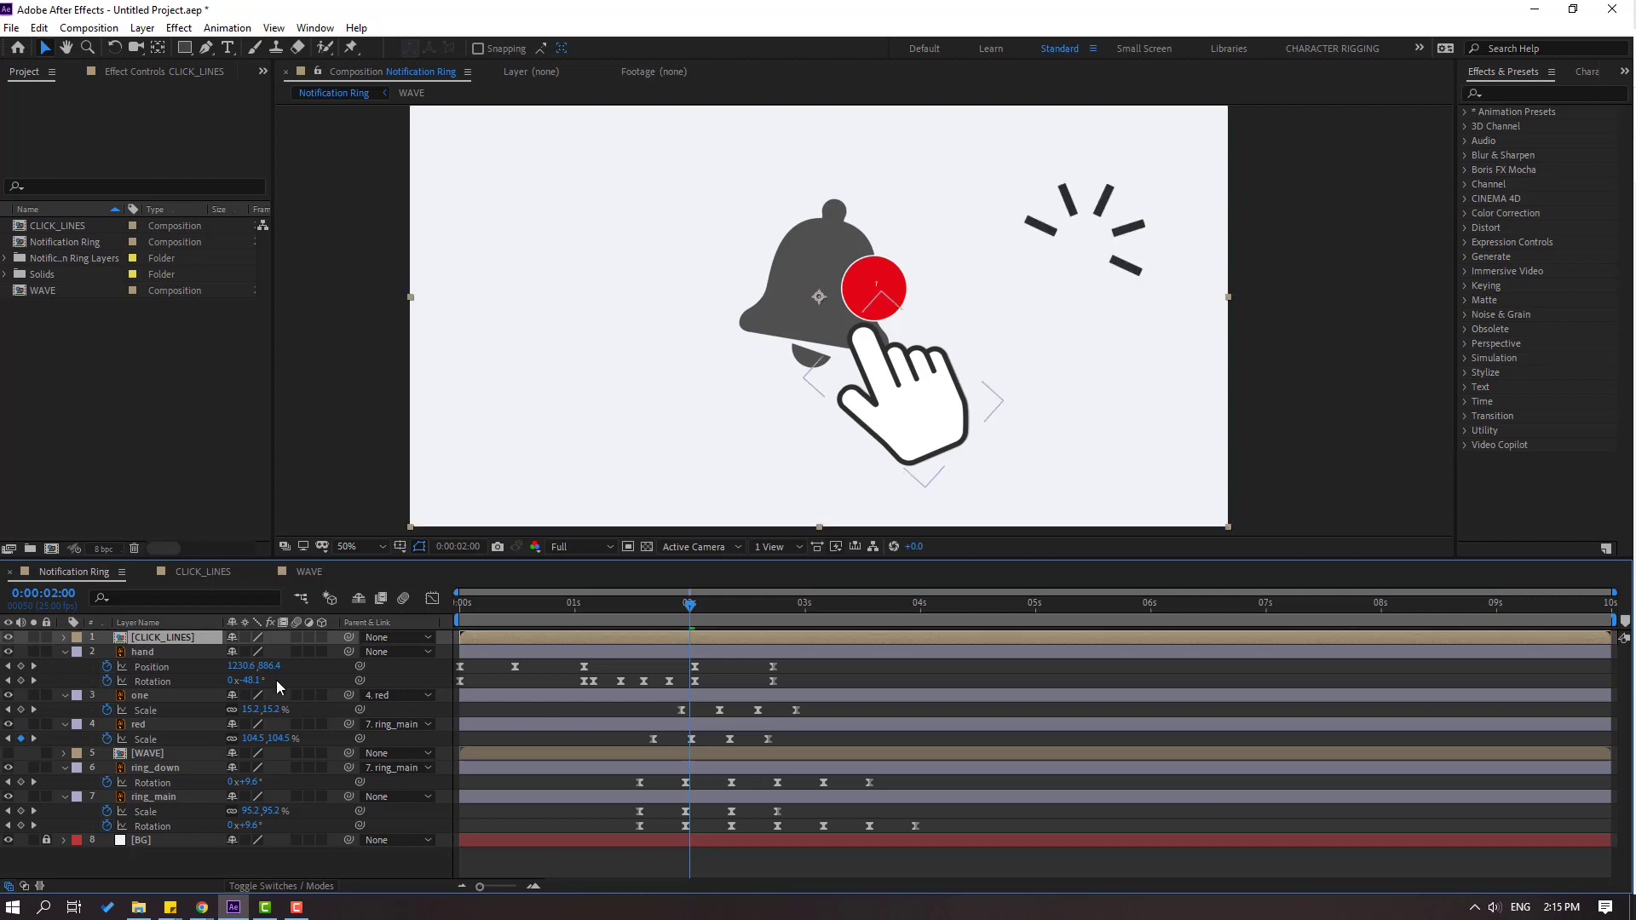
Open the CLICK_LINES composition and turn on the transparency grid around its five lines
{"action": "double_click", "coordinate": [147, 641]}
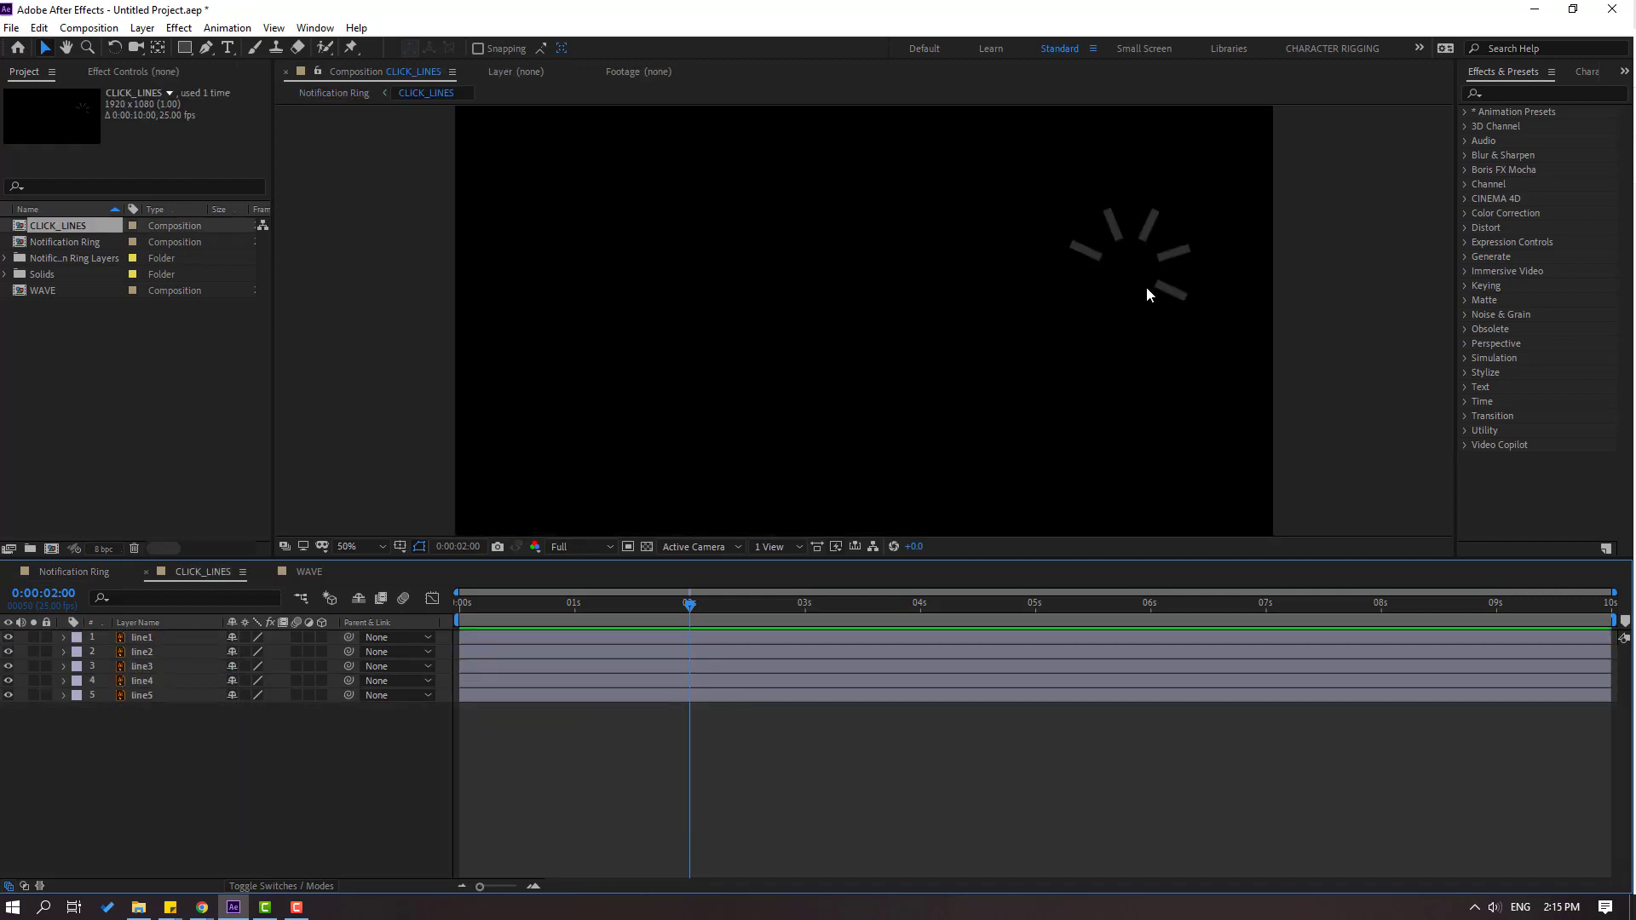
{"action": "left_click_drag", "start_coordinate": [1147, 286], "coordinate": [902, 335]}
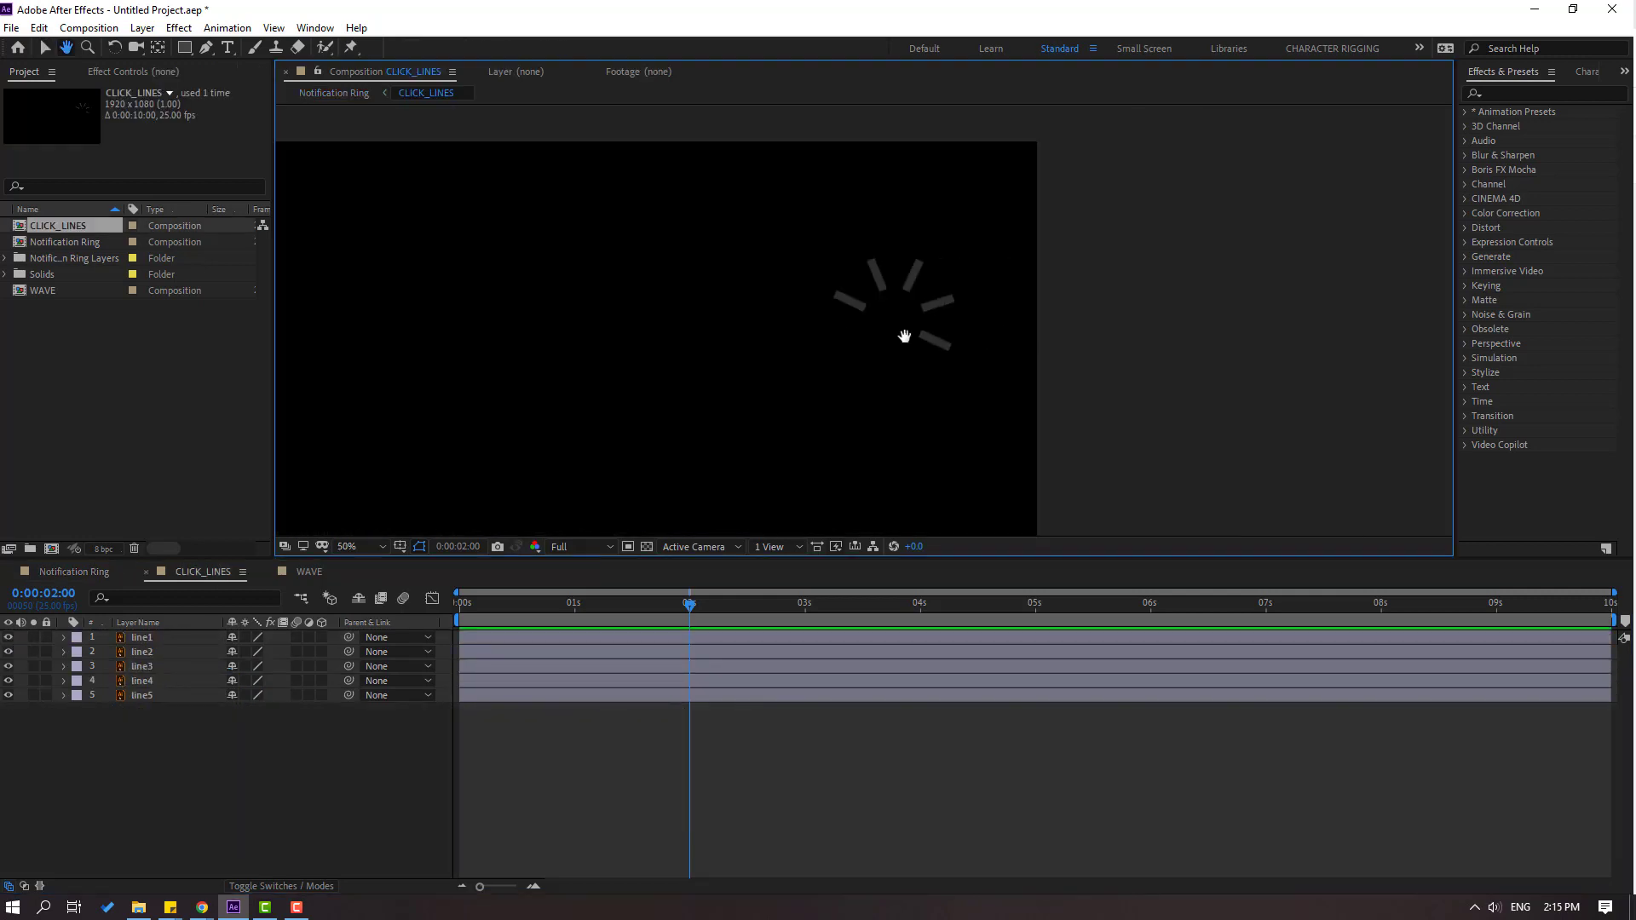
{"action": "left_click", "coordinate": [646, 547]}
{"action": "scroll", "coordinate": [1023, 314], "scroll_direction": "up", "scroll_amount": 2}
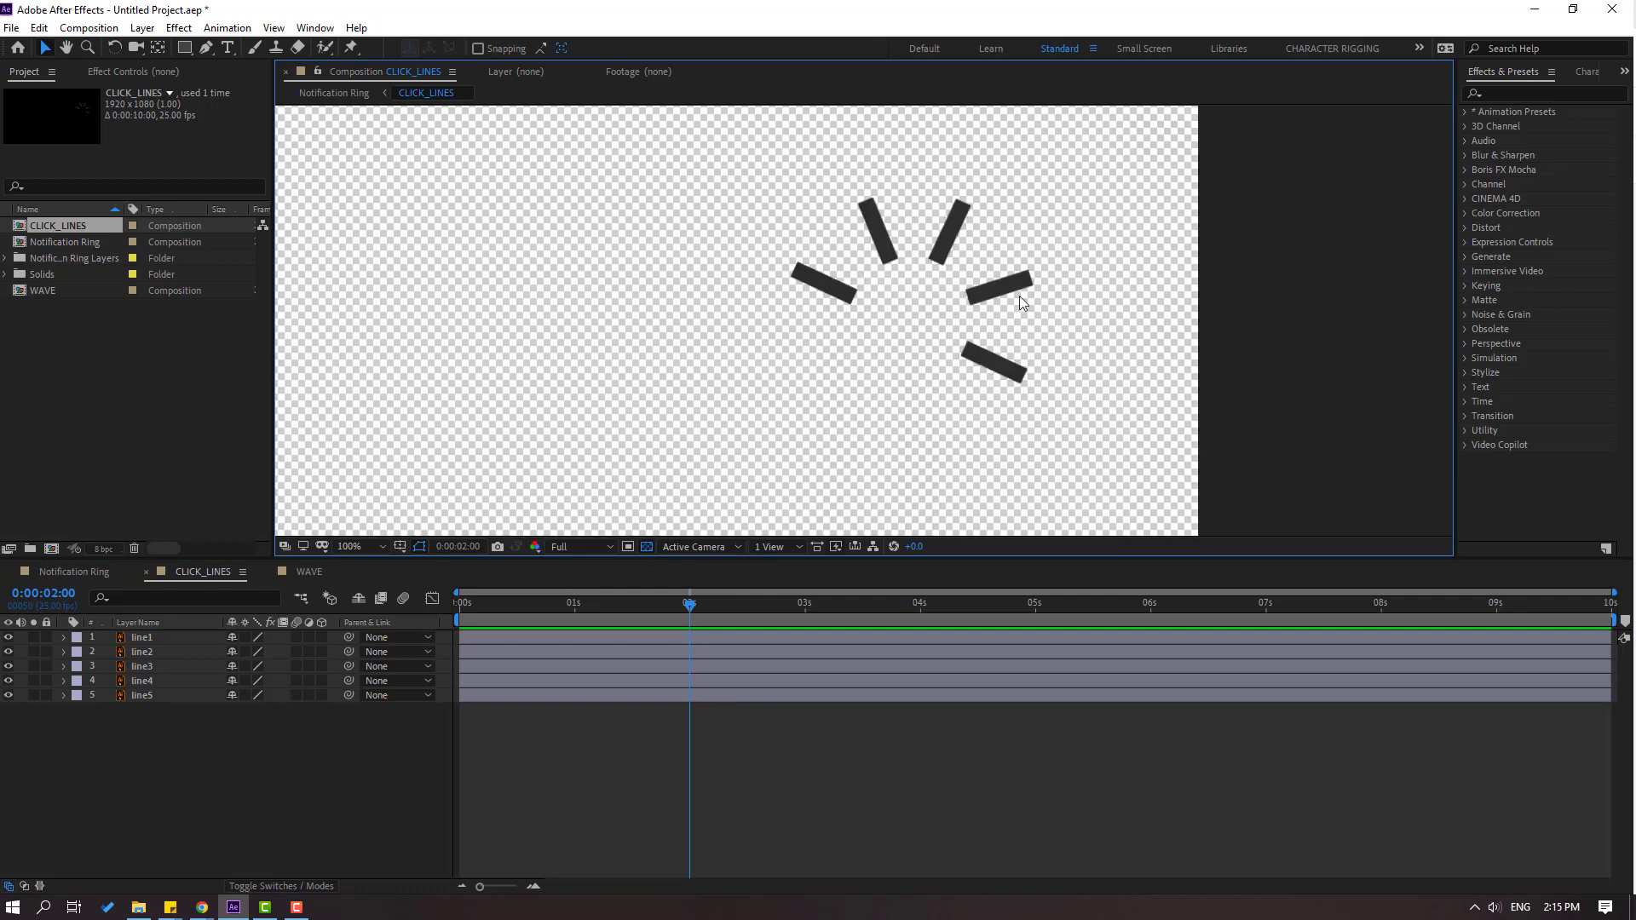
{"action": "left_click_drag", "start_coordinate": [1021, 297], "coordinate": [837, 349]}
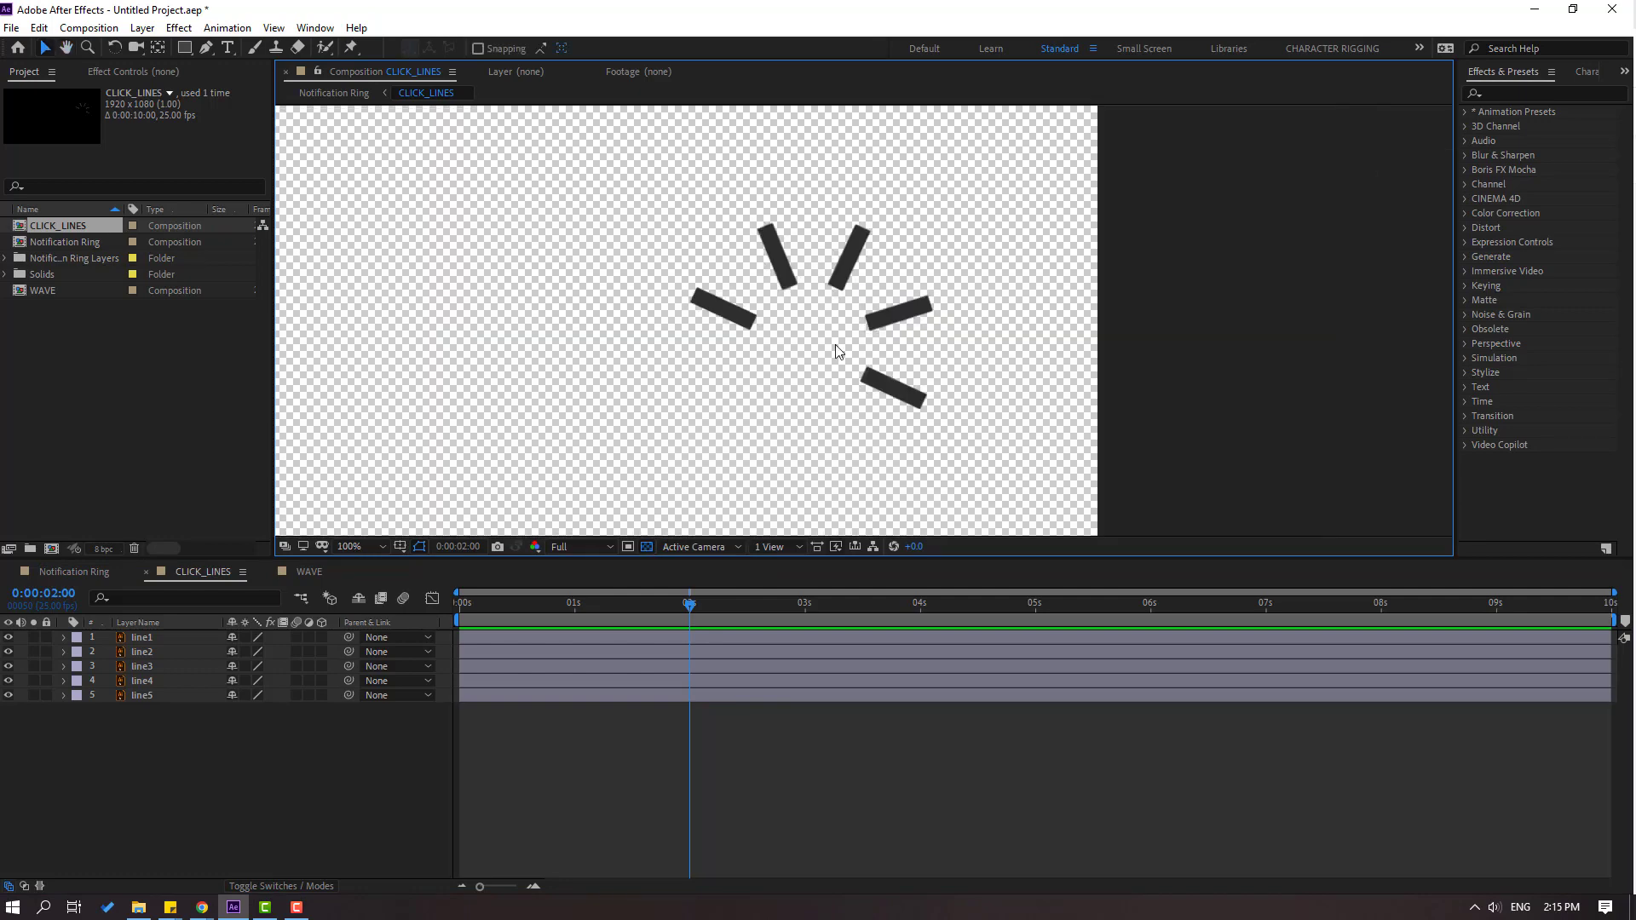
Move line1's anchor point to the line's inner end with the Pan Behind tool
{"action": "left_click", "coordinate": [733, 322]}
{"action": "key", "text": "period"}
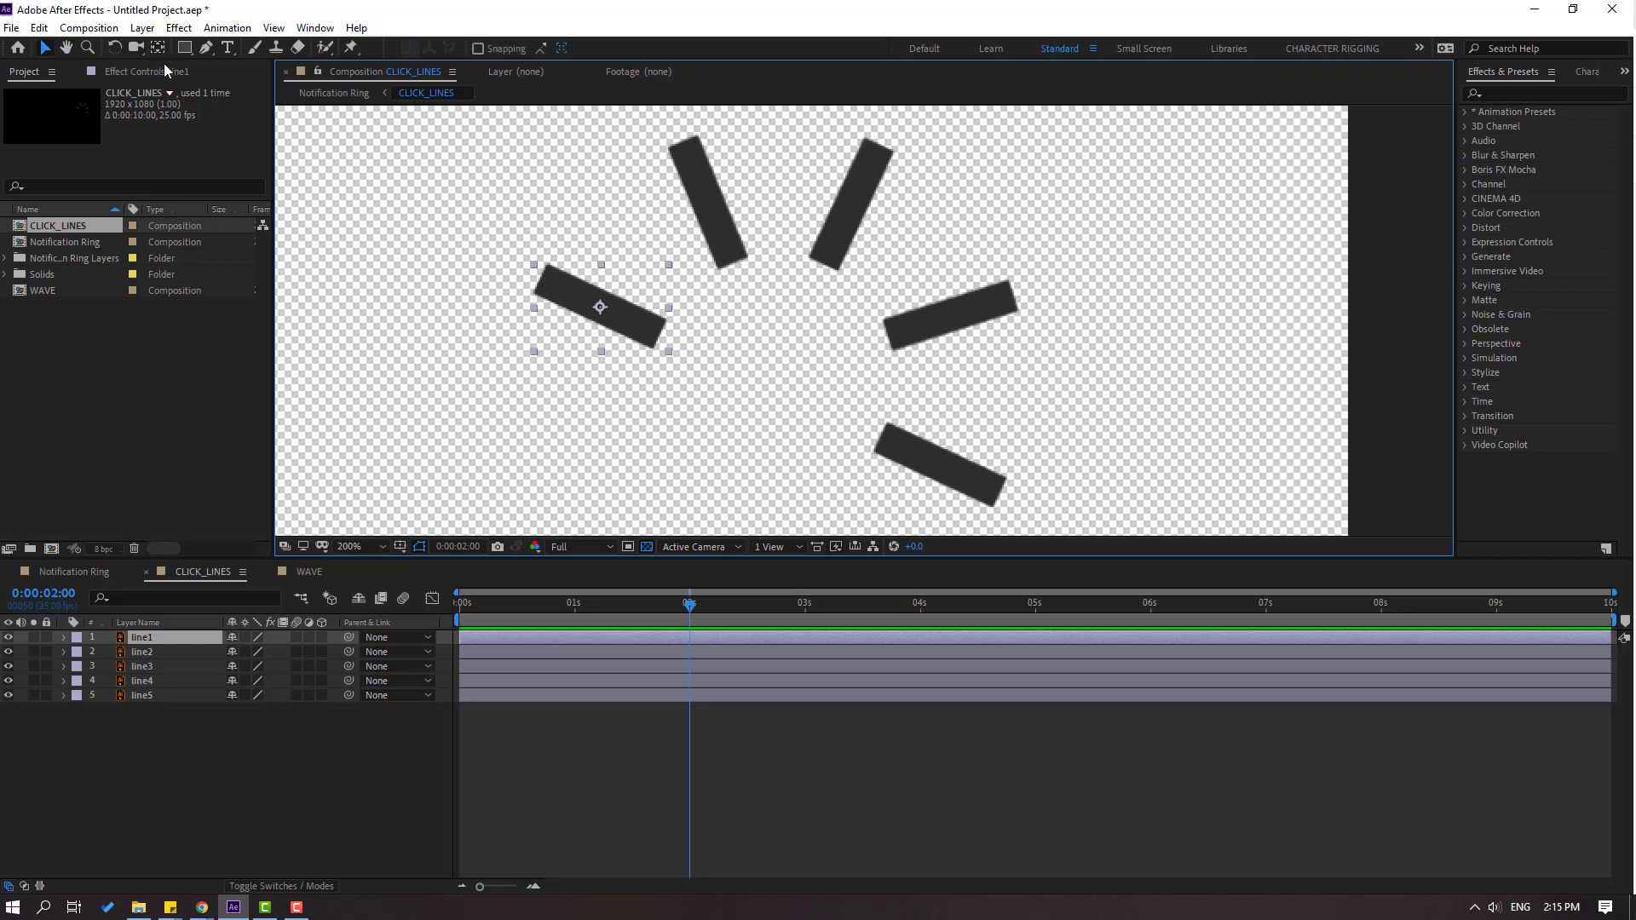
{"action": "left_click", "coordinate": [157, 48]}
{"action": "key", "text": "period"}
{"action": "left_click_drag", "start_coordinate": [421, 281], "coordinate": [679, 385]}
{"action": "left_click_drag", "start_coordinate": [945, 212], "coordinate": [856, 293]}
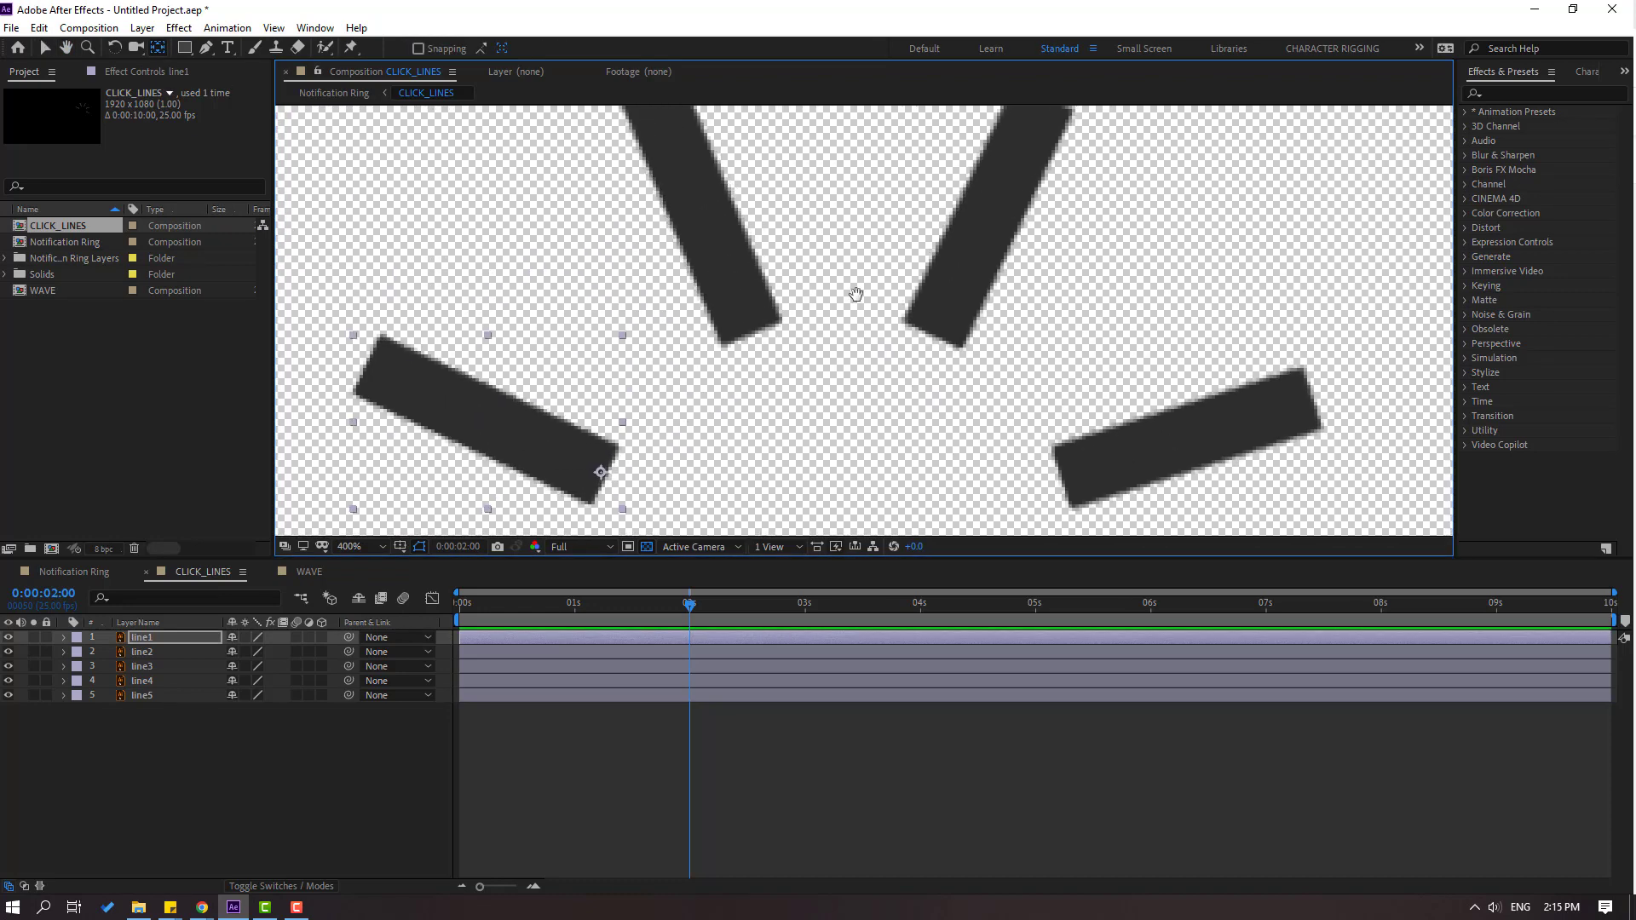
Move the anchor points of line2, line3 and line4 to the inner end of each line
{"action": "left_click", "coordinate": [741, 290]}
{"action": "left_click_drag", "start_coordinate": [703, 213], "coordinate": [741, 321]}
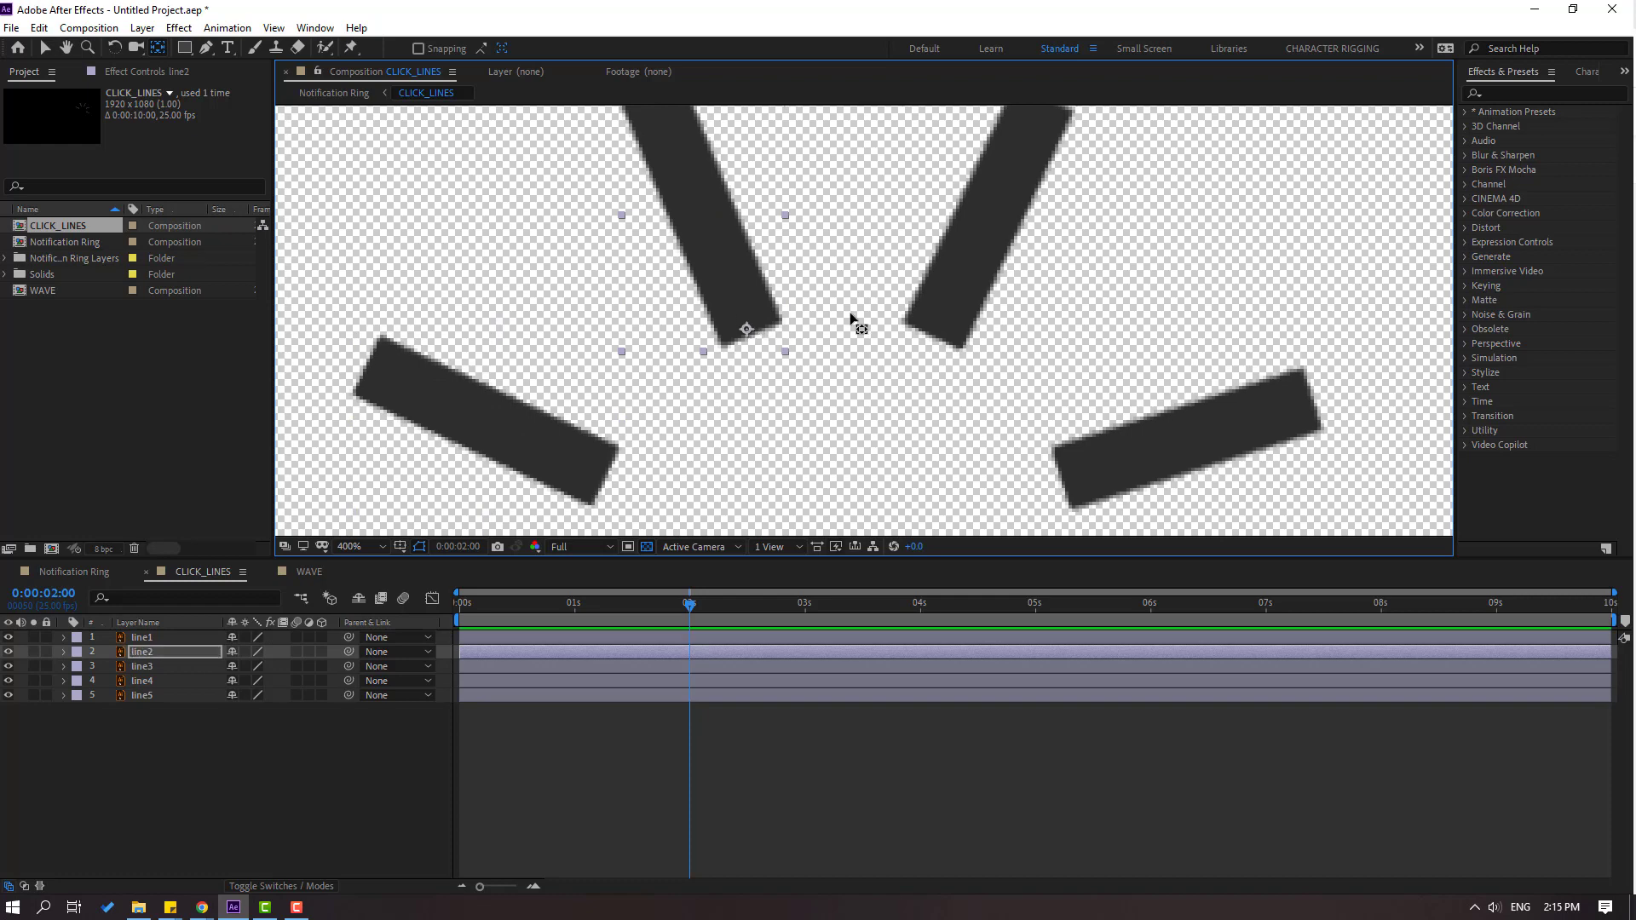
{"action": "left_click", "coordinate": [999, 237]}
{"action": "left_click_drag", "start_coordinate": [987, 223], "coordinate": [943, 326]}
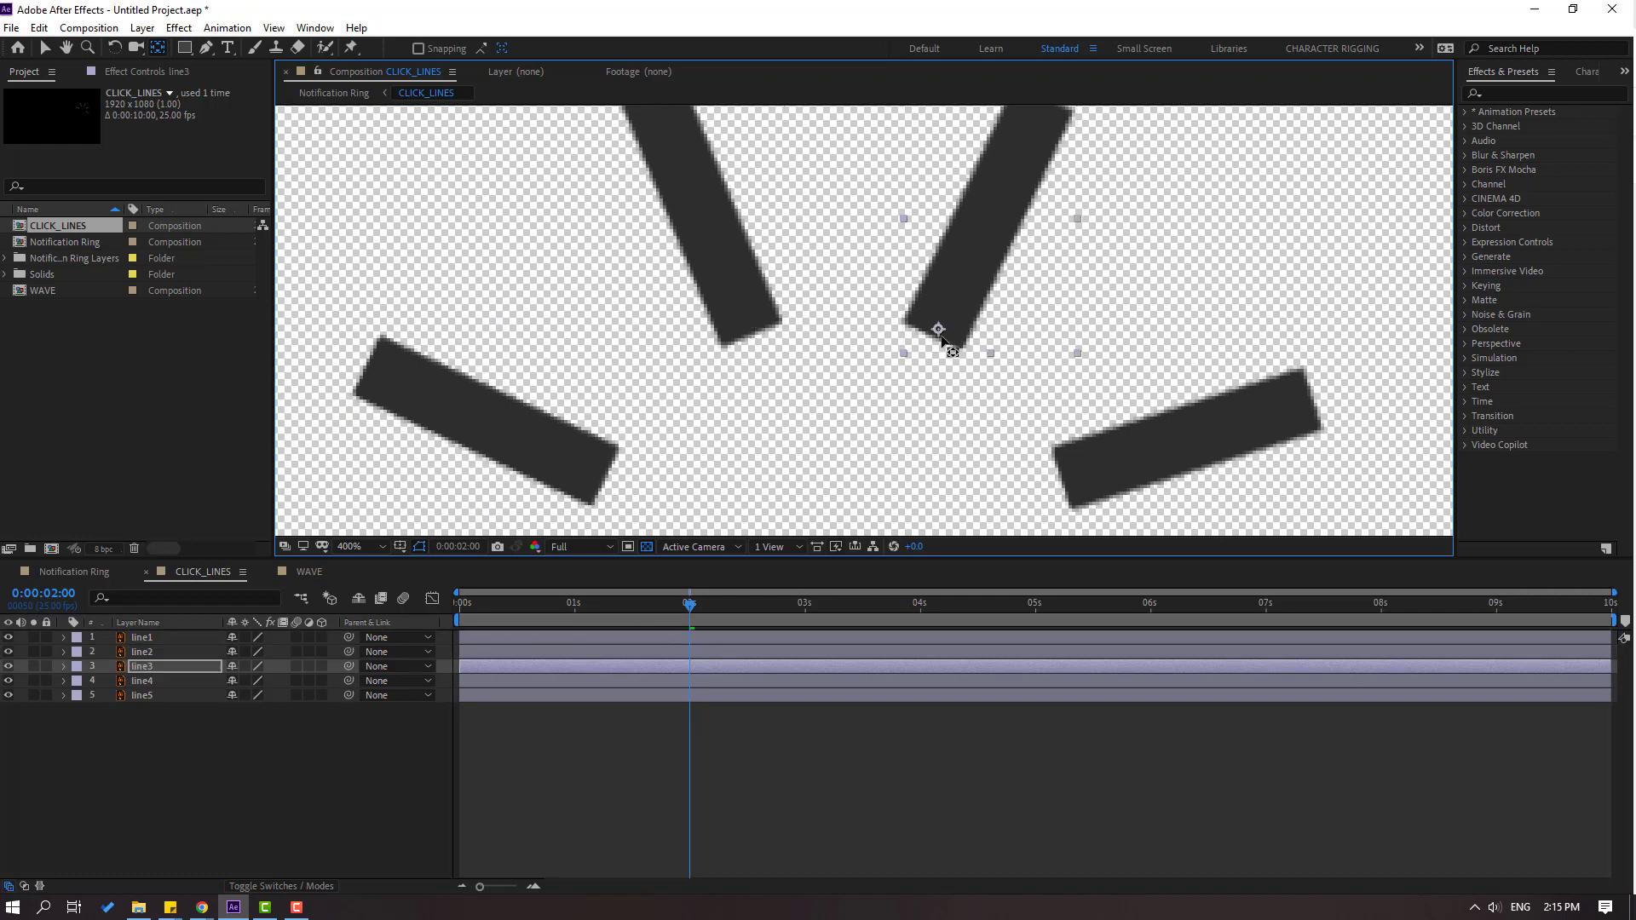
{"action": "left_click", "coordinate": [1187, 444]}
{"action": "left_click_drag", "start_coordinate": [1187, 439], "coordinate": [1074, 474]}
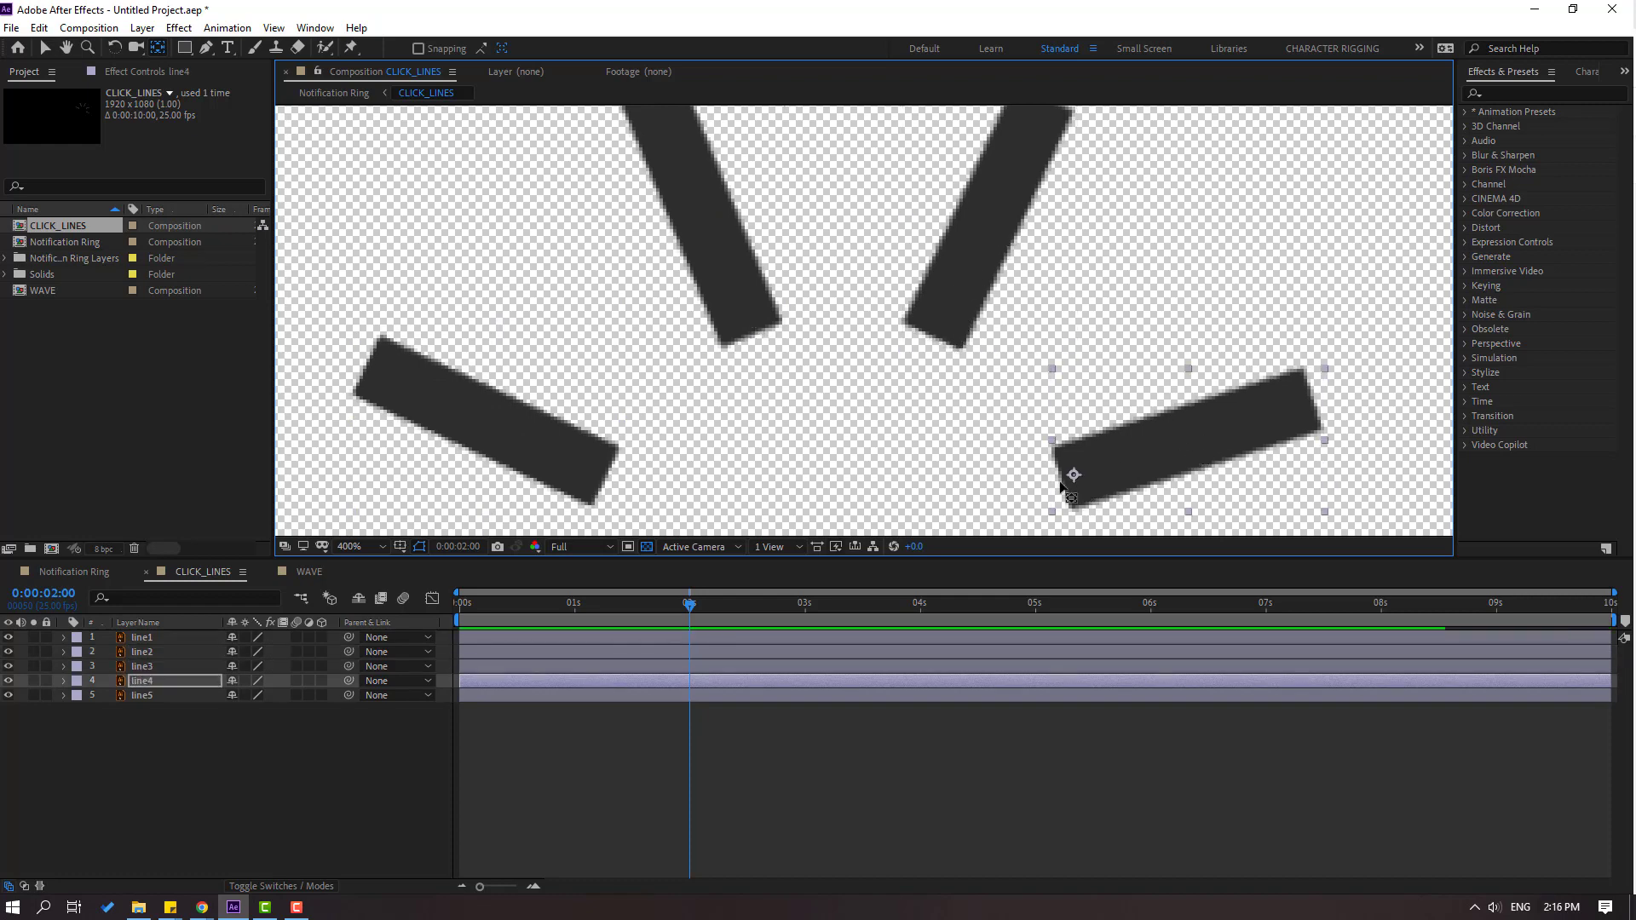
Move line5's anchor point to the line's inner end and return to the Selection tool
{"action": "scroll", "coordinate": [1086, 423], "scroll_direction": "down", "scroll_amount": 3}
{"action": "scroll", "coordinate": [1057, 430], "scroll_direction": "down", "scroll_amount": 3}
{"action": "left_click", "coordinate": [1028, 432]}
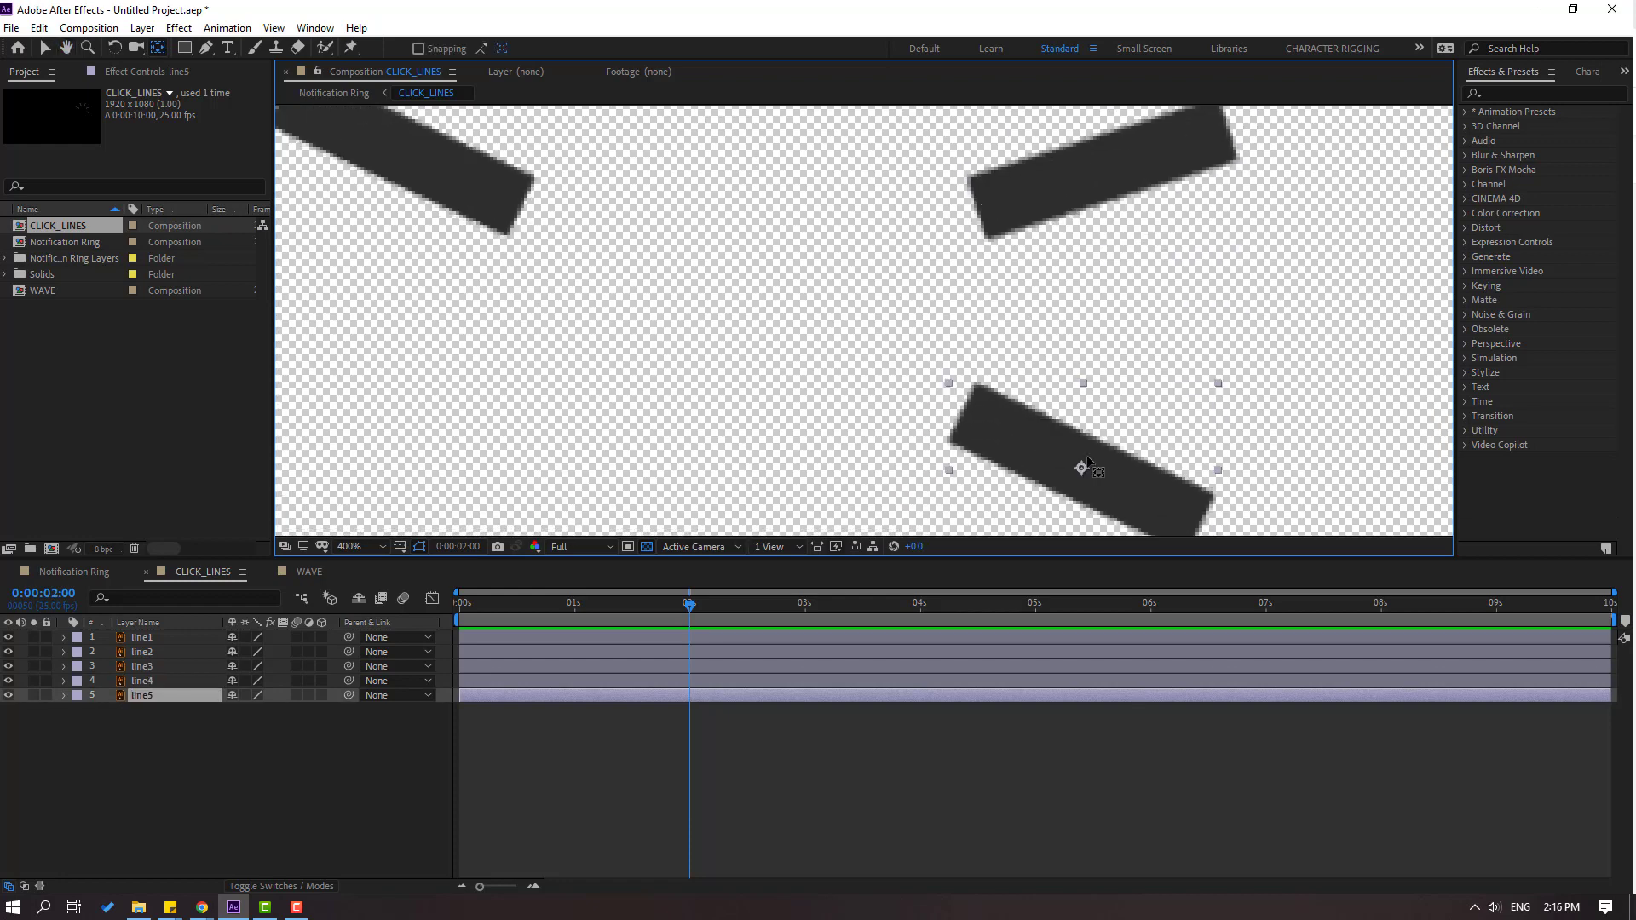
{"action": "left_click_drag", "start_coordinate": [1097, 467], "coordinate": [973, 418]}
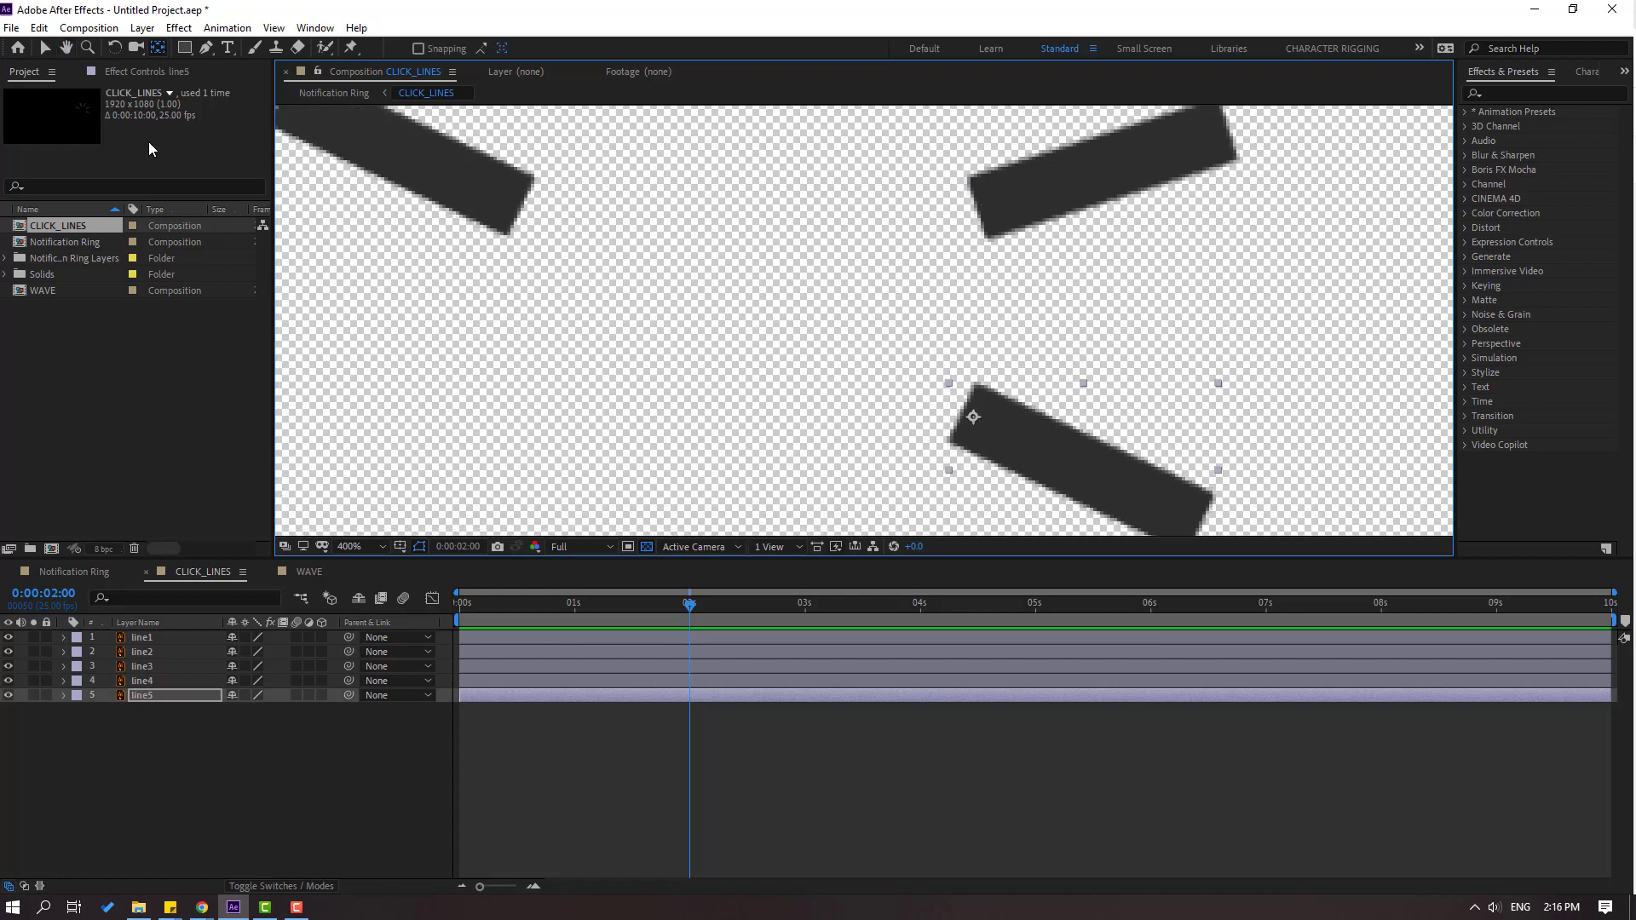
{"action": "left_click", "coordinate": [47, 49]}
{"action": "scroll", "coordinate": [873, 281], "scroll_direction": "down", "scroll_amount": 2}
{"action": "scroll", "coordinate": [972, 213], "scroll_direction": "up", "scroll_amount": 2}
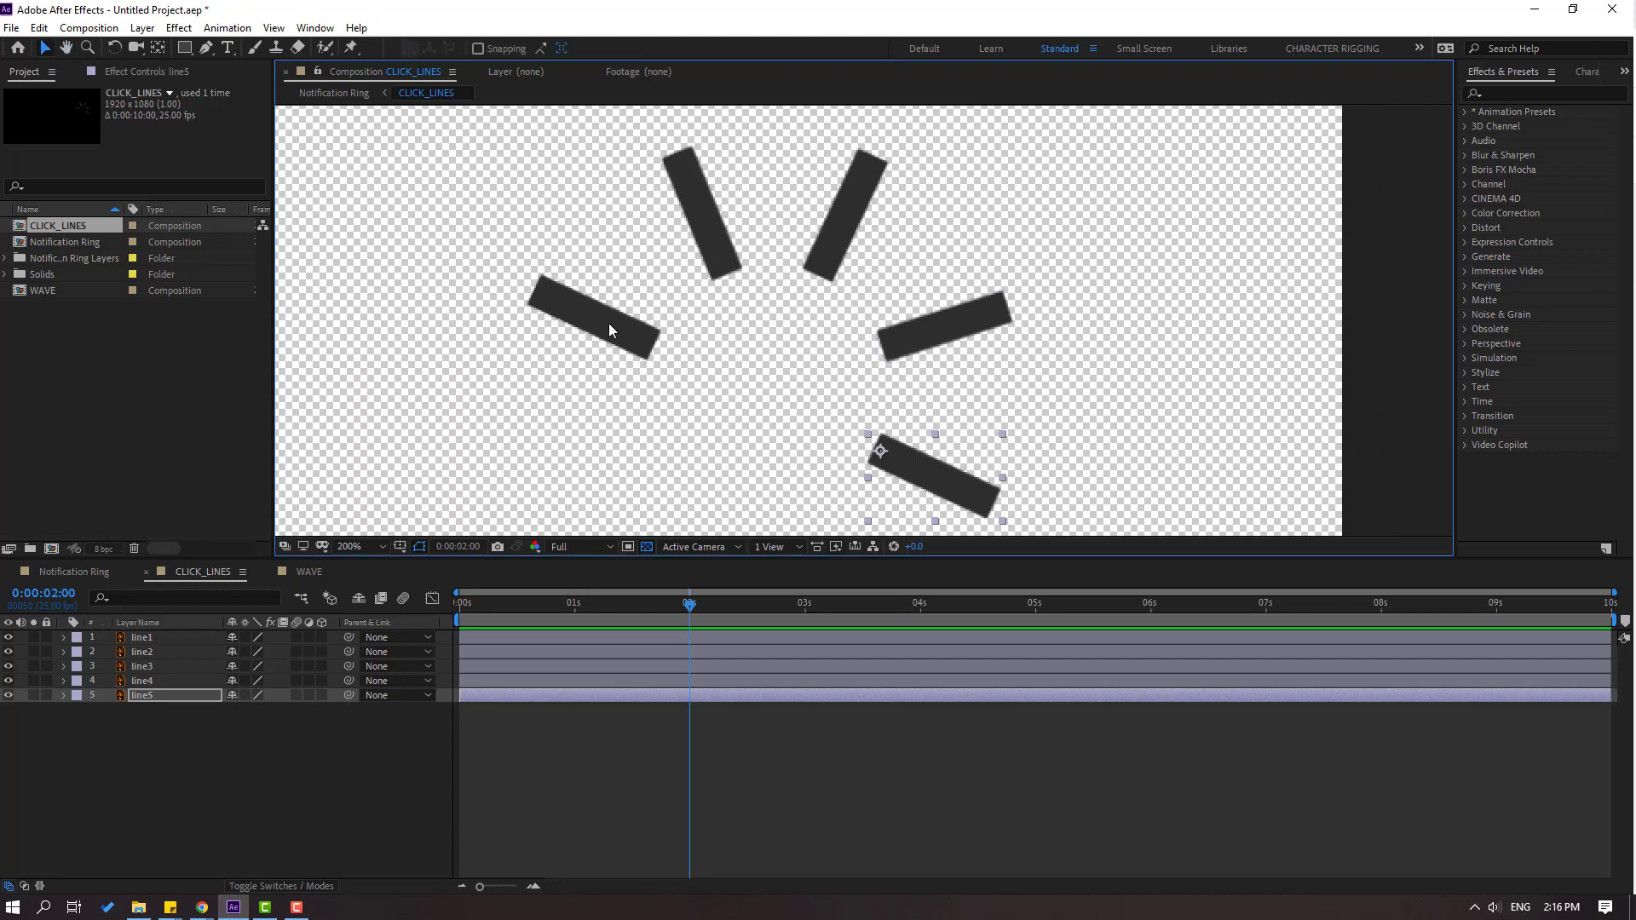
Keyframe line1's Scale at 0% at 0:00:00:00
{"action": "left_click", "coordinate": [597, 322]}
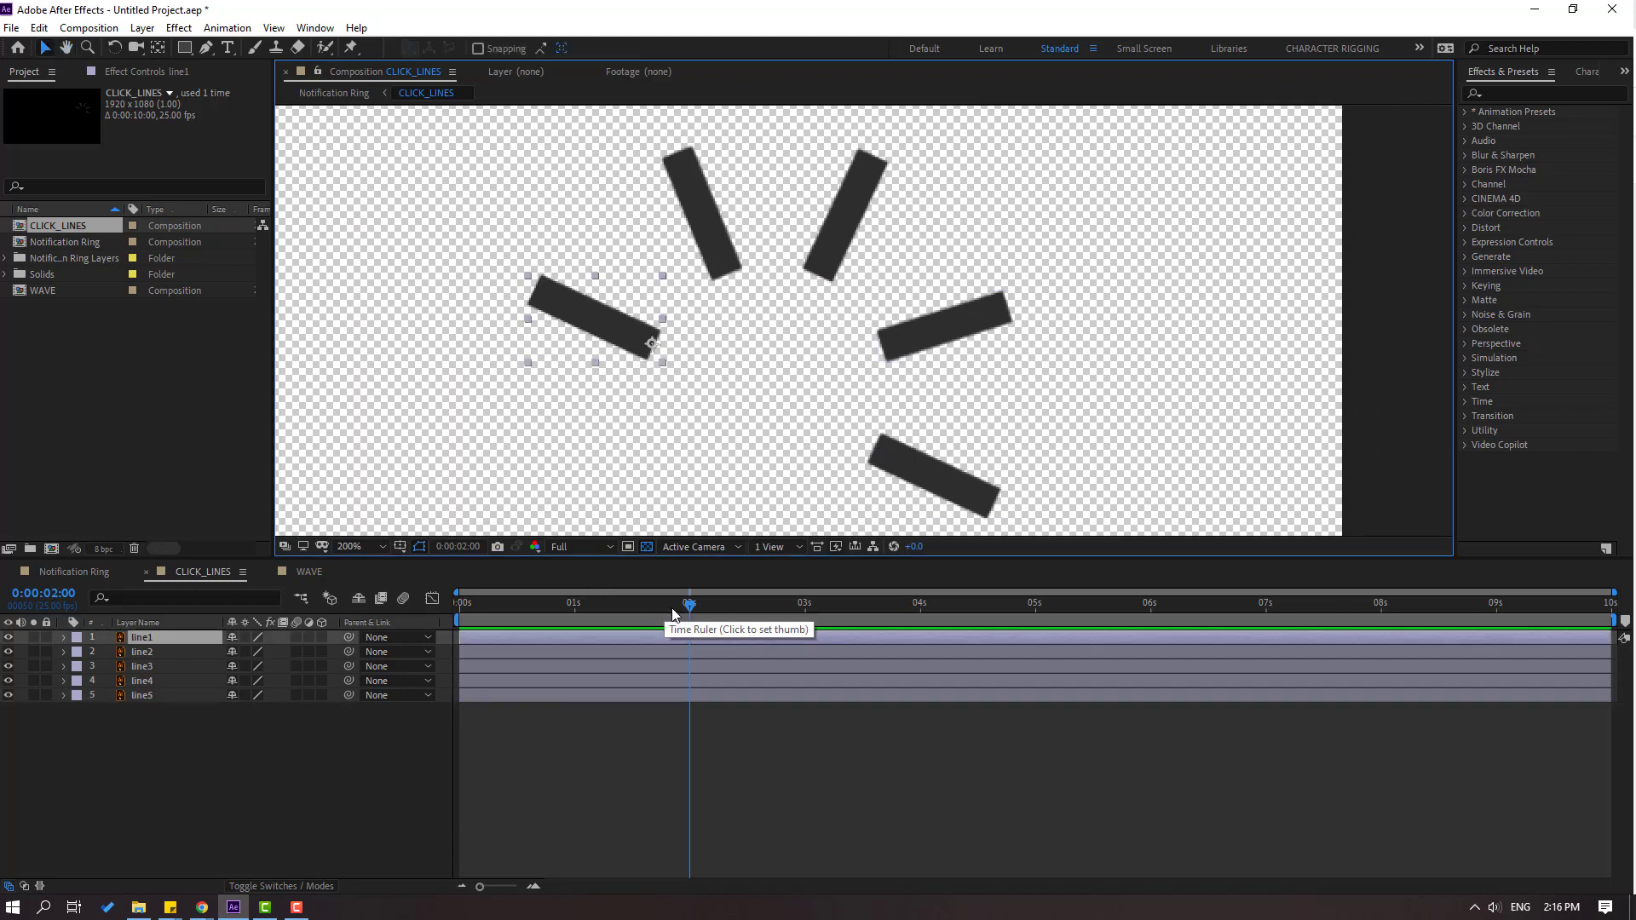
{"action": "left_click_drag", "start_coordinate": [660, 607], "coordinate": [357, 678]}
{"action": "key", "text": "s"}
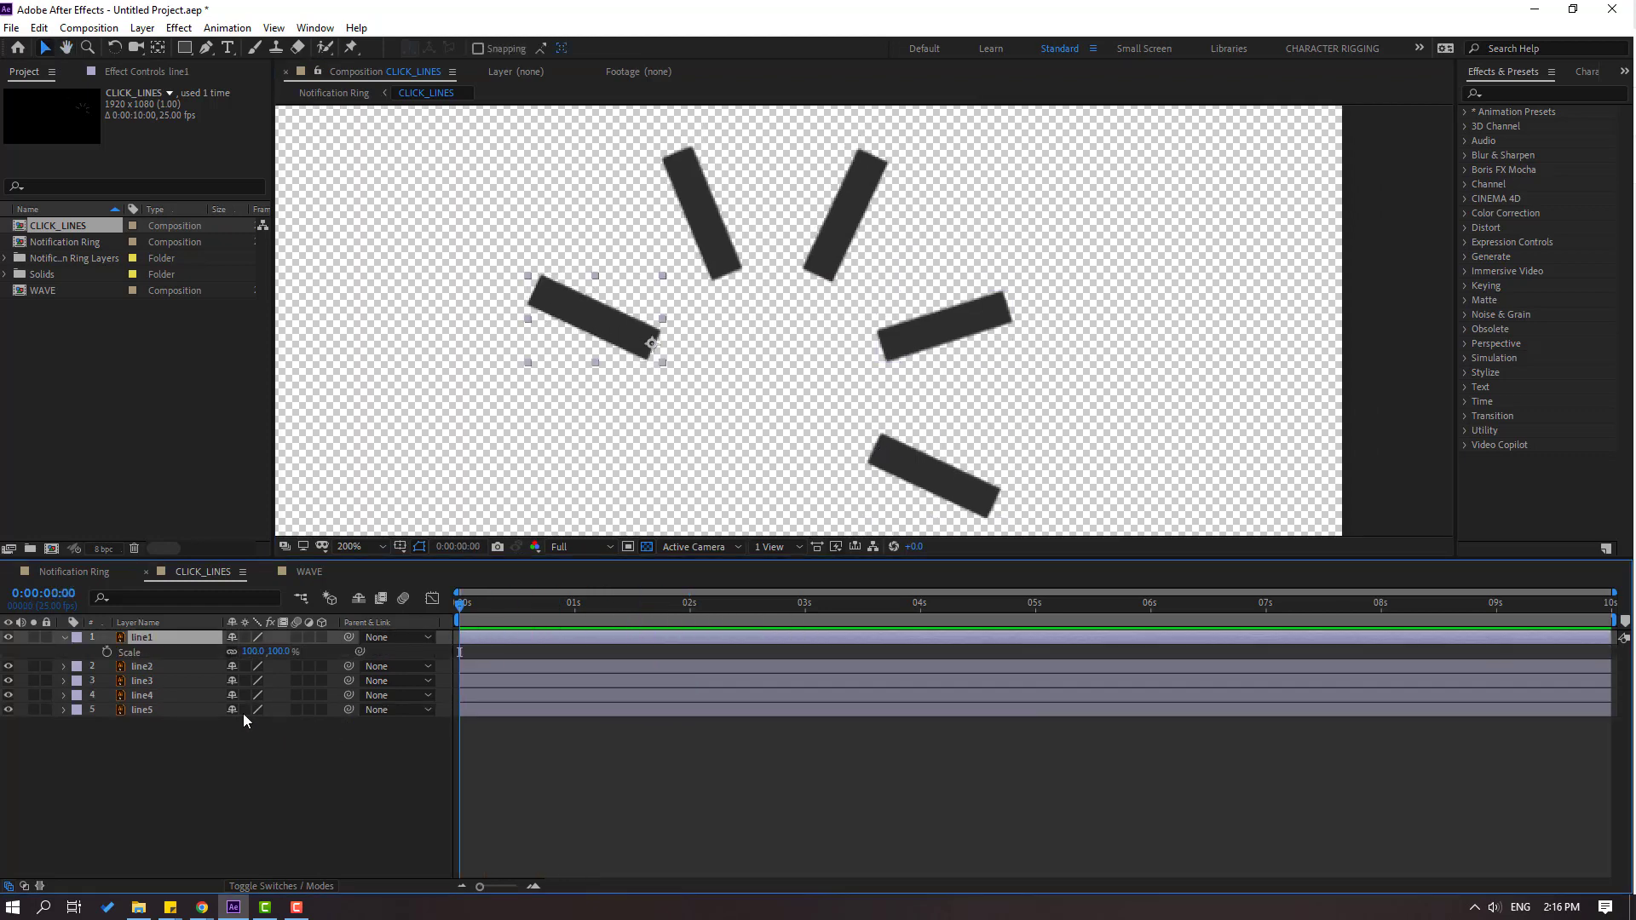
{"action": "left_click", "coordinate": [107, 653]}
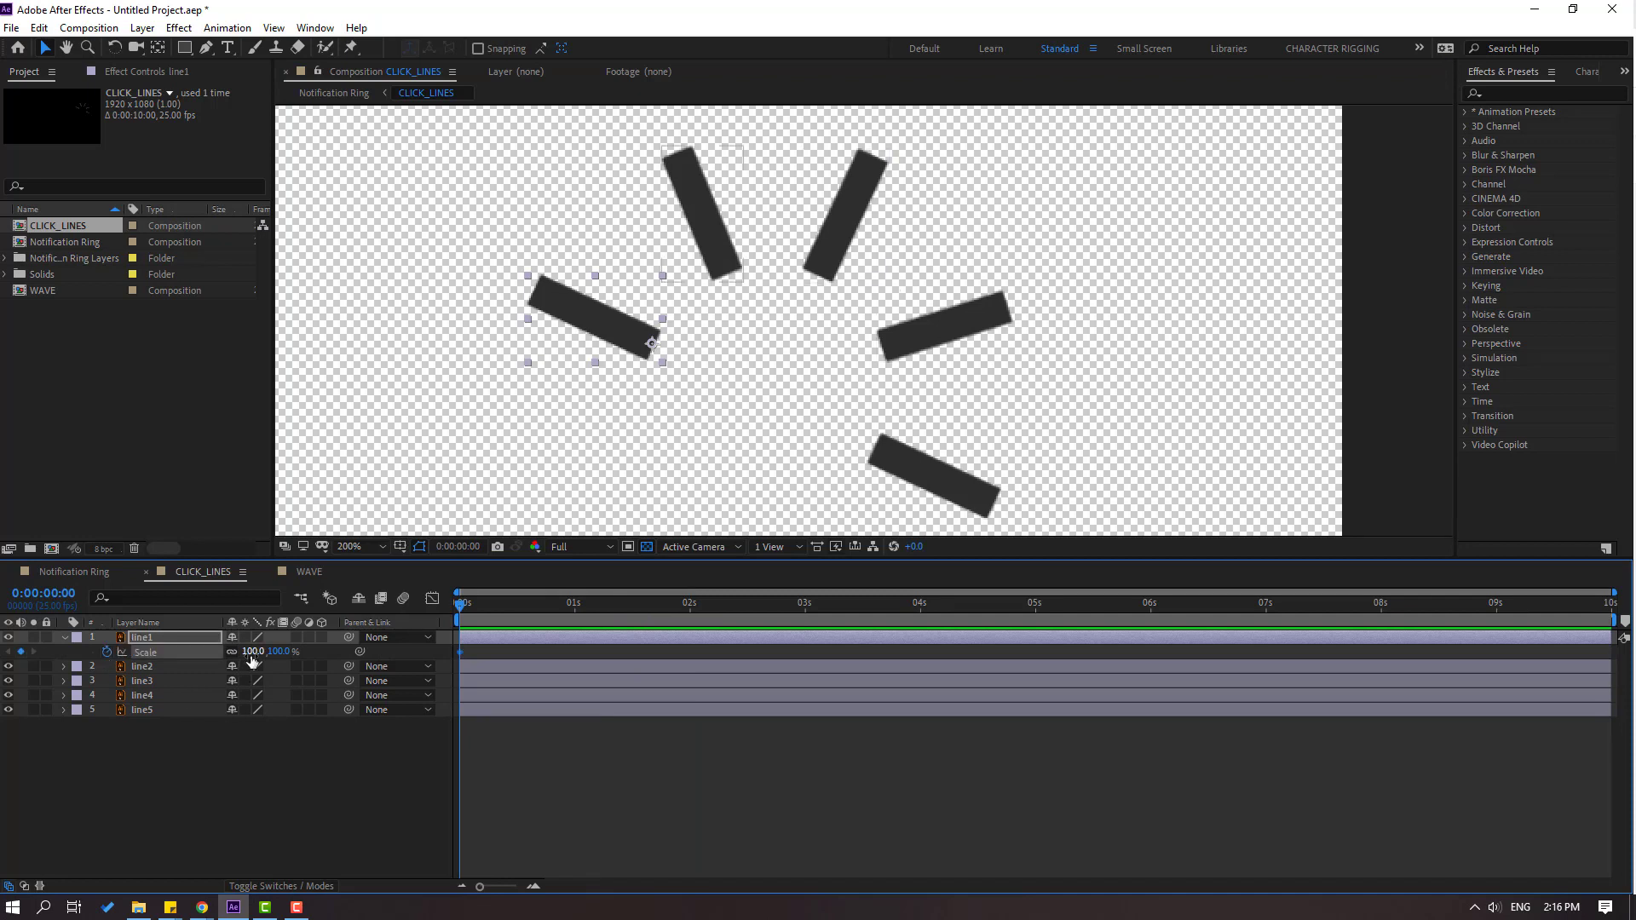
{"action": "key", "text": "Return"}
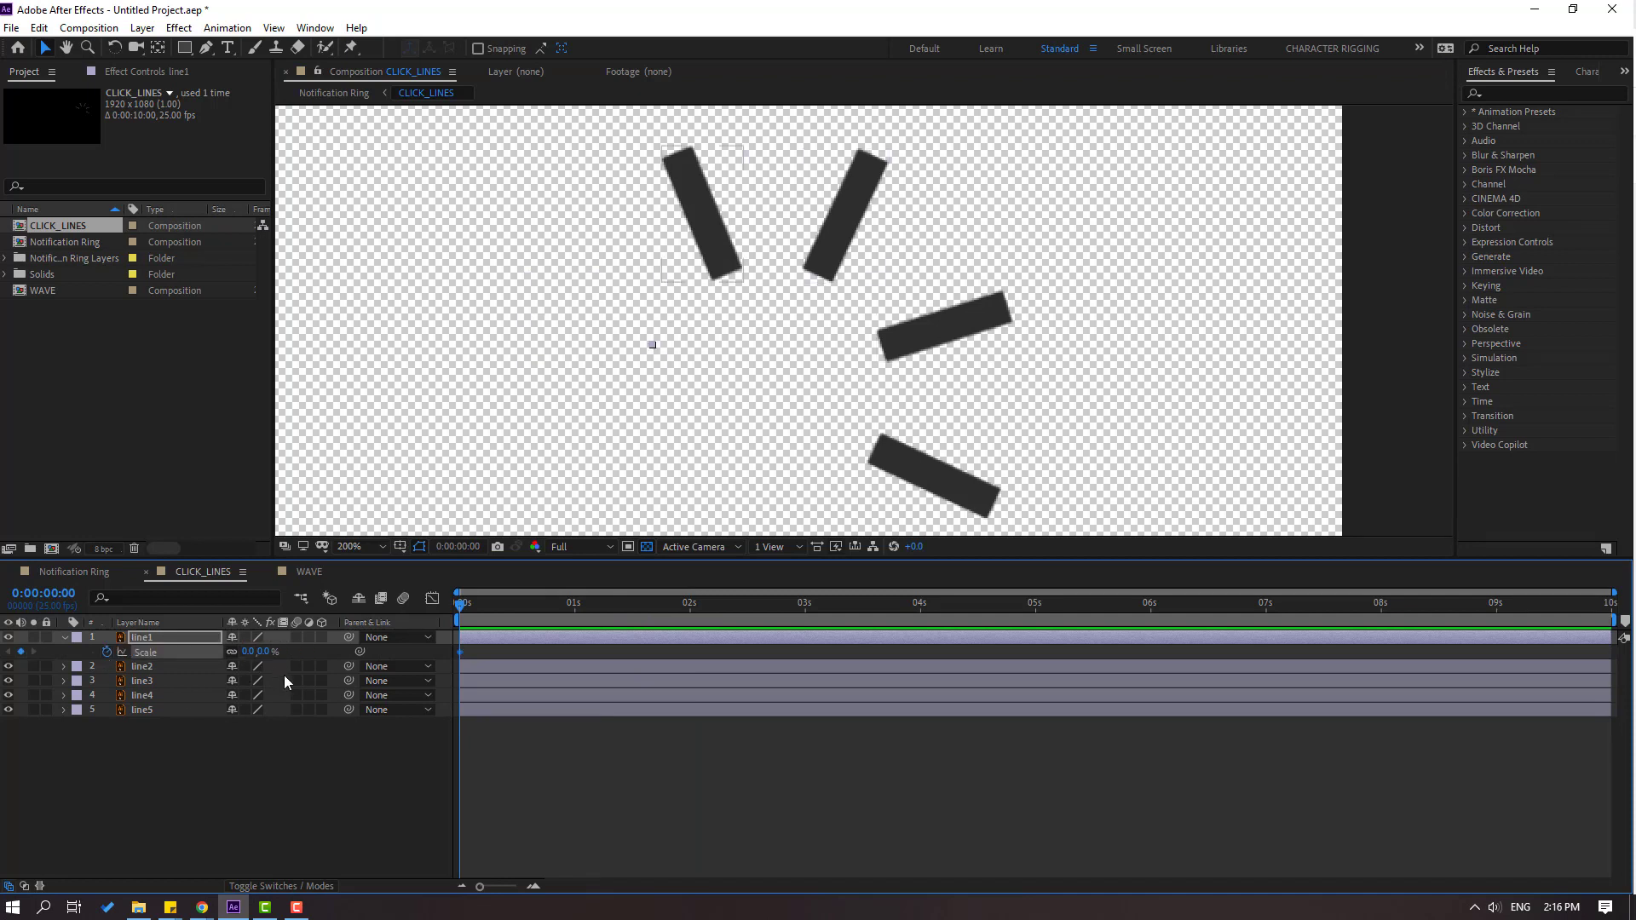
Keyframe line1's Scale at 105% at 0:00:00:10, 95% at 0:00:00:20 and 100% at 0:00:01:05
{"action": "key", "text": "shift+Page_Down"}
{"action": "left_click", "coordinate": [249, 653]}
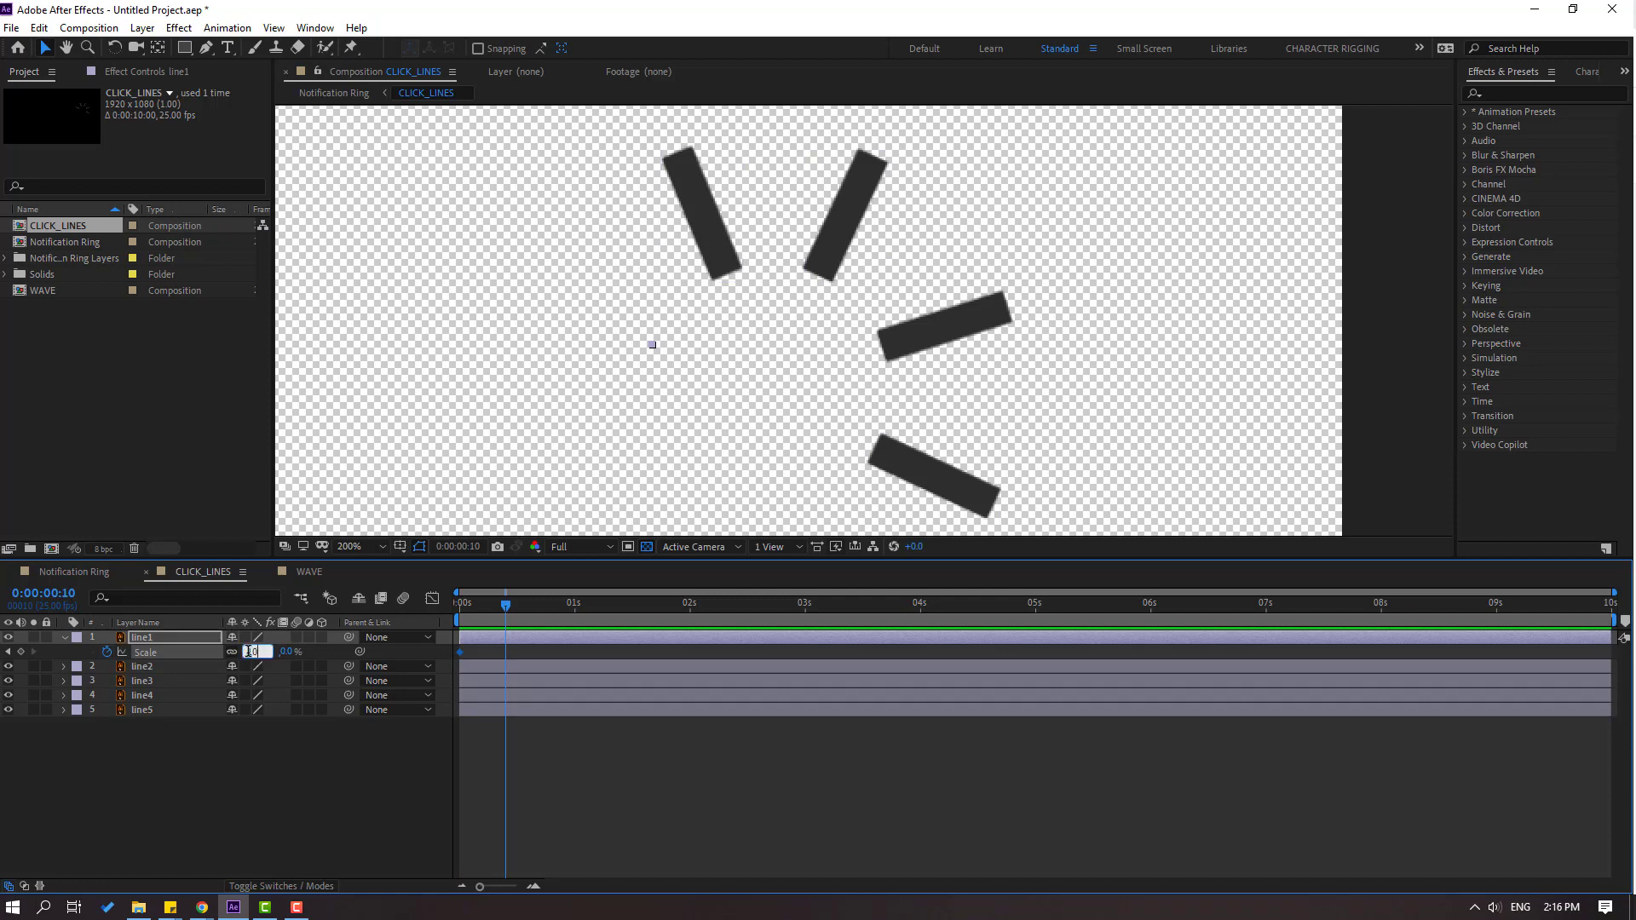
{"action": "key", "text": "Return"}
{"action": "key", "text": "shift+Page_Down"}
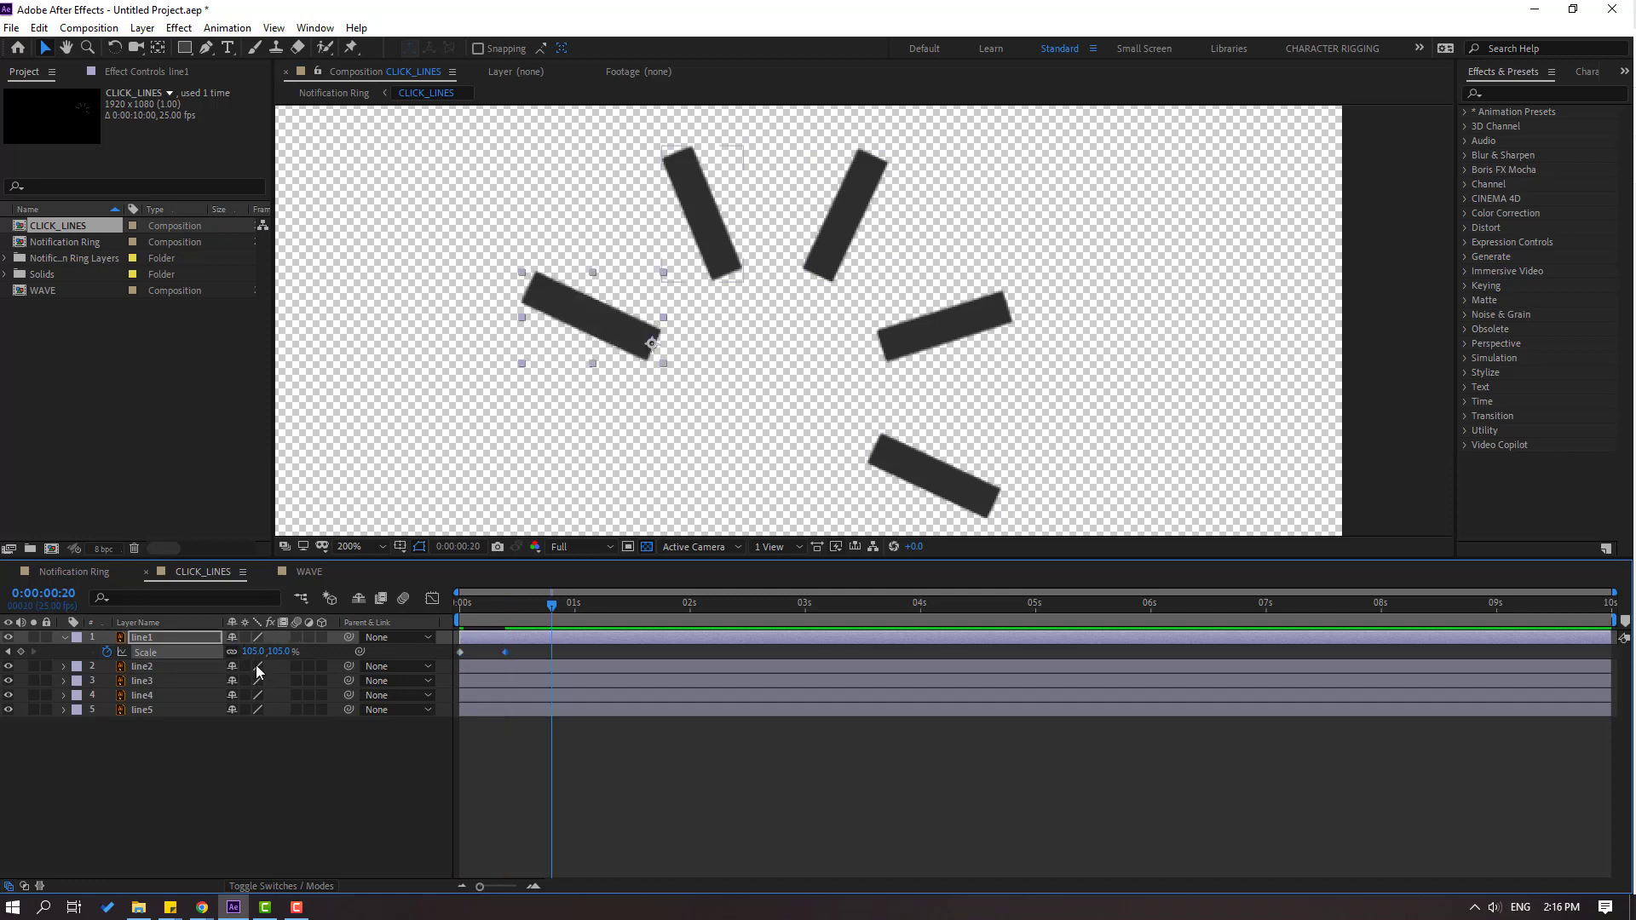
{"action": "left_click", "coordinate": [253, 652]}
{"action": "type", "text": "95"}
{"action": "key", "text": "Return"}
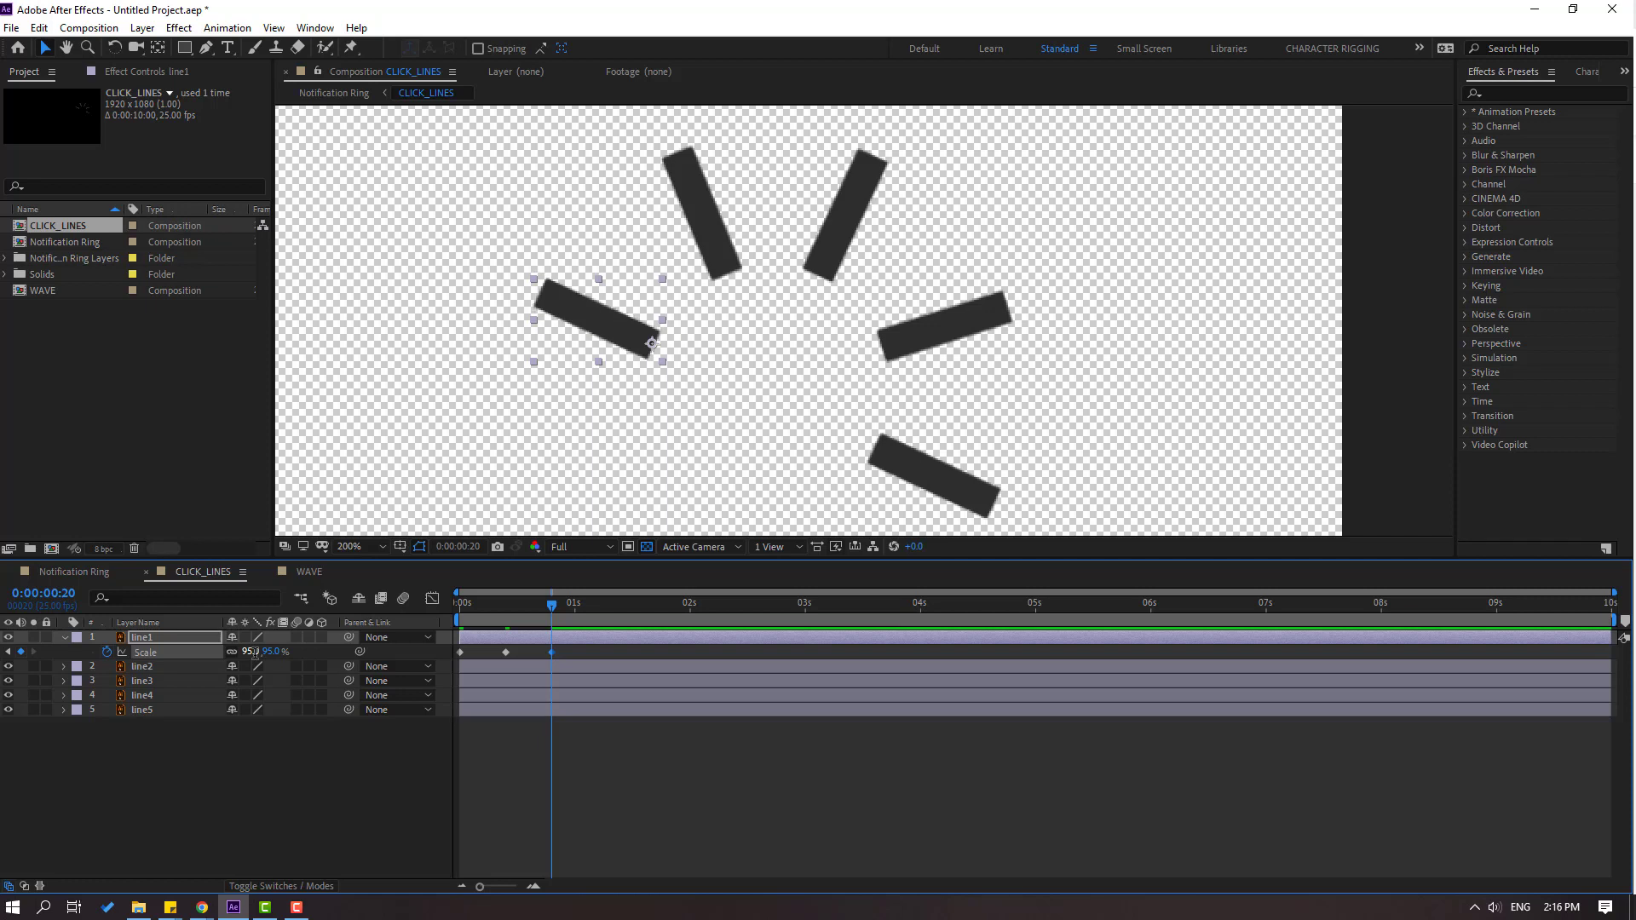
{"action": "key", "text": "shift+Page_Down"}
{"action": "left_click", "coordinate": [250, 652]}
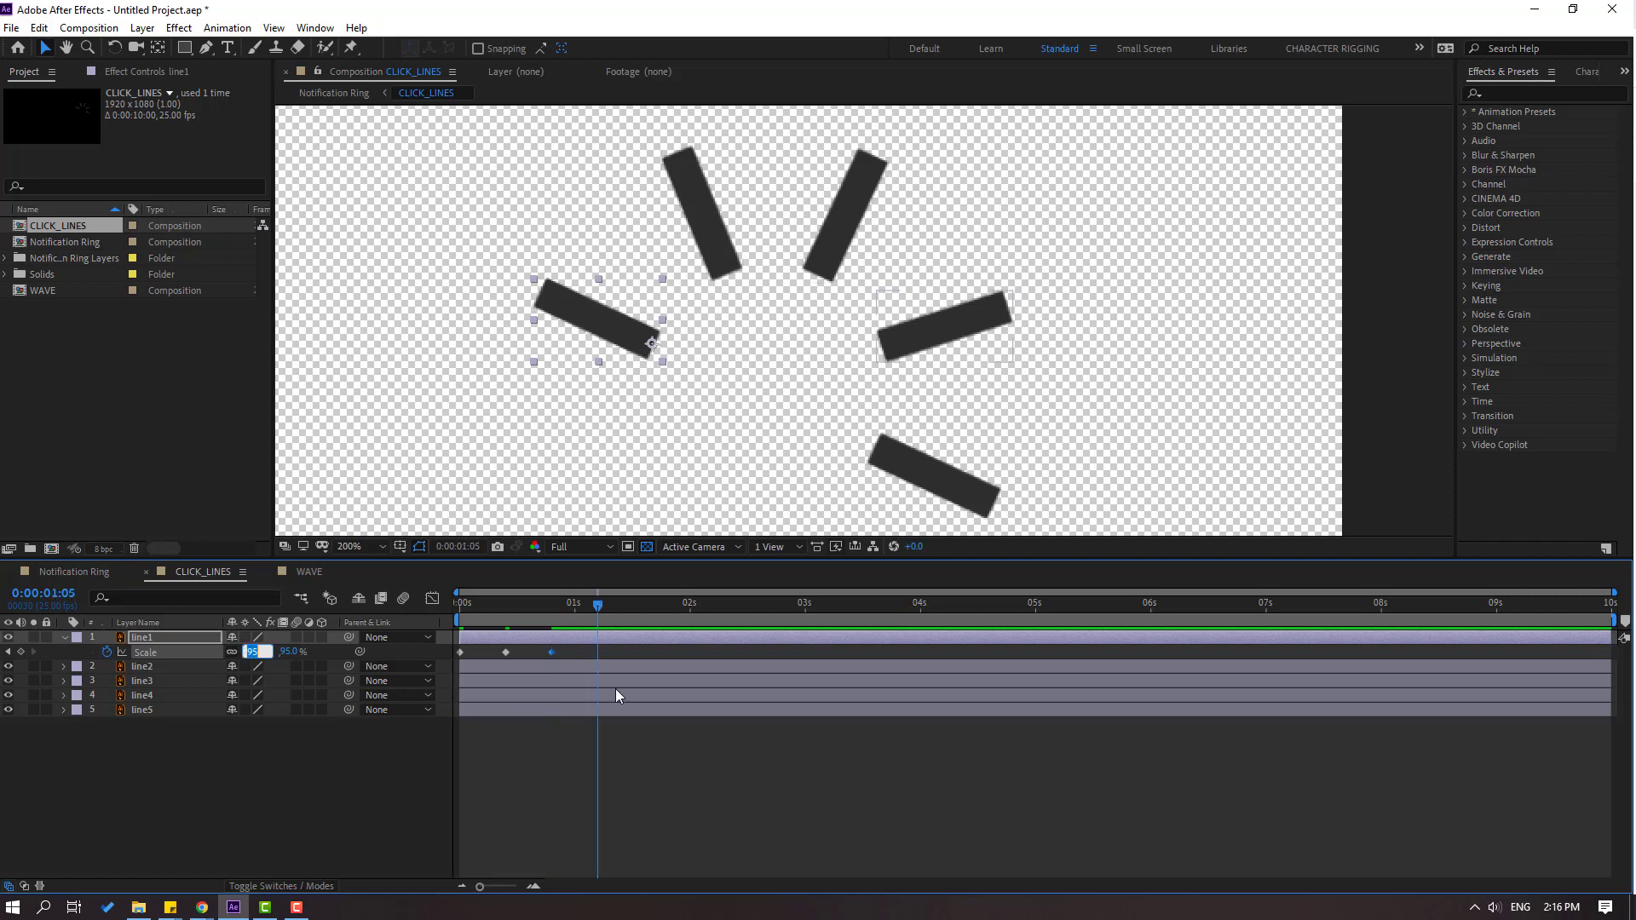
{"action": "type", "text": "100"}
{"action": "key", "text": "Return"}
Apply Easy Ease to all four of line1's Scale keyframes and preview the animation
{"action": "left_click_drag", "start_coordinate": [612, 653], "coordinate": [440, 666]}
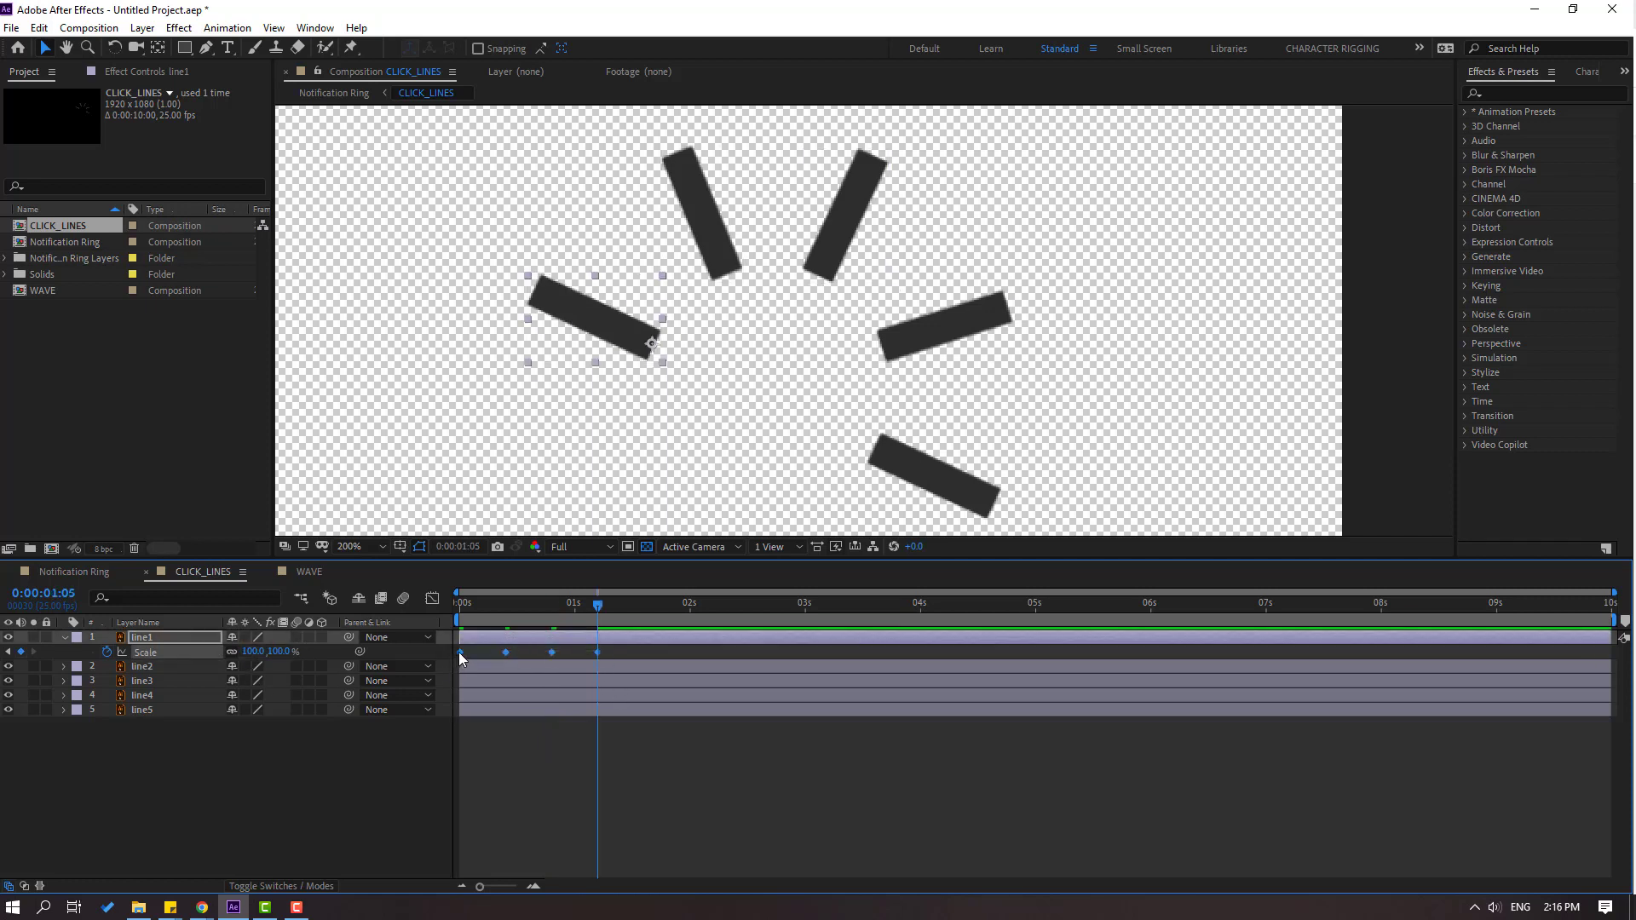
{"action": "right_click", "coordinate": [460, 653]}
{"action": "mouse_move", "coordinate": [586, 863]}
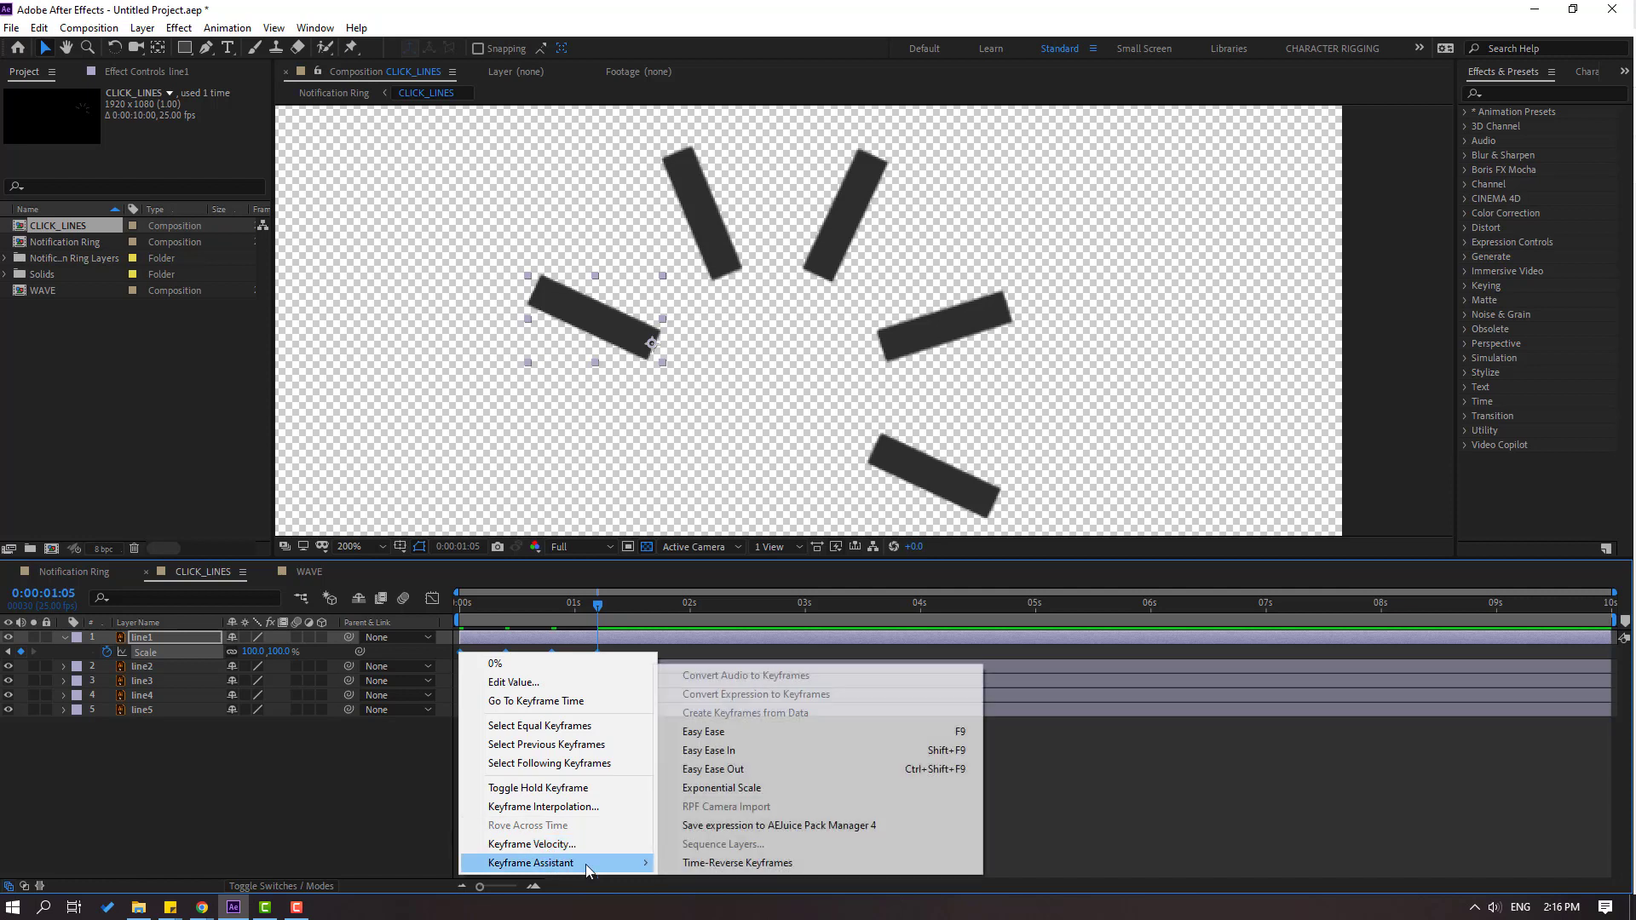
{"action": "left_click", "coordinate": [765, 733]}
{"action": "key", "text": "space"}
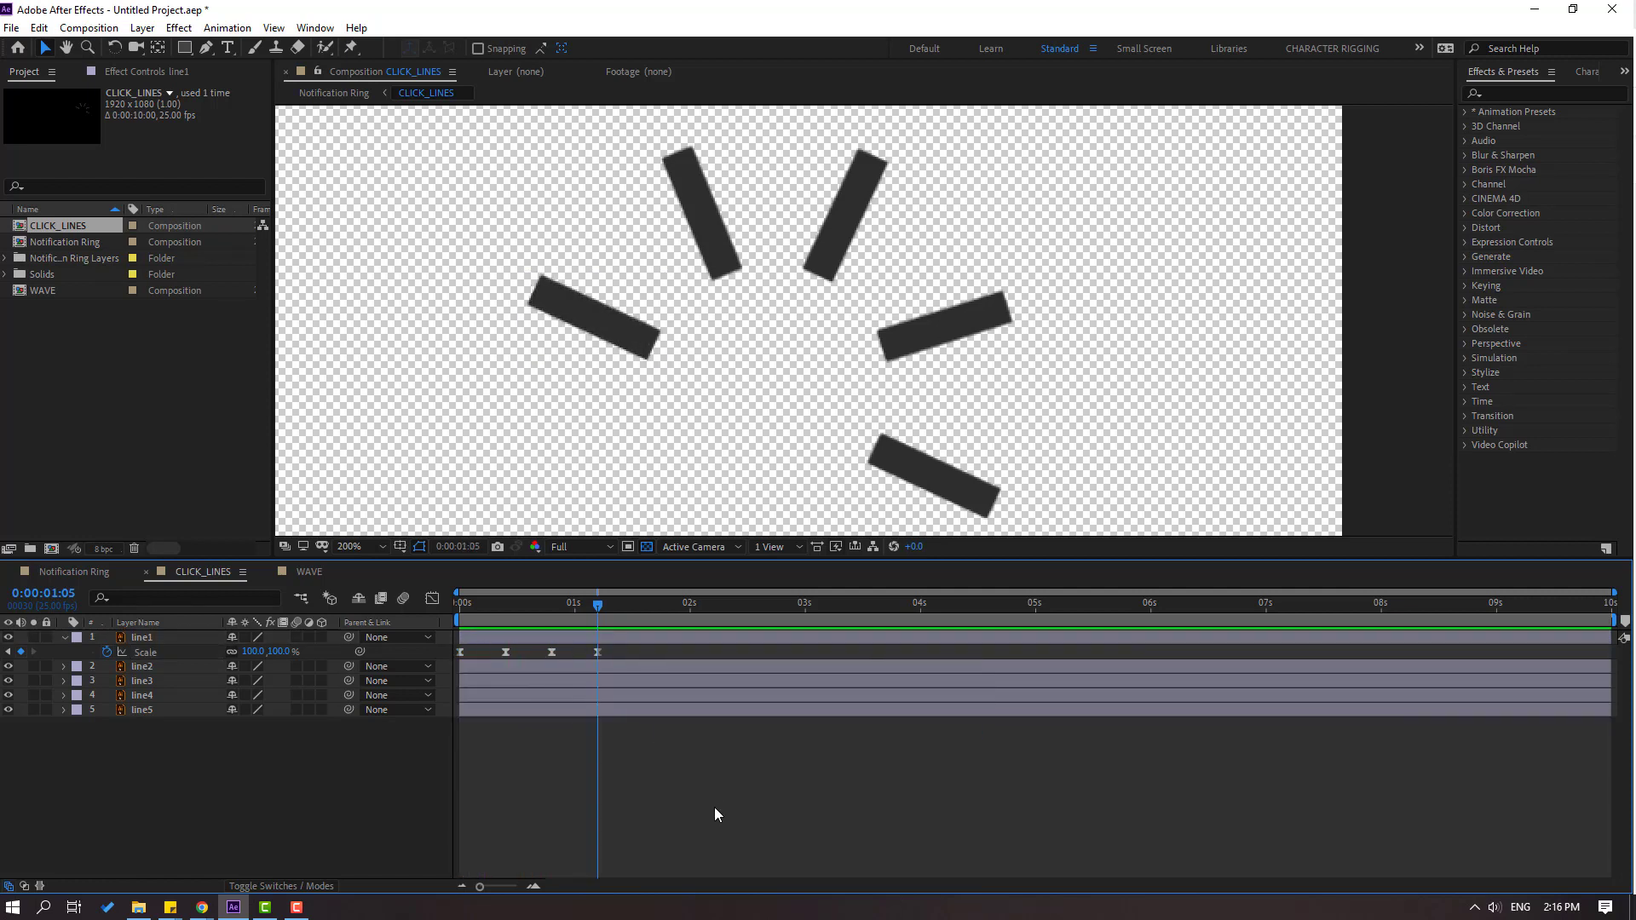
{"action": "key", "text": "space"}
Compress line1's Scale keyframes closer together and add a 100% hold keyframe after them
{"action": "left_click_drag", "start_coordinate": [576, 596], "coordinate": [479, 598]}
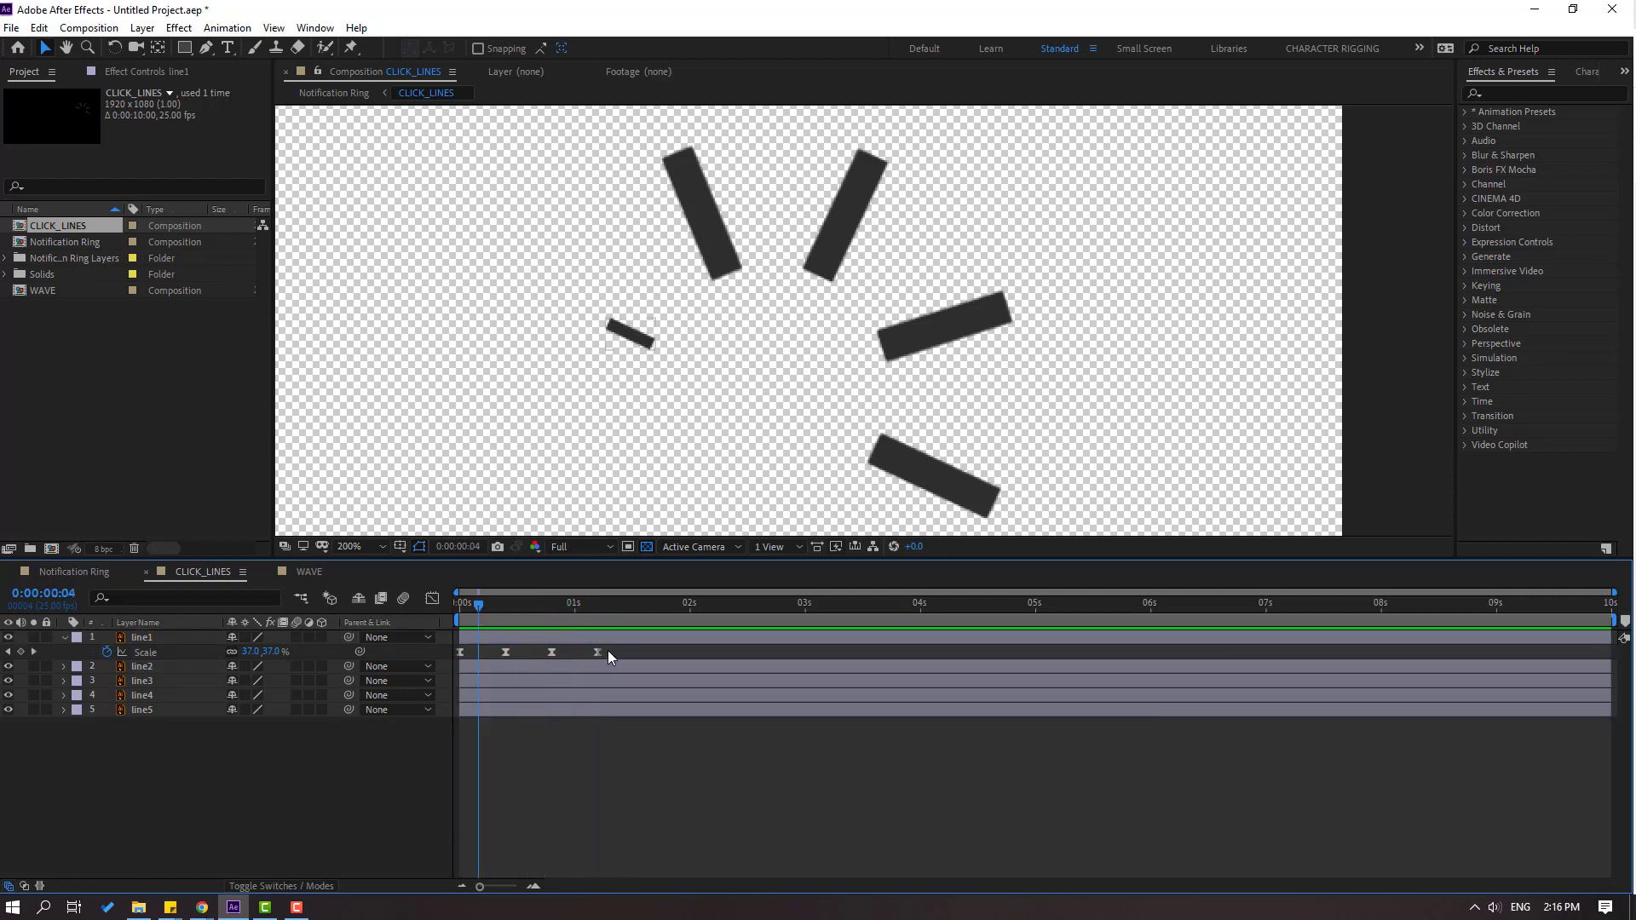
{"action": "left_click_drag", "start_coordinate": [607, 647], "coordinate": [495, 657]}
{"action": "left_click_drag", "start_coordinate": [598, 659], "coordinate": [613, 610]}
{"action": "key", "text": "space"}
{"action": "left_click", "coordinate": [248, 744]}
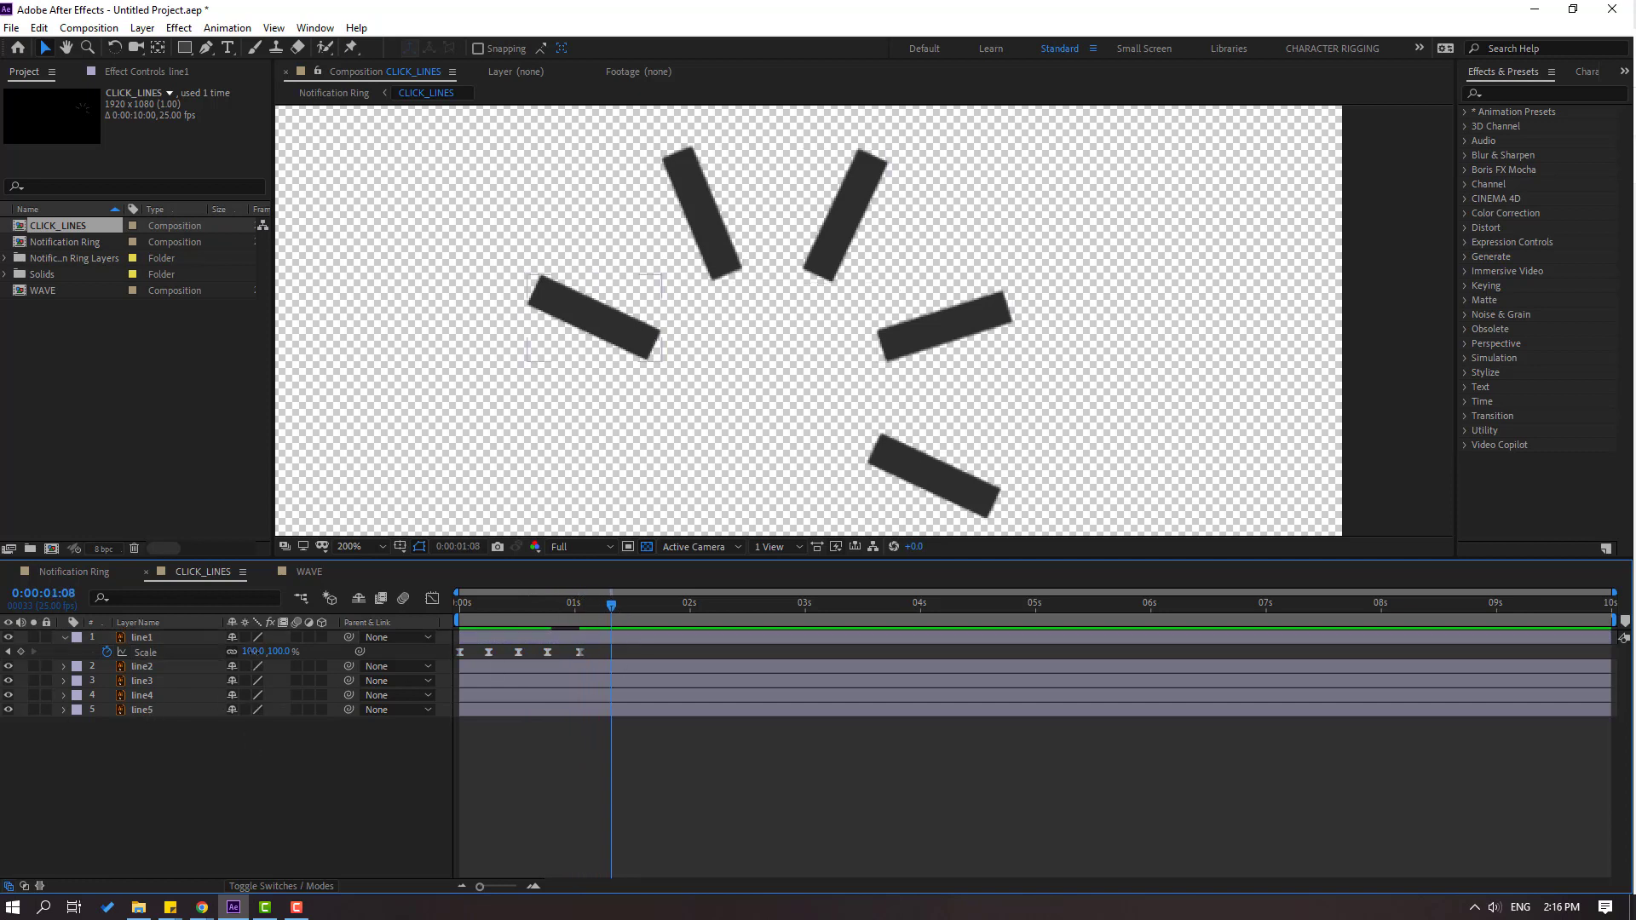
Keyframe line1's Scale at 0% at 0:00:01:08 so the line shrinks away, and preview it
{"action": "left_click_drag", "start_coordinate": [252, 651], "coordinate": [213, 651]}
{"action": "key", "text": "space"}
{"action": "key", "text": "space"}
Shift line1's last two Scale keyframes slightly earlier to shorten the hold, and preview the timing
{"action": "left_click", "coordinate": [613, 657]}
{"action": "left_click", "coordinate": [577, 656], "text": "shift"}
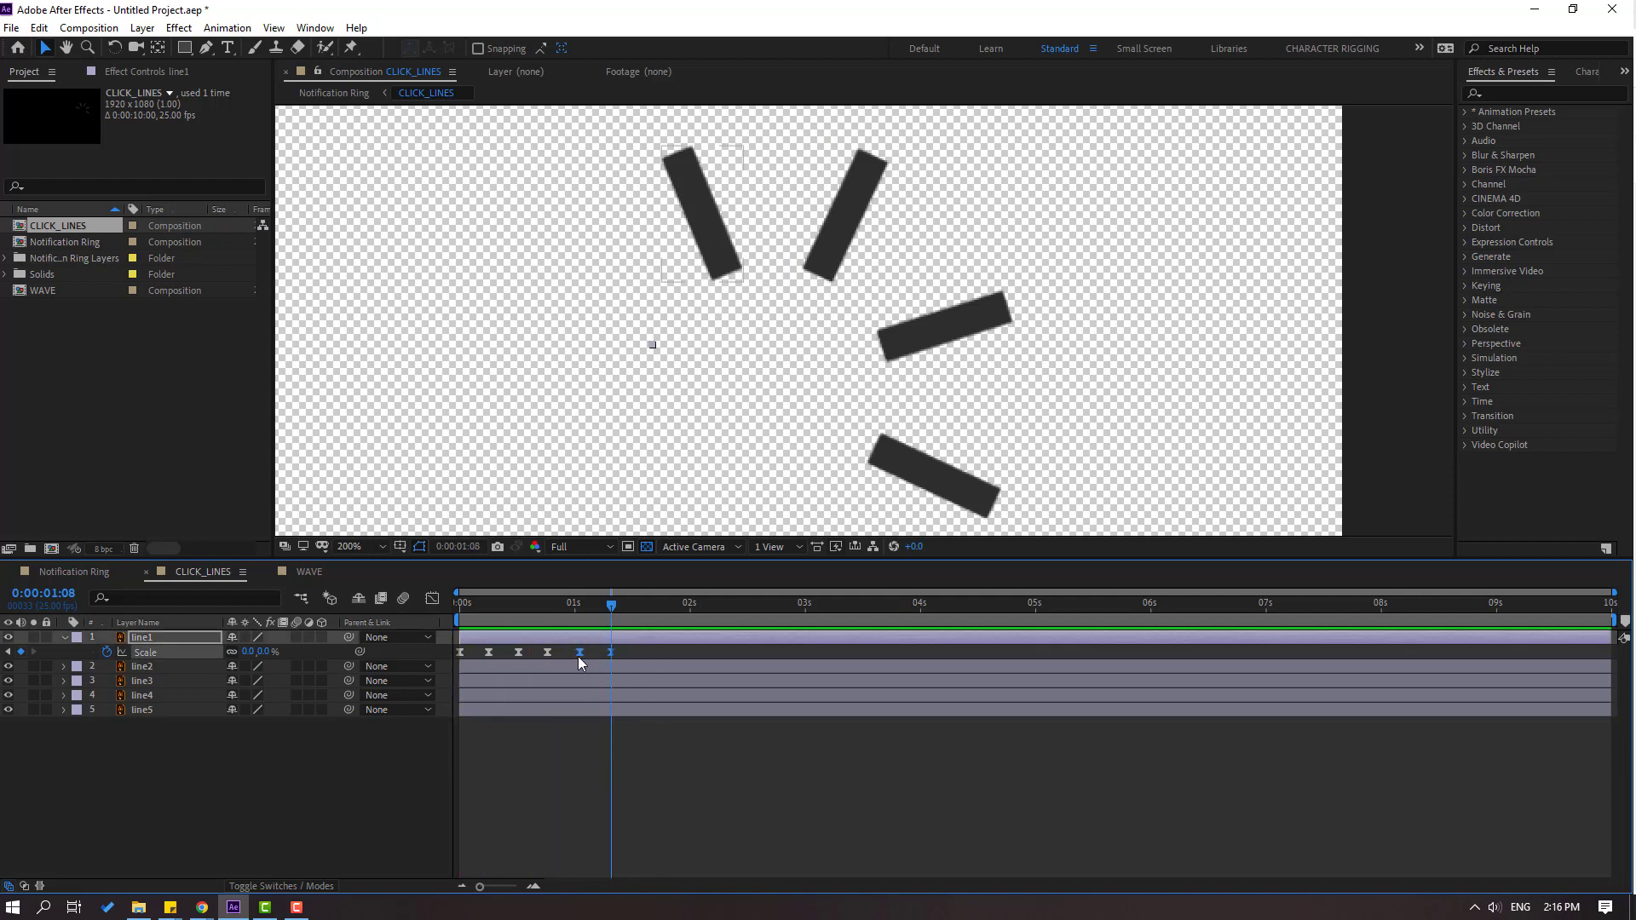
{"action": "left_click_drag", "start_coordinate": [575, 655], "coordinate": [428, 687]}
{"action": "key", "text": "space"}
{"action": "key", "text": "space"}
Copy line1's Scale keyframes onto line2 through line5 starting at 0:00:00:00 and preview the result
{"action": "left_click_drag", "start_coordinate": [611, 607], "coordinate": [460, 604]}
{"action": "left_click", "coordinate": [150, 670]}
{"action": "left_click", "coordinate": [142, 710], "text": "shift"}
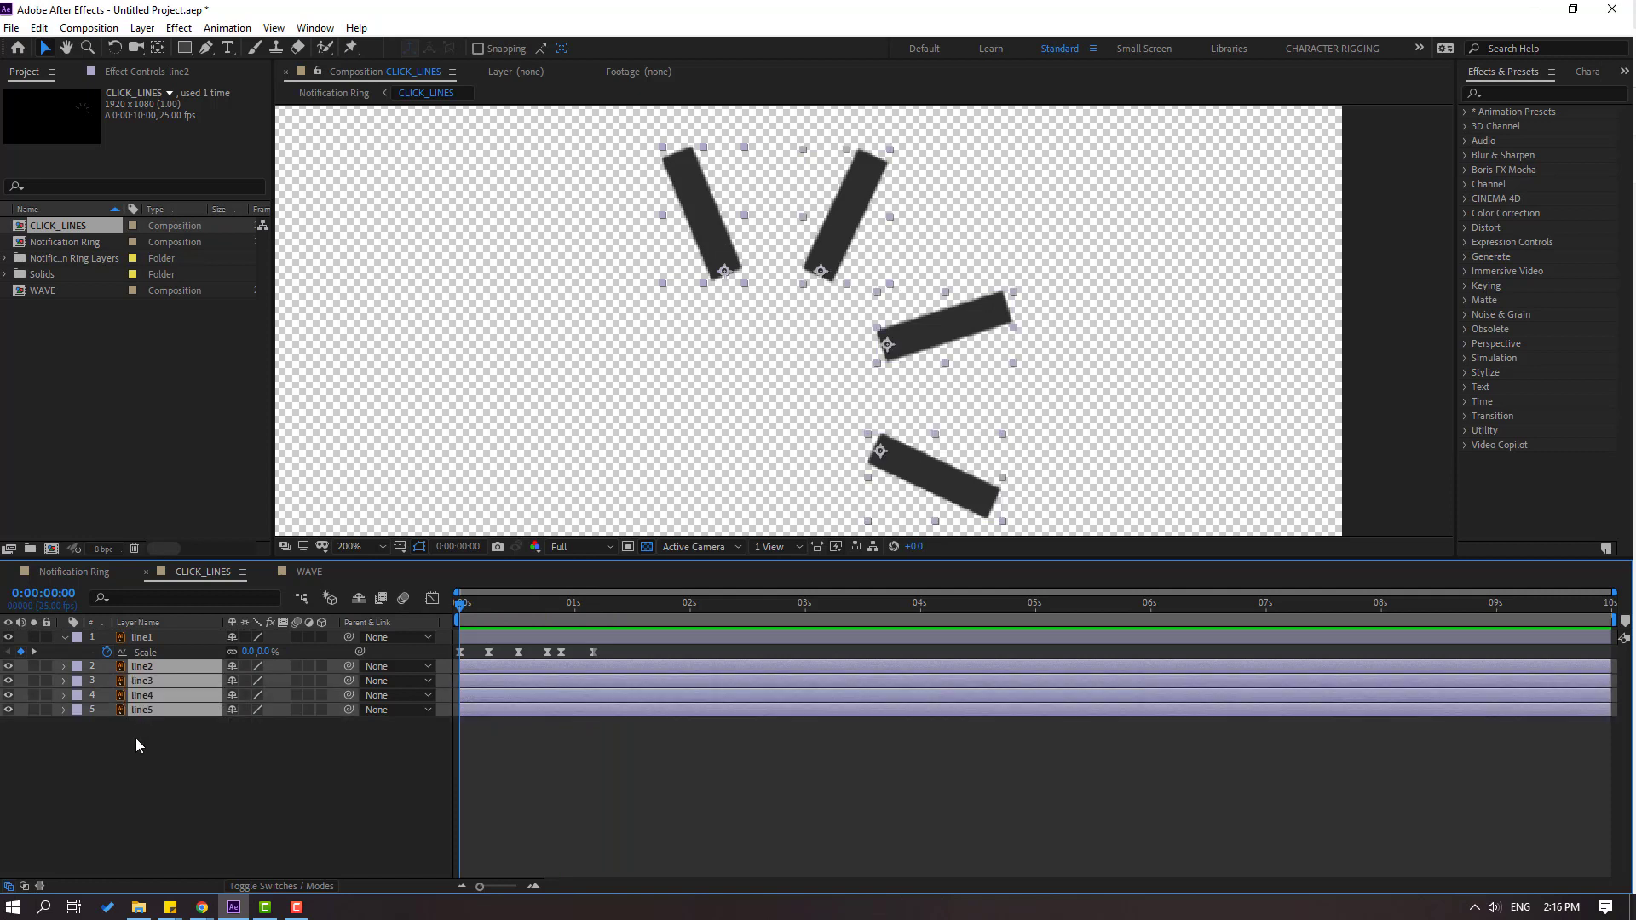
{"action": "key", "text": "ctrl+v"}
{"action": "key", "text": "space"}
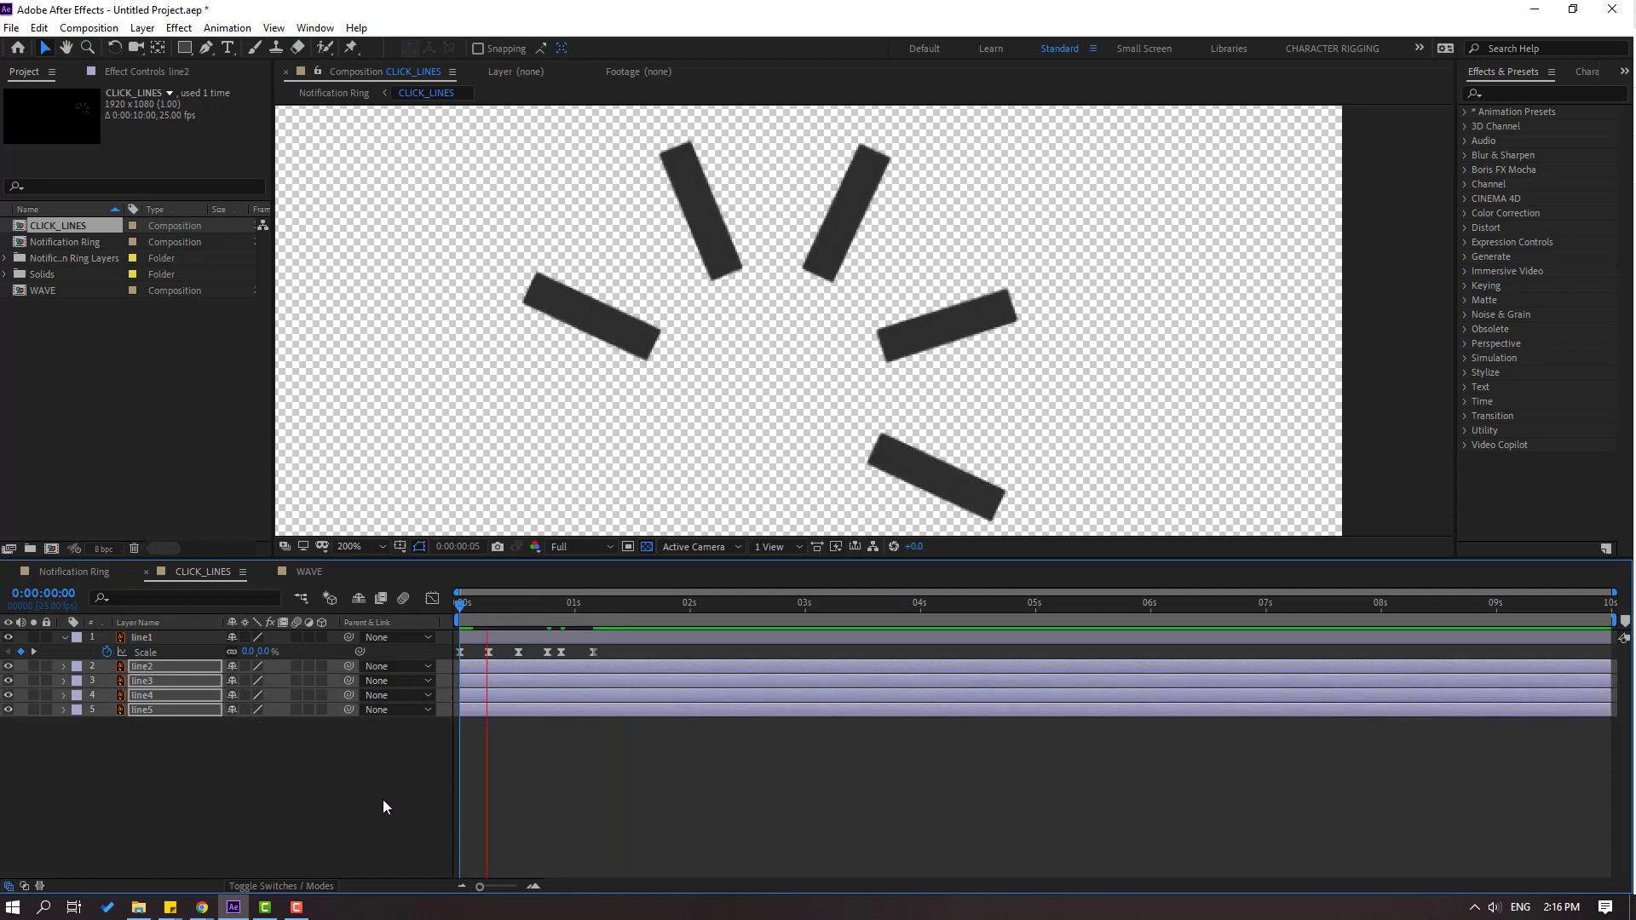
{"action": "left_click", "coordinate": [530, 754]}
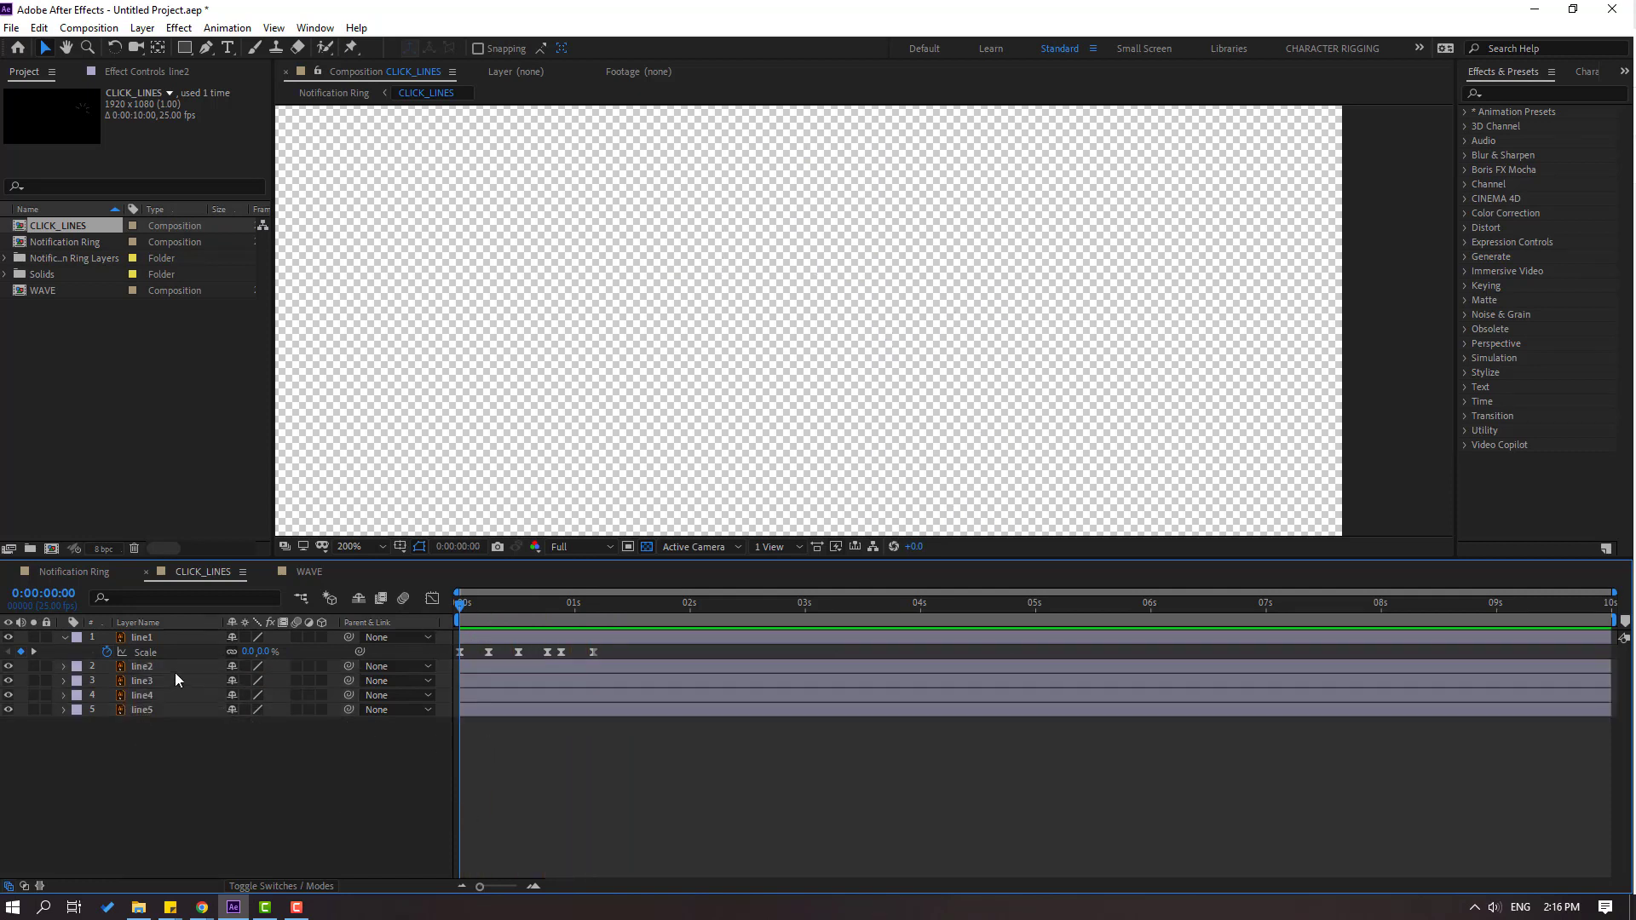
Stagger the line2 to line5 layers so each starts a few frames after the previous one, and preview the burst
{"action": "left_click", "coordinate": [471, 673]}
{"action": "left_click_drag", "start_coordinate": [469, 668], "coordinate": [503, 679]}
{"action": "left_click_drag", "start_coordinate": [501, 685], "coordinate": [538, 709]}
{"action": "key", "text": "space"}
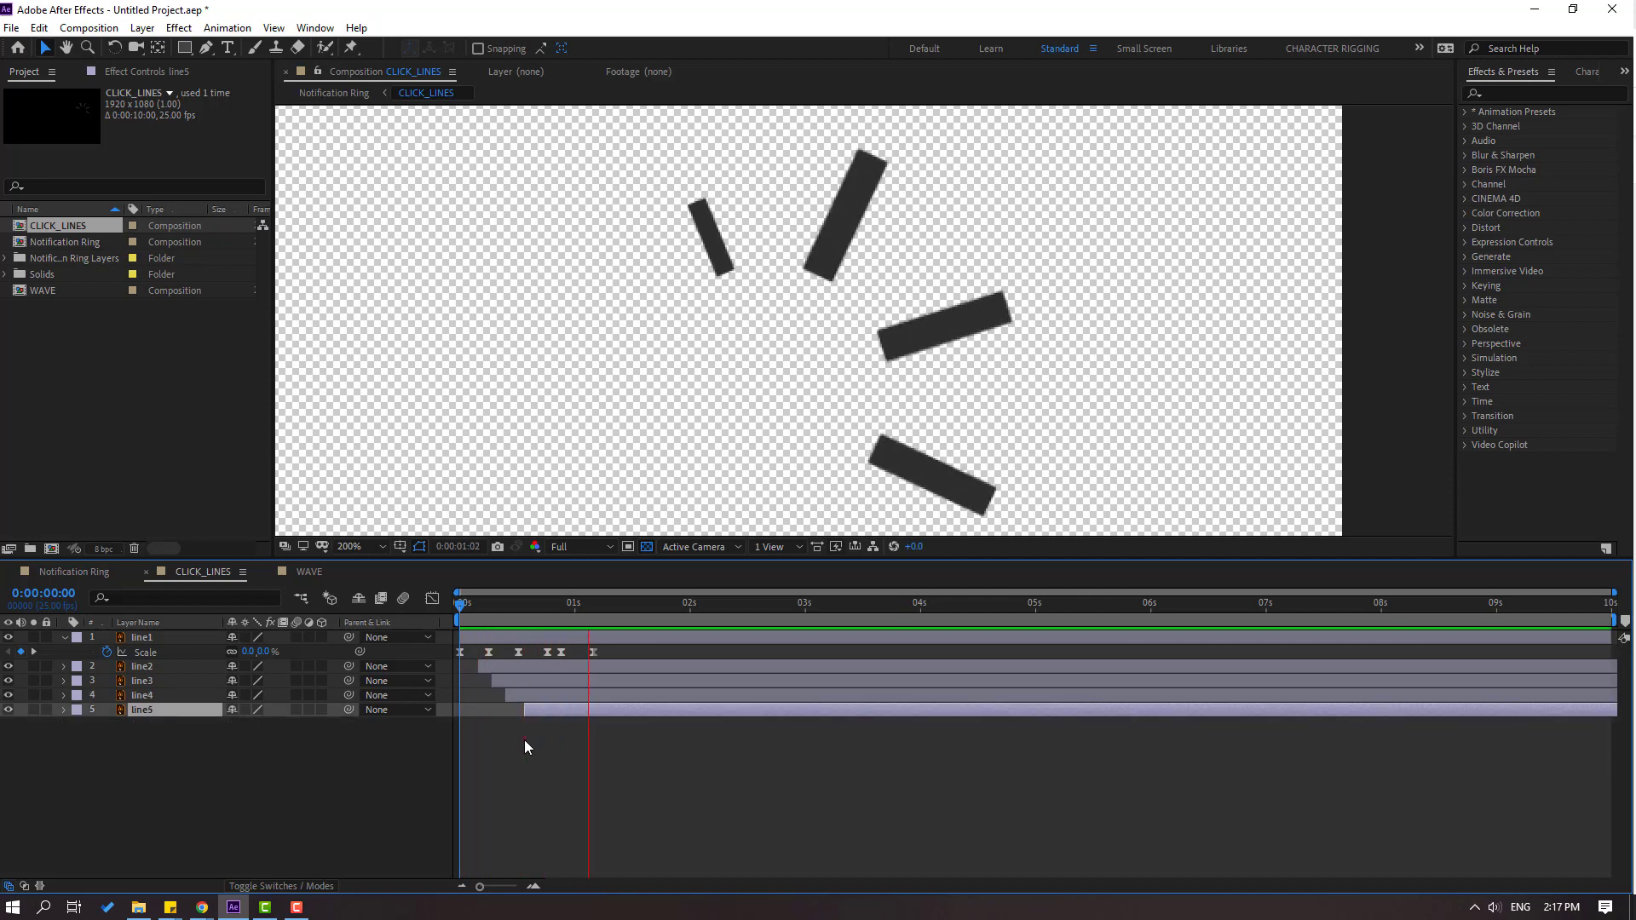
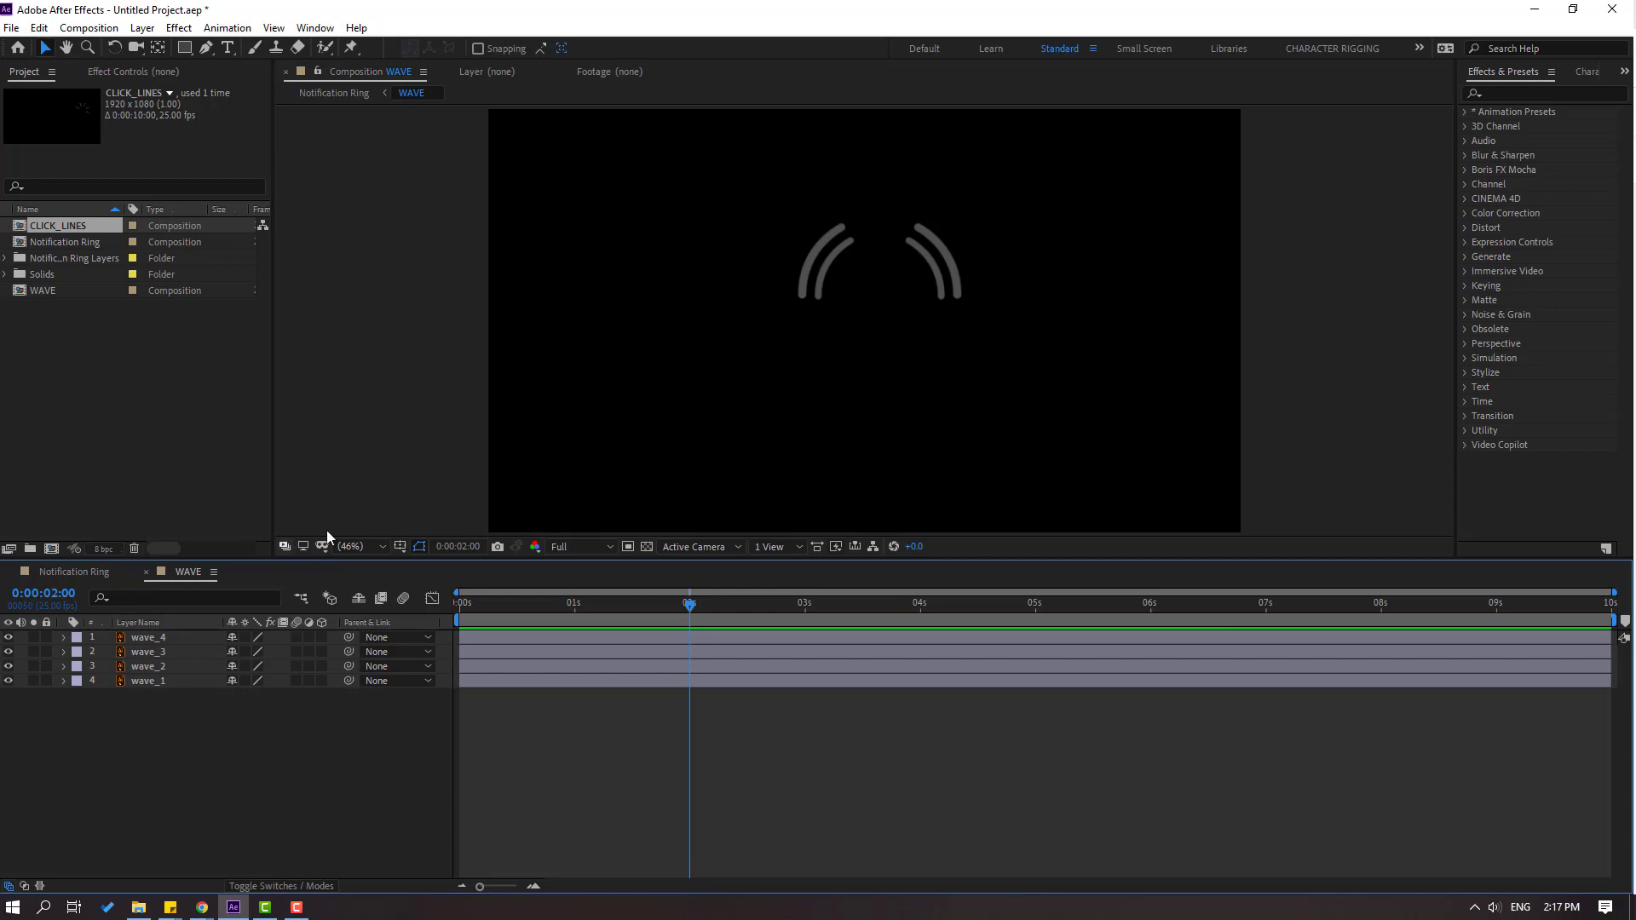
In the WAVE composition, offset wave_2, wave_3 and wave_4 so each starts slightly after the previous wave
{"action": "left_click_drag", "start_coordinate": [1089, 226], "coordinate": [993, 322]}
{"action": "left_click", "coordinate": [149, 652]}
{"action": "left_click", "coordinate": [153, 772]}
{"action": "left_click", "coordinate": [153, 680]}
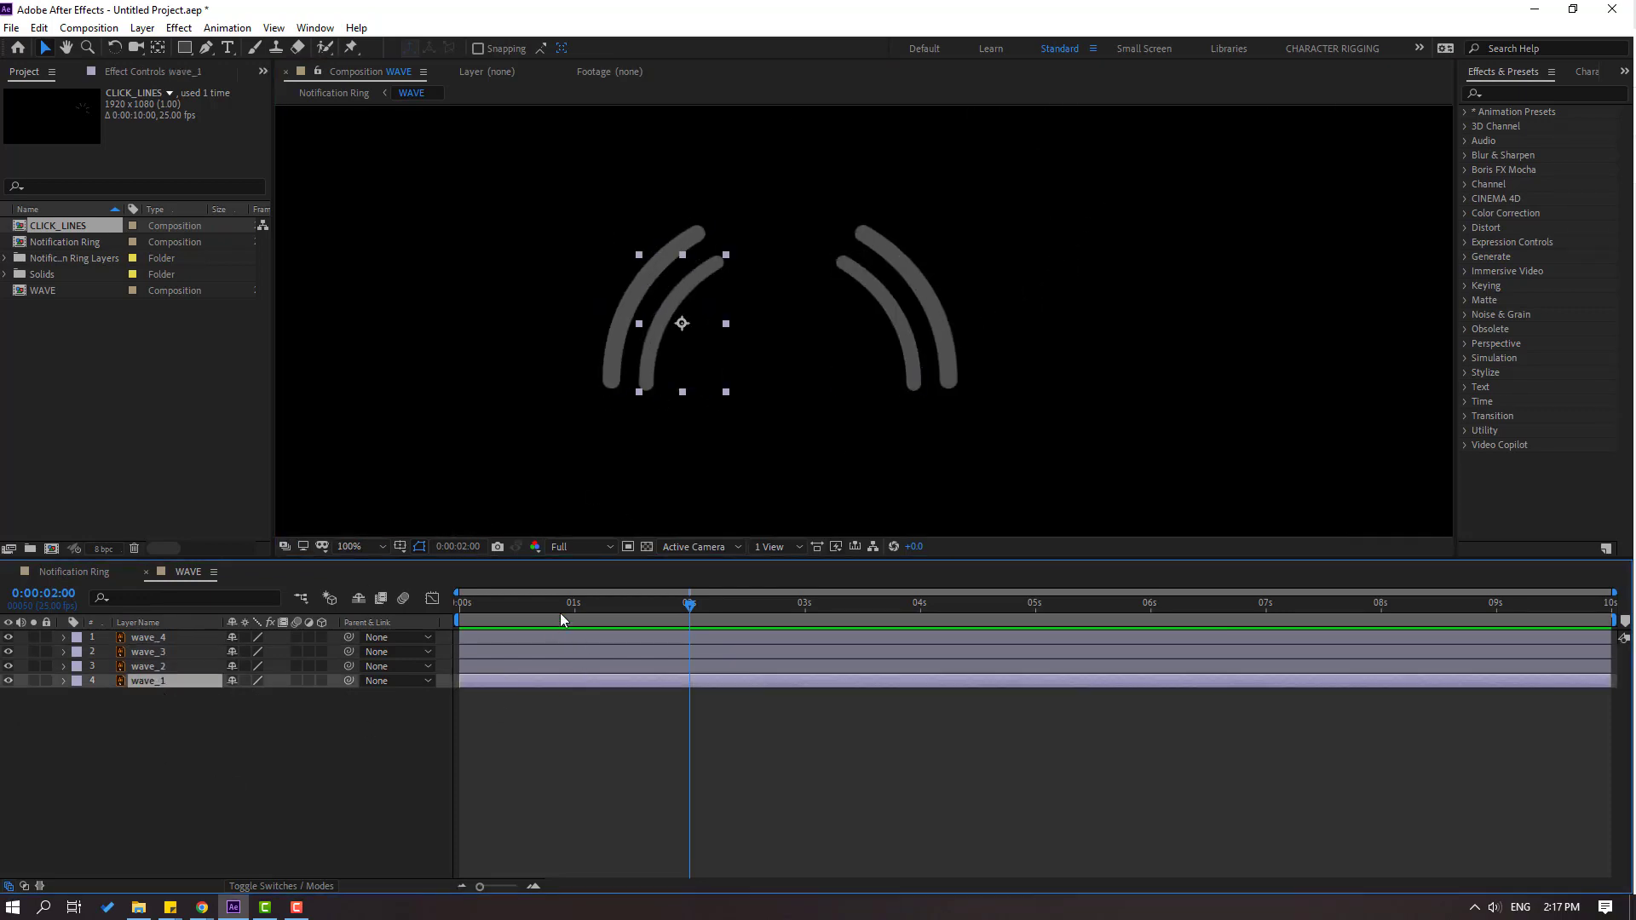
{"action": "left_click", "coordinate": [162, 667], "text": "shift"}
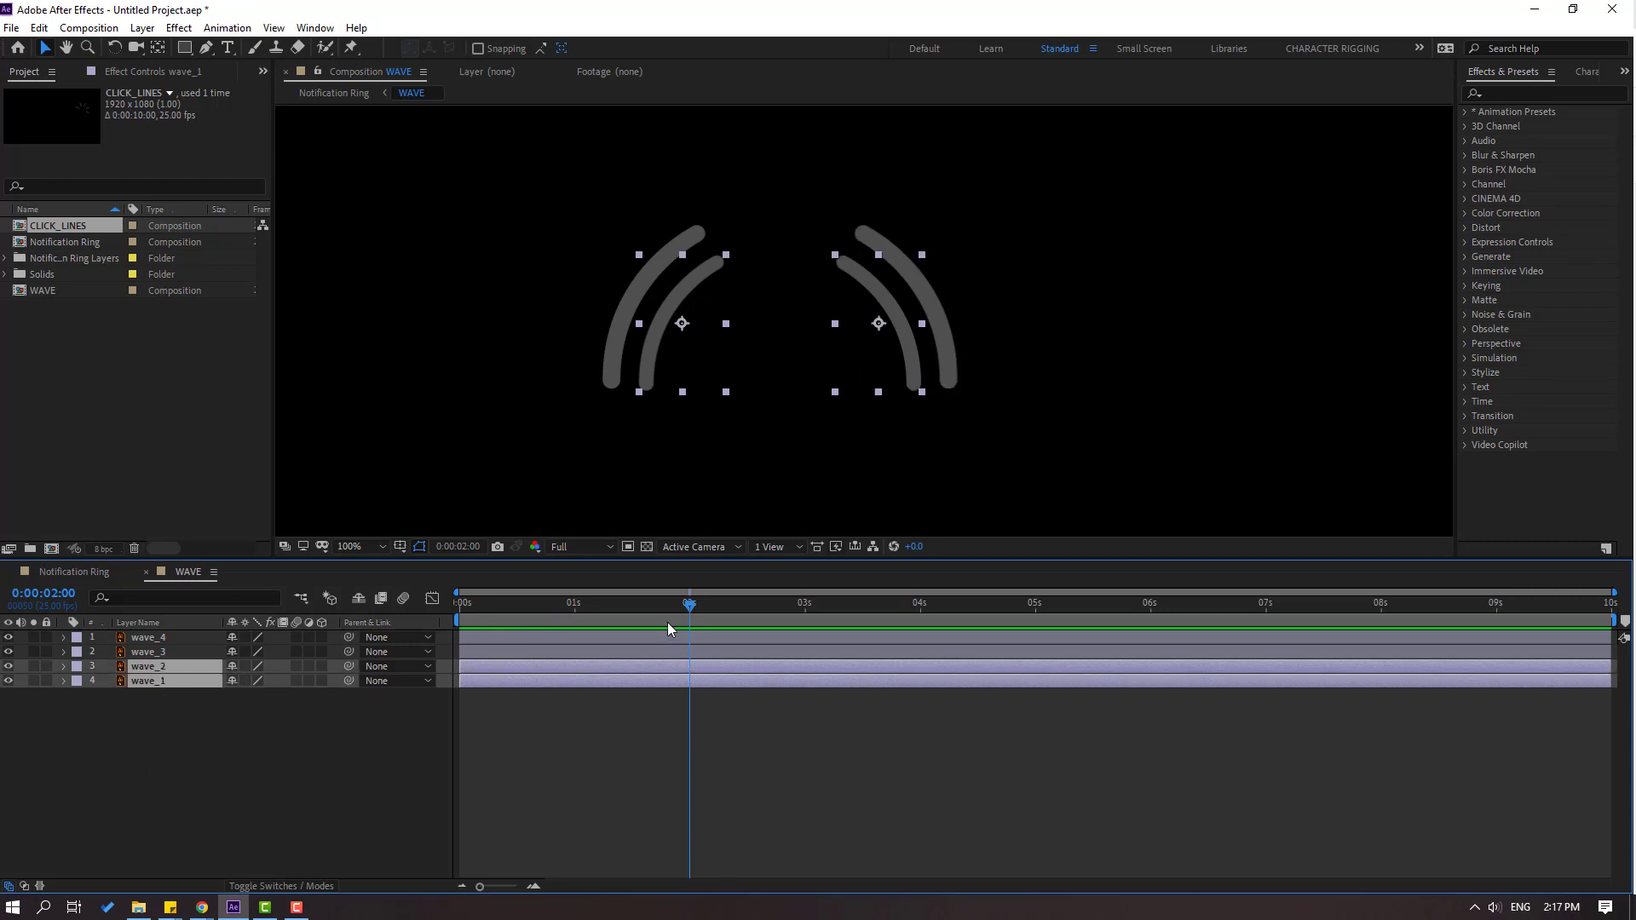
{"action": "left_click_drag", "start_coordinate": [471, 668], "coordinate": [483, 666]}
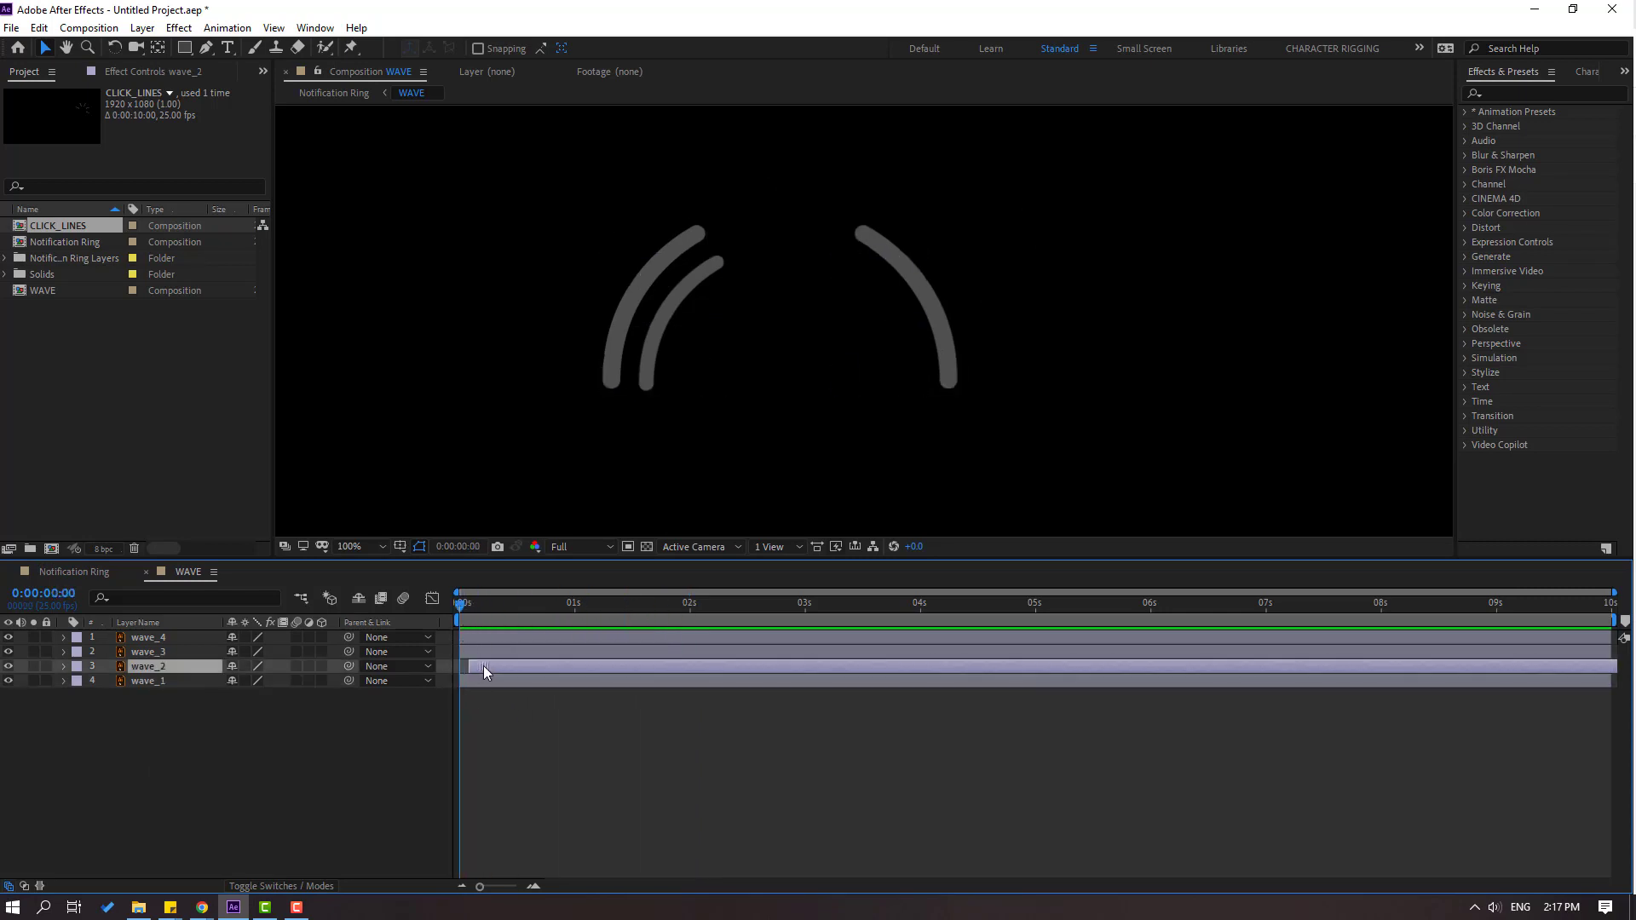
{"action": "left_click", "coordinate": [139, 651]}
{"action": "left_click_drag", "start_coordinate": [484, 653], "coordinate": [506, 637]}
{"action": "left_click", "coordinate": [183, 641]}
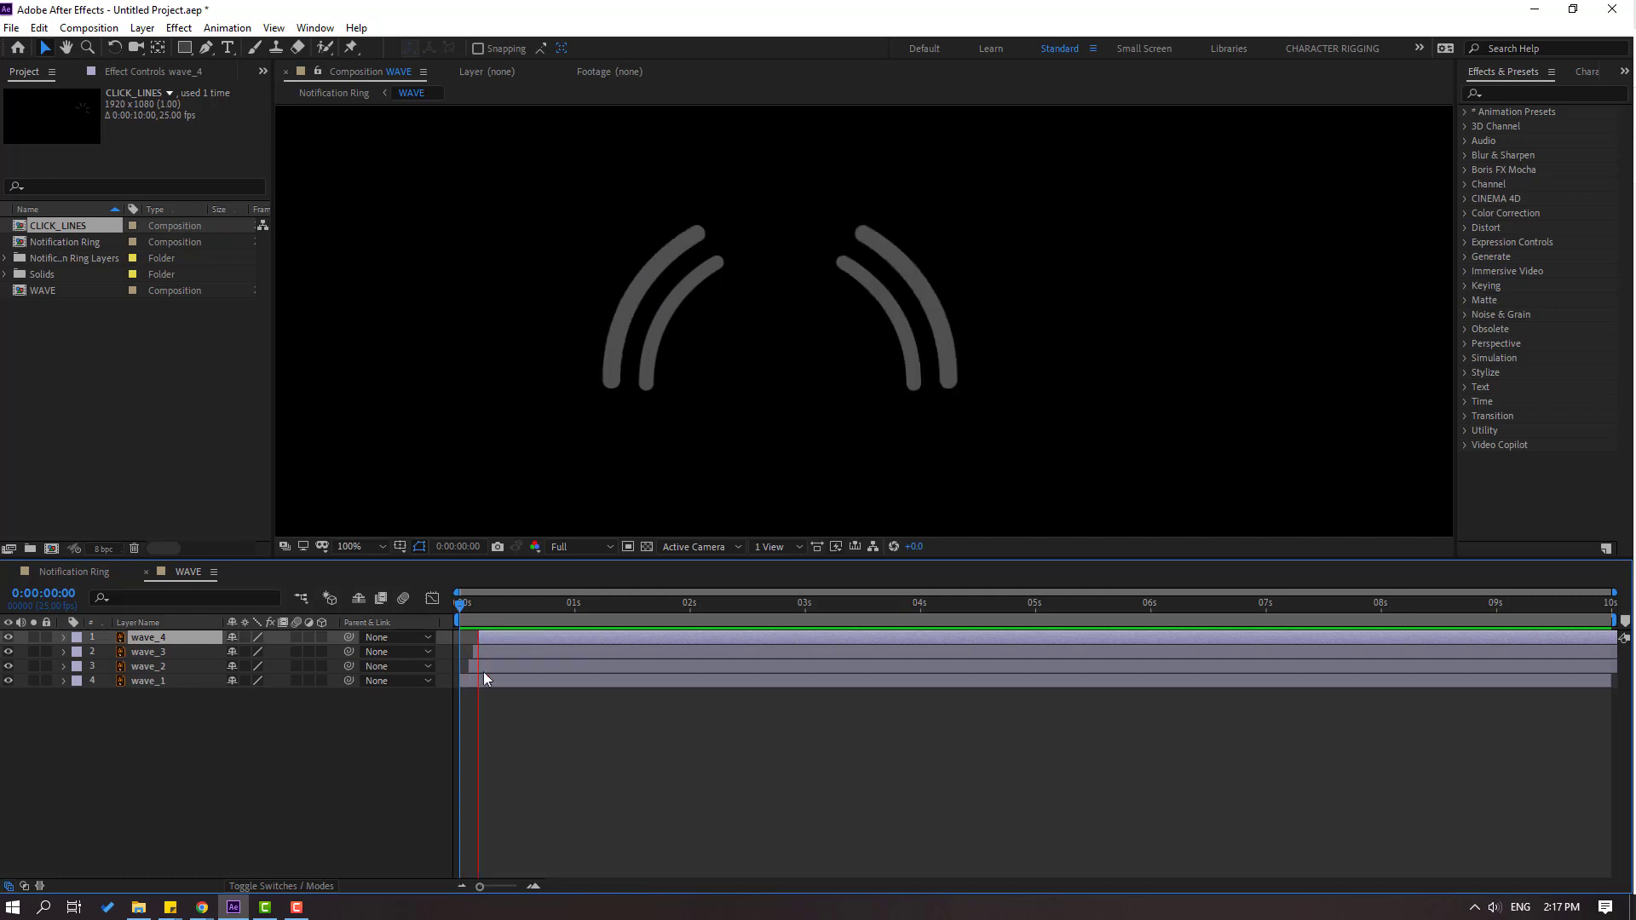
Shift all four wave layers together slightly later than 0:00:00:00 and preview them
{"action": "key", "text": "ctrl+a"}
{"action": "left_click_drag", "start_coordinate": [461, 682], "coordinate": [473, 680]}
{"action": "key", "text": "space"}
{"action": "key", "text": "space"}
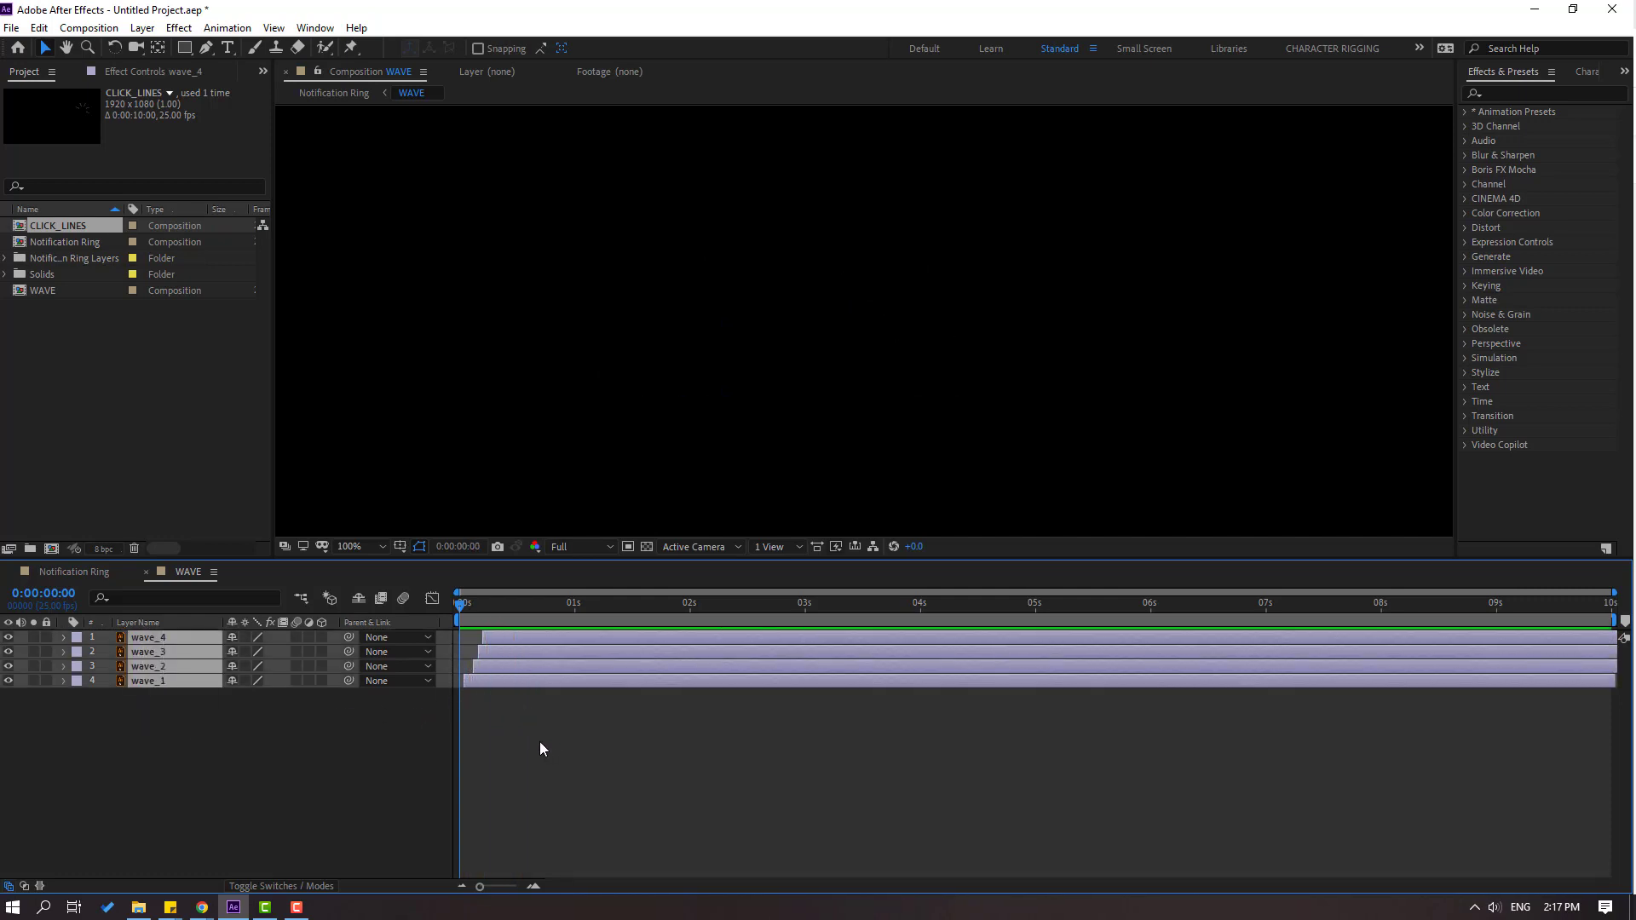
Widen the stagger between wave_2, wave_3 and wave_4 to about three frames each and preview the waves
{"action": "left_click", "coordinate": [539, 742]}
{"action": "left_click_drag", "start_coordinate": [479, 670], "coordinate": [534, 641]}
{"action": "key", "text": "space"}
{"action": "key", "text": "space"}
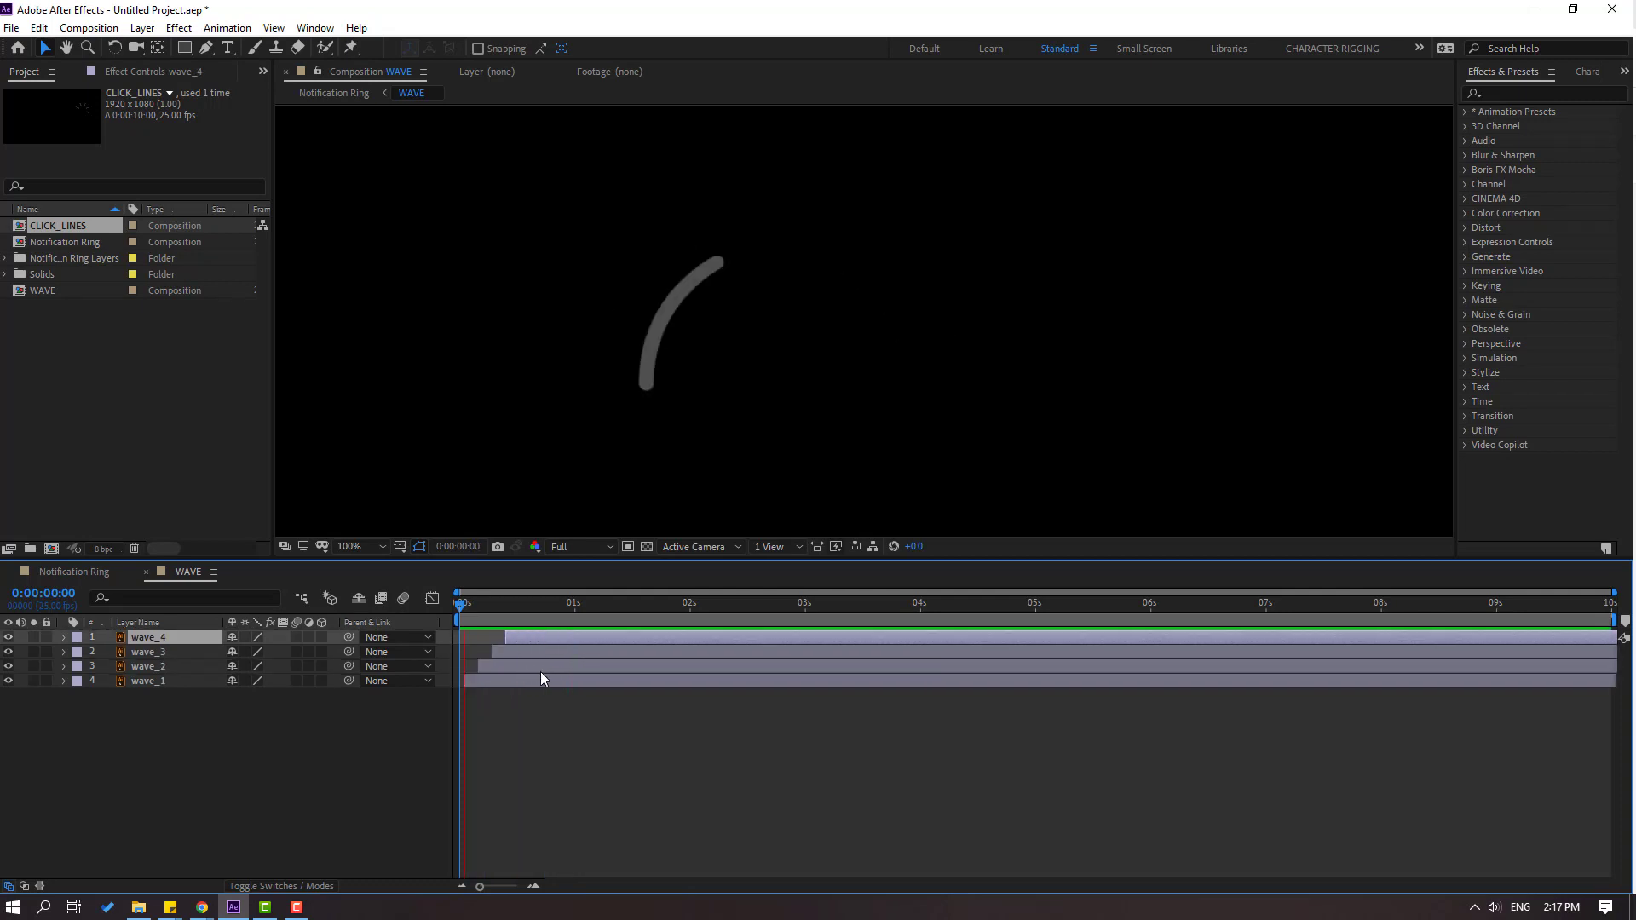
{"action": "key", "text": "space"}
{"action": "key", "text": "space"}
Split the wave_1 layer at 0:00:00:13 and delete the part after the split
{"action": "left_click_drag", "start_coordinate": [469, 605], "coordinate": [520, 605]}
{"action": "left_click", "coordinate": [145, 783]}
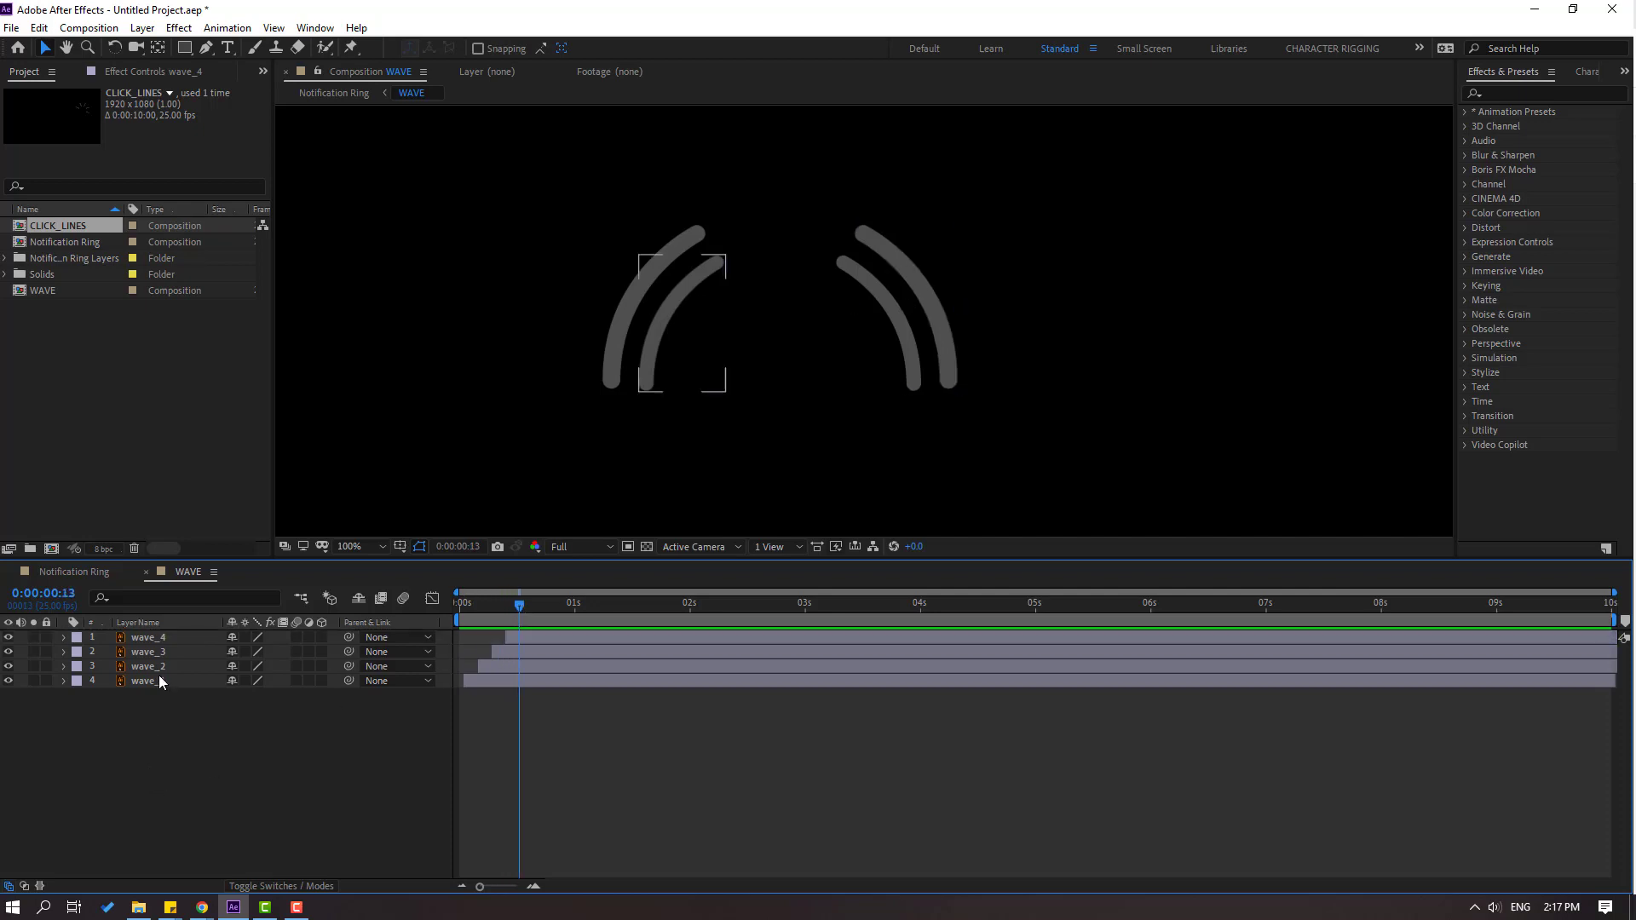
{"action": "left_click", "coordinate": [160, 679]}
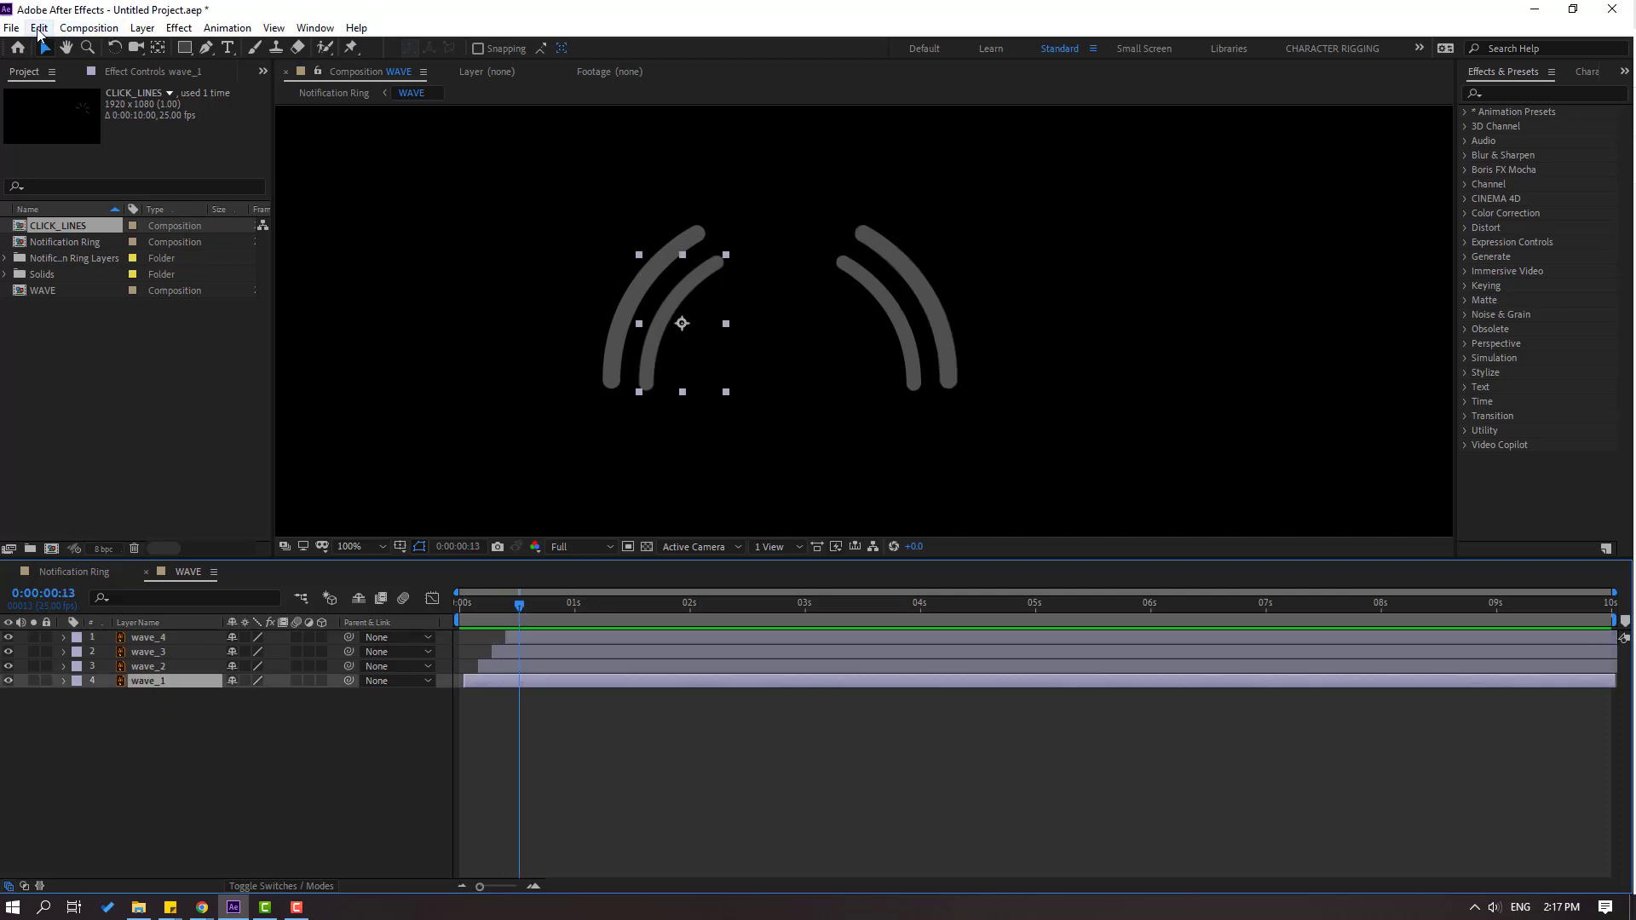
{"action": "left_click", "coordinate": [39, 28]}
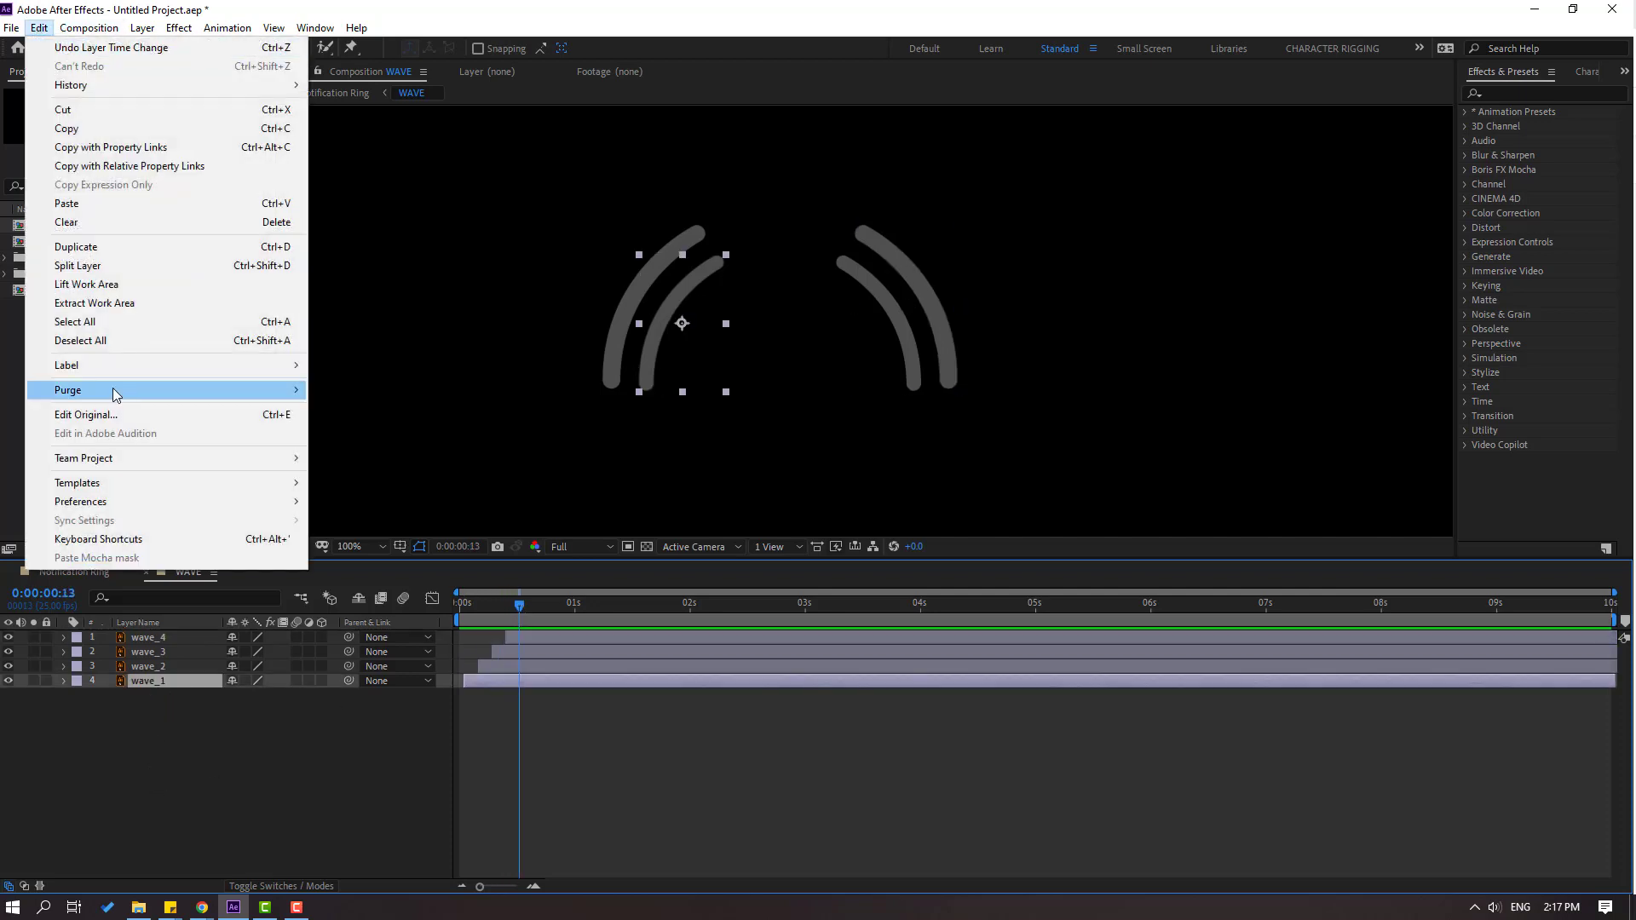
{"action": "left_click", "coordinate": [121, 273]}
Split the wave_2 layer at 0:00:00:16 and delete its remaining part
{"action": "left_click", "coordinate": [140, 667]}
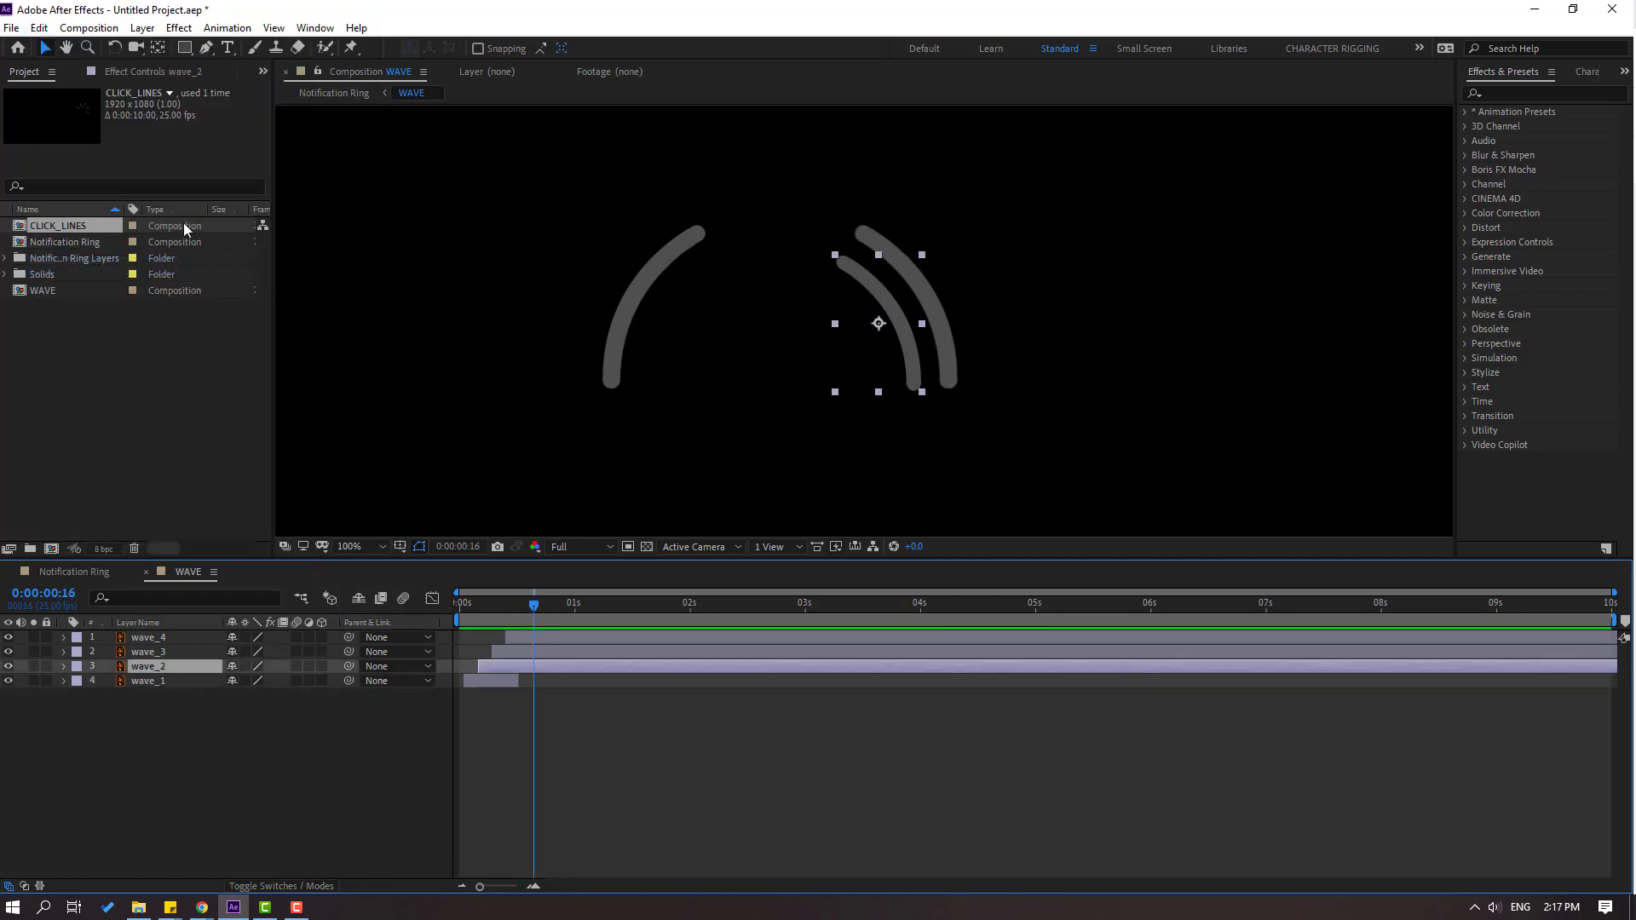
{"action": "left_click", "coordinate": [40, 28]}
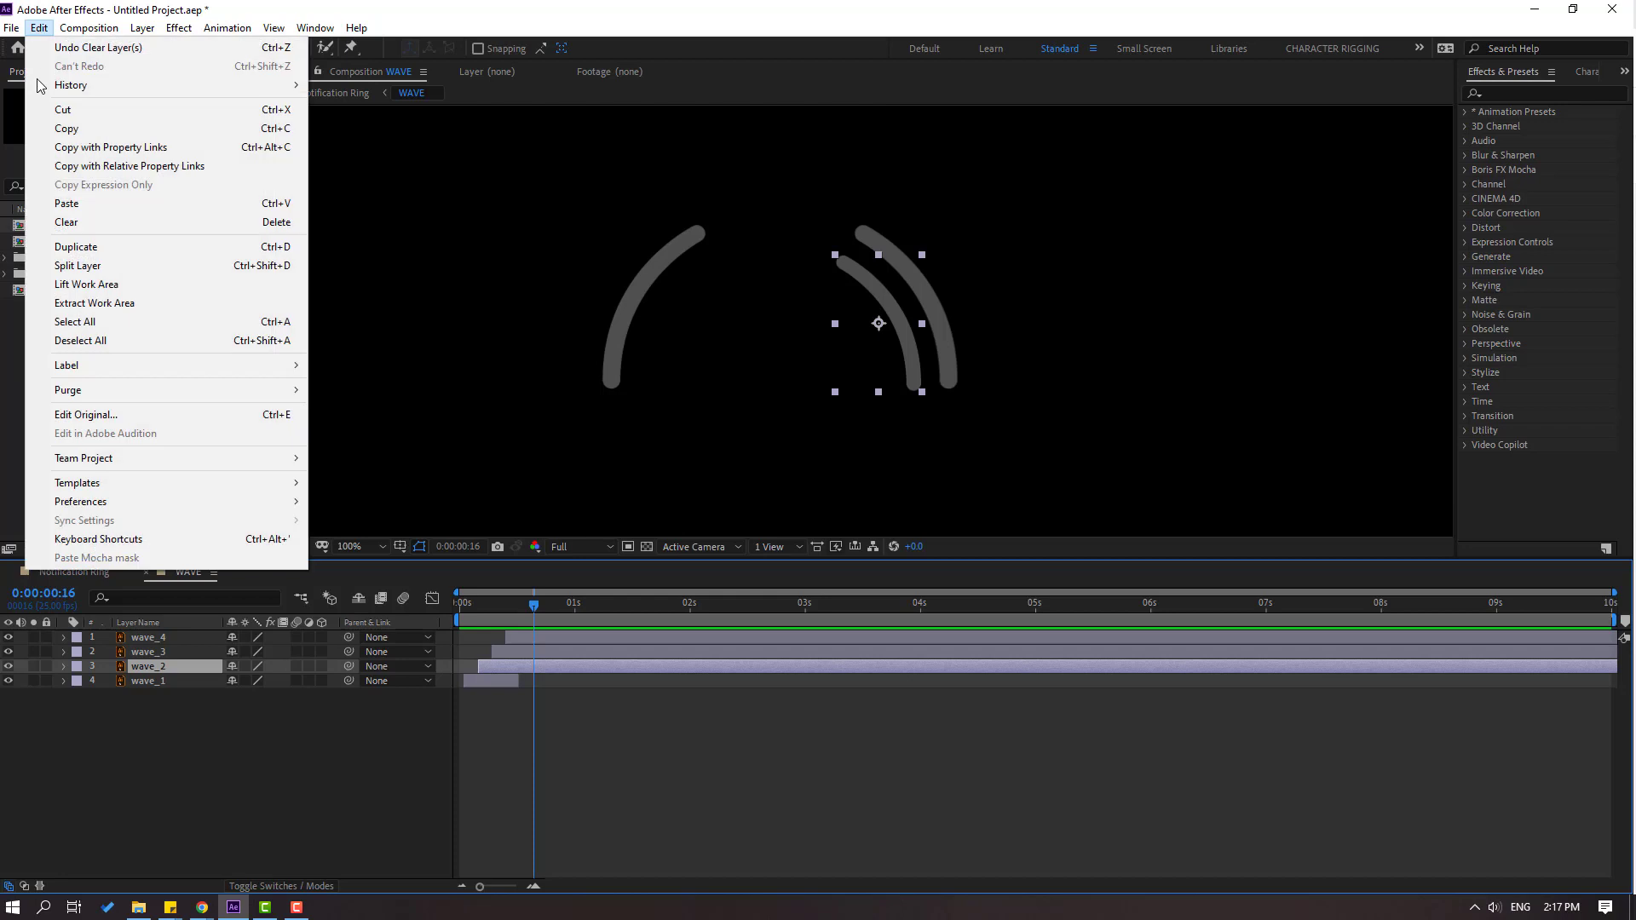
{"action": "left_click", "coordinate": [86, 271]}
{"action": "key", "text": "Delete"}
Split the wave_3 layer at 0:00:00:19 and delete the part after the split
{"action": "left_click", "coordinate": [143, 656]}
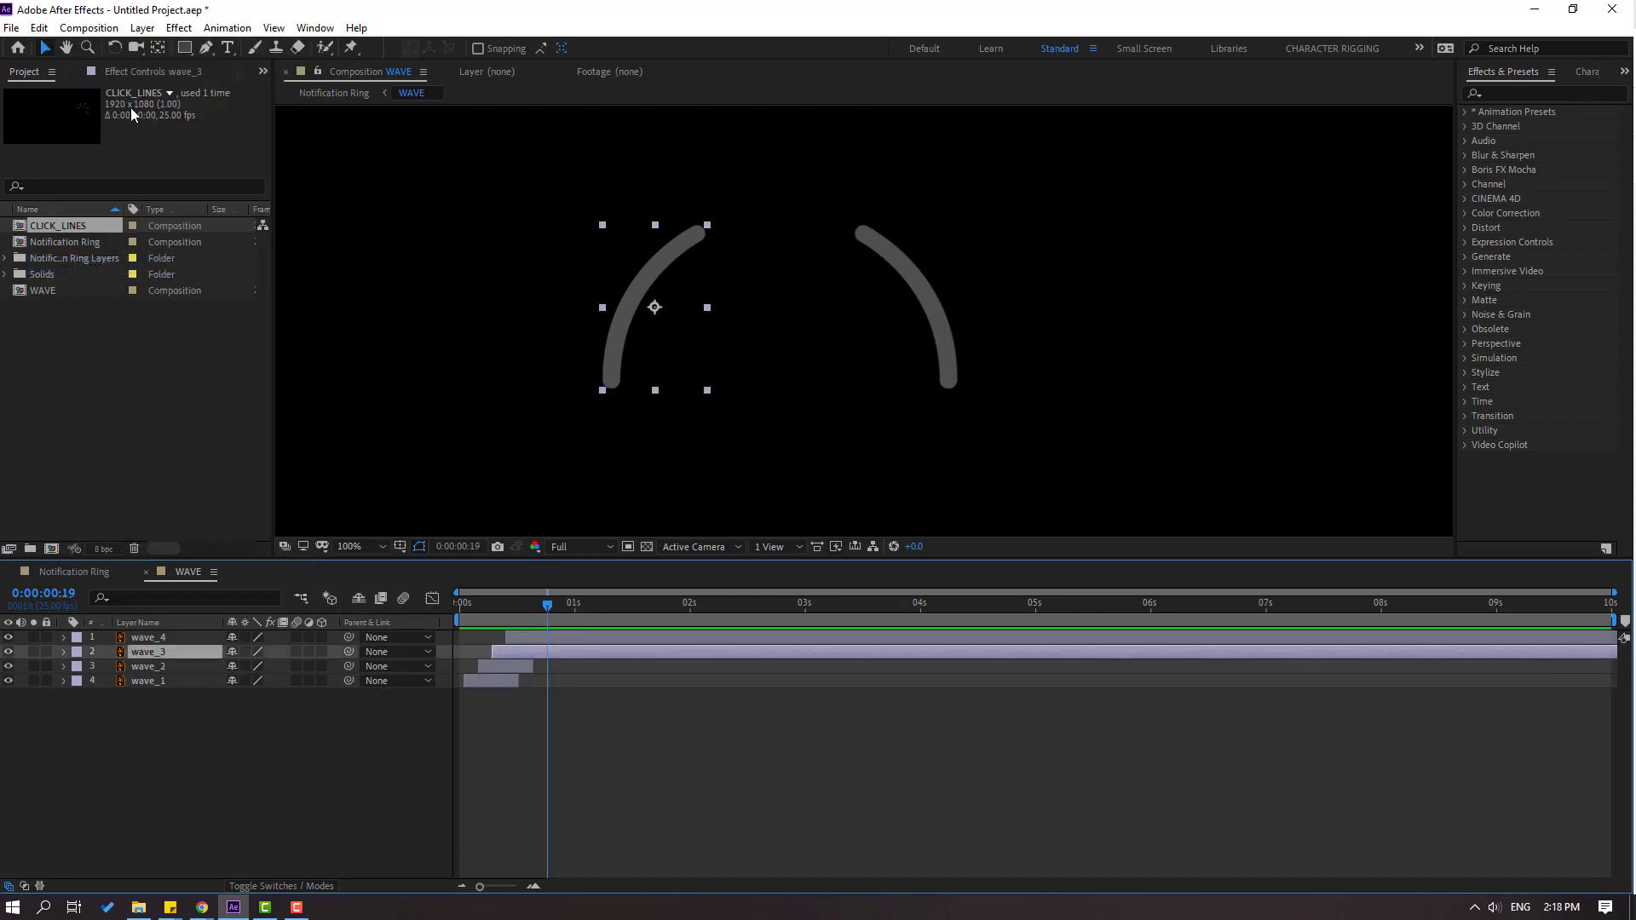
{"action": "left_click", "coordinate": [40, 28]}
{"action": "left_click", "coordinate": [85, 271]}
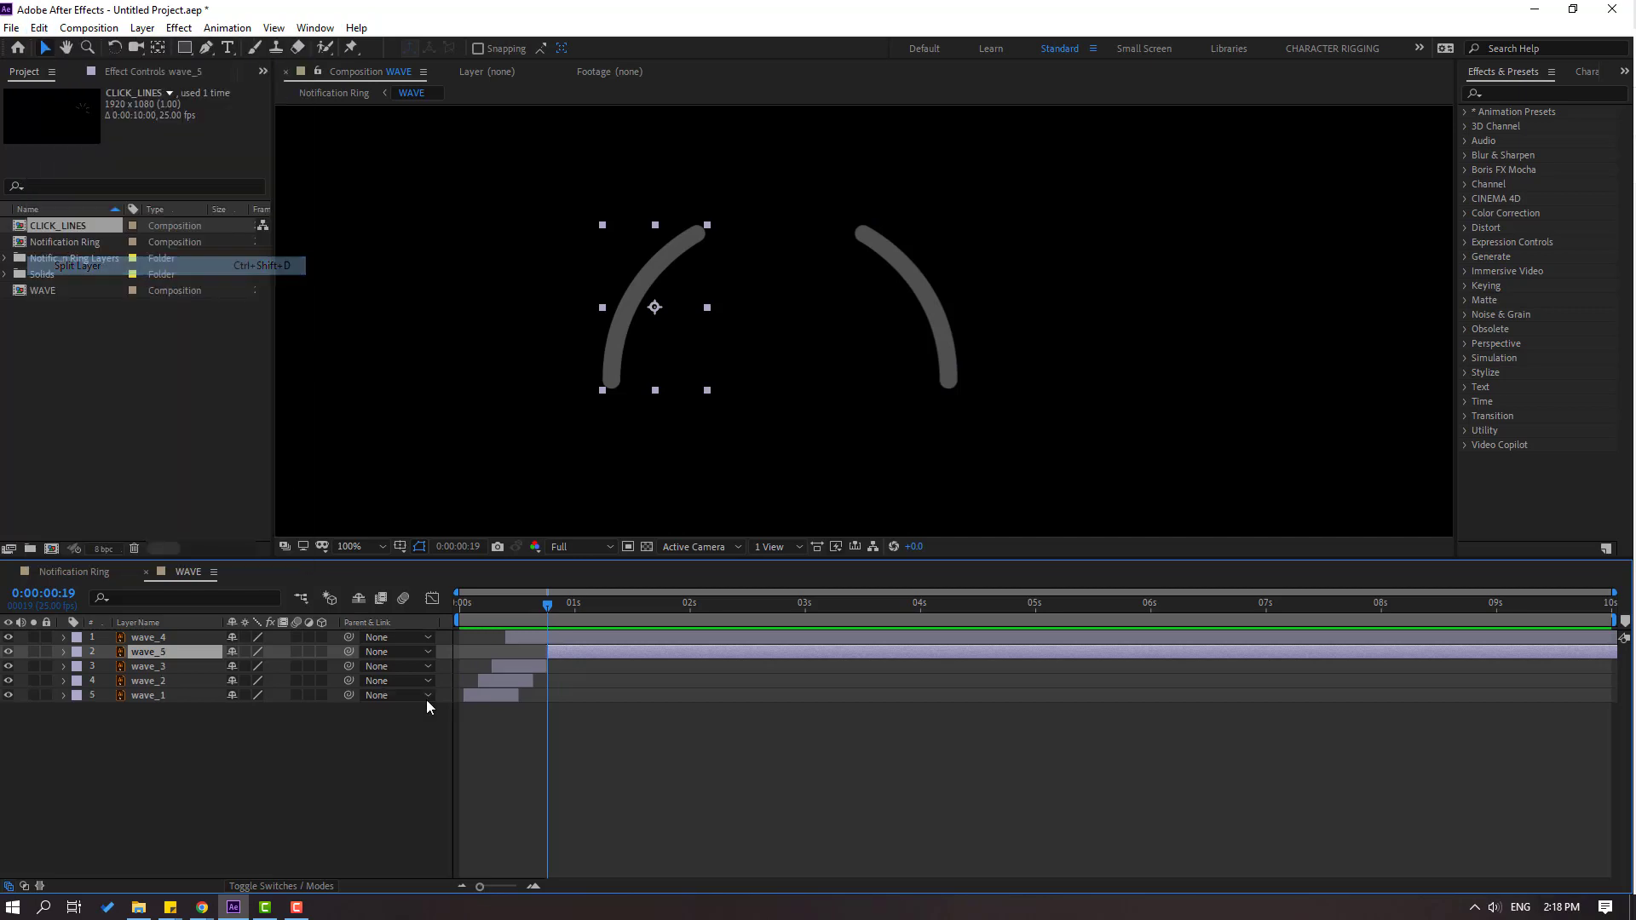
{"action": "key", "text": "Delete"}
Split the wave_4 layer at 0:00:00:23, delete its remaining part and preview the wave sequence
{"action": "left_click", "coordinate": [155, 639]}
{"action": "left_click_drag", "start_coordinate": [547, 601], "coordinate": [565, 603]}
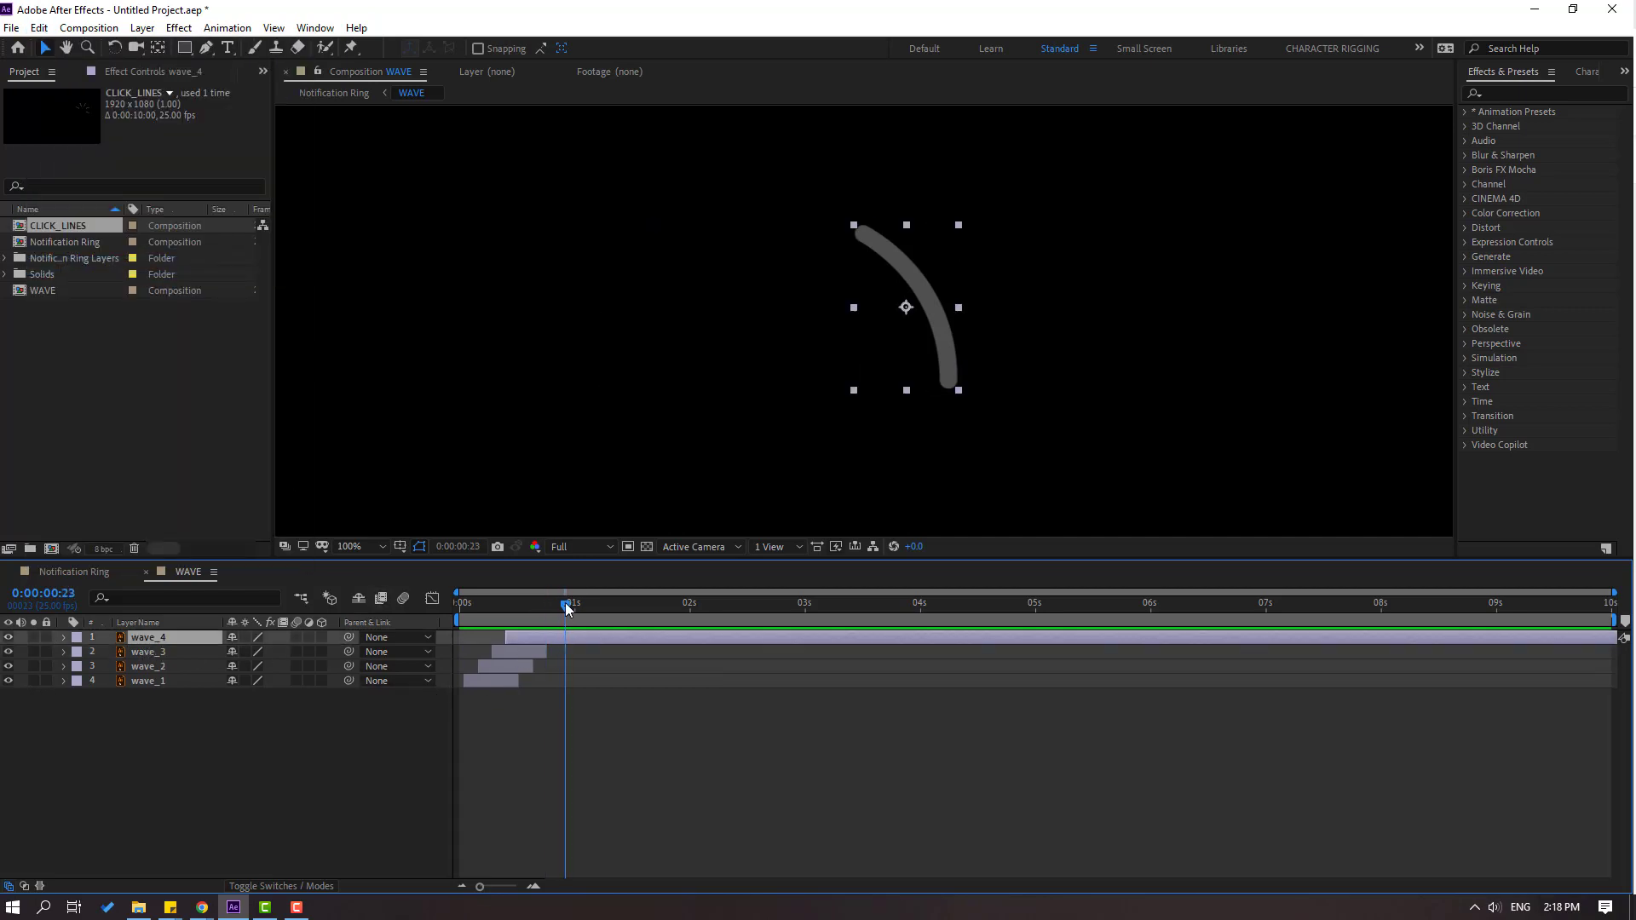
{"action": "left_click", "coordinate": [36, 28]}
{"action": "left_click", "coordinate": [128, 265]}
{"action": "key", "text": "Delete"}
{"action": "key", "text": "space"}
{"action": "scroll", "coordinate": [596, 412], "scroll_direction": "down", "scroll_amount": 4}
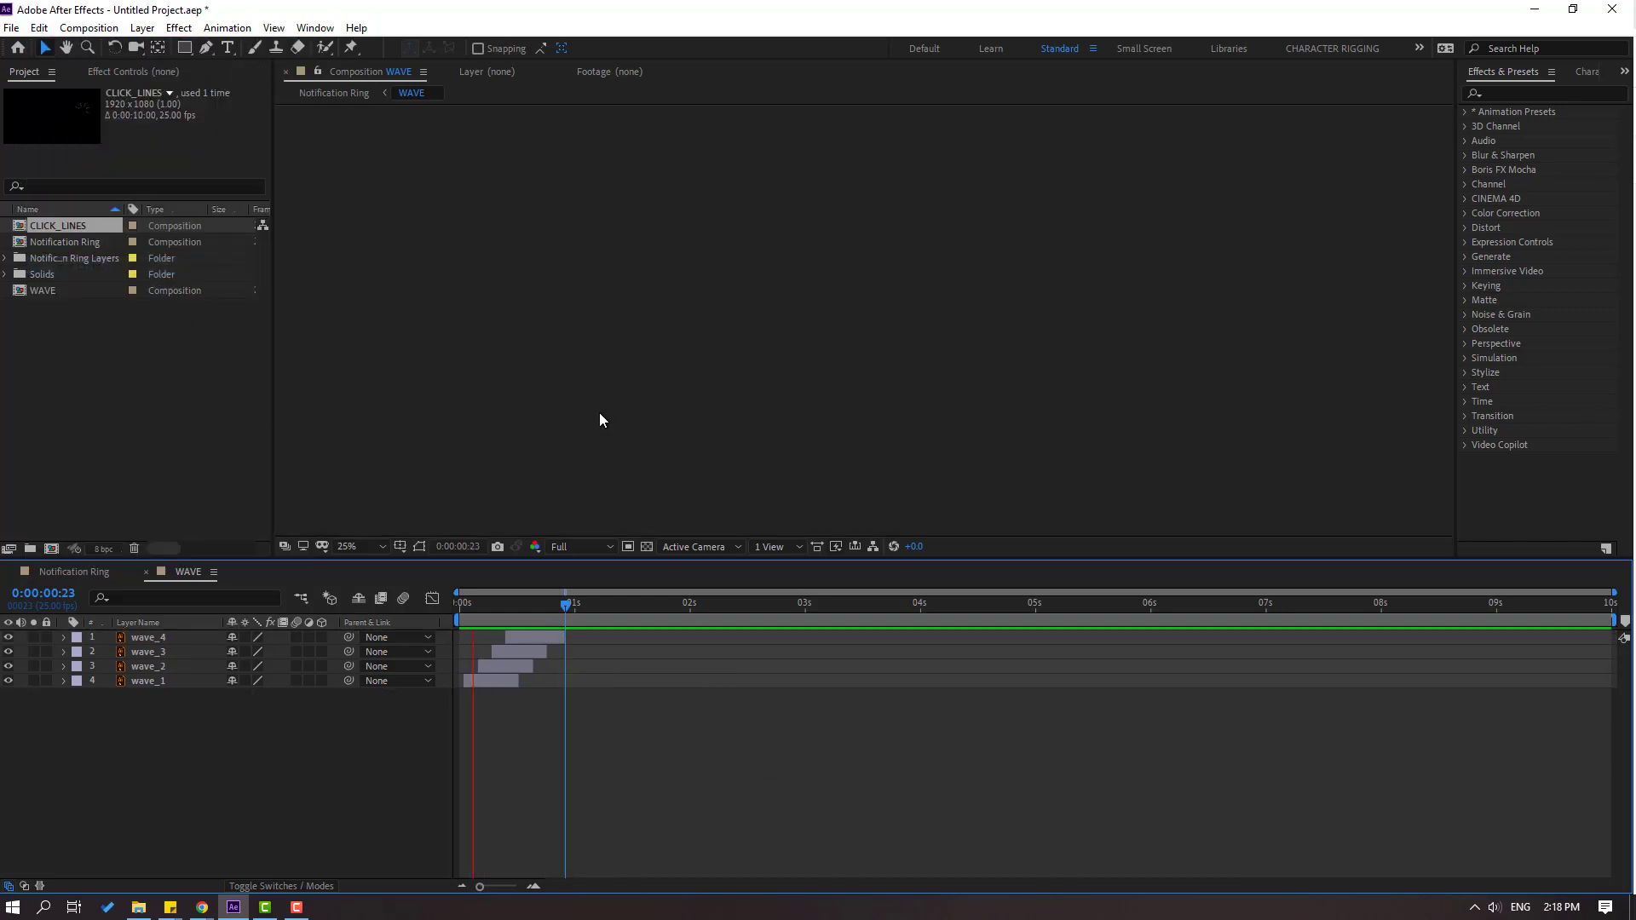
{"action": "key", "text": "space"}
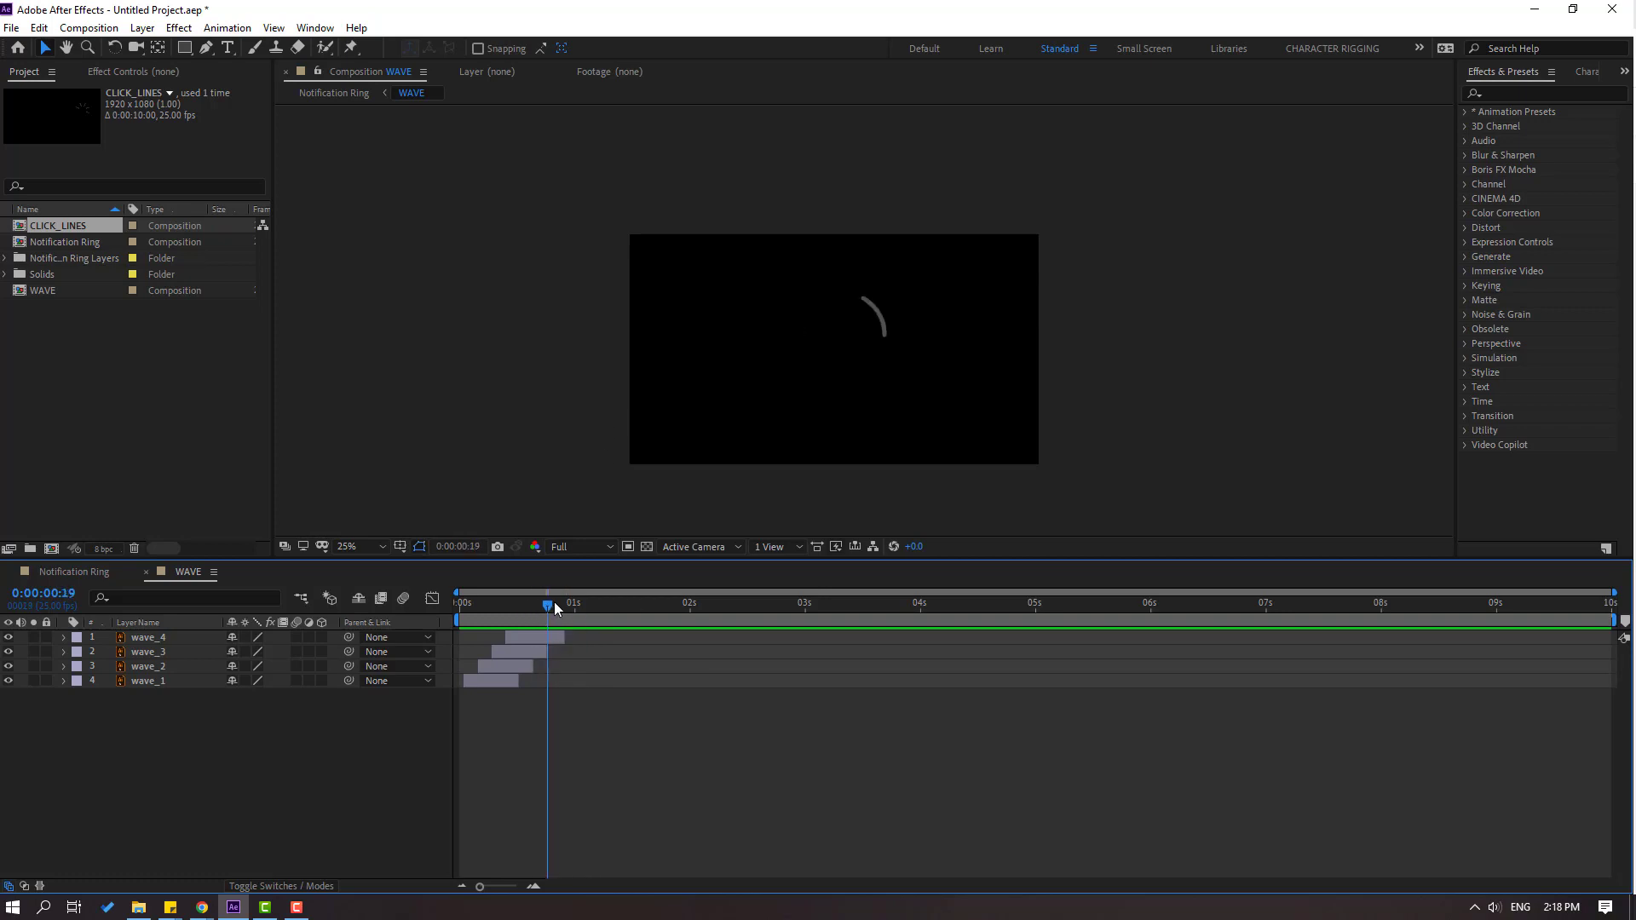
Trim the WAVE composition to a work area ending at 0:00:00:23 and preview it
{"action": "left_click_drag", "start_coordinate": [1613, 631], "coordinate": [573, 640]}
{"action": "right_click", "coordinate": [528, 620]}
{"action": "left_click", "coordinate": [652, 671]}
{"action": "key", "text": "space"}
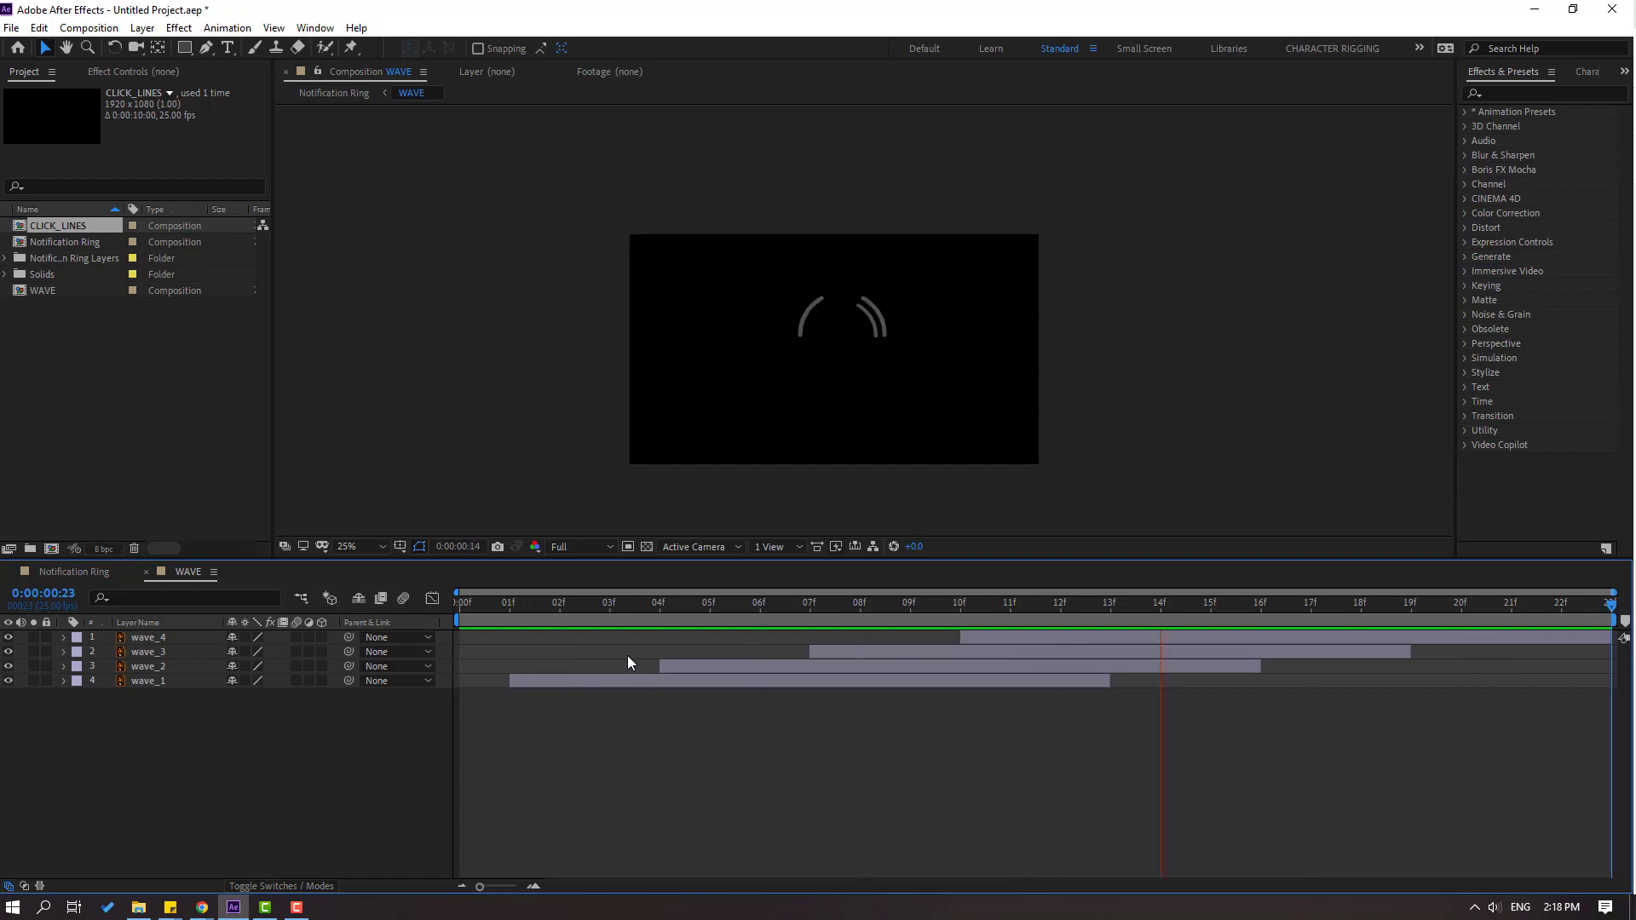
{"action": "key", "text": "space"}
Return to the Notification Ring composition and shift the CLICK_LINES layer to start at about 0:00:01:13
{"action": "left_click", "coordinate": [148, 573]}
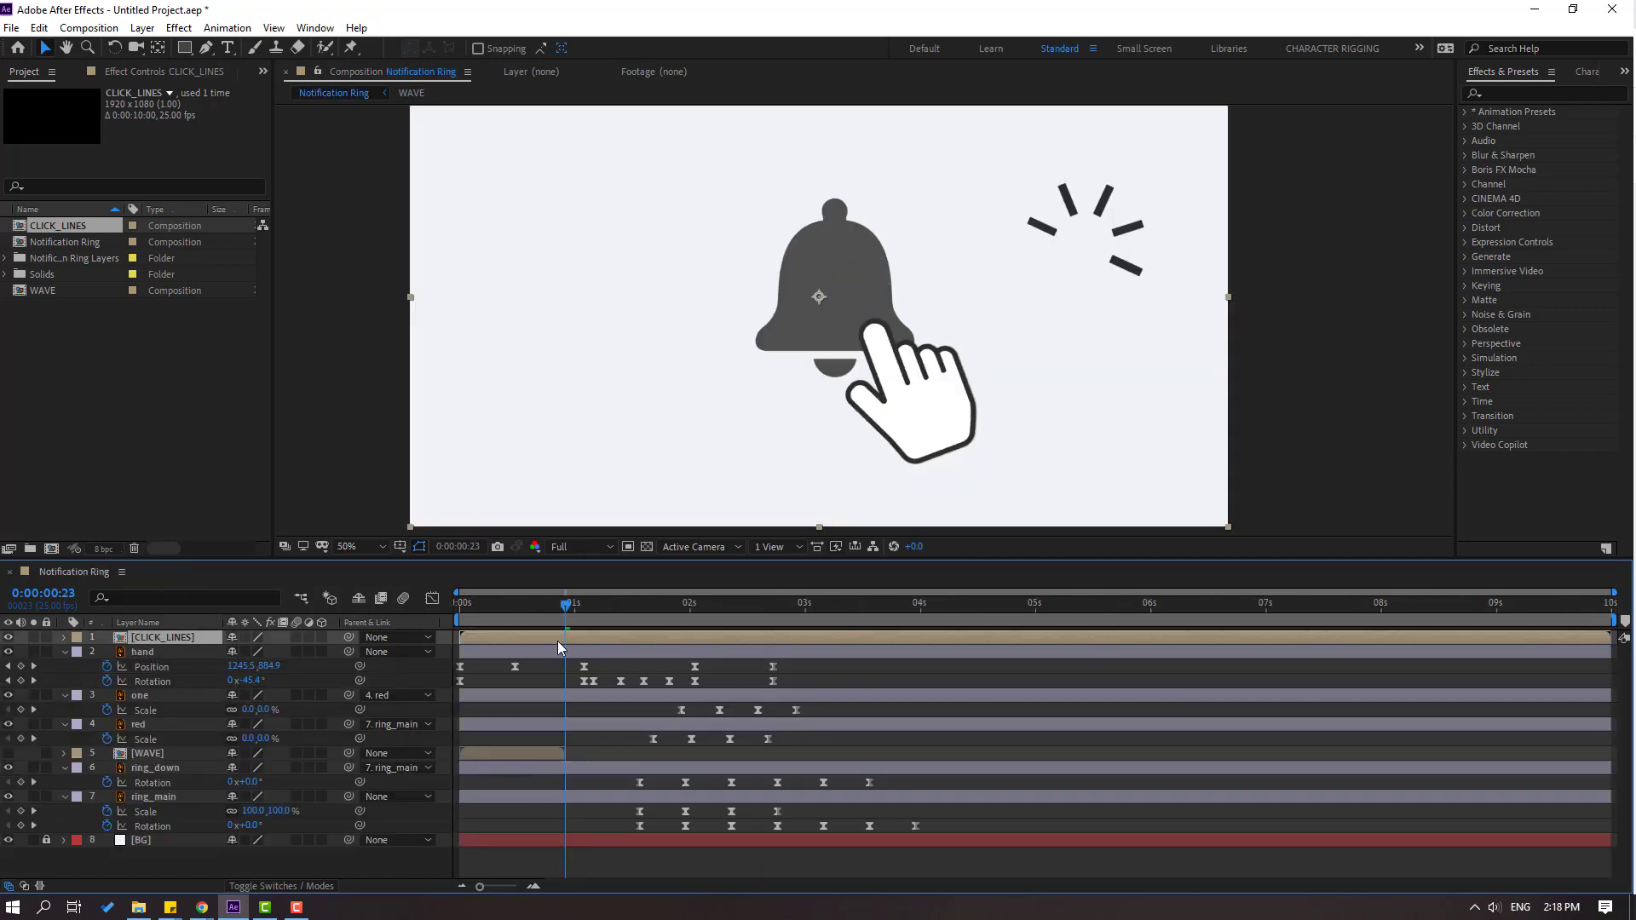
{"action": "left_click_drag", "start_coordinate": [487, 637], "coordinate": [713, 638]}
{"action": "left_click_drag", "start_coordinate": [586, 615], "coordinate": [639, 610]}
{"action": "left_click_drag", "start_coordinate": [812, 638], "coordinate": [573, 636]}
Rotate the CLICK_LINES layer to -61° and position the lines over the bell at the hand's fingertip
{"action": "left_click_drag", "start_coordinate": [1024, 232], "coordinate": [854, 305]}
{"action": "key", "text": "r"}
{"action": "left_click_drag", "start_coordinate": [244, 652], "coordinate": [213, 669]}
{"action": "left_click_drag", "start_coordinate": [595, 183], "coordinate": [790, 368]}
Split the CLICK_LINES layer at 0:00:03:08 and delete the part after the split
{"action": "left_click_drag", "start_coordinate": [600, 631], "coordinate": [843, 606]}
{"action": "left_click", "coordinate": [39, 27]}
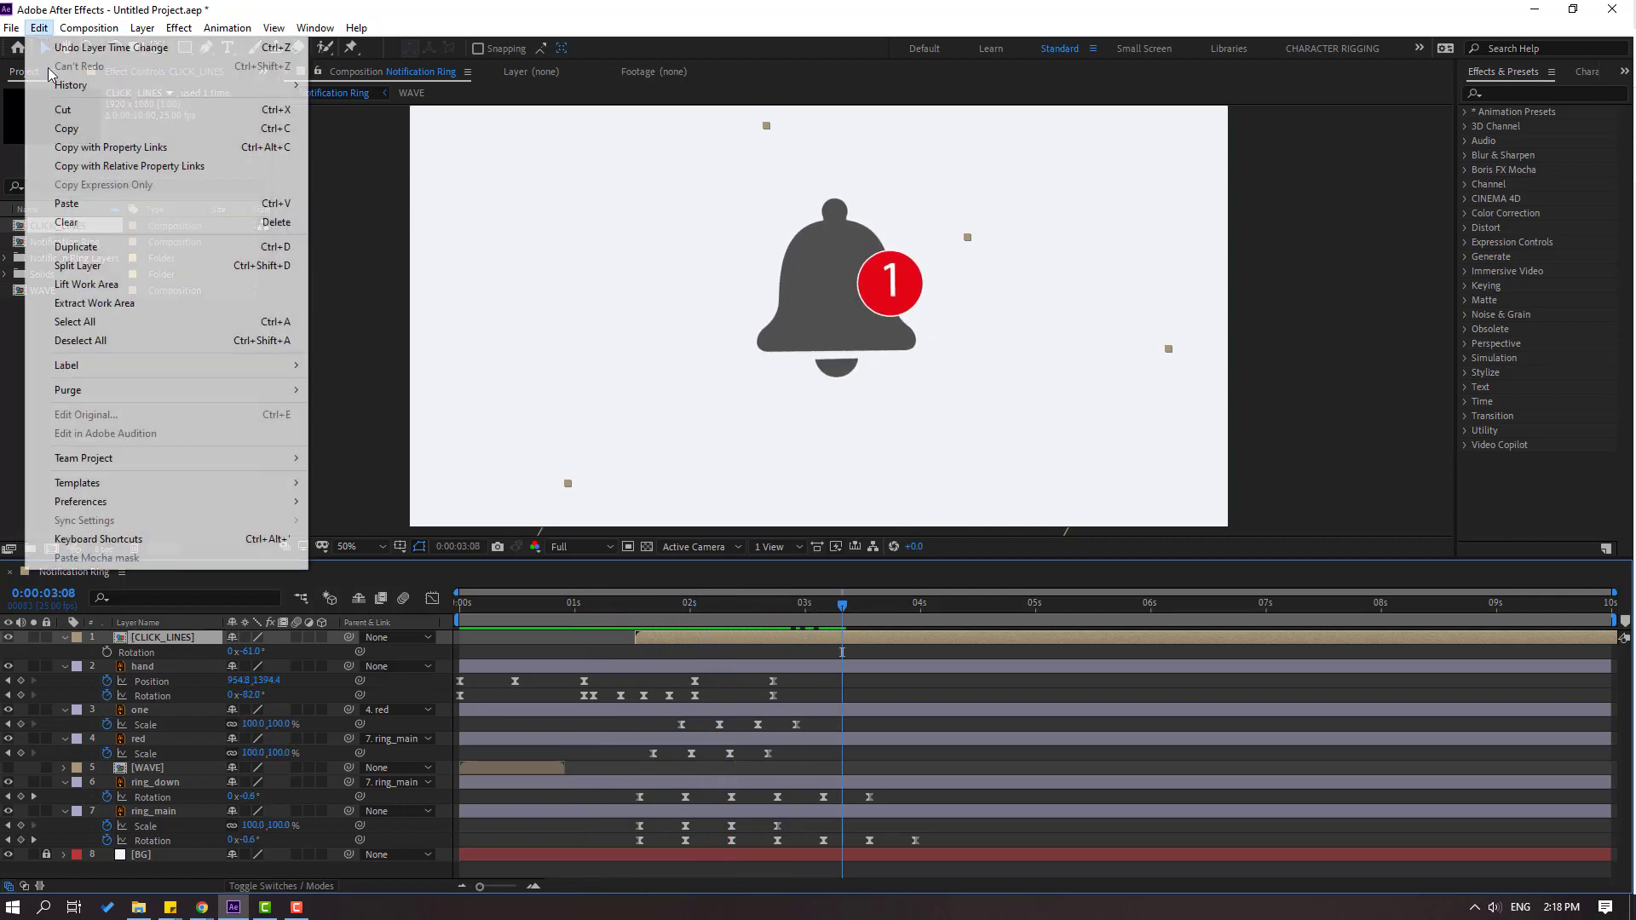
{"action": "left_click", "coordinate": [77, 265]}
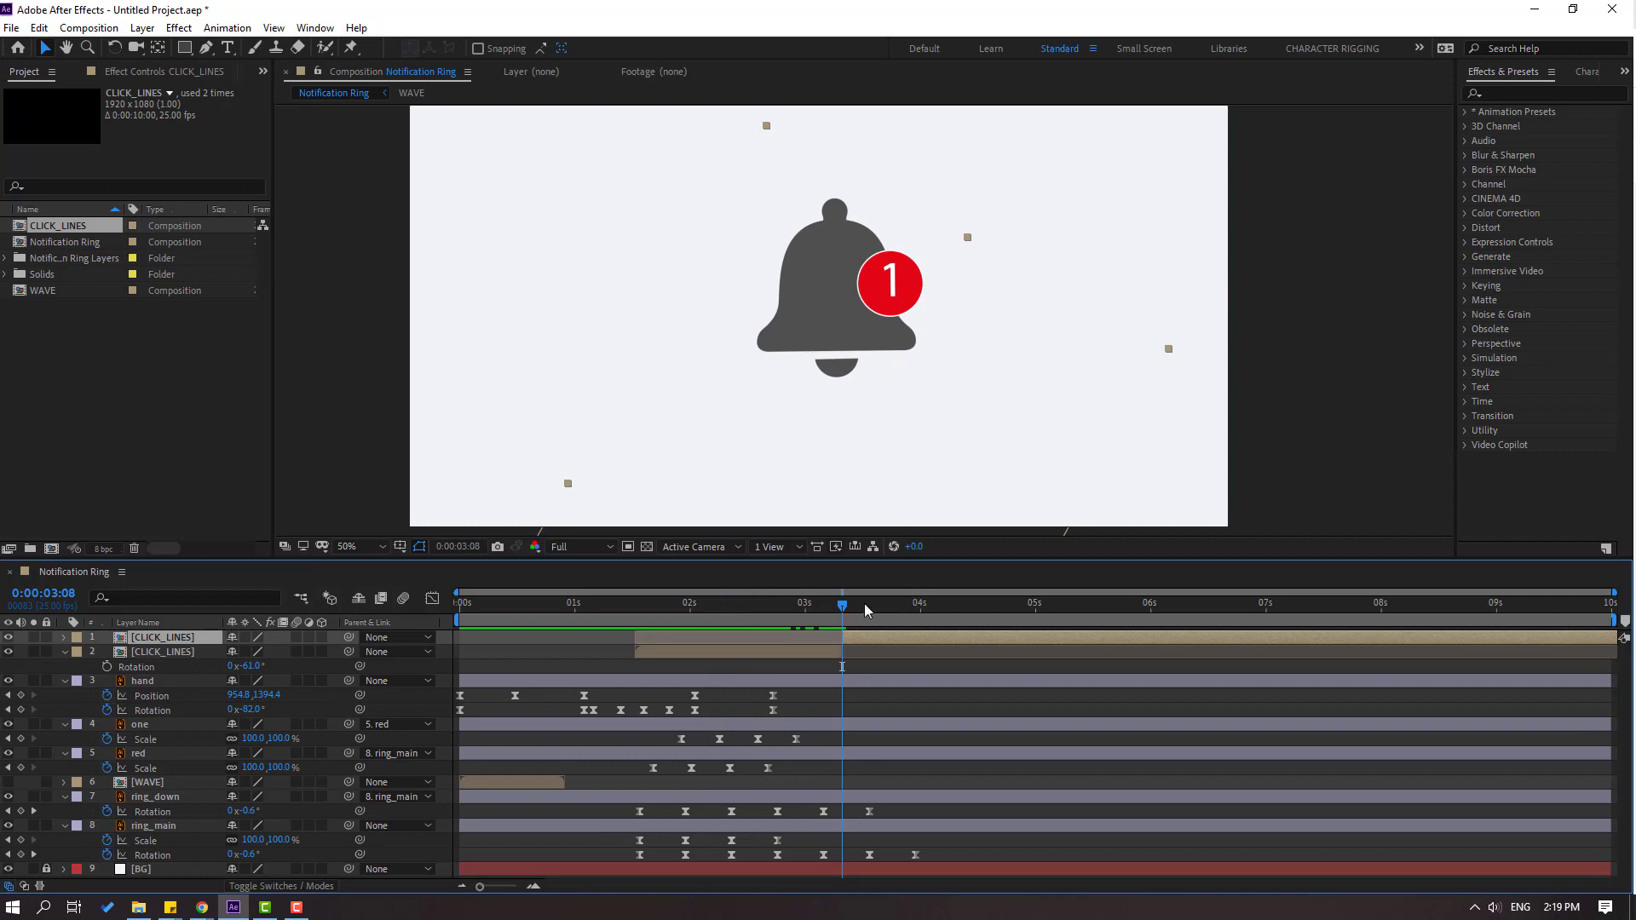
{"action": "key", "text": "Delete"}
Speed up the CLICK_LINES layer with Time Stretch, holding its in-point in place
{"action": "left_click", "coordinate": [771, 612]}
{"action": "left_click", "coordinate": [145, 639]}
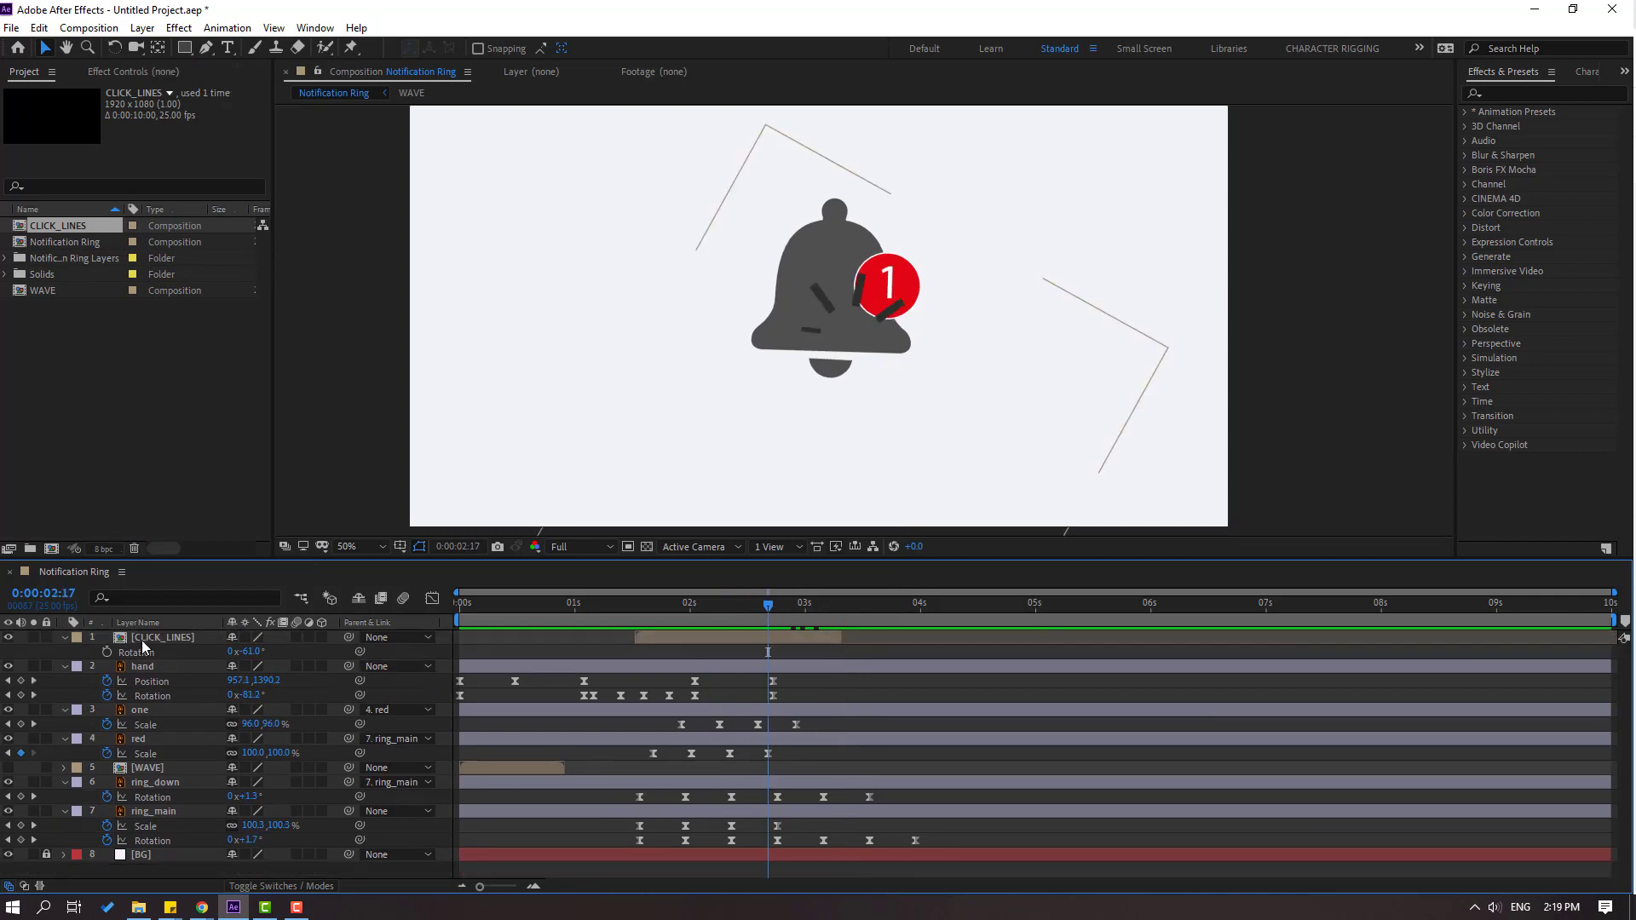
{"action": "right_click", "coordinate": [146, 639]}
{"action": "mouse_move", "coordinate": [336, 259]}
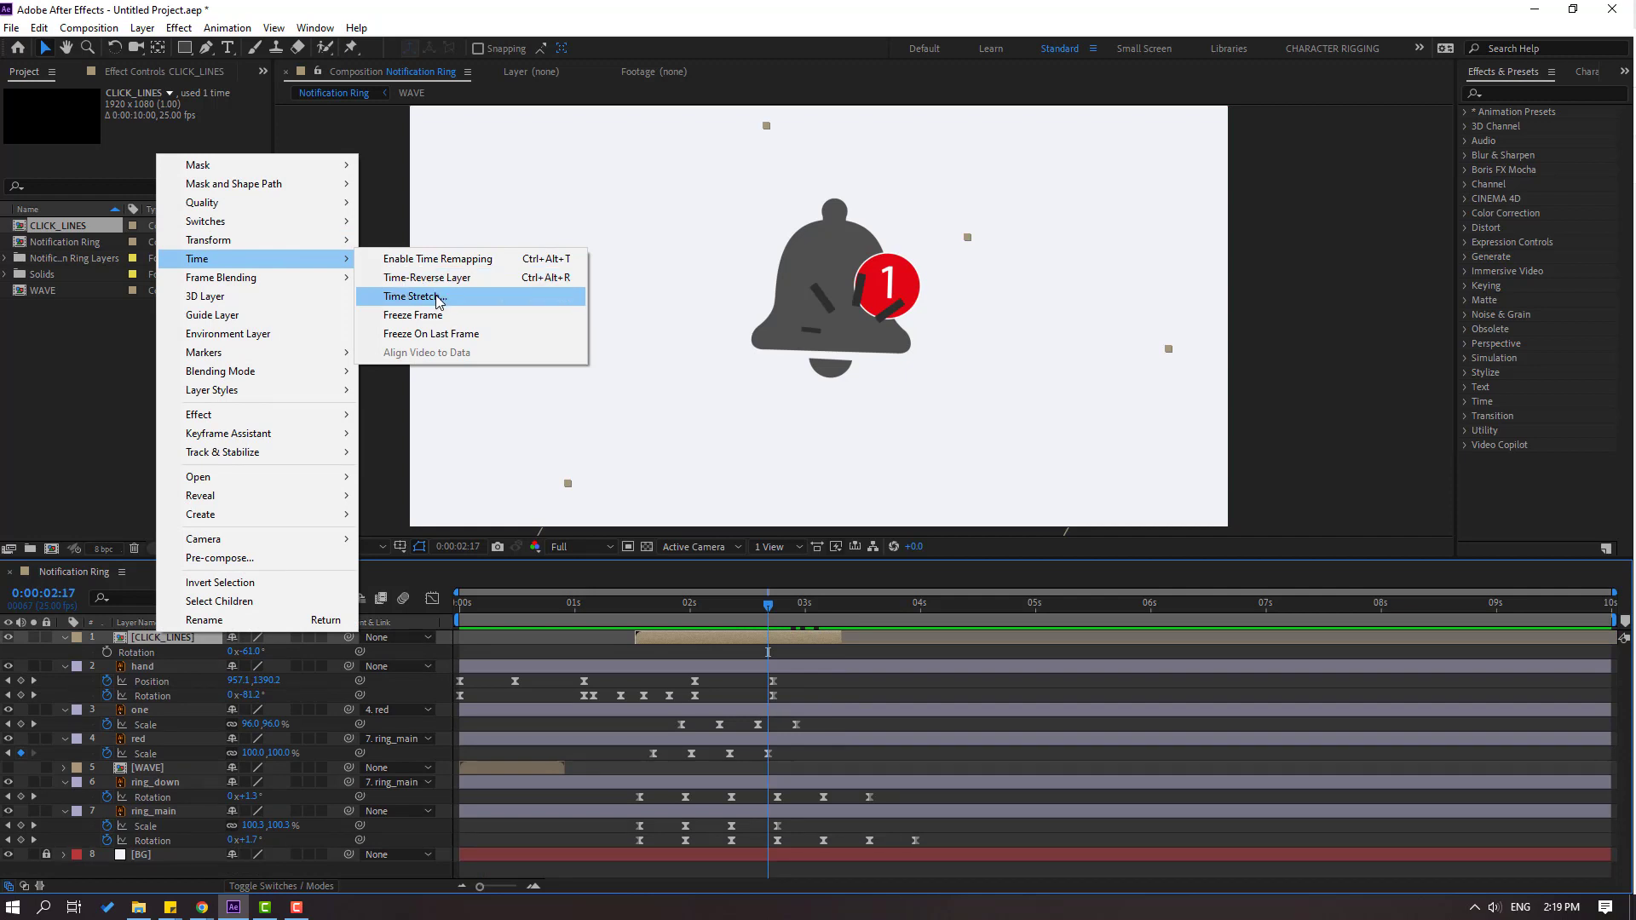
{"action": "left_click", "coordinate": [409, 297]}
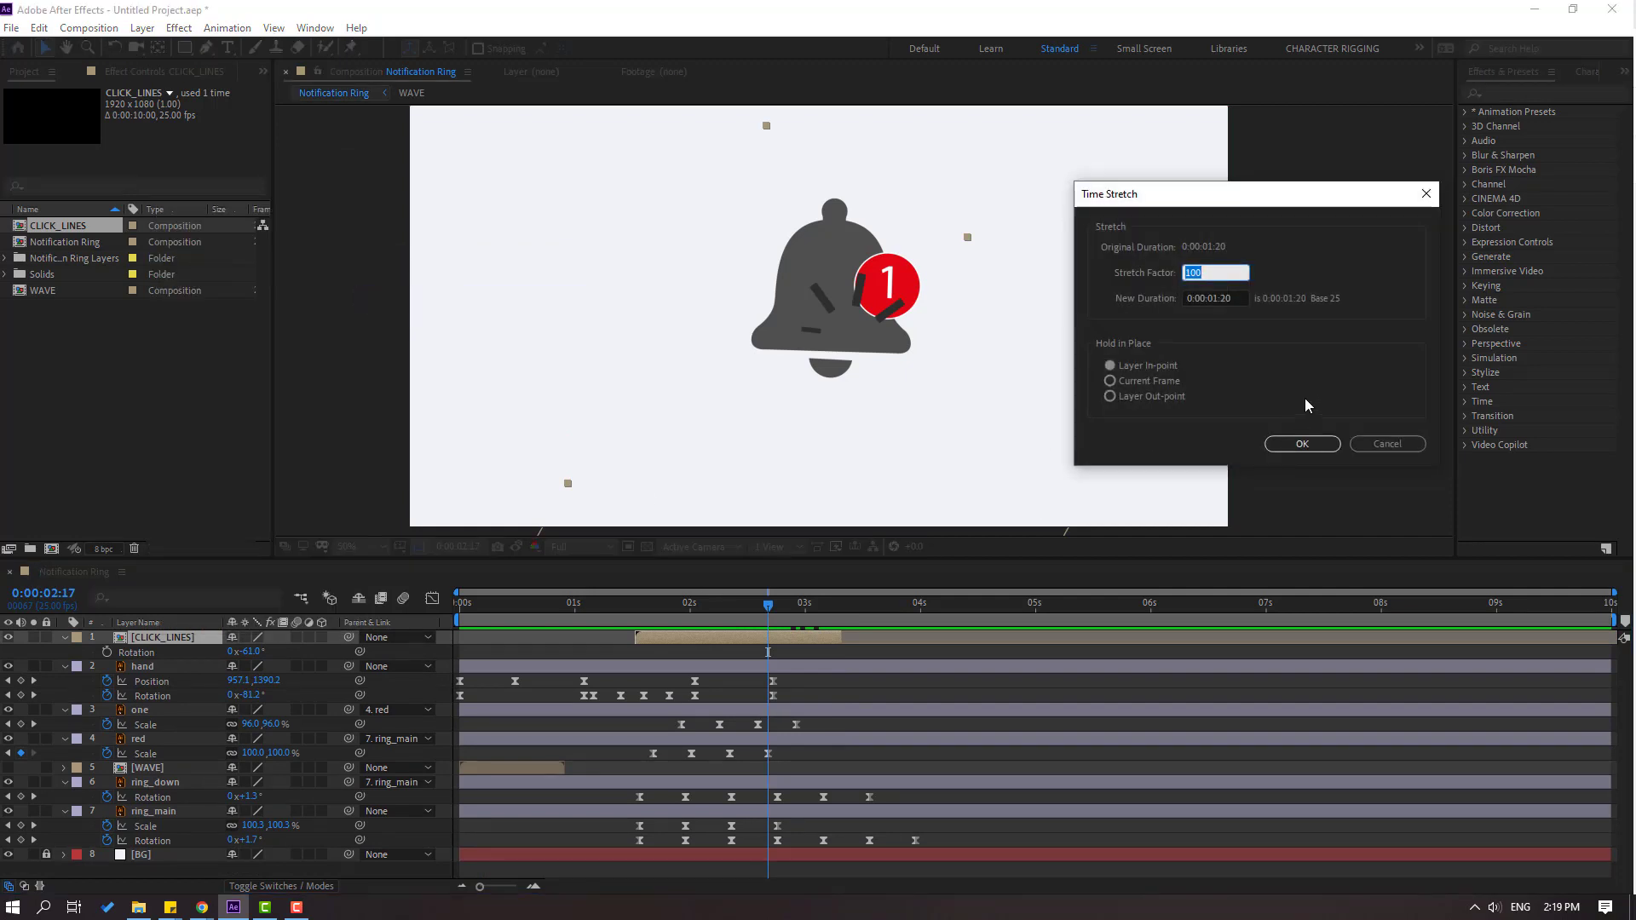
{"action": "left_click", "coordinate": [1302, 444]}
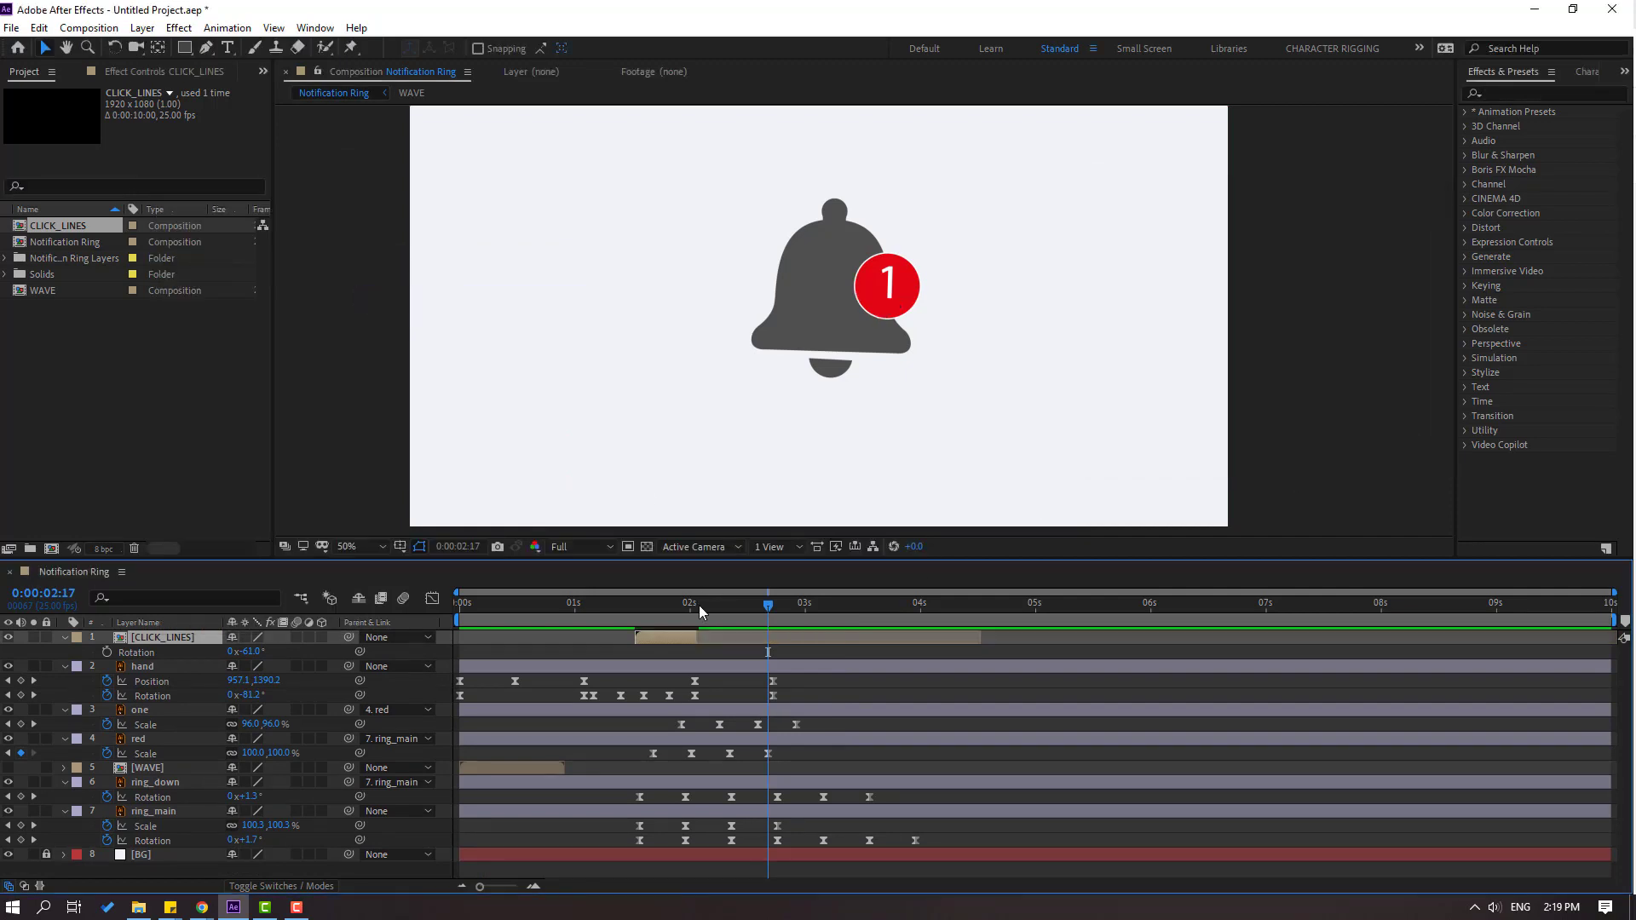
Fine-tune the CLICK_LINES layer to start at about 0:00:01:14 and preview the click burst
{"action": "mouse_move", "coordinate": [646, 634]}
{"action": "left_mouse_down"}
{"action": "mouse_move", "coordinate": [740, 643]}
{"action": "mouse_move", "coordinate": [693, 605]}
{"action": "mouse_move", "coordinate": [731, 605]}
{"action": "mouse_move", "coordinate": [617, 617]}
{"action": "mouse_move", "coordinate": [640, 616]}
{"action": "left_mouse_up"}
{"action": "left_click_drag", "start_coordinate": [733, 641], "coordinate": [639, 605]}
{"action": "key", "text": "space"}
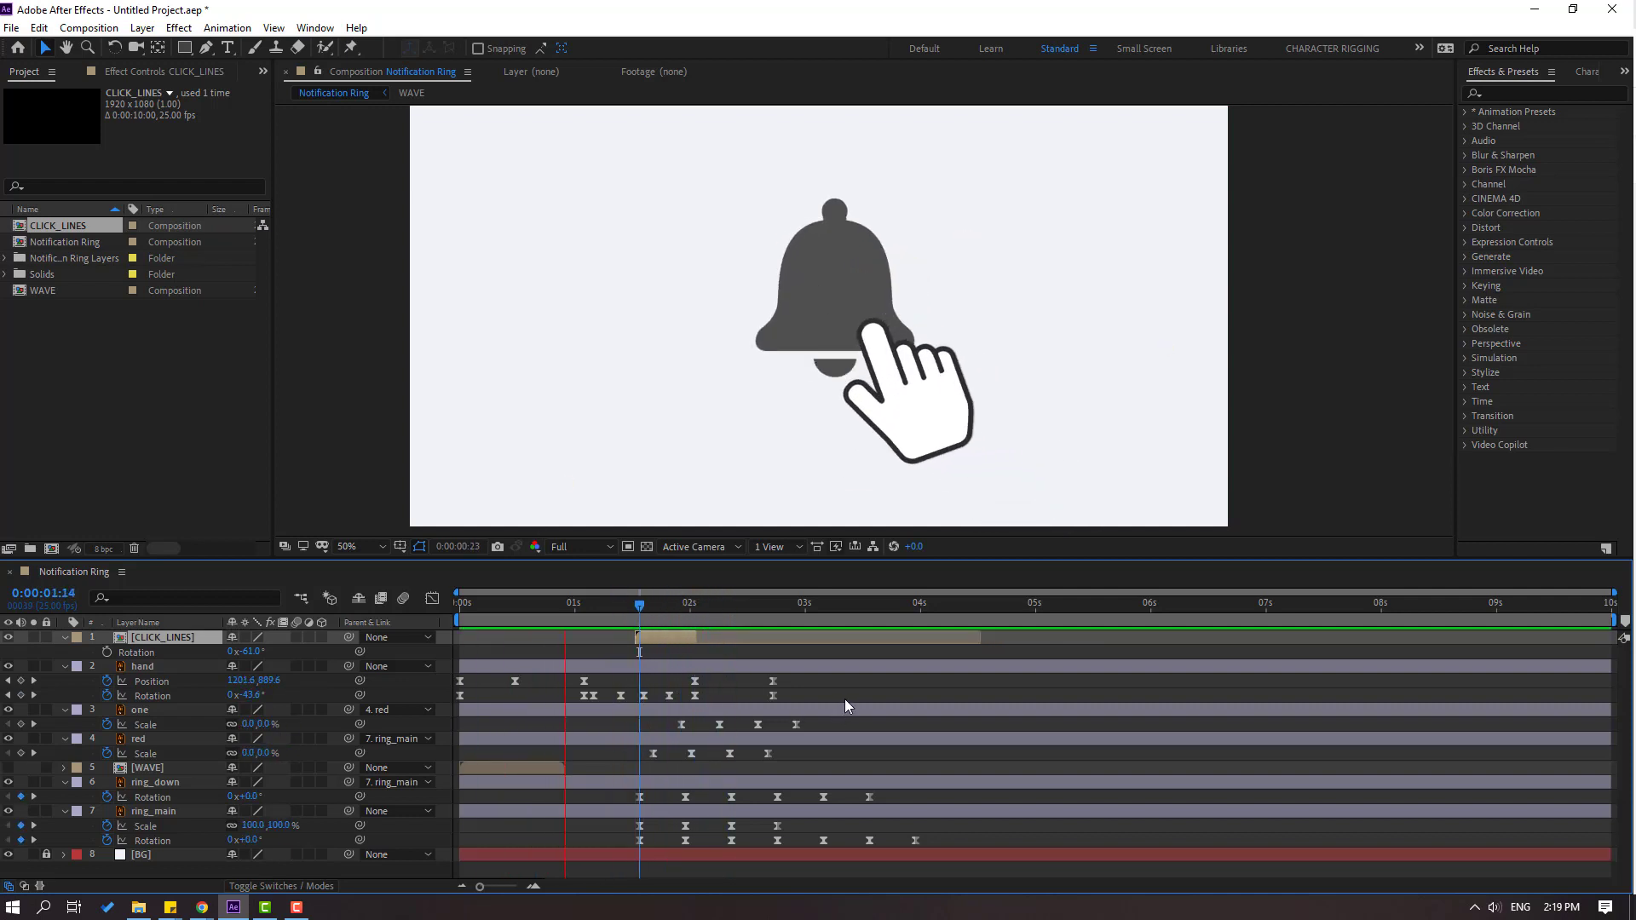
{"action": "key", "text": "space"}
{"action": "key", "text": "space"}
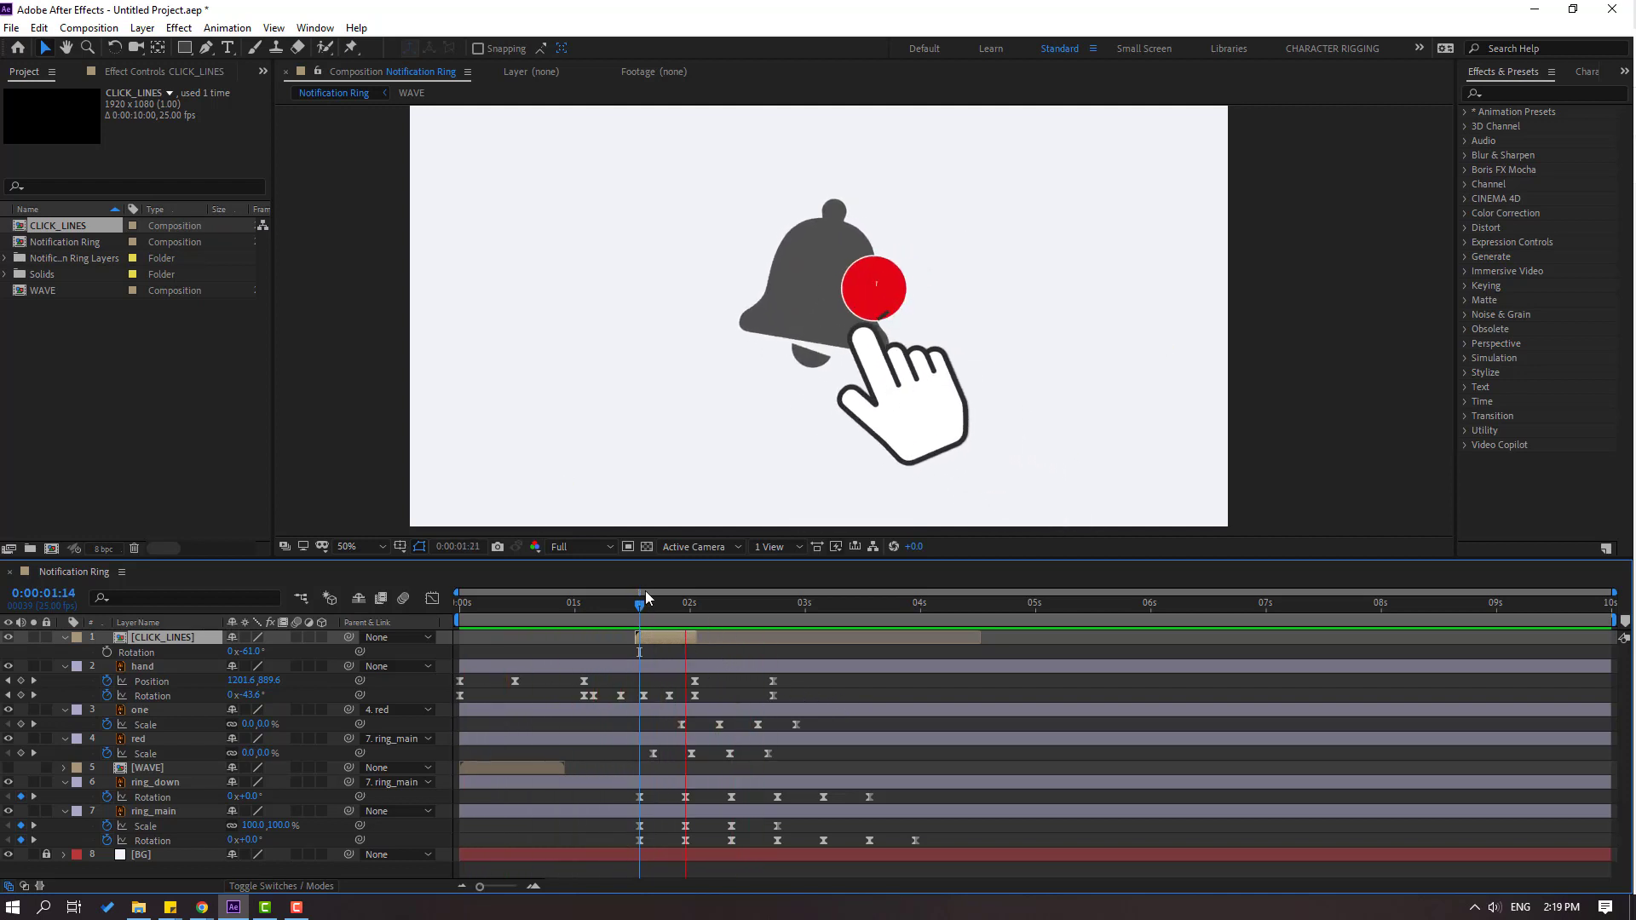
Collapse the keyframed properties of all layers and turn on the WAVE layer's visibility
{"action": "left_click", "coordinate": [752, 603]}
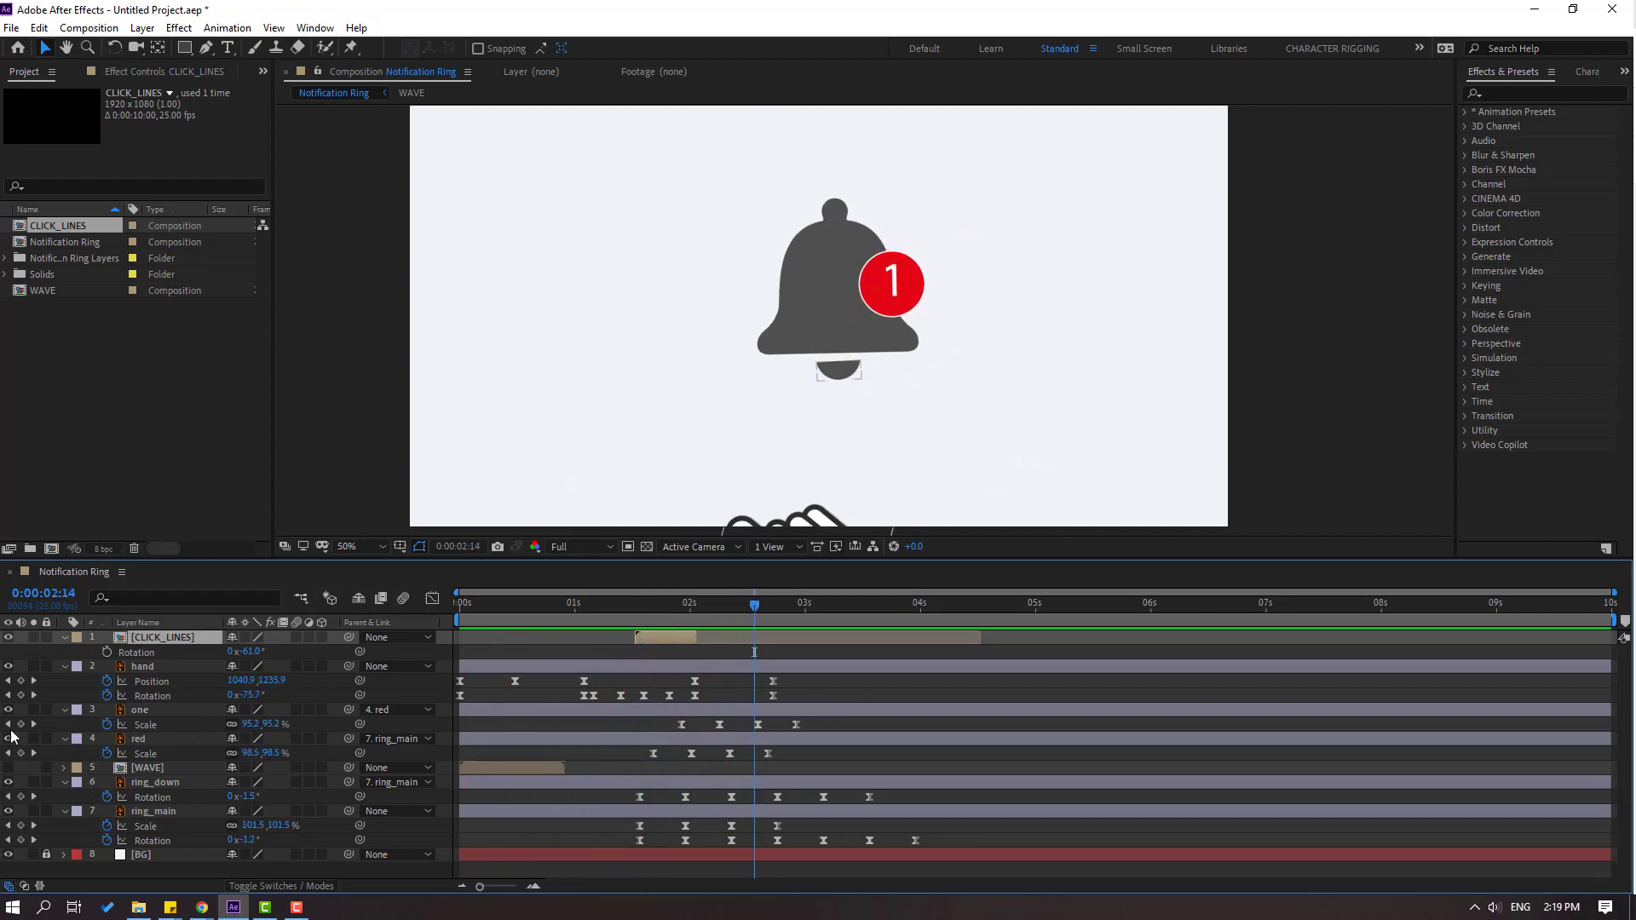
{"action": "key", "text": "ctrl+a"}
{"action": "key", "text": "u"}
{"action": "left_click", "coordinate": [97, 788]}
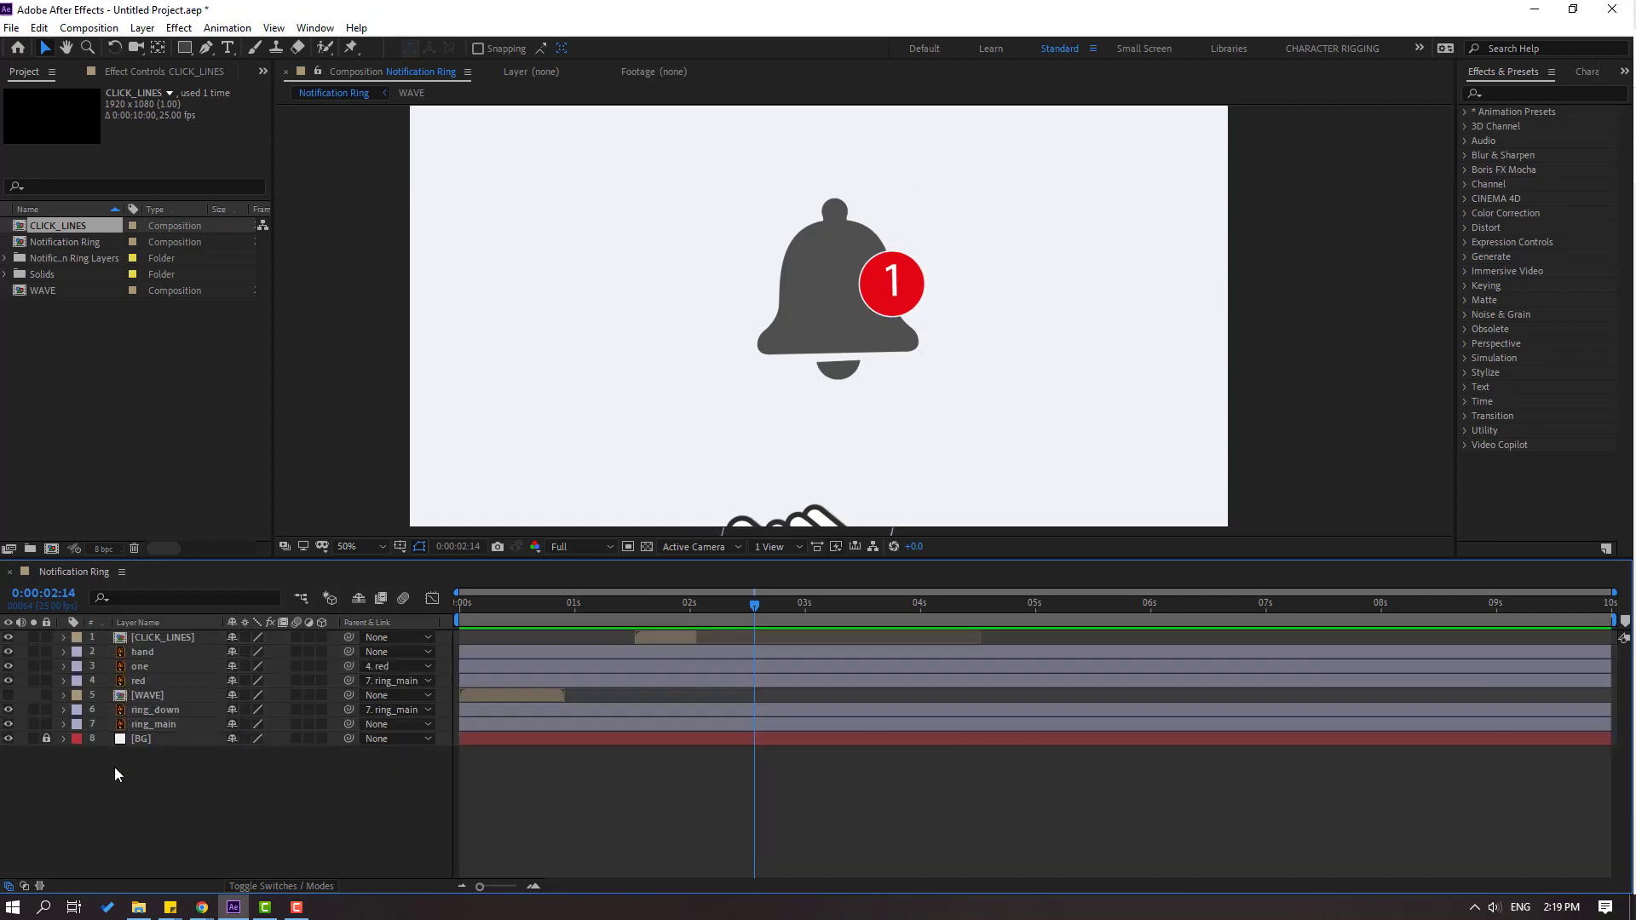
{"action": "left_click", "coordinate": [153, 697]}
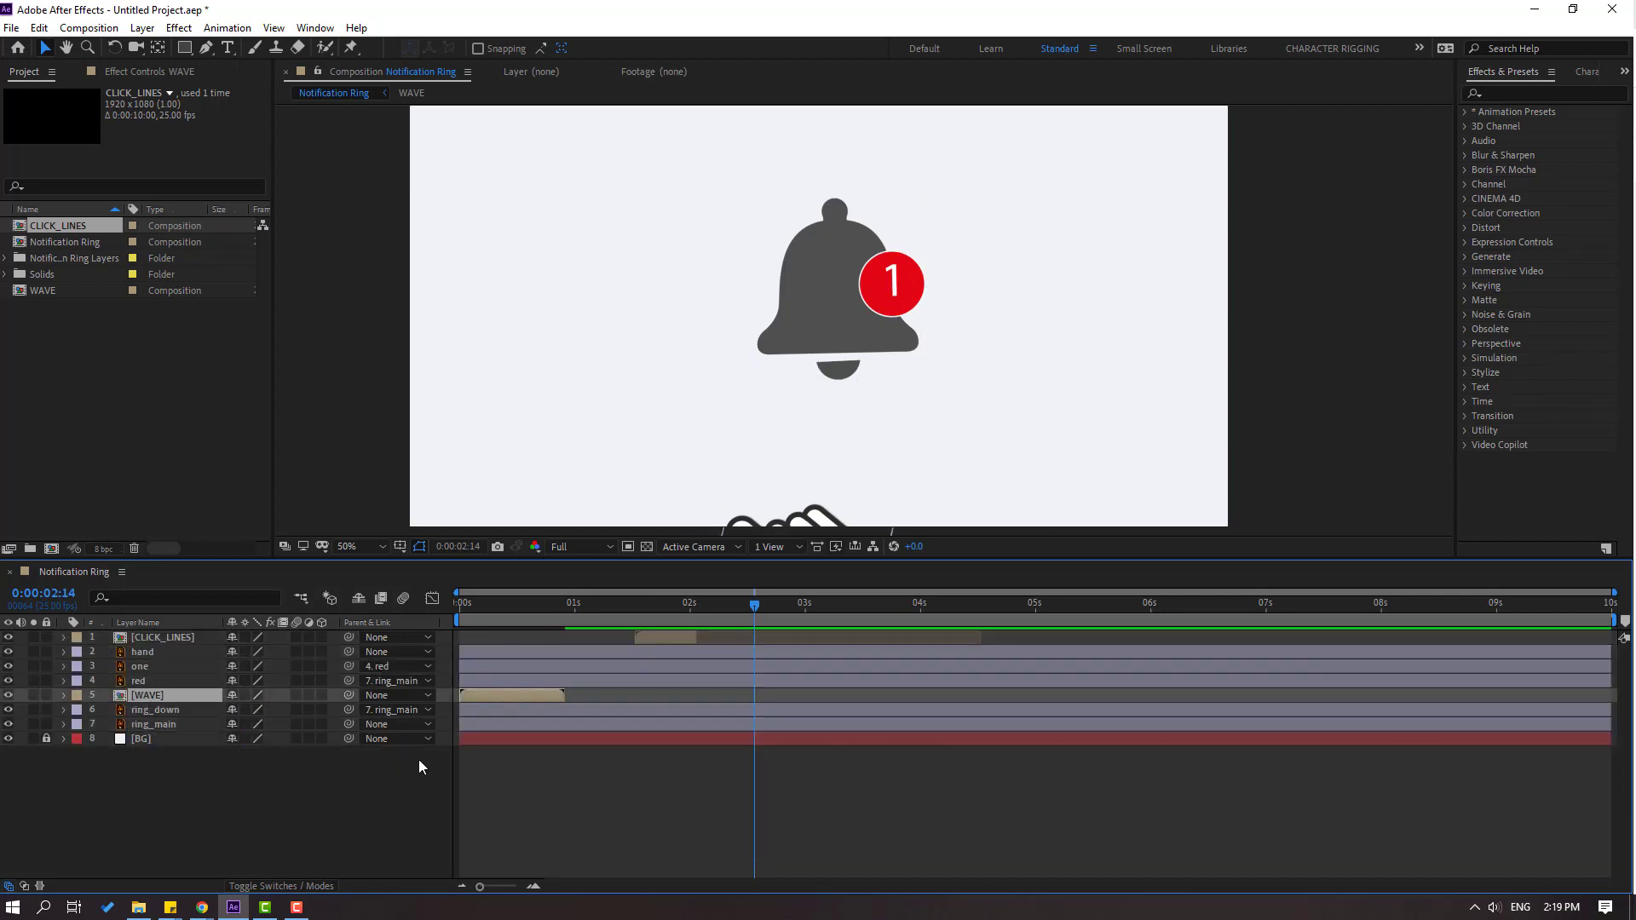
Try starting the WAVE layer at about 0:00:01:20, during the bell's swing
{"action": "left_click_drag", "start_coordinate": [530, 695], "coordinate": [843, 695]}
{"action": "left_click_drag", "start_coordinate": [578, 601], "coordinate": [685, 608]}
{"action": "left_click_drag", "start_coordinate": [788, 695], "coordinate": [690, 699]}
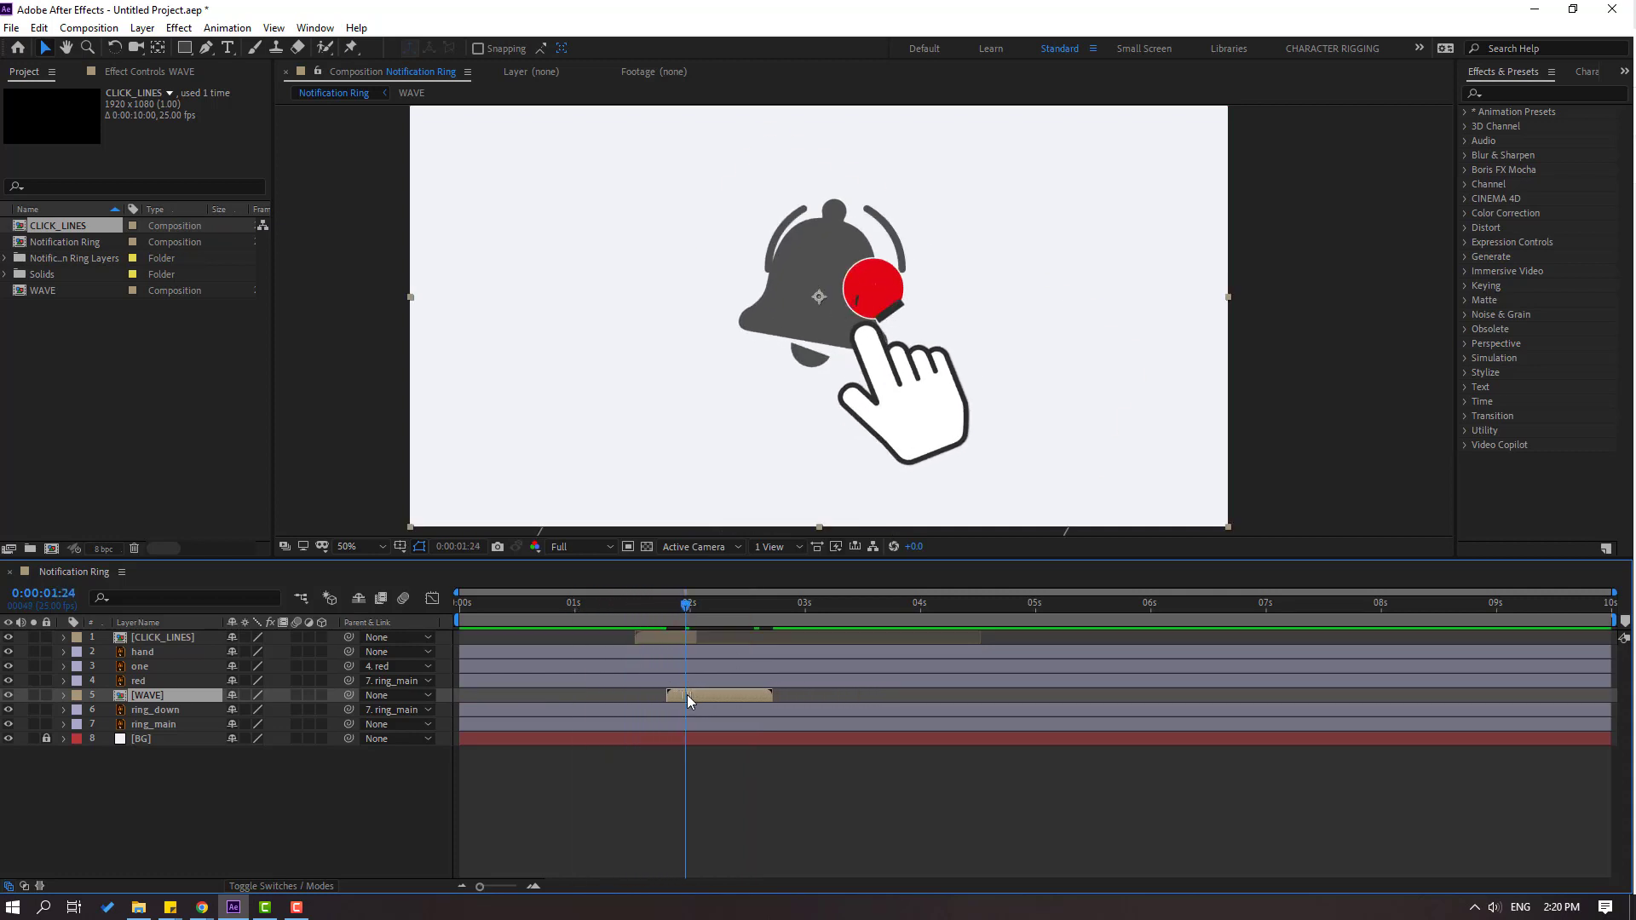
Move the WAVE layer to around 0:00:00:15, before the bell swings, and parent it to ring_main
{"action": "left_click_drag", "start_coordinate": [660, 611], "coordinate": [529, 607]}
{"action": "left_click_drag", "start_coordinate": [692, 693], "coordinate": [528, 695]}
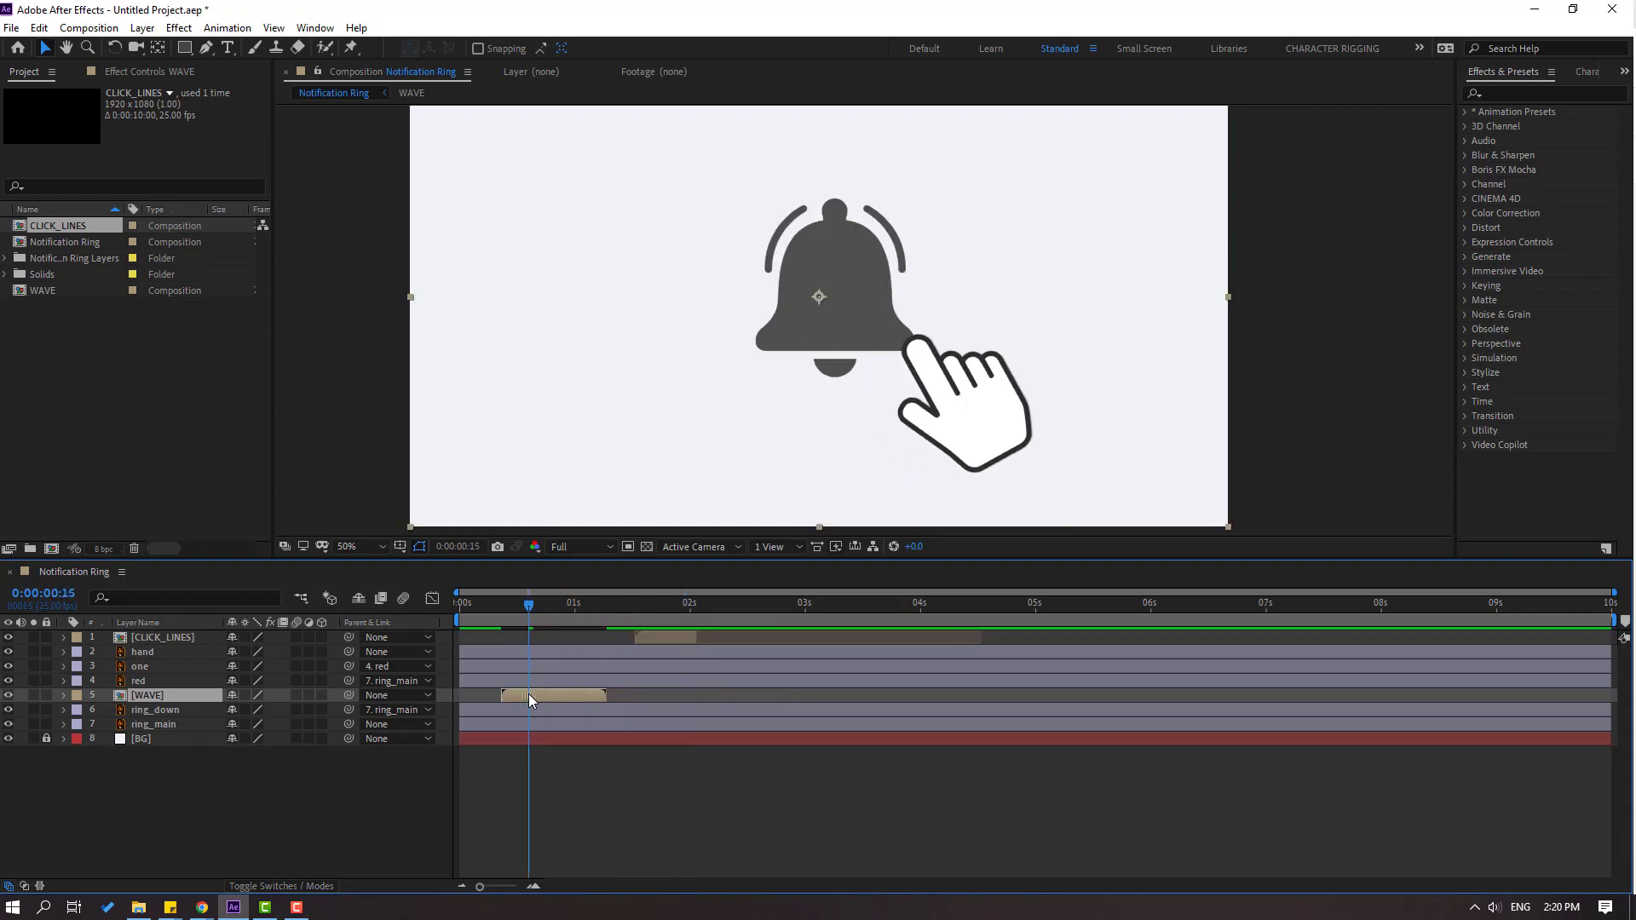
{"action": "left_click_drag", "start_coordinate": [349, 696], "coordinate": [153, 724]}
Shift the WAVE layer to start at about 0:00:01:18, just after the hand clicks the bell
{"action": "left_click_drag", "start_coordinate": [559, 701], "coordinate": [660, 701]}
{"action": "left_click_drag", "start_coordinate": [580, 605], "coordinate": [643, 623]}
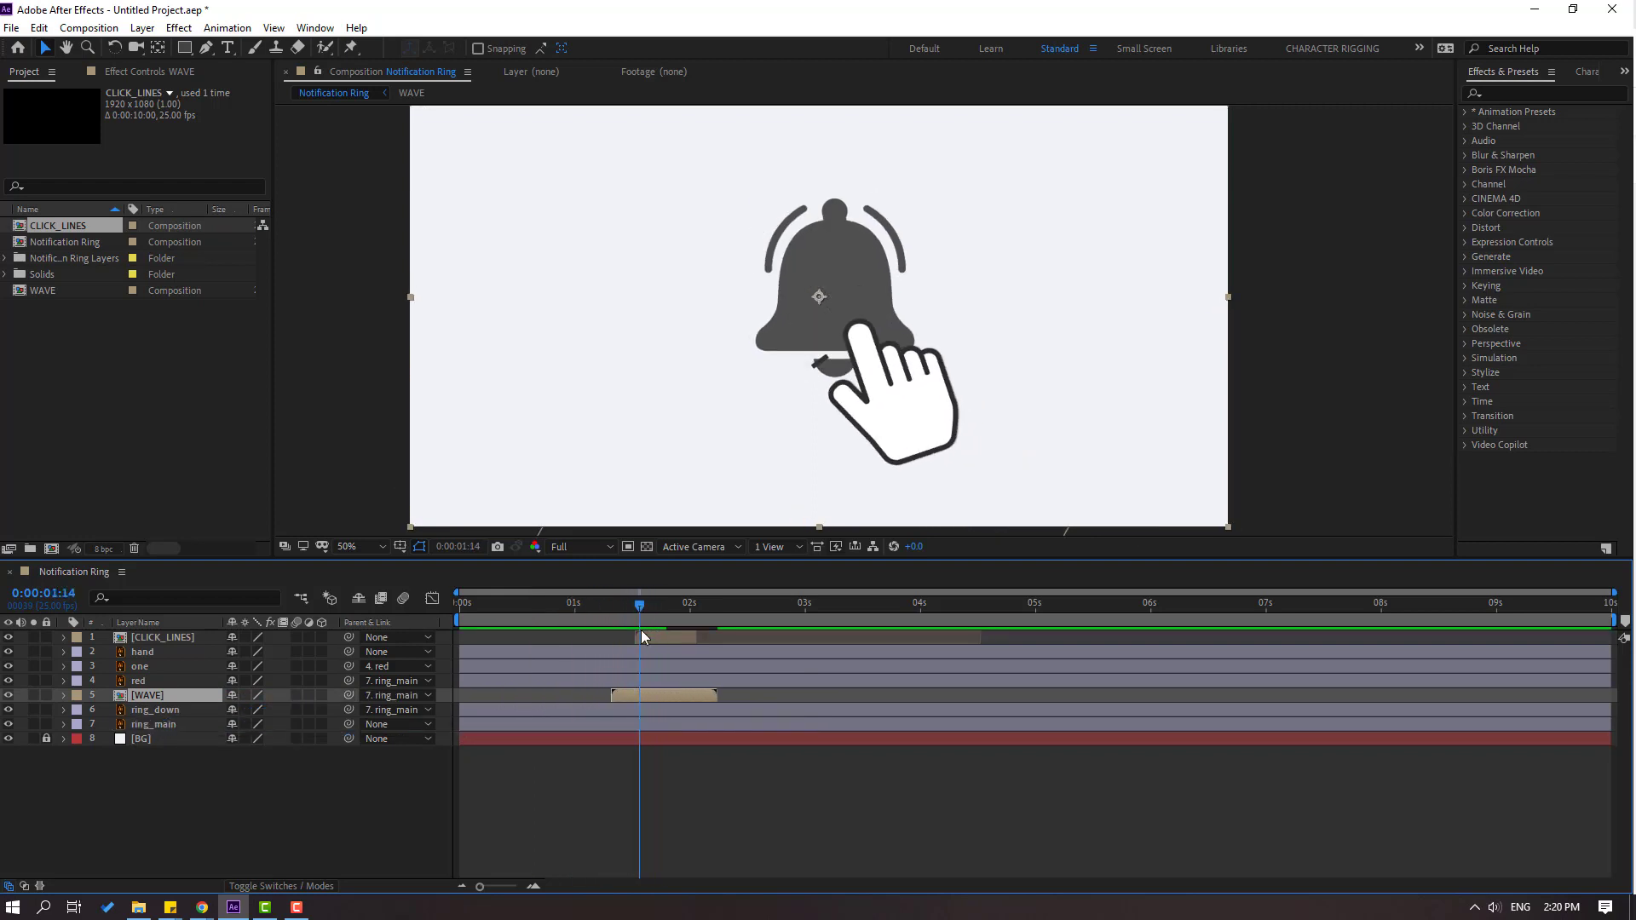
{"action": "left_click_drag", "start_coordinate": [636, 699], "coordinate": [659, 699]}
{"action": "left_click_drag", "start_coordinate": [621, 601], "coordinate": [713, 610]}
{"action": "left_click_drag", "start_coordinate": [653, 699], "coordinate": [676, 699]}
Duplicate the WAVE layer and shift the copy to start at about 0:00:02:14
{"action": "left_click_drag", "start_coordinate": [637, 610], "coordinate": [750, 611]}
{"action": "key", "text": "ctrl+d"}
{"action": "left_click_drag", "start_coordinate": [697, 704], "coordinate": [781, 692]}
Duplicate the WAVE layer again and shift the new copy to start at about 0:00:03:10
{"action": "left_click_drag", "start_coordinate": [748, 604], "coordinate": [841, 628]}
{"action": "key", "text": "ctrl+d"}
{"action": "left_click_drag", "start_coordinate": [782, 698], "coordinate": [876, 695]}
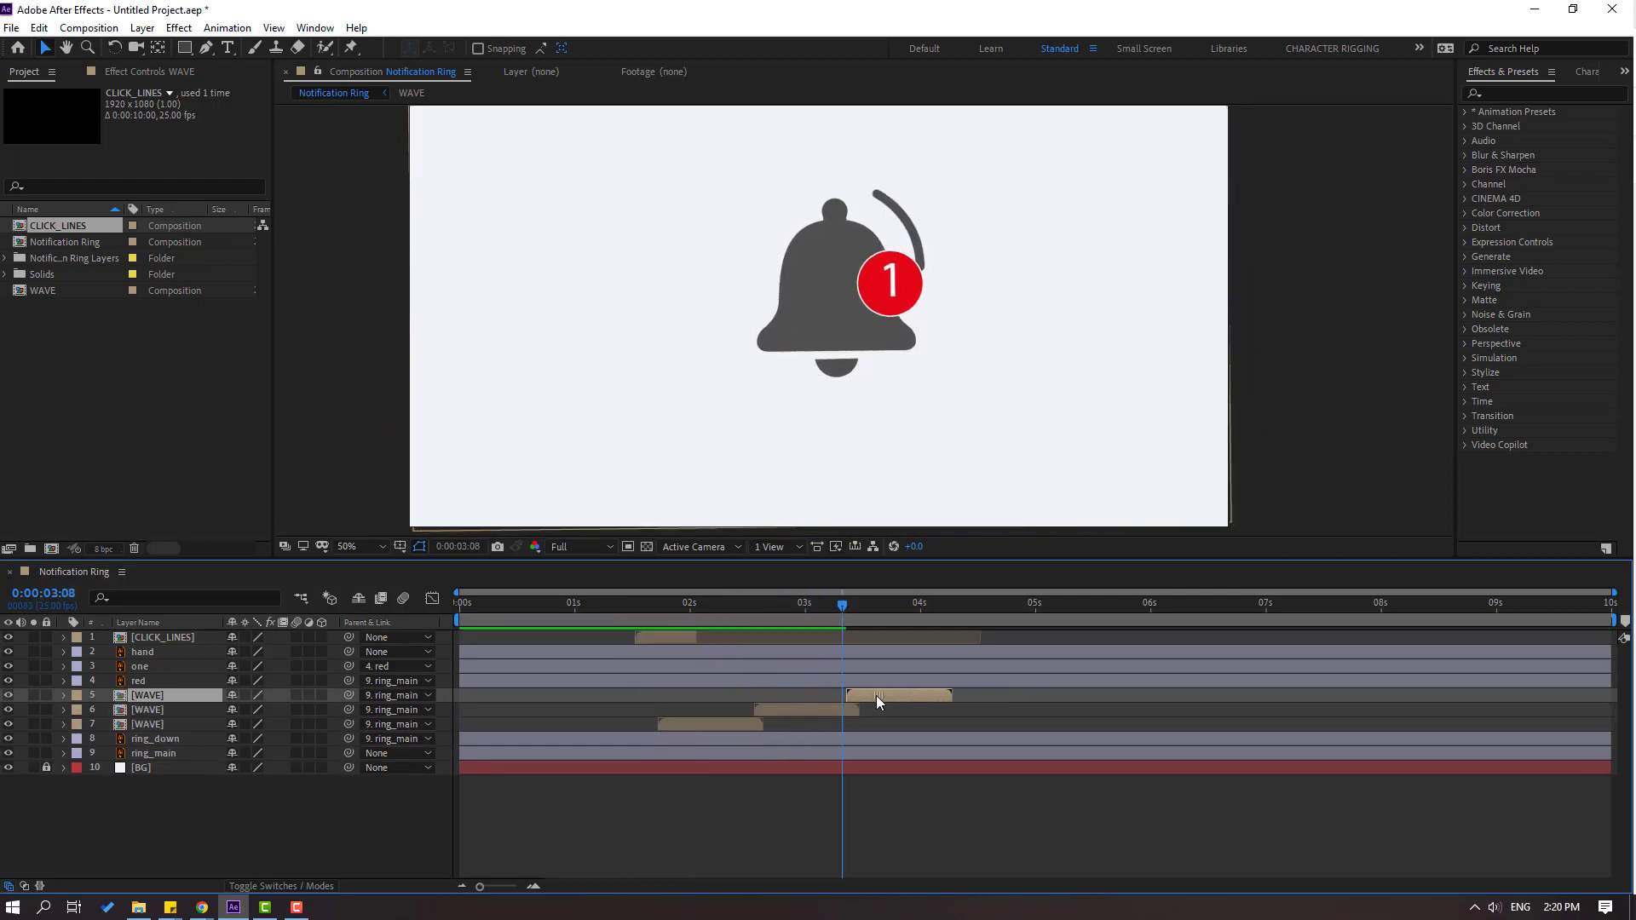
End the work area at 0:00:05:00 and preview the whole notification animation
{"action": "left_click_drag", "start_coordinate": [847, 616], "coordinate": [1036, 634]}
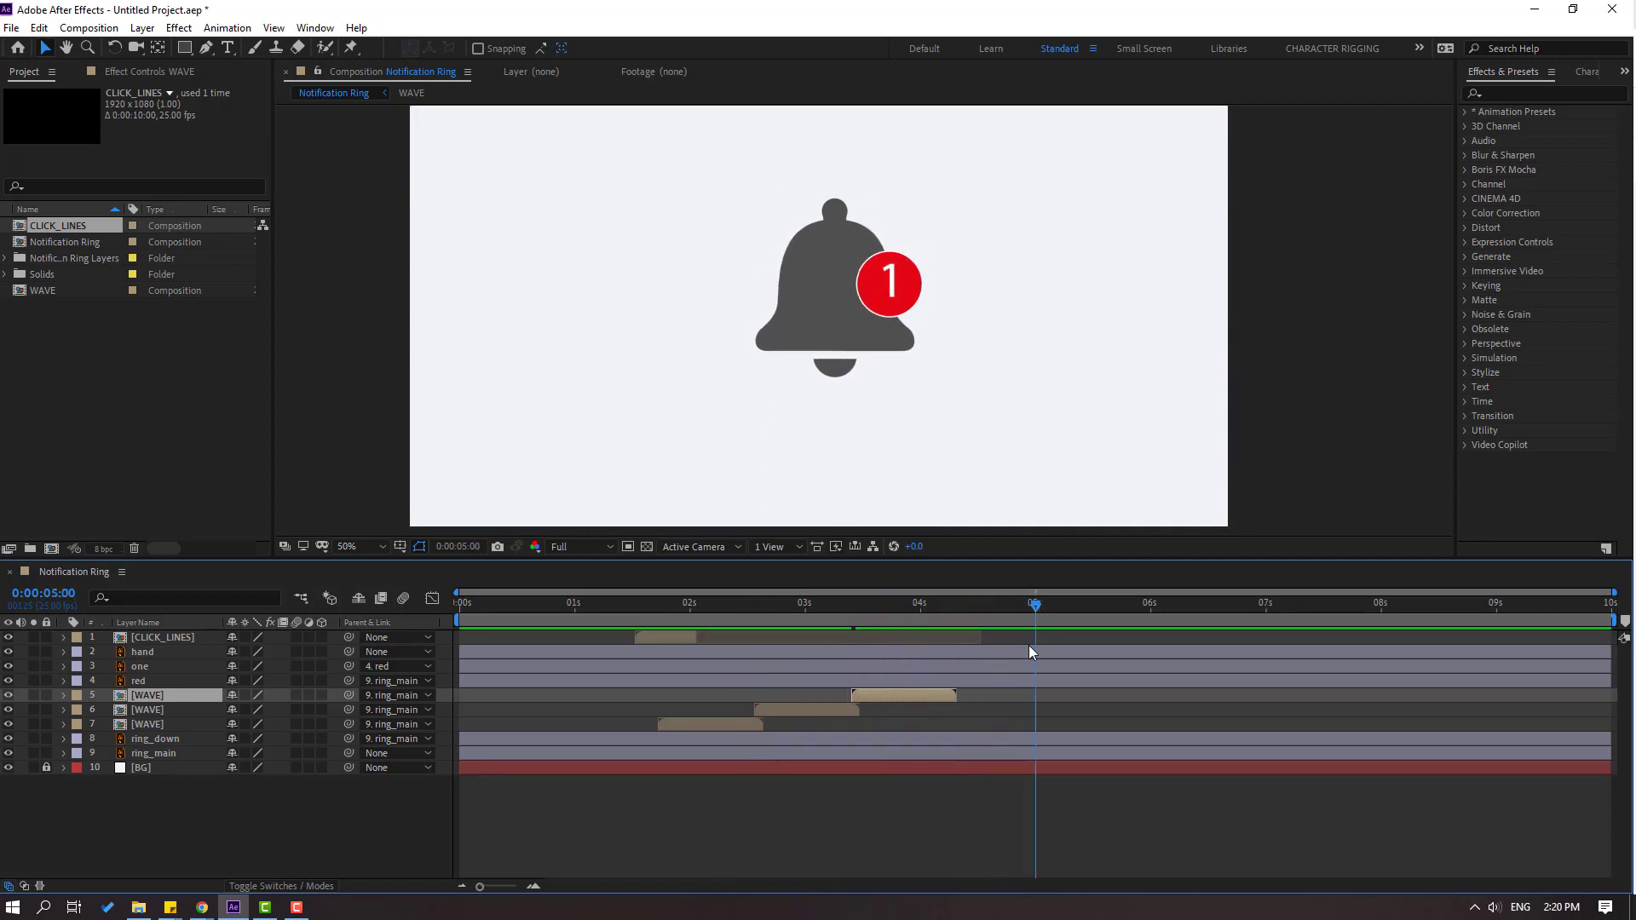
{"action": "key", "text": "n"}
{"action": "key", "text": "space"}
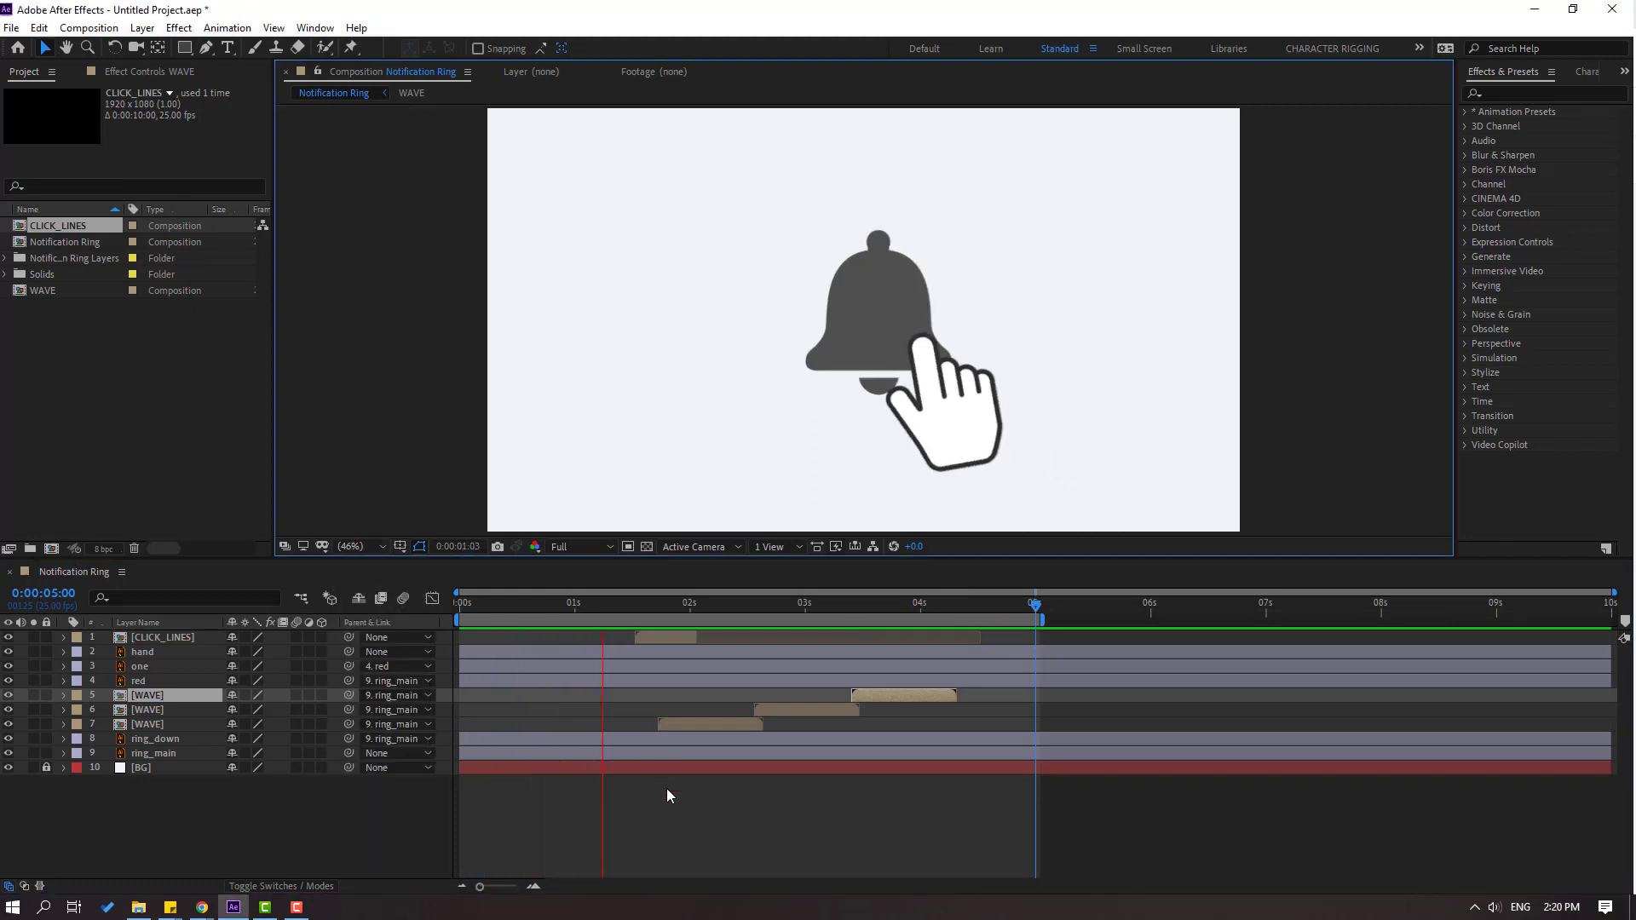